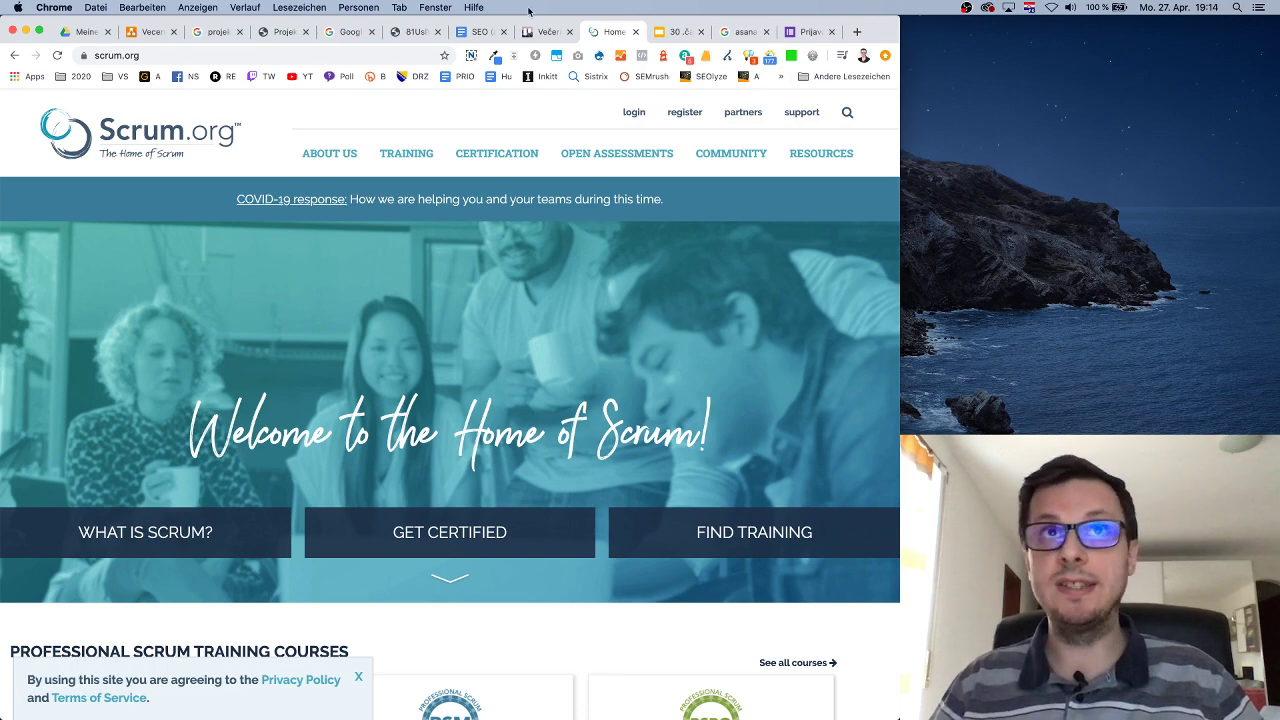
Bring the SEO (audit) plan biomed.ba document to its 'Pogrešan link na HP' section, then start a new browser tab.
click(546, 31)
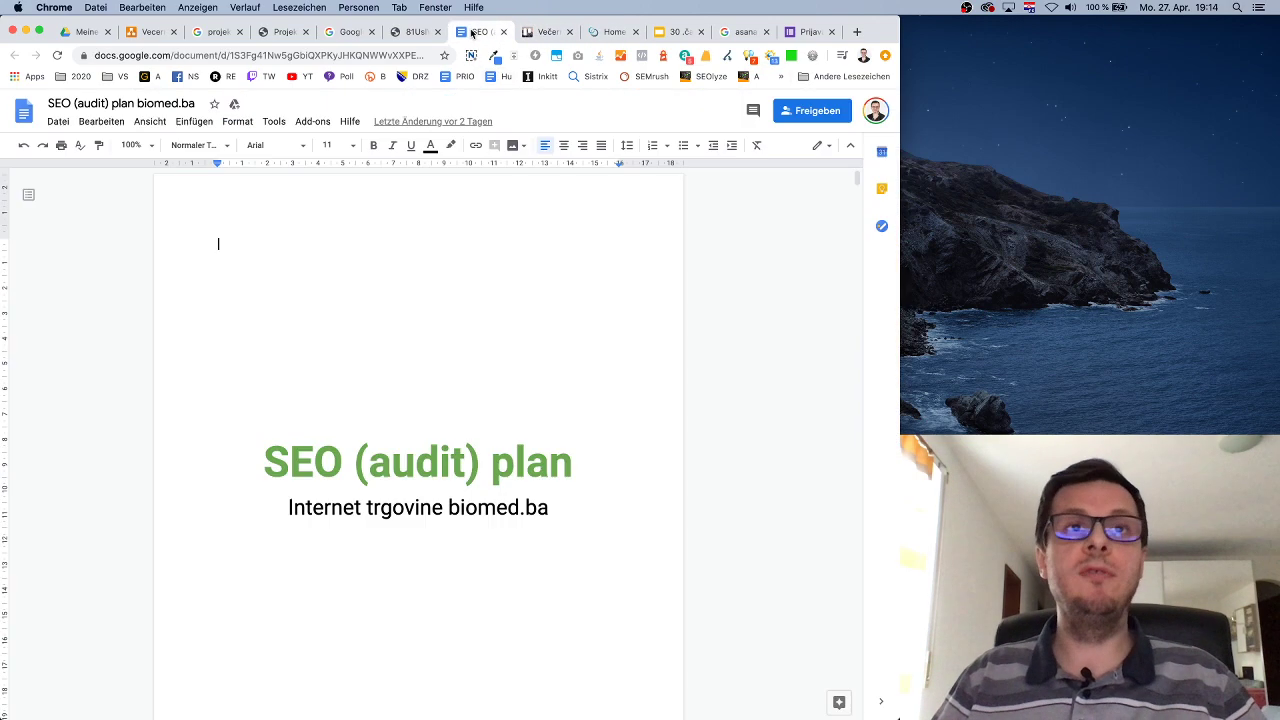
click(481, 31)
scroll(531, 354, down, 5)
scroll(531, 354, down, 15)
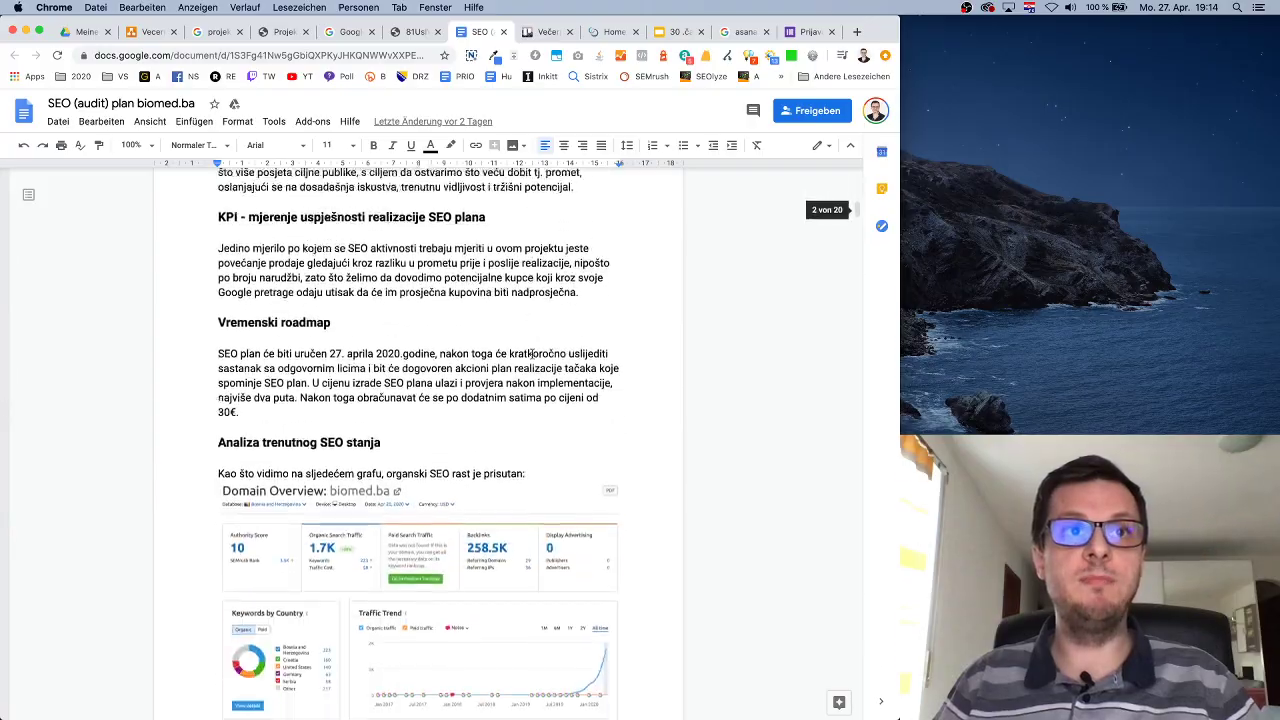
scroll(531, 354, down, 20)
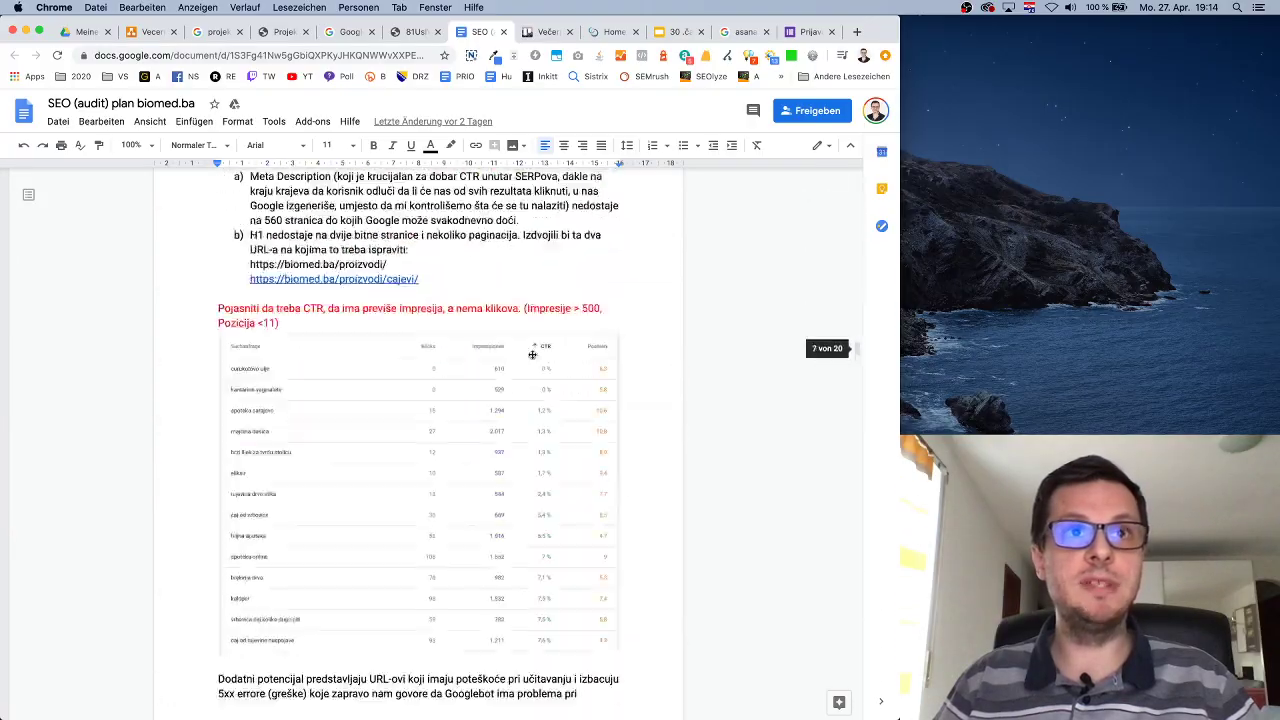
scroll(531, 354, down, 15)
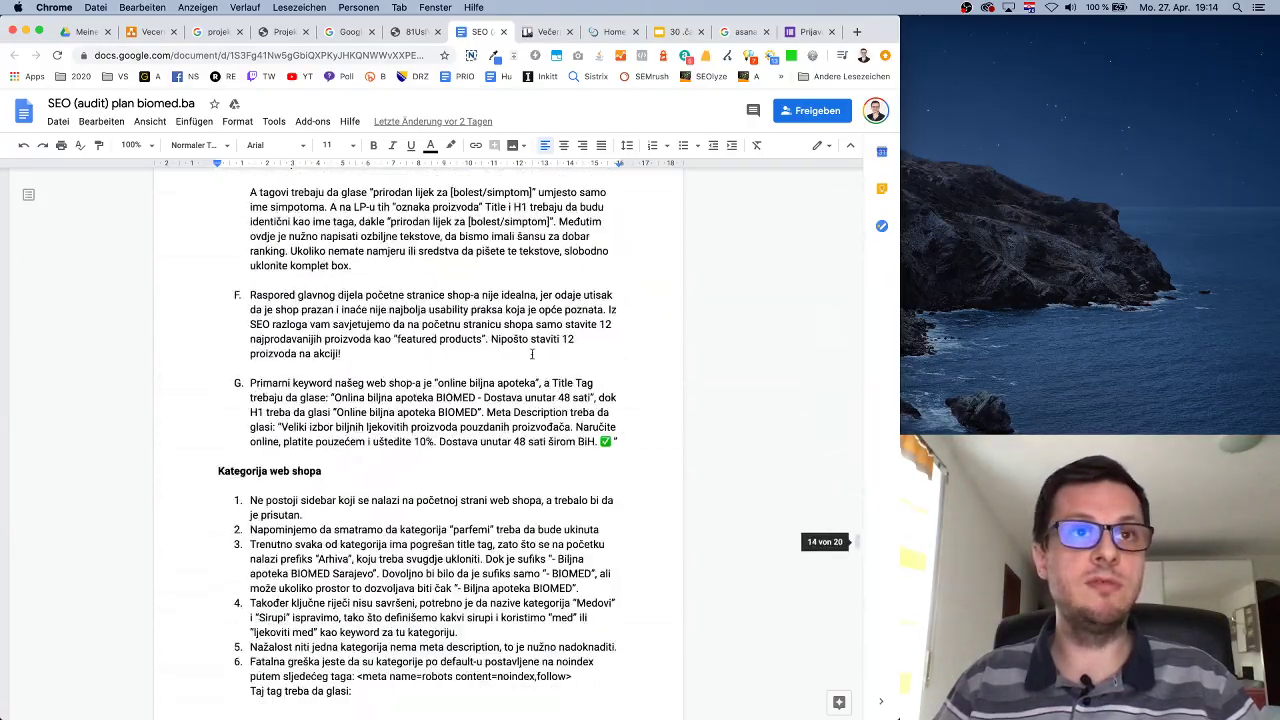
scroll(531, 354, up, 10)
scroll(531, 354, up, 10)
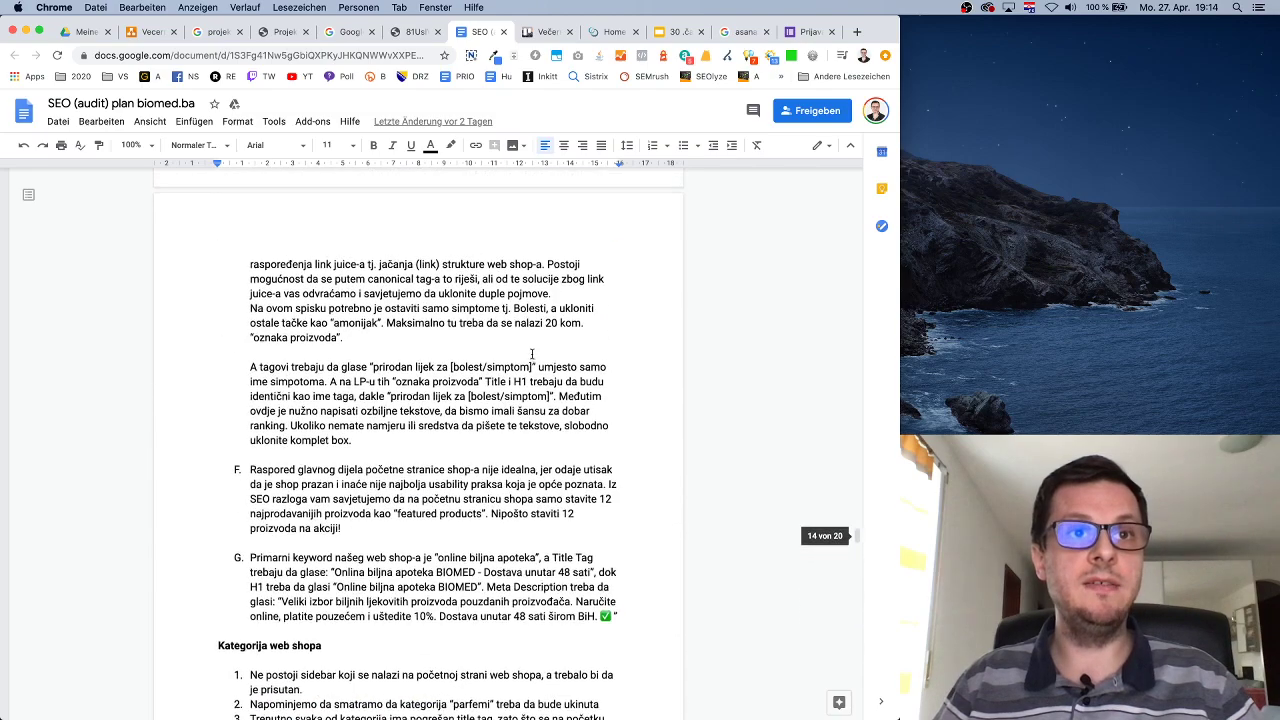
scroll(531, 354, down, 1)
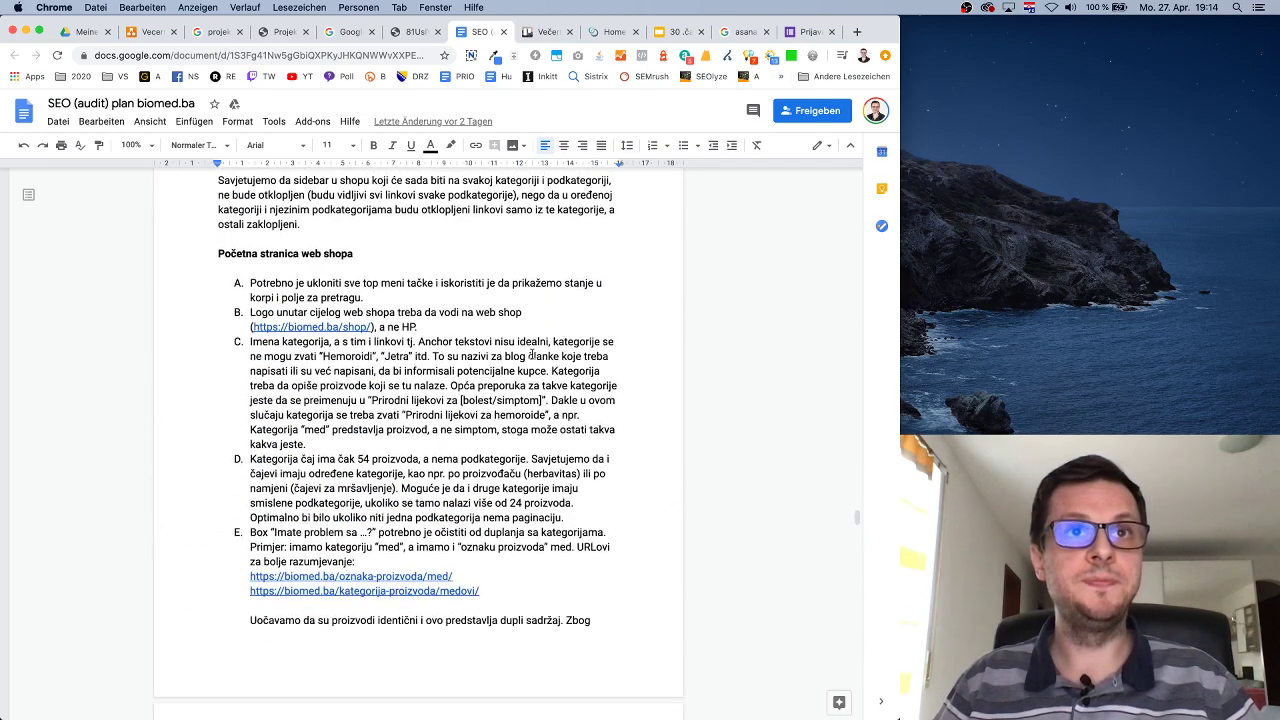
scroll(550, 450, up, 15)
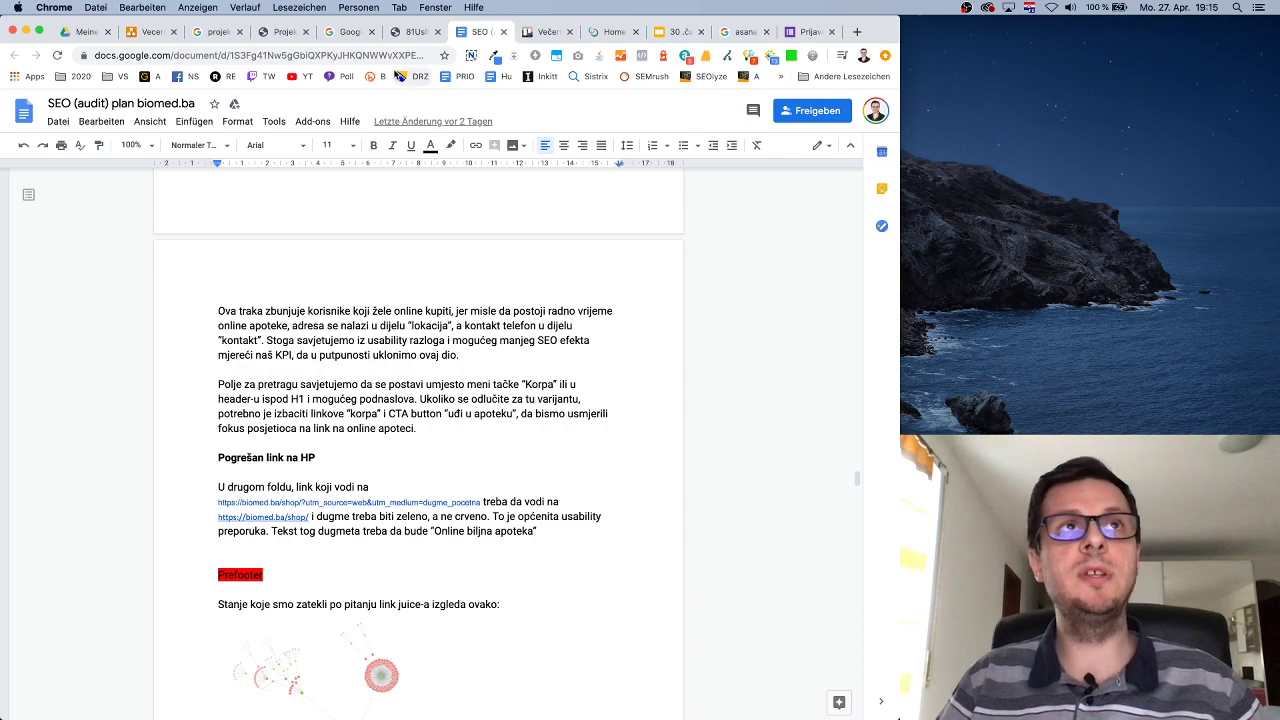
click(857, 32)
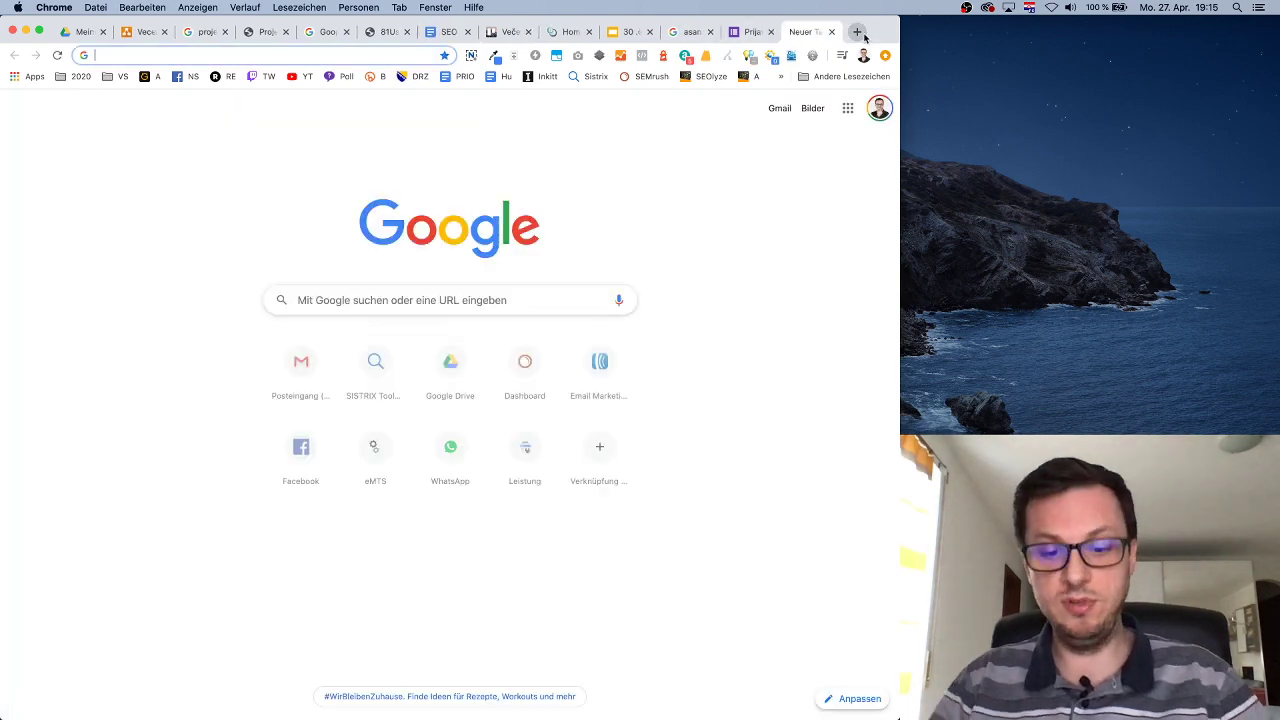
Load the biomed.ba homepage, look over its shop section, and go back to the Večernja škola board.
text(biomed)
key(Return)
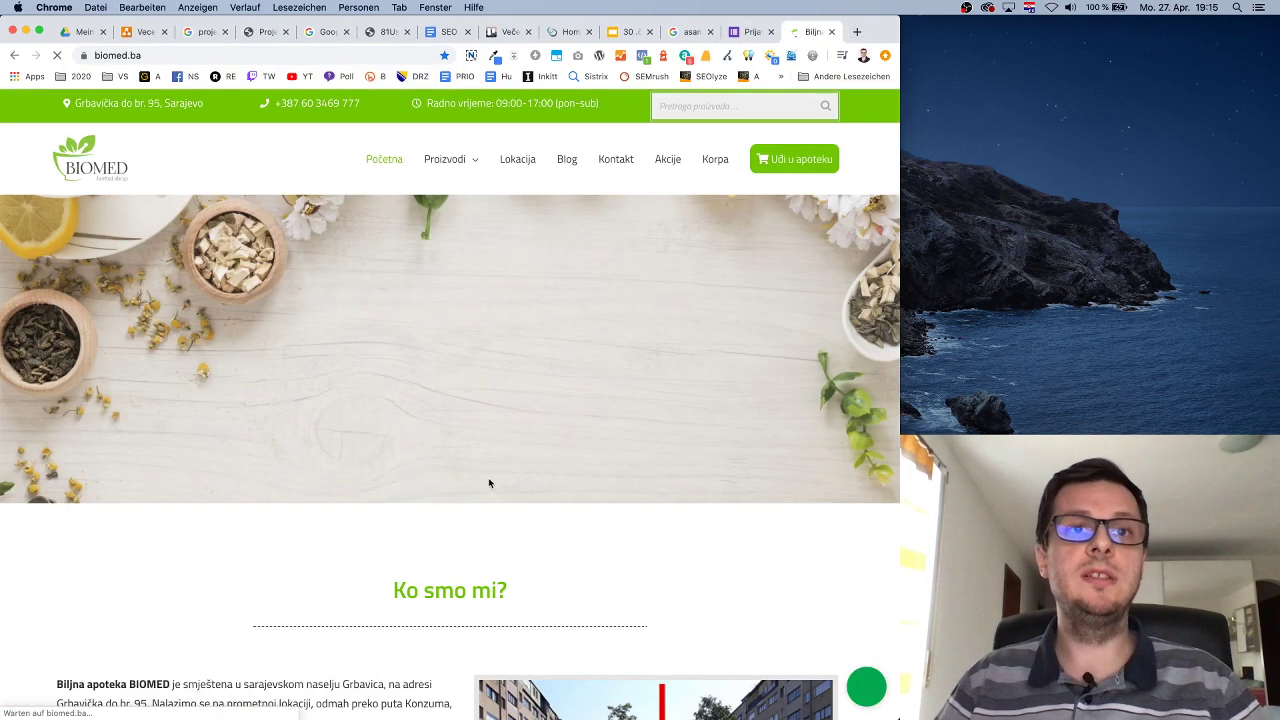
scroll(500, 440, down, 10)
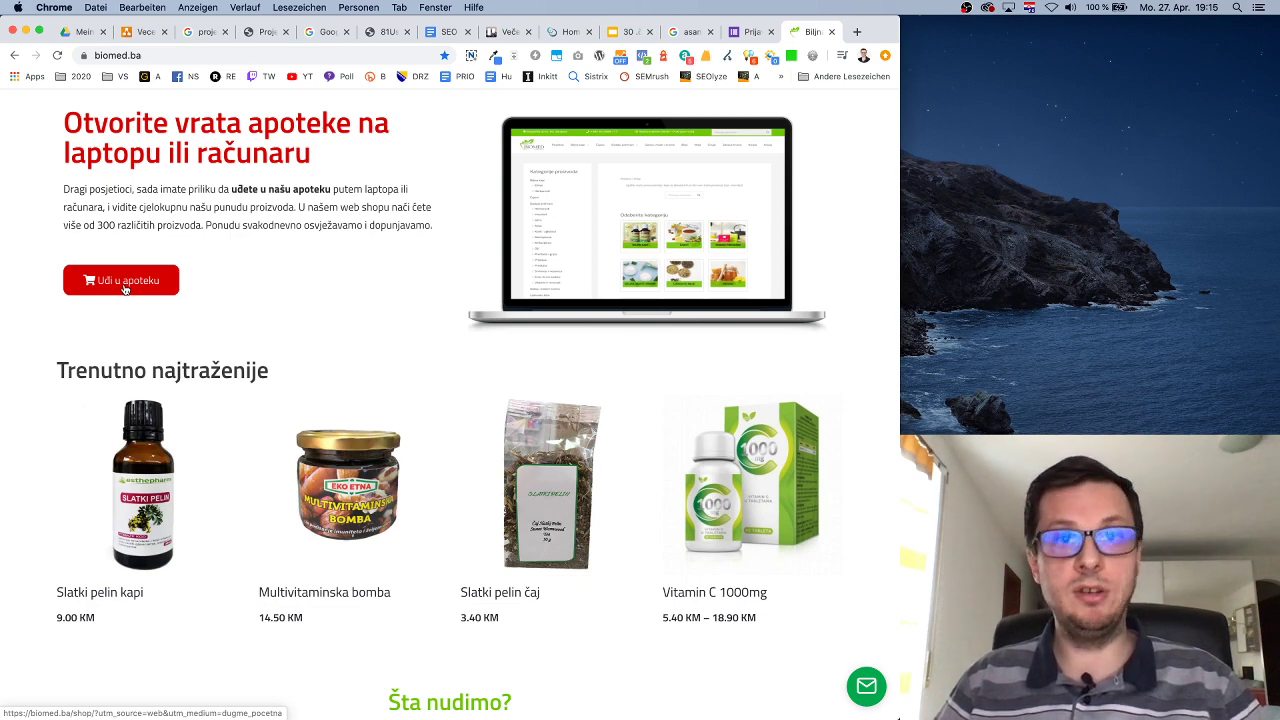
scroll(125, 289, up, 1)
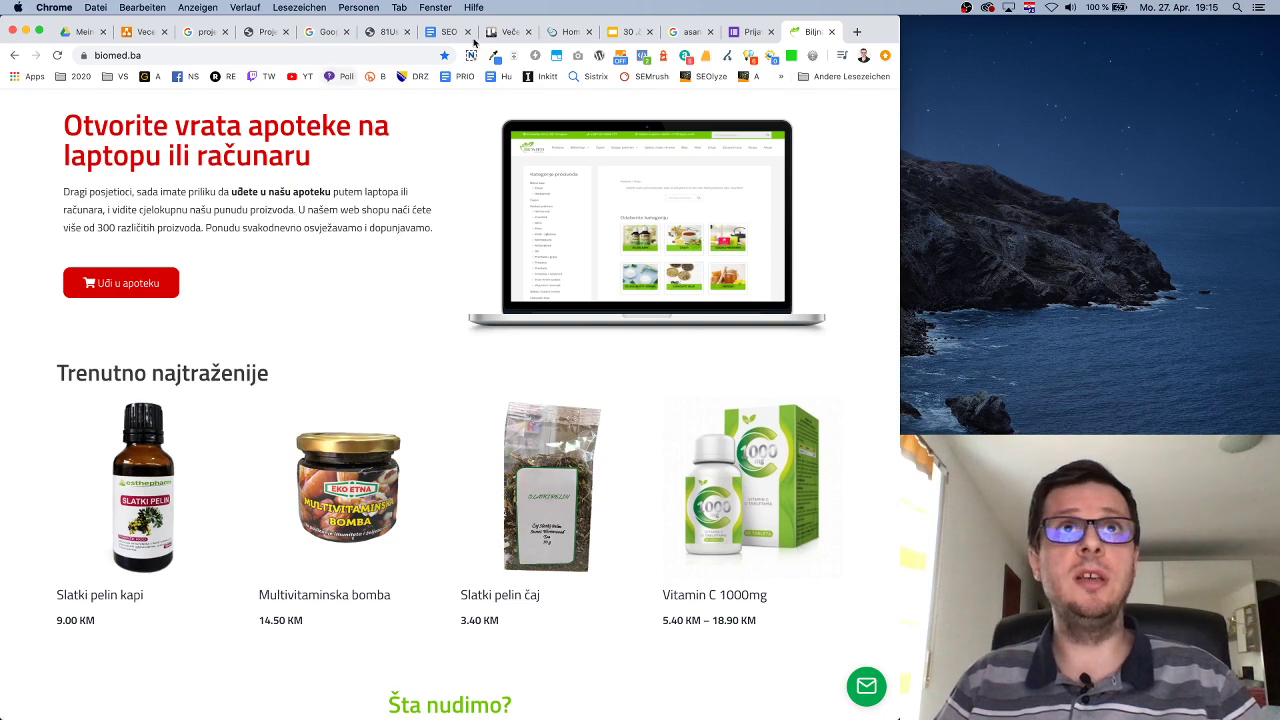
click(513, 34)
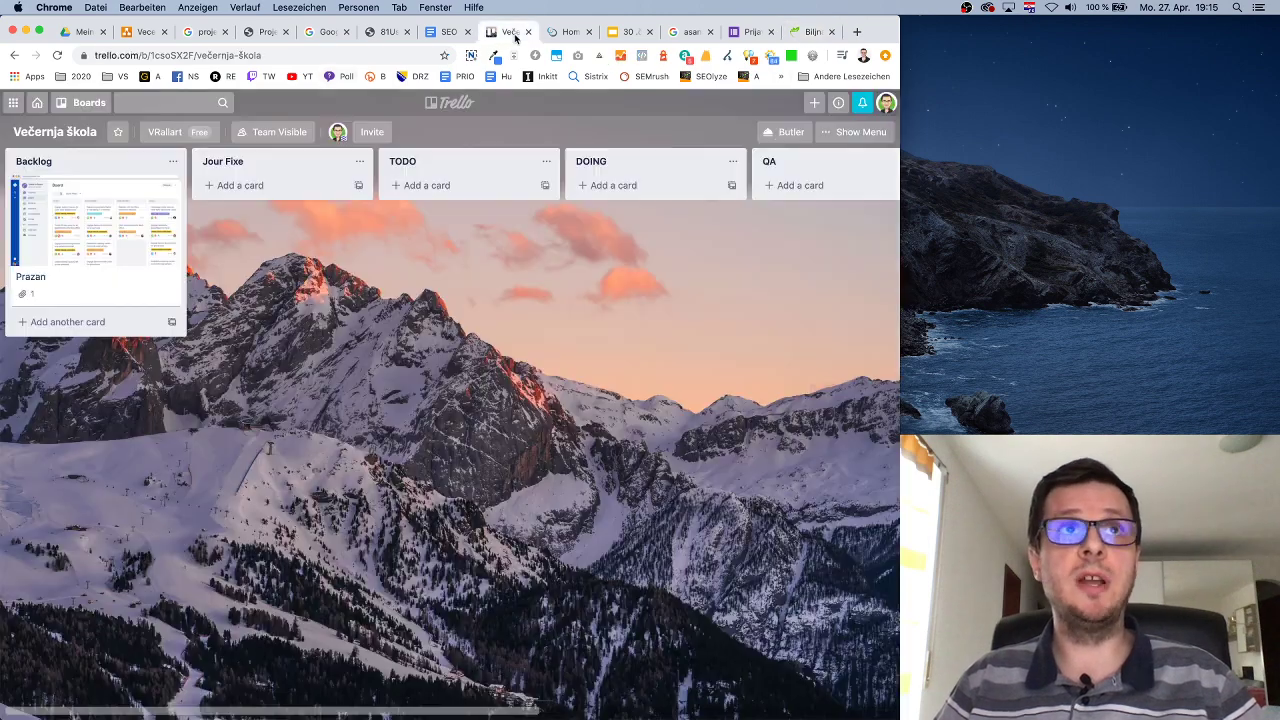
Add a Backlog card titled 'Pogrešan link u shop sa HP'.
click(86, 321)
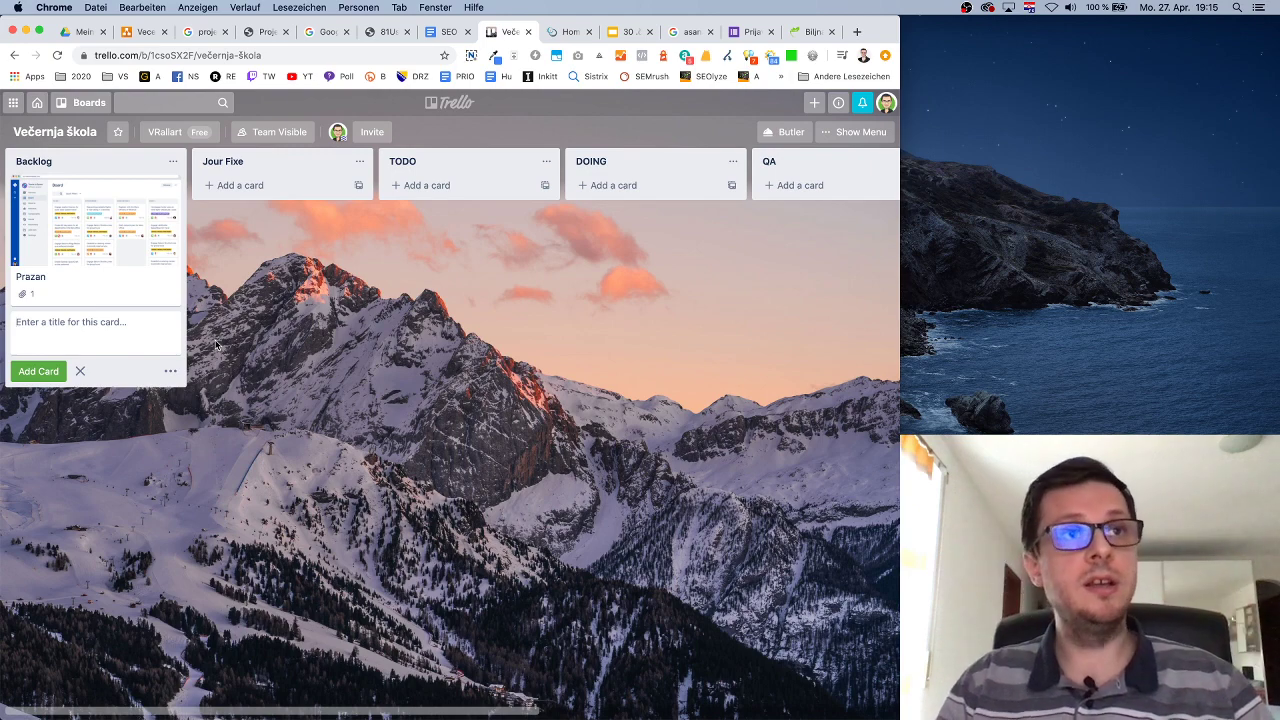
text(Po)
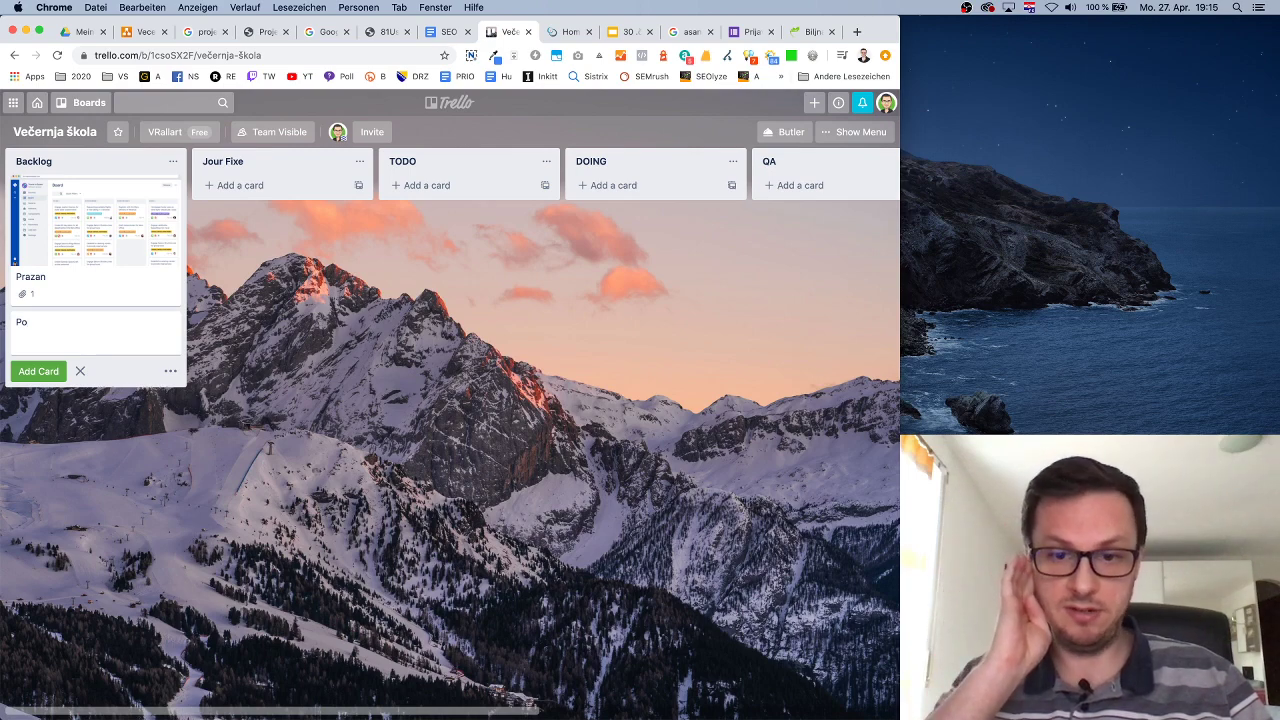
text(greša)
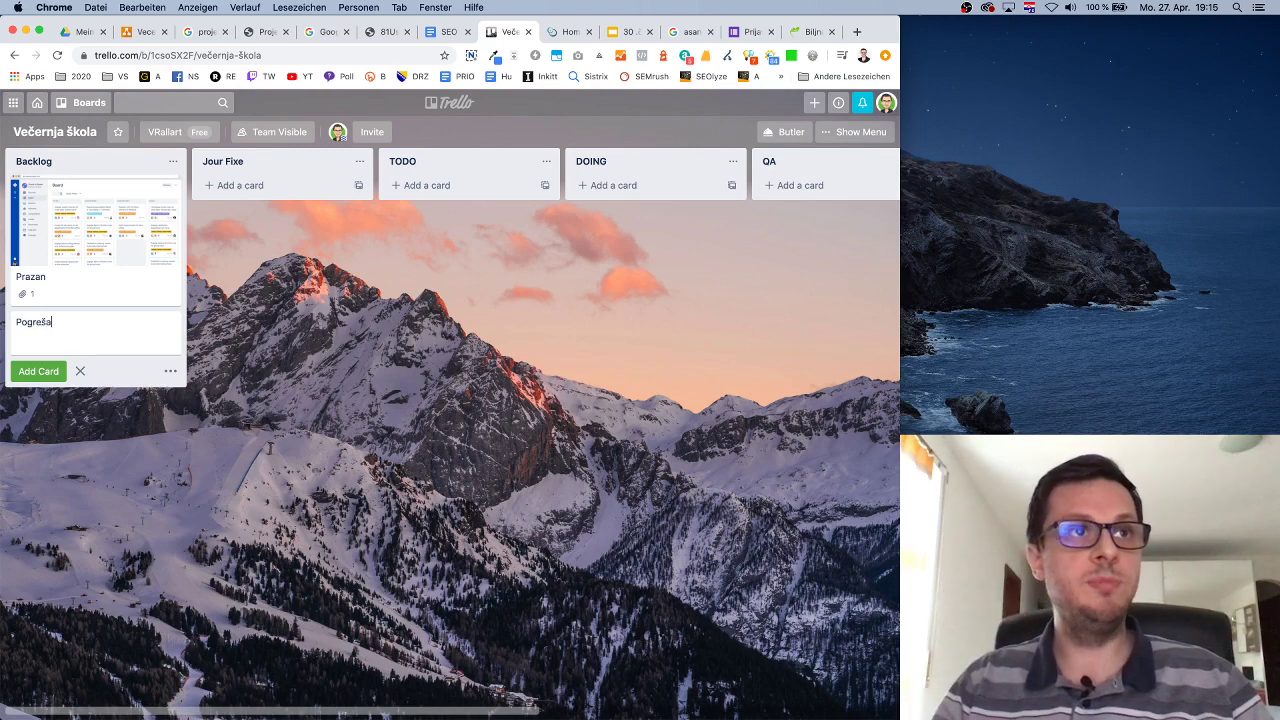
text(n link )
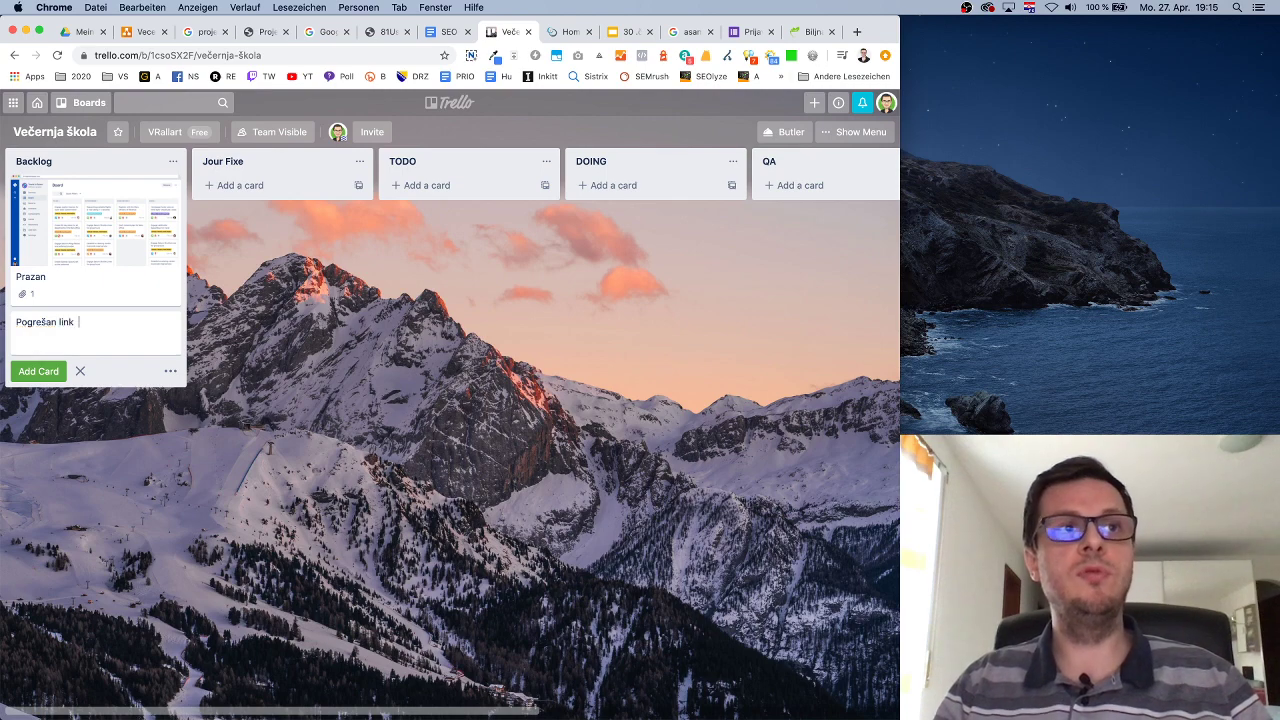
text(u shop sa HP)
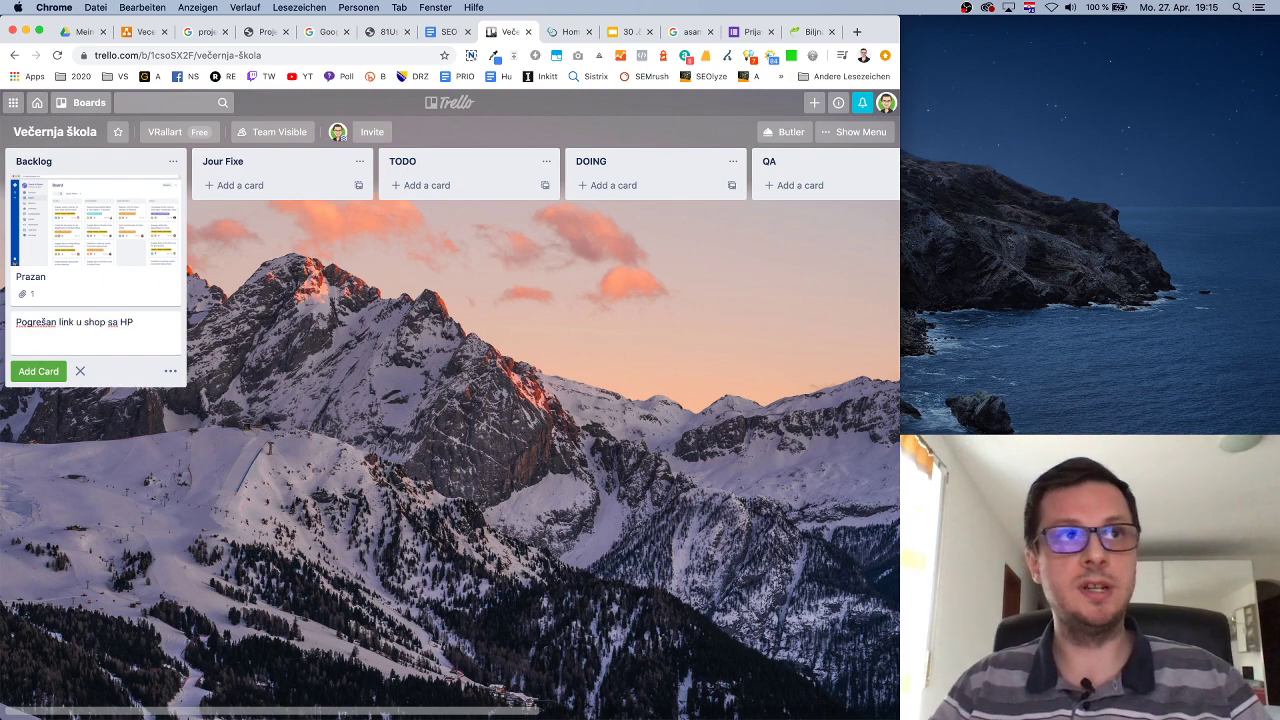
click(42, 376)
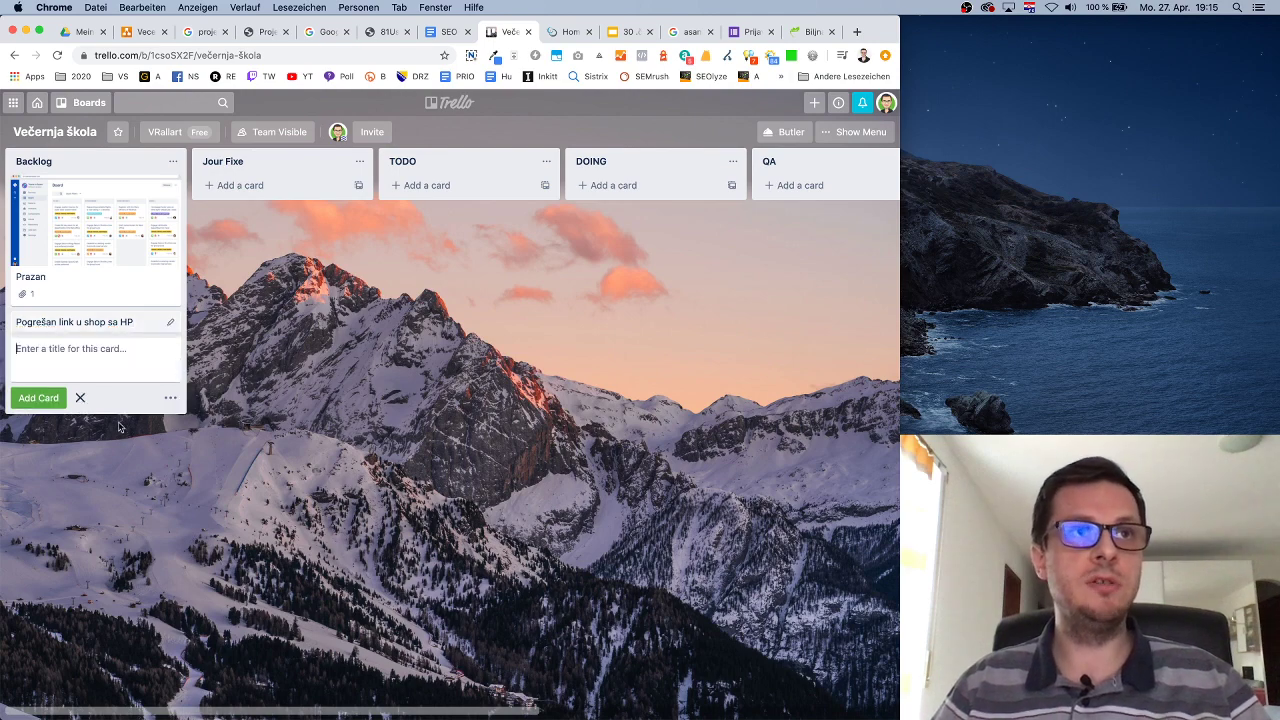
click(161, 436)
Open the new card and type the description headings 'Sadašnje stanje' and 'Buduće stanje'.
click(98, 329)
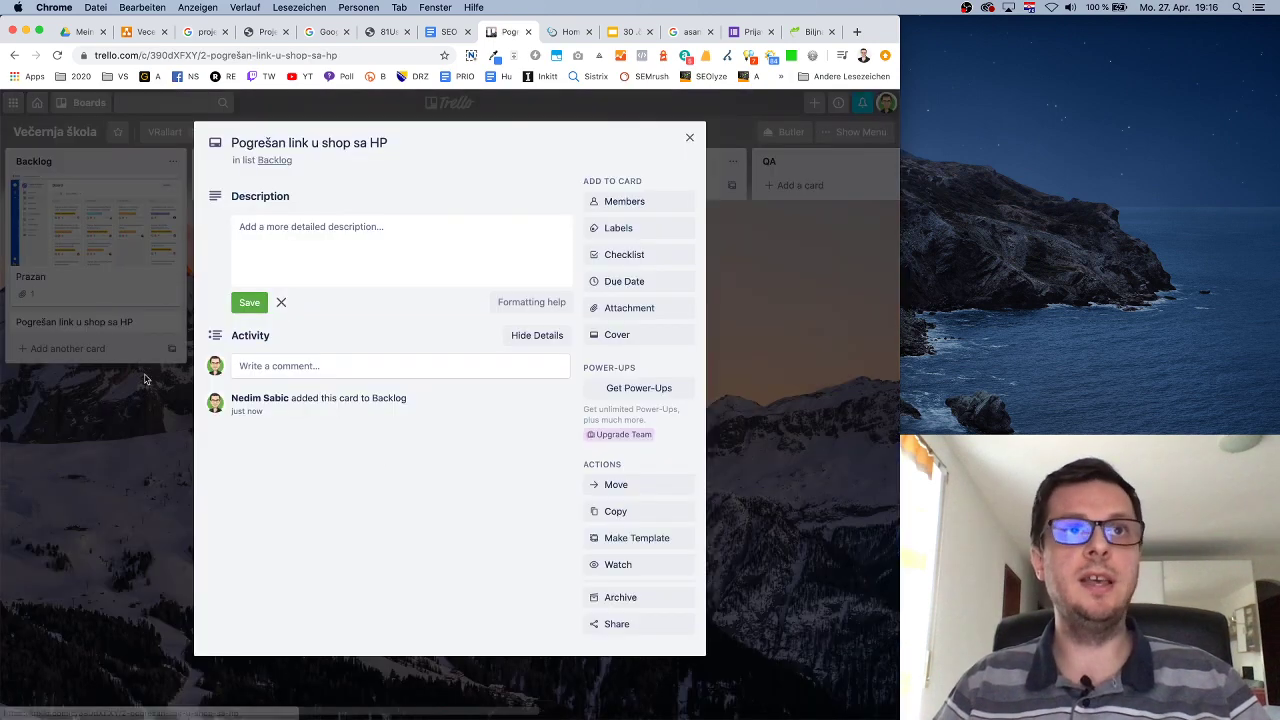
click(389, 244)
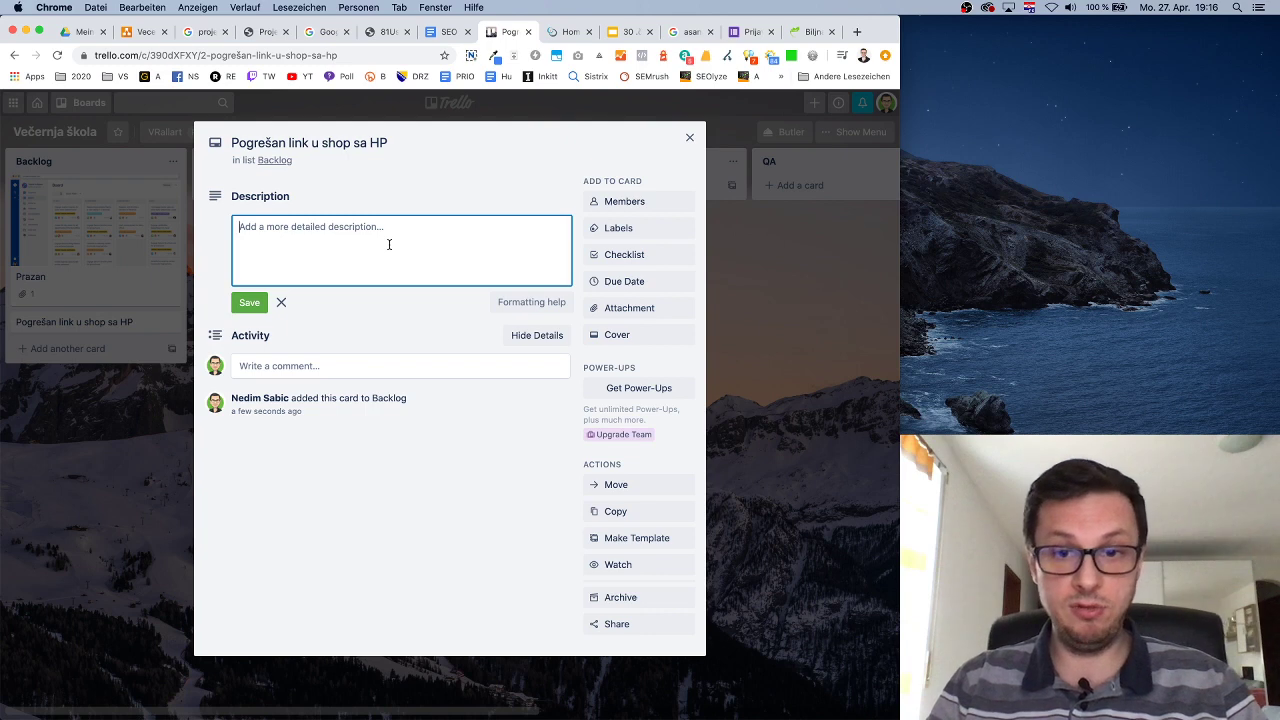
text(Sada)
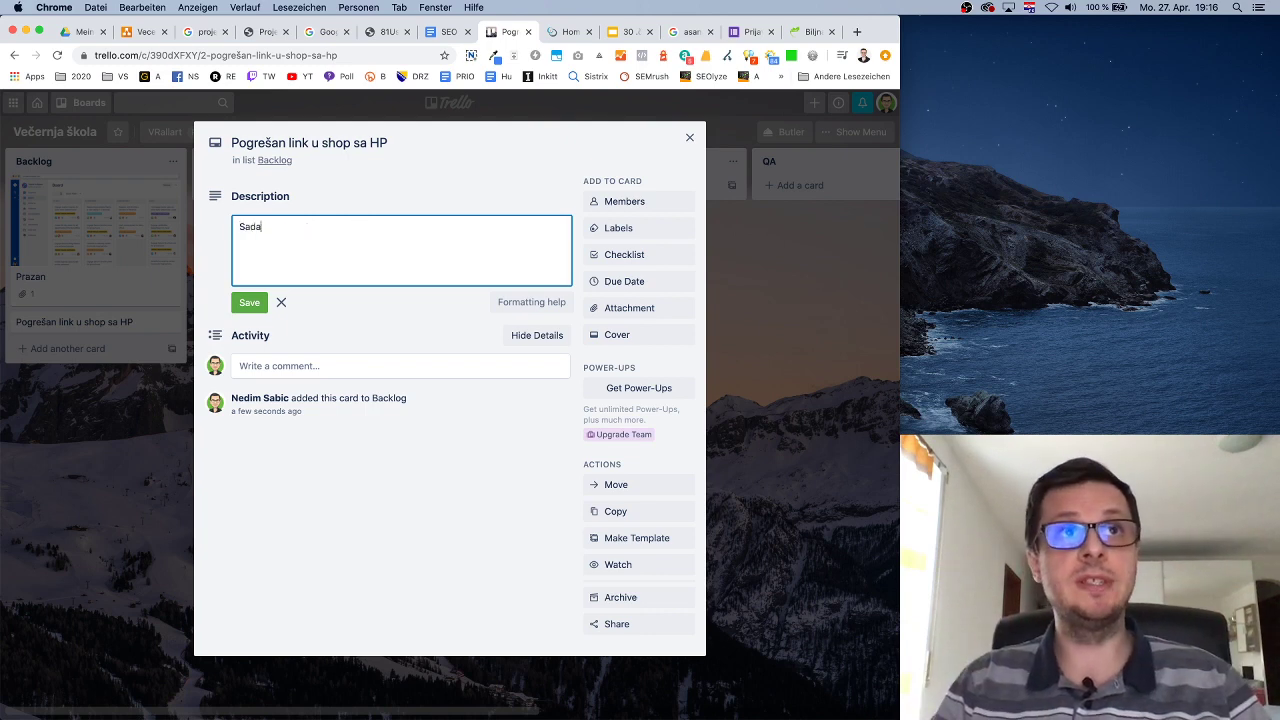
text(šnje stanje)
key(Return)
key(Return)
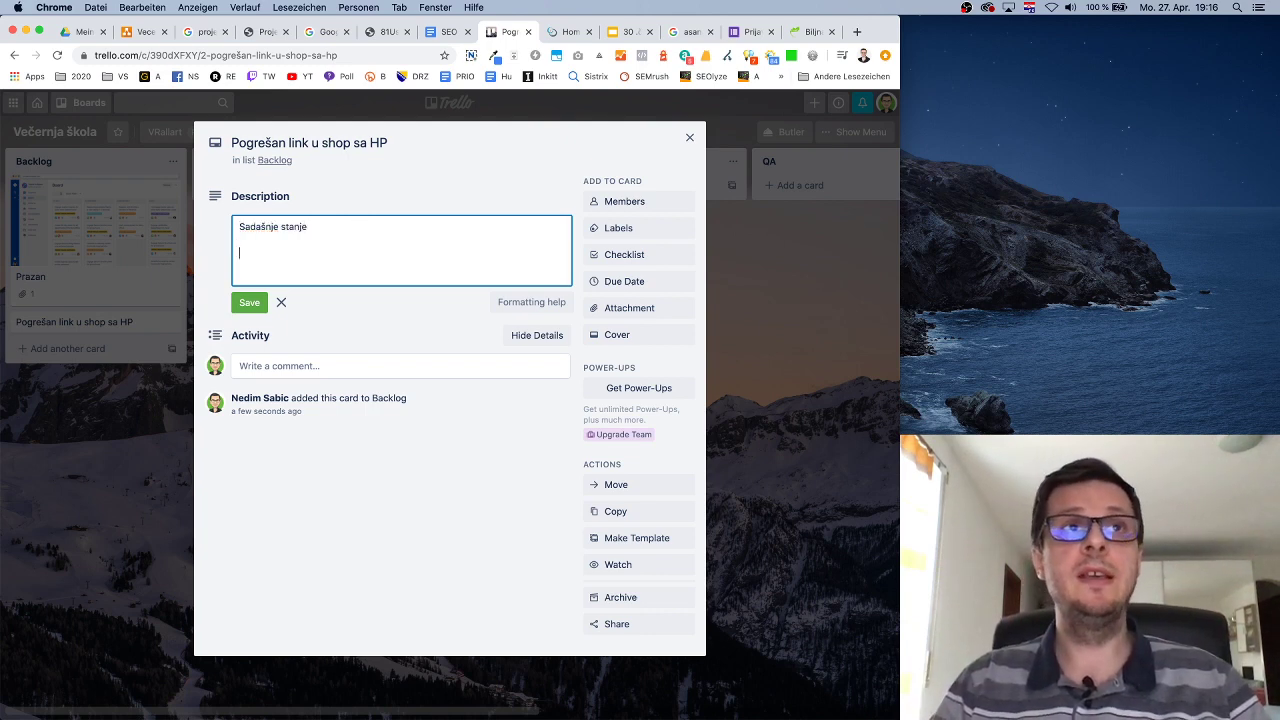
text(Buduće)
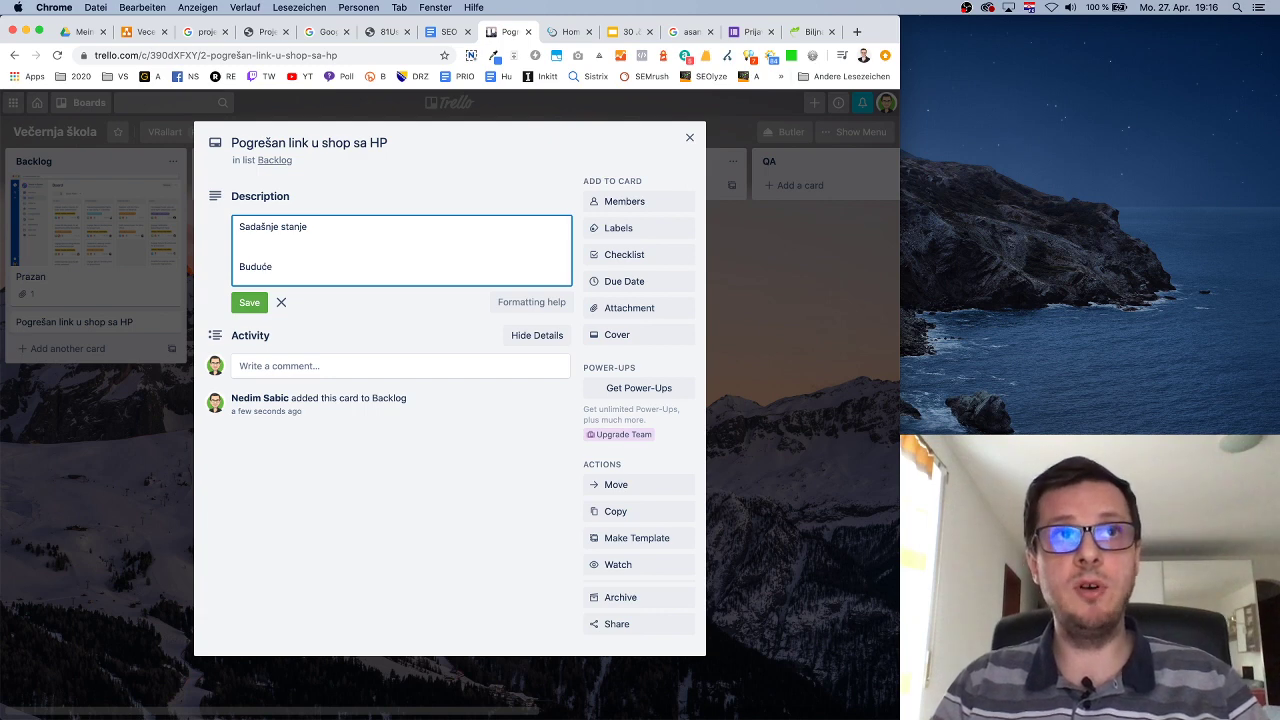
text( stanje)
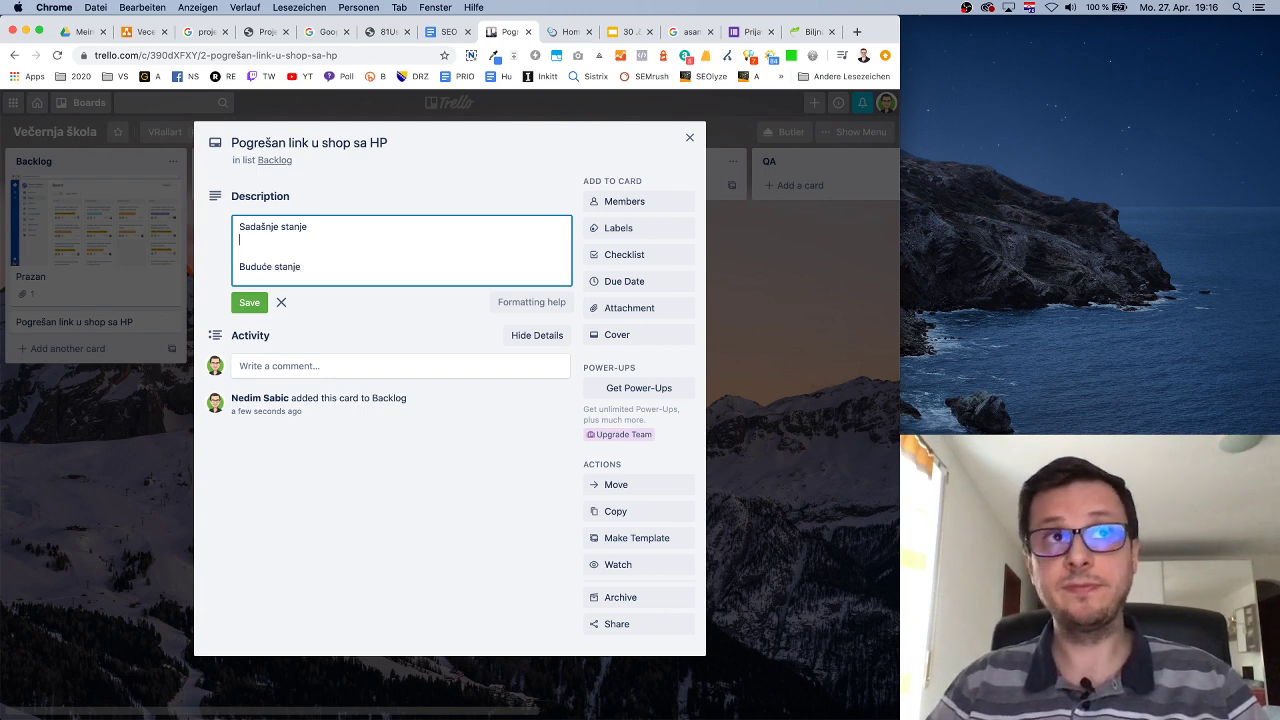
key(Return)
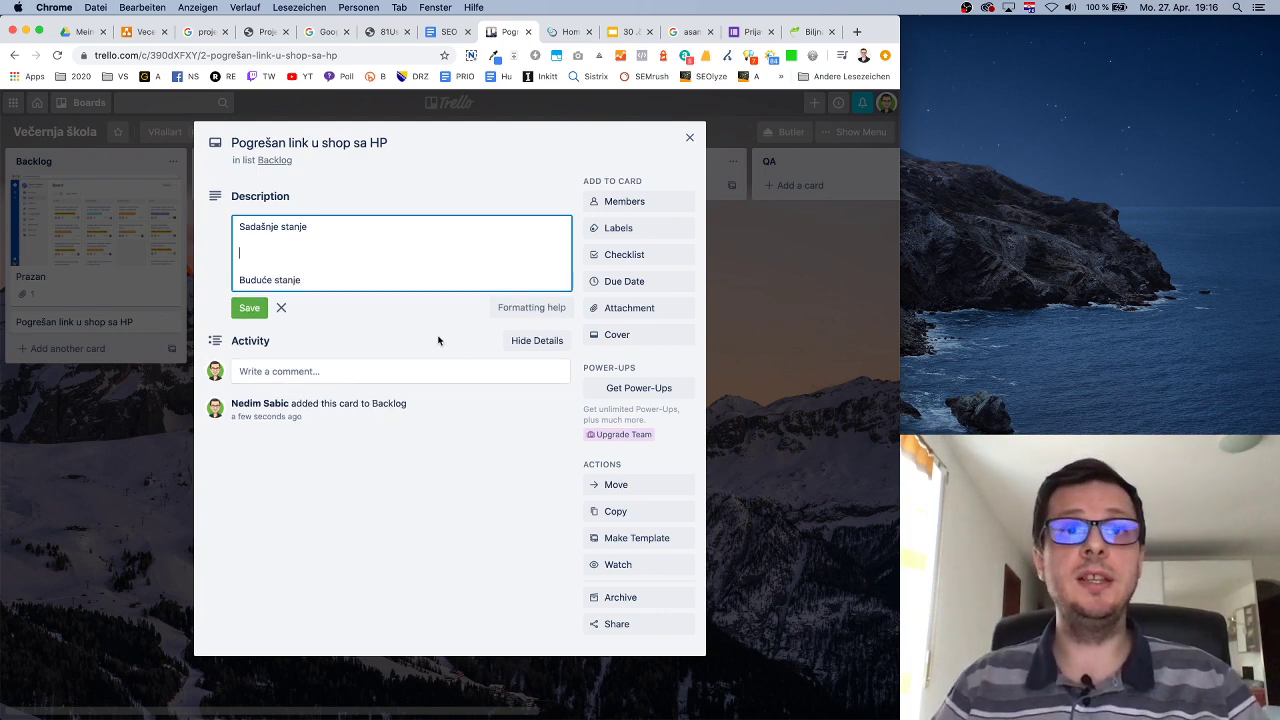
text(-)
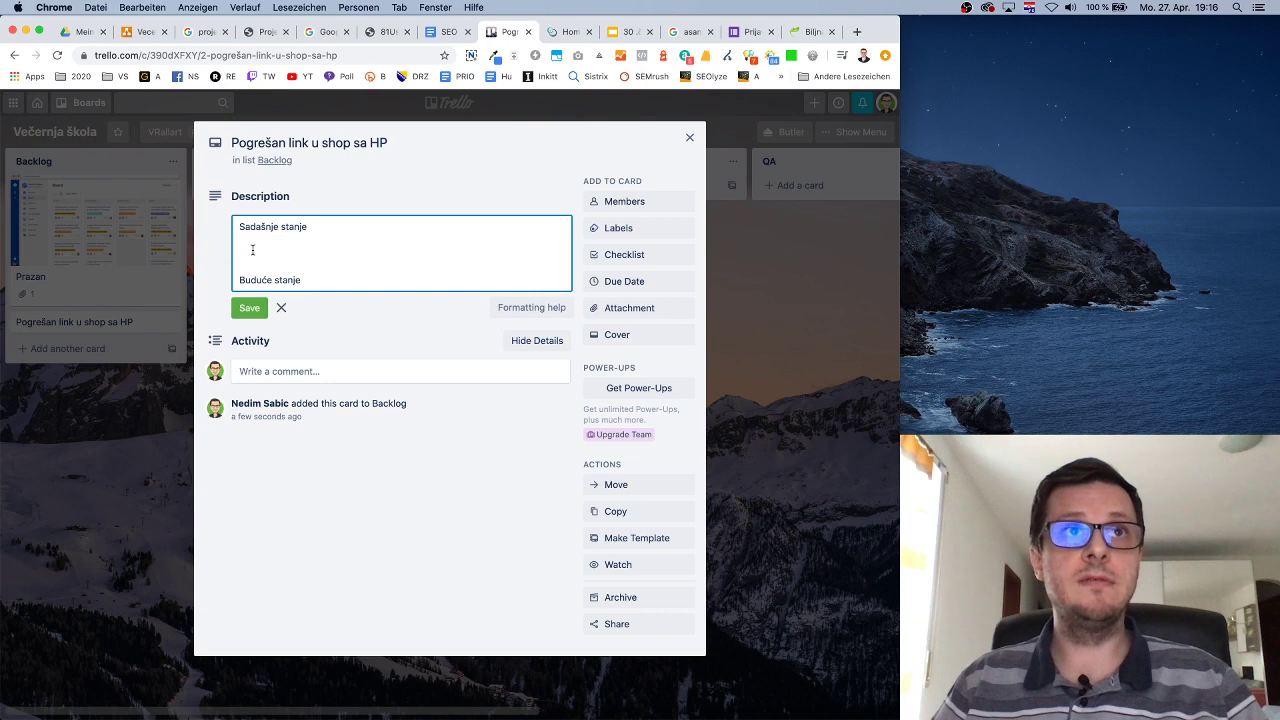
Check the formatting help, then begin the bullet '- Na URL' under Sadašnje stanje.
click(520, 305)
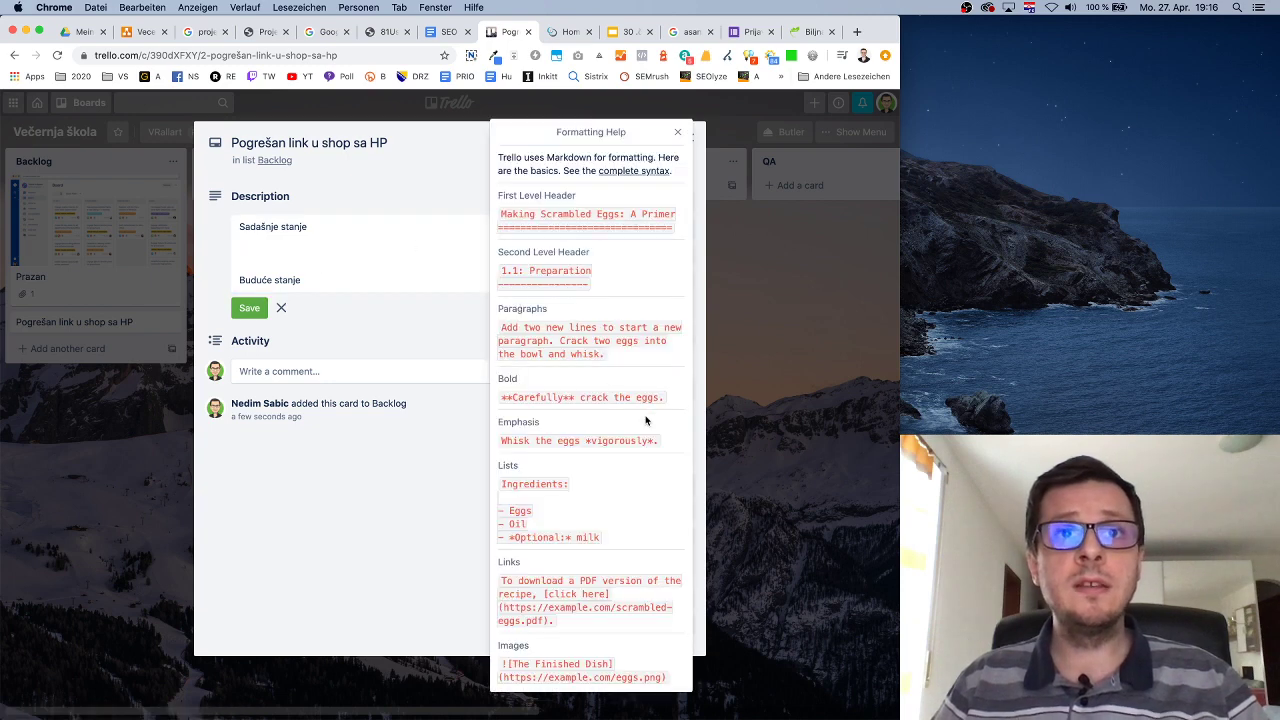
click(415, 491)
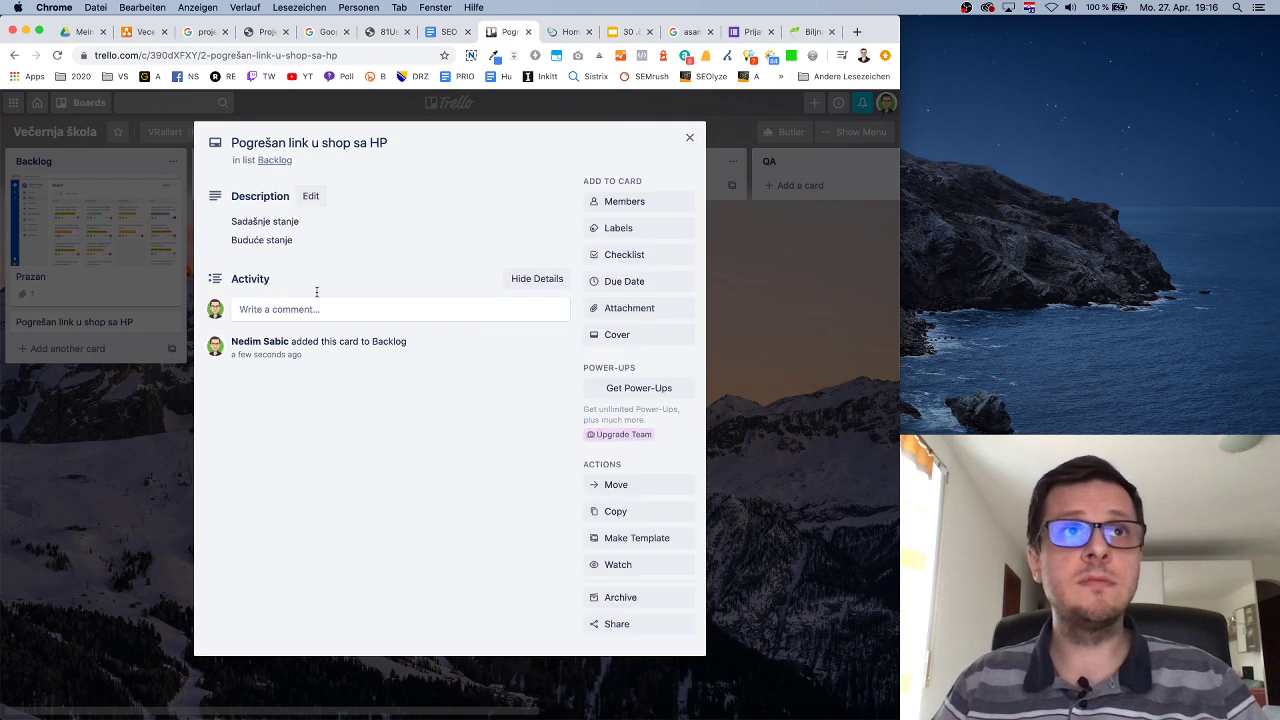
click(311, 196)
click(293, 254)
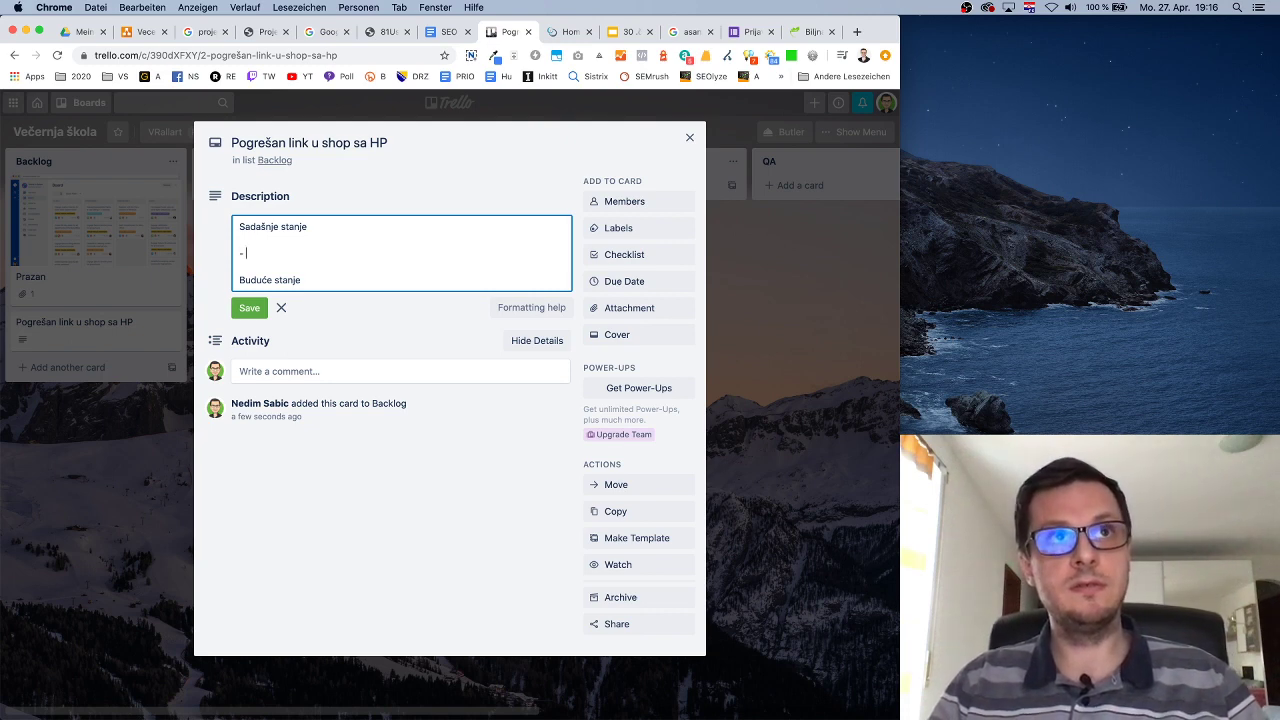
text(Na URL-u)
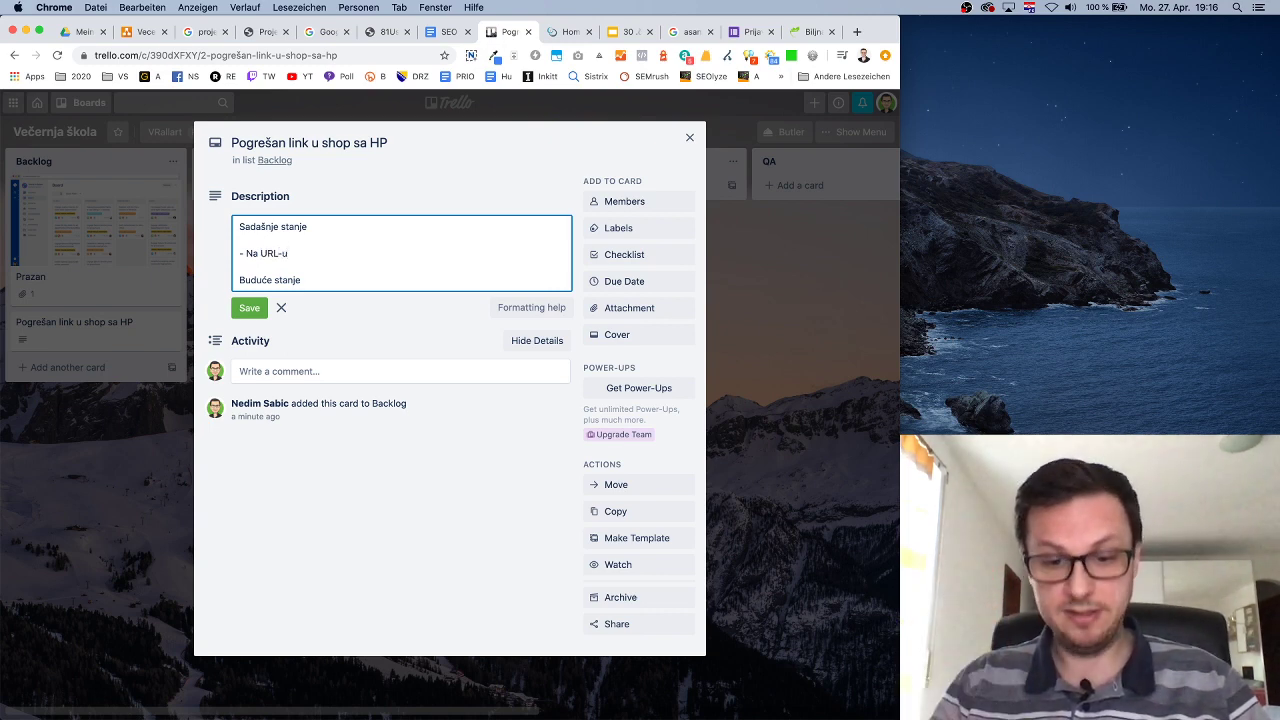
Complete the bullet with the copied biomed.ba address: '(HP) nalazi se link ka web shopu, koji izgleda ovako:'.
click(810, 31)
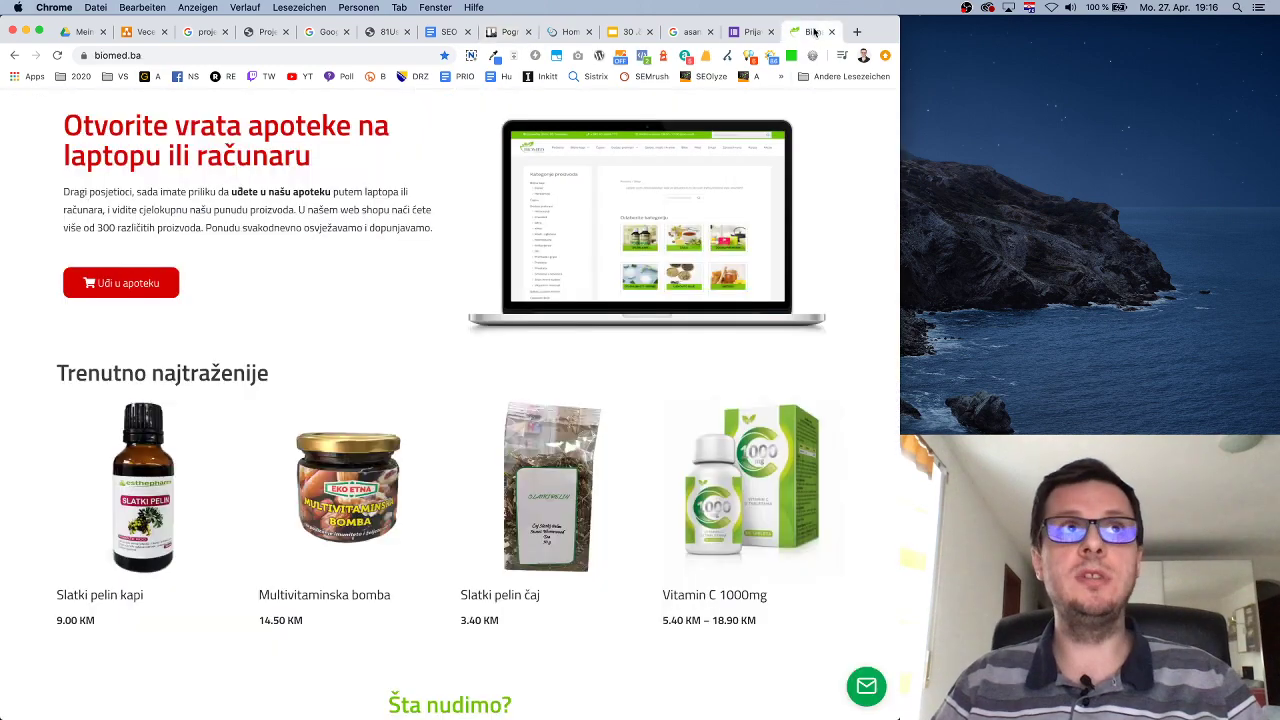
click(223, 54)
key(super+c)
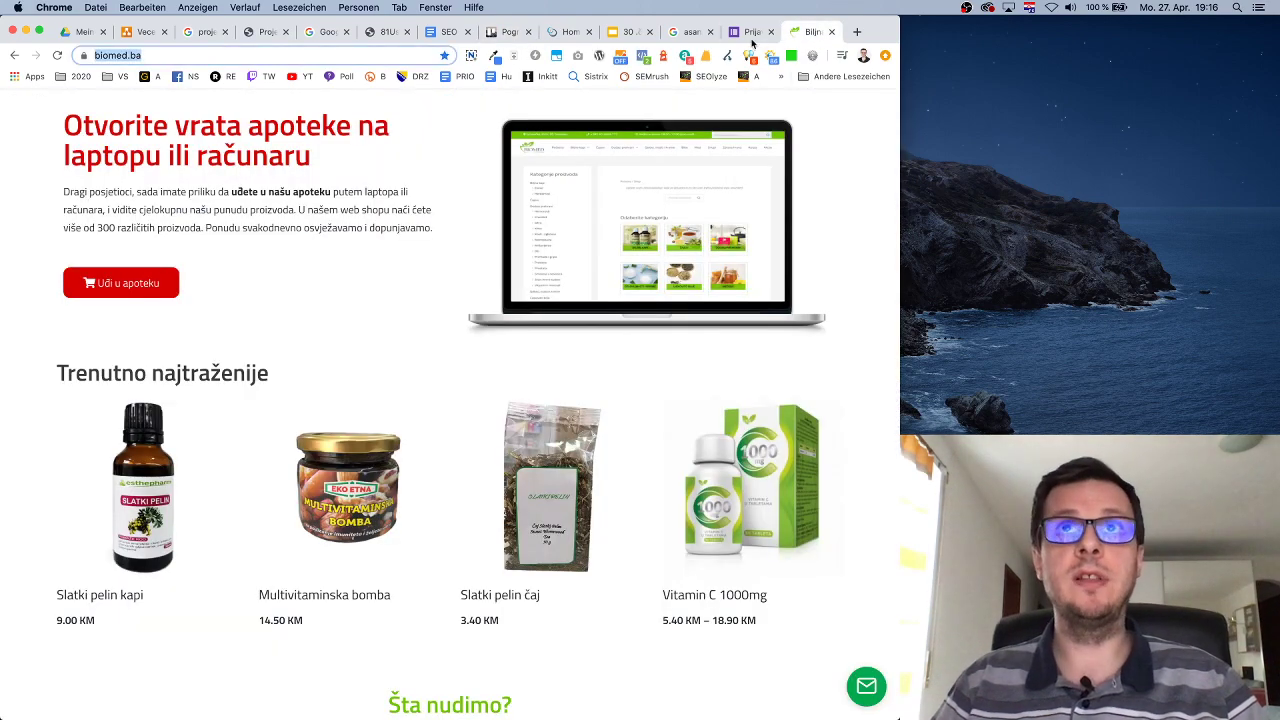
click(507, 32)
key(super+v)
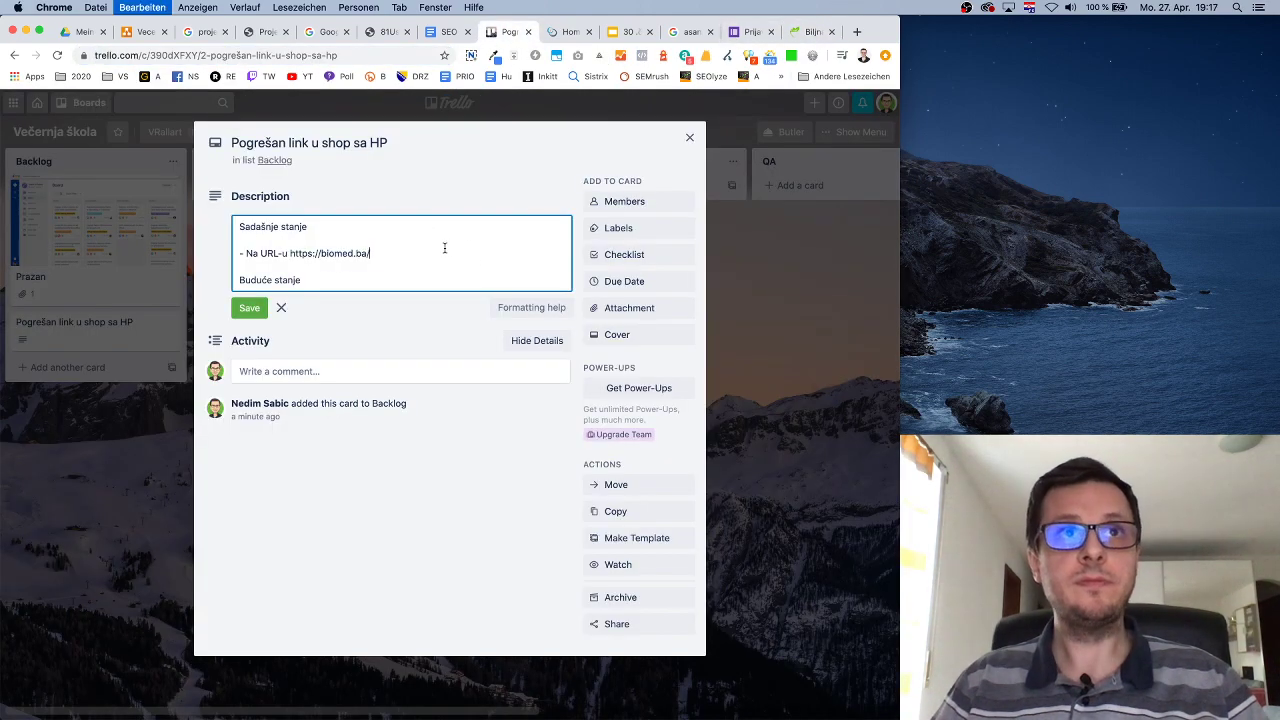
text((HP)
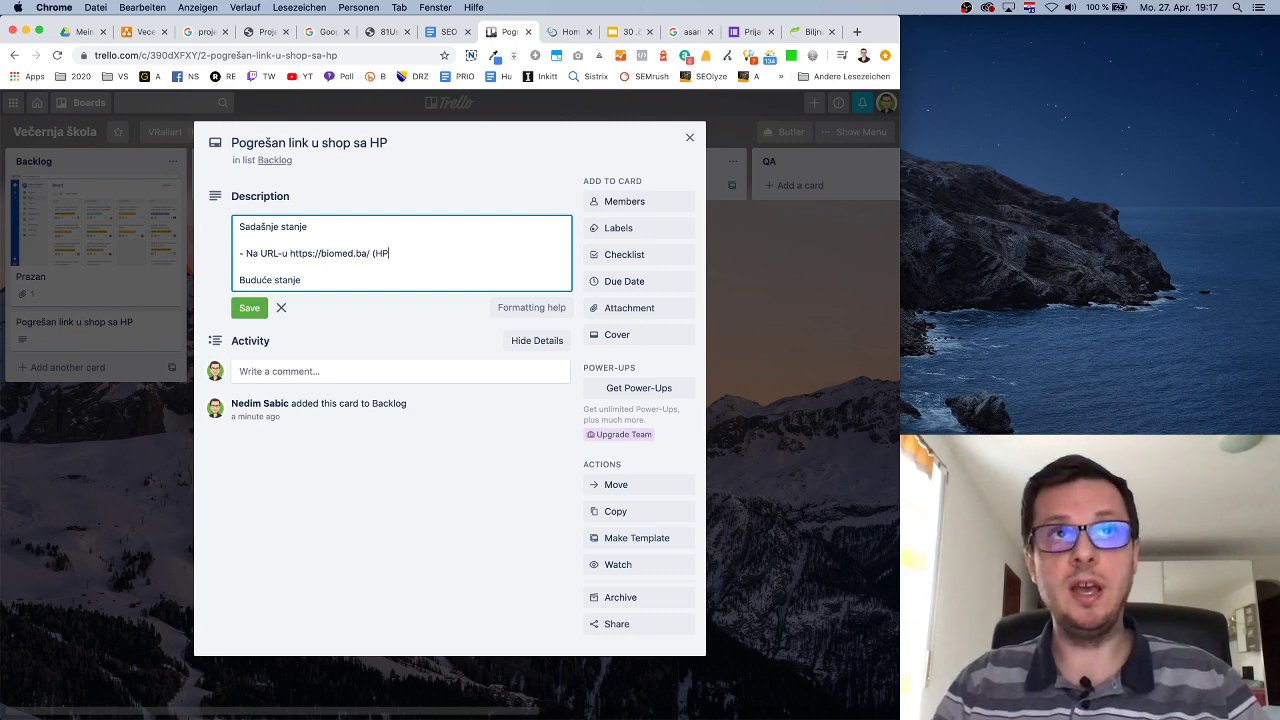
text() nalazi s)
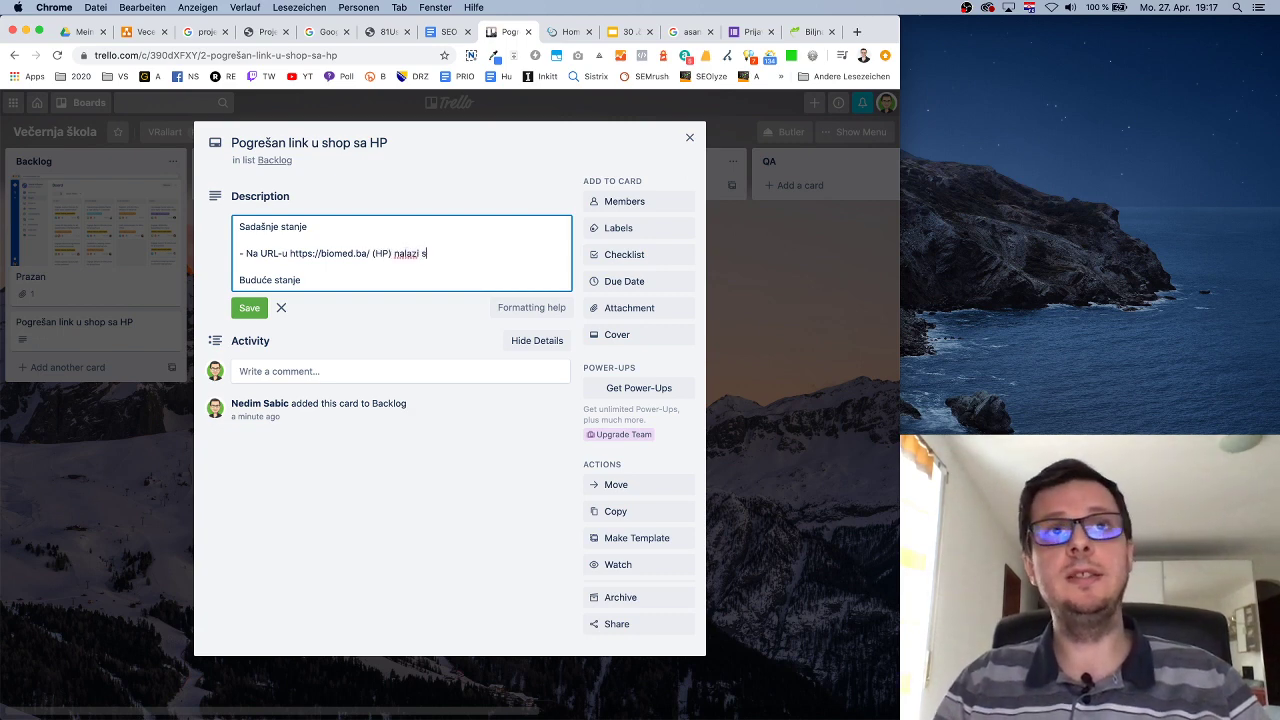
text(e link ka w)
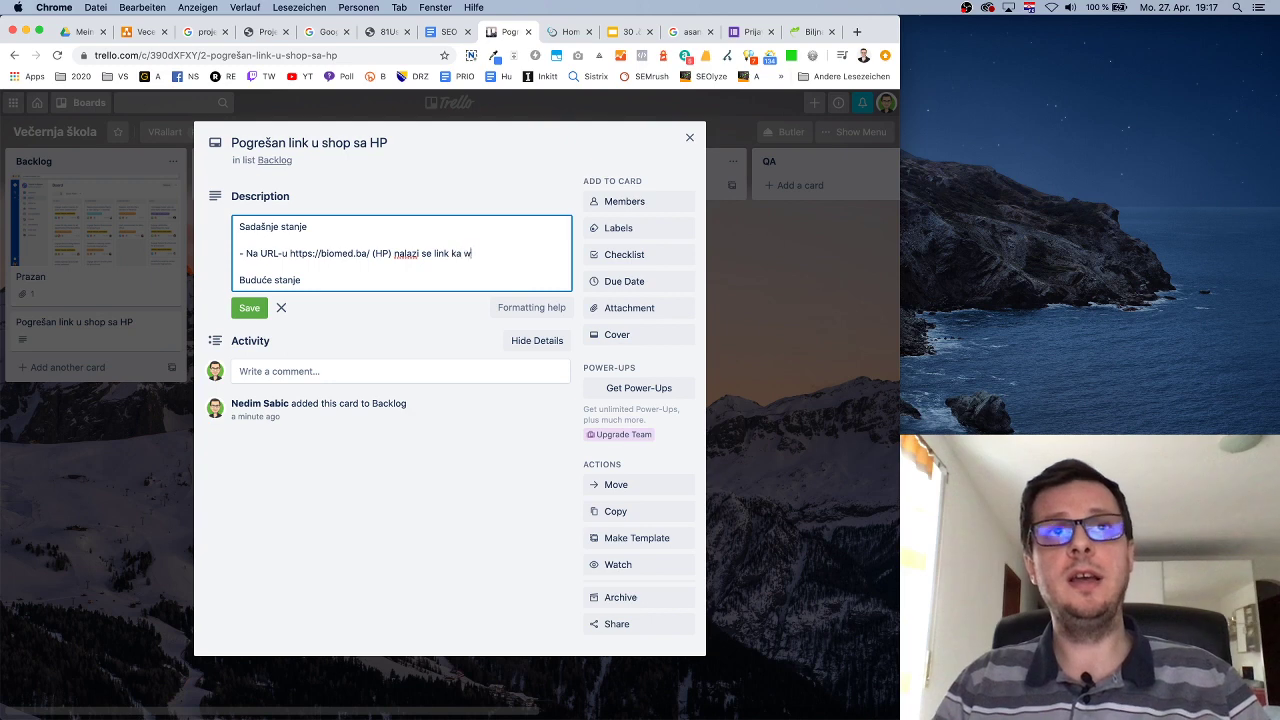
text(eb shopu)
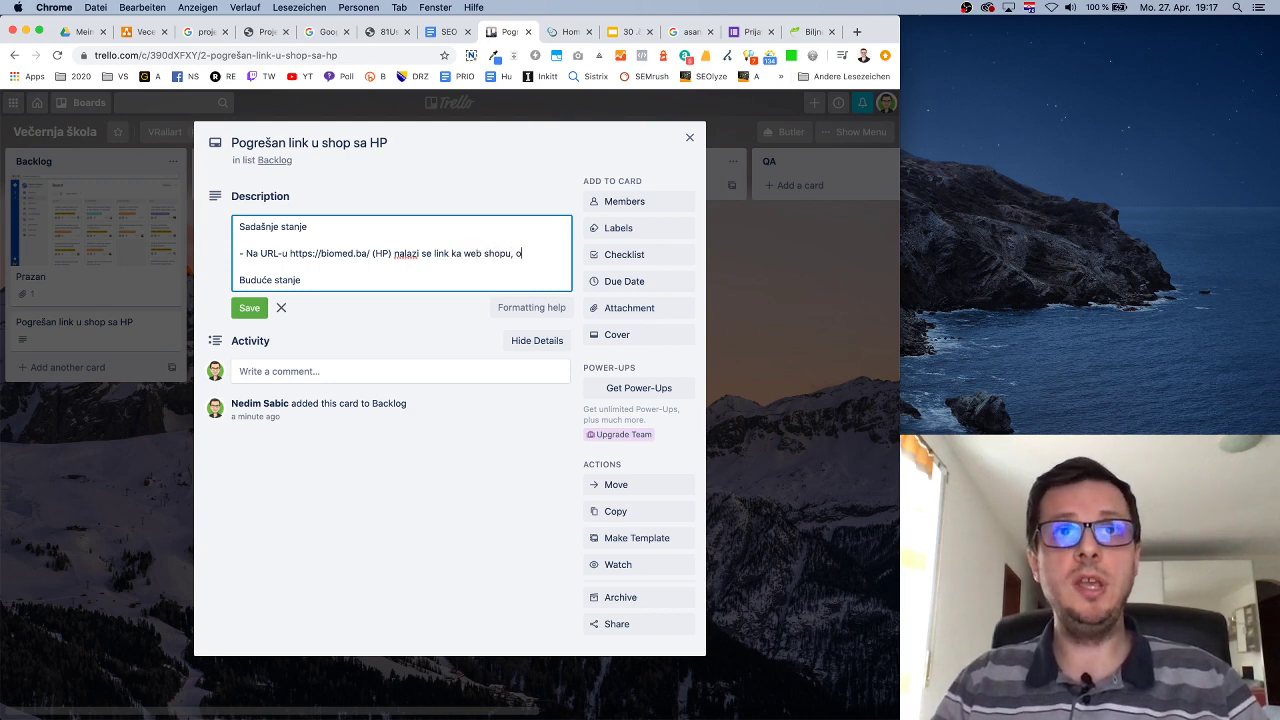
text(, koji izgleda obako)
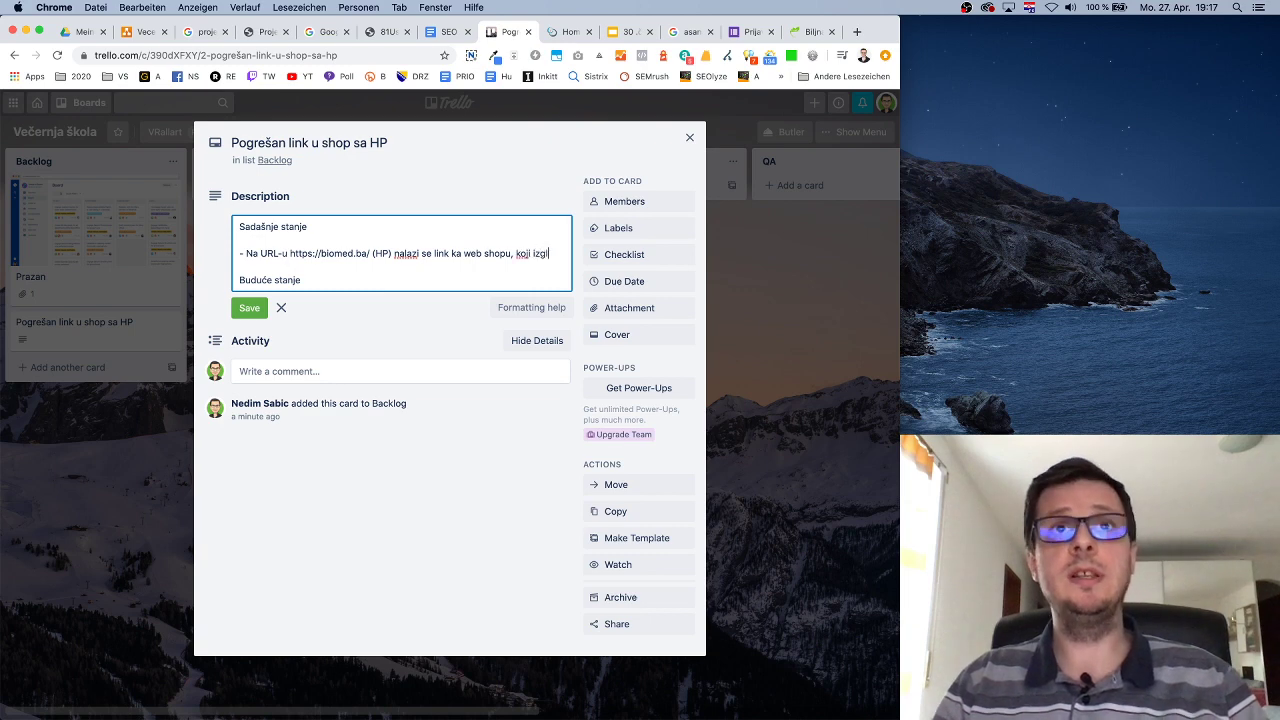
key(BackSpace)
key(BackSpace)
key(BackSpace)
key(BackSpace)
text(vako)
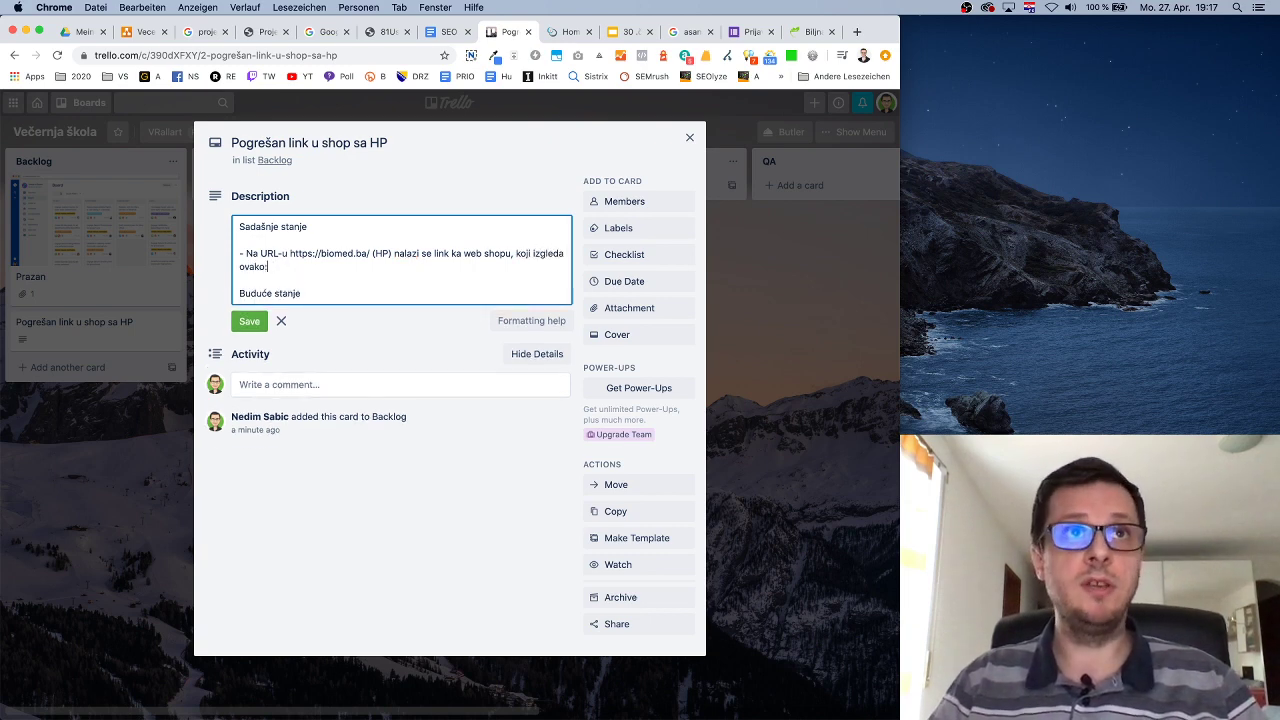
text(:)
key(Return)
key(Return)
Copy the 'Uđi u apoteku' button's HTML element from DevTools and paste it into the card description.
click(812, 31)
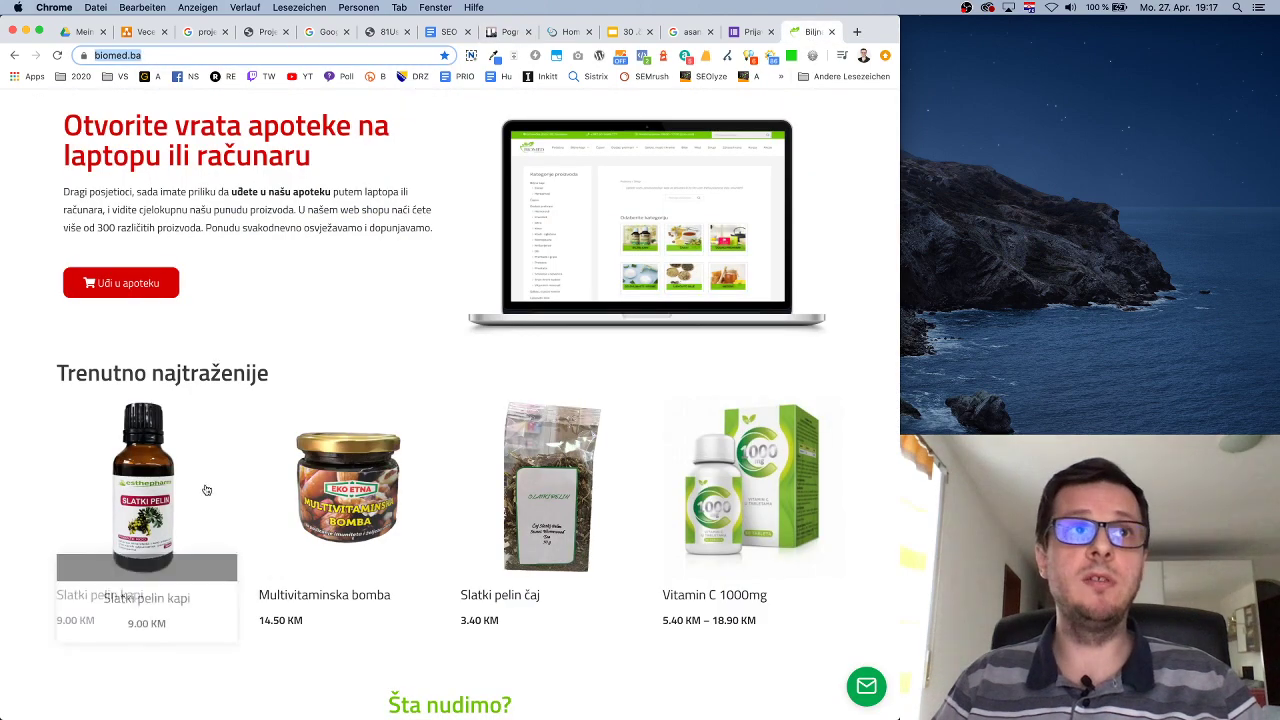
right_click(145, 322)
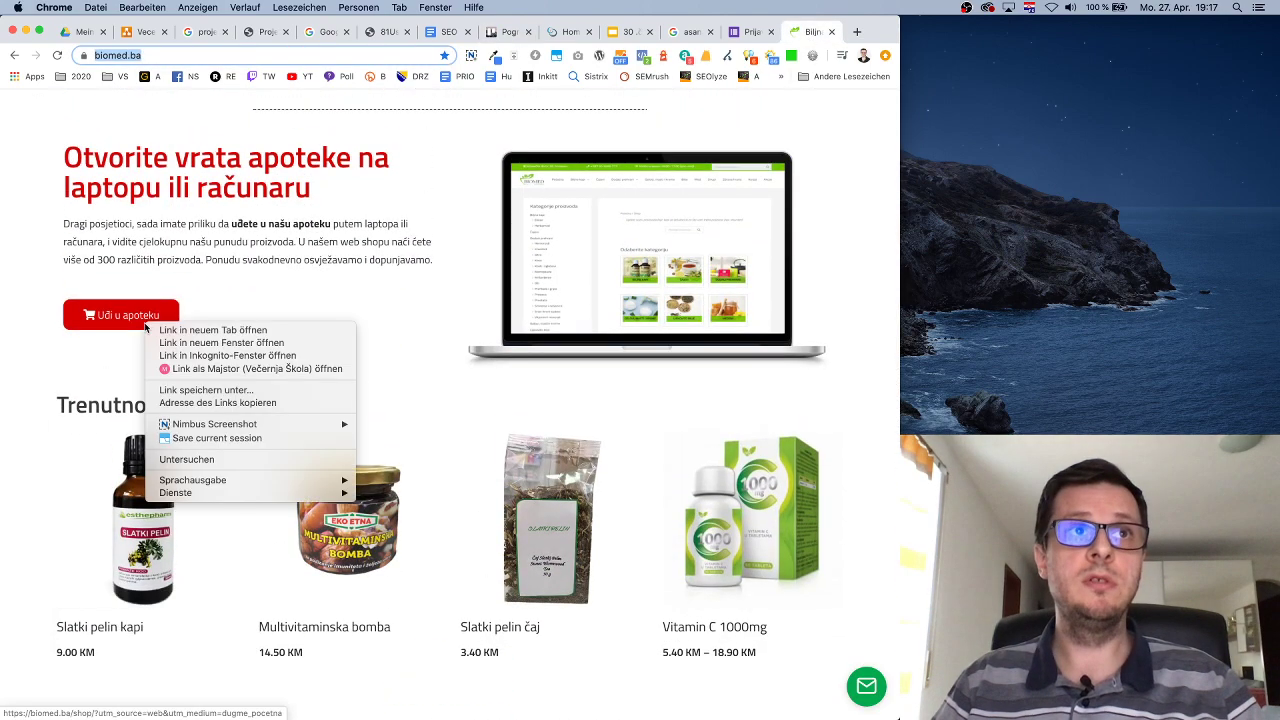
click(222, 458)
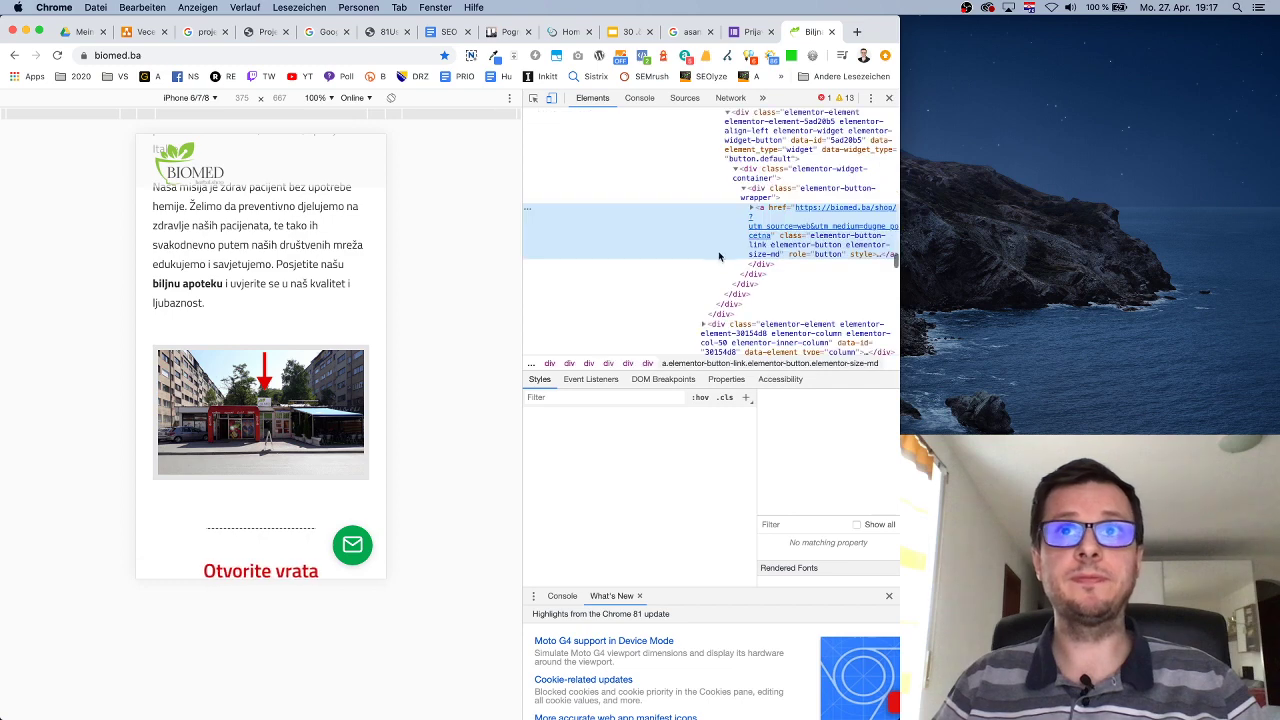
right_click(797, 214)
mouse_move(832, 268)
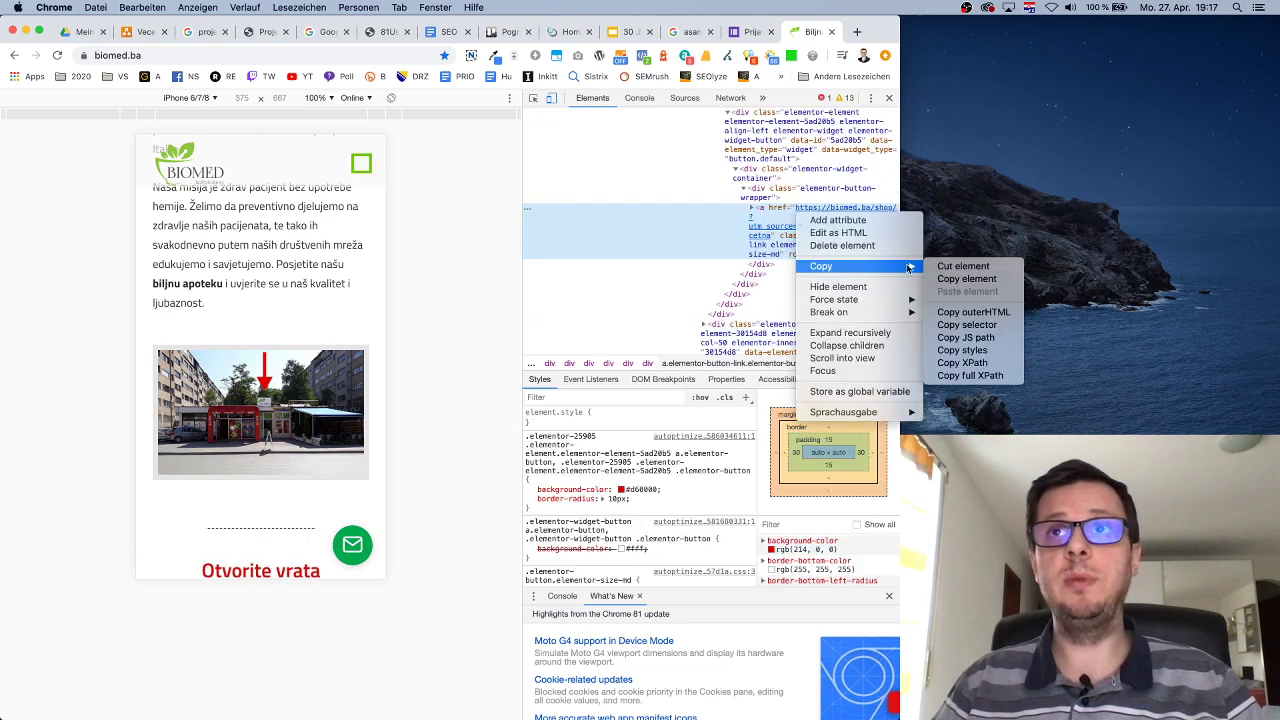
click(1006, 280)
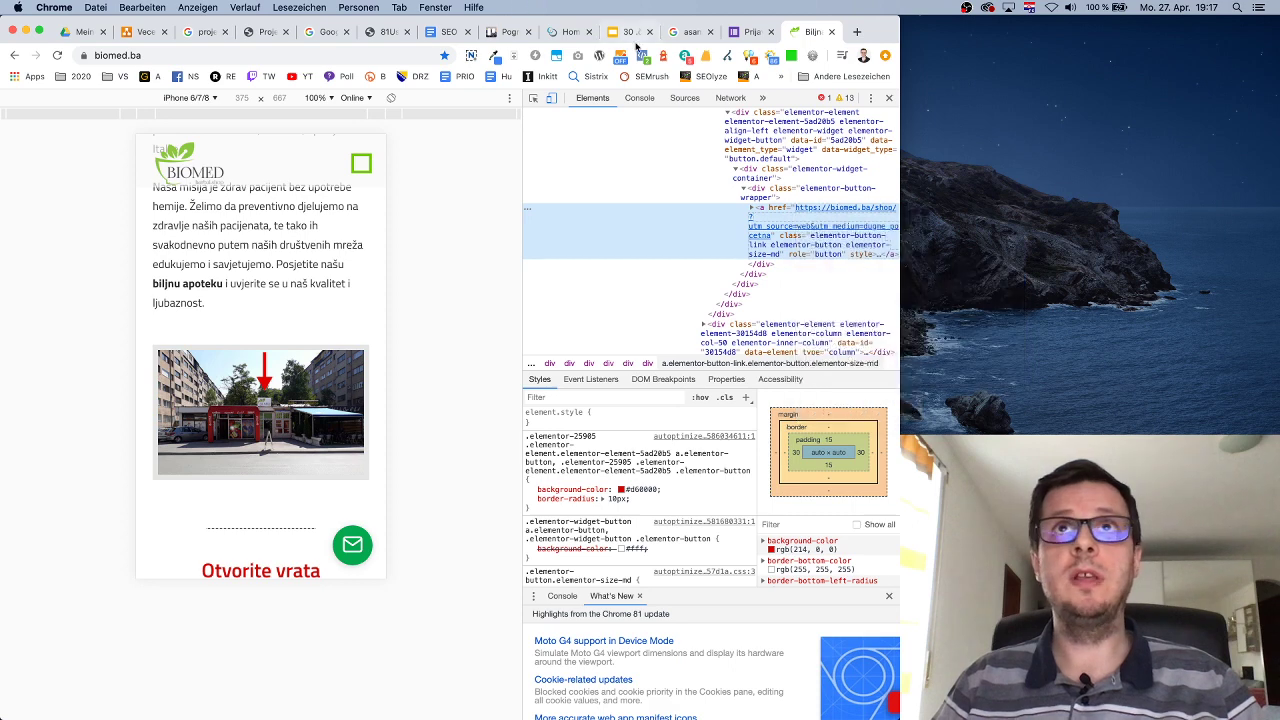
click(490, 31)
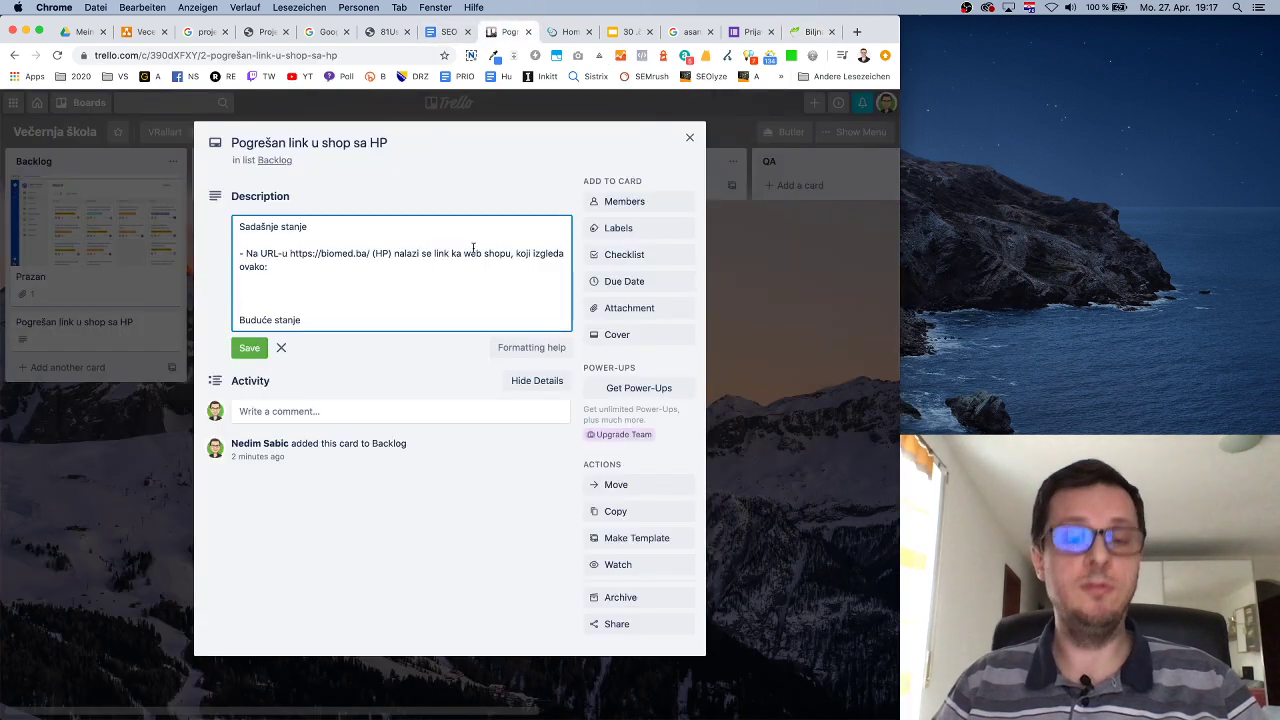
key(super+v)
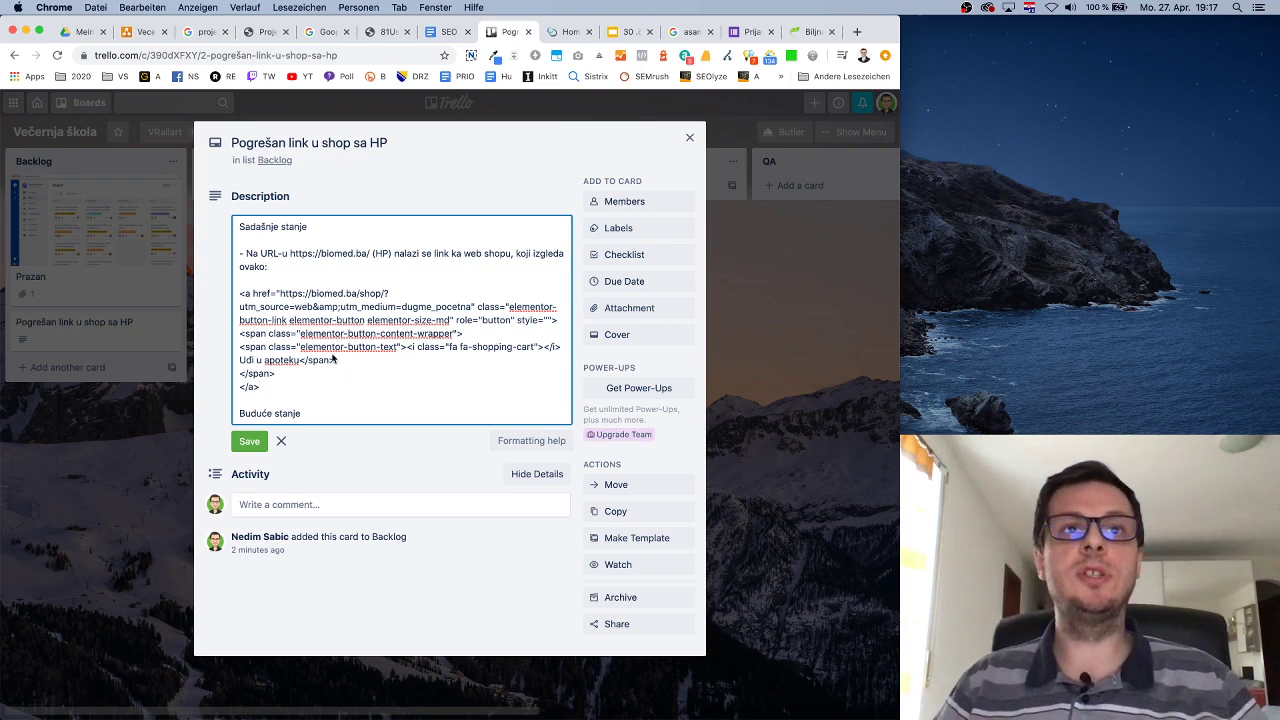
click(531, 441)
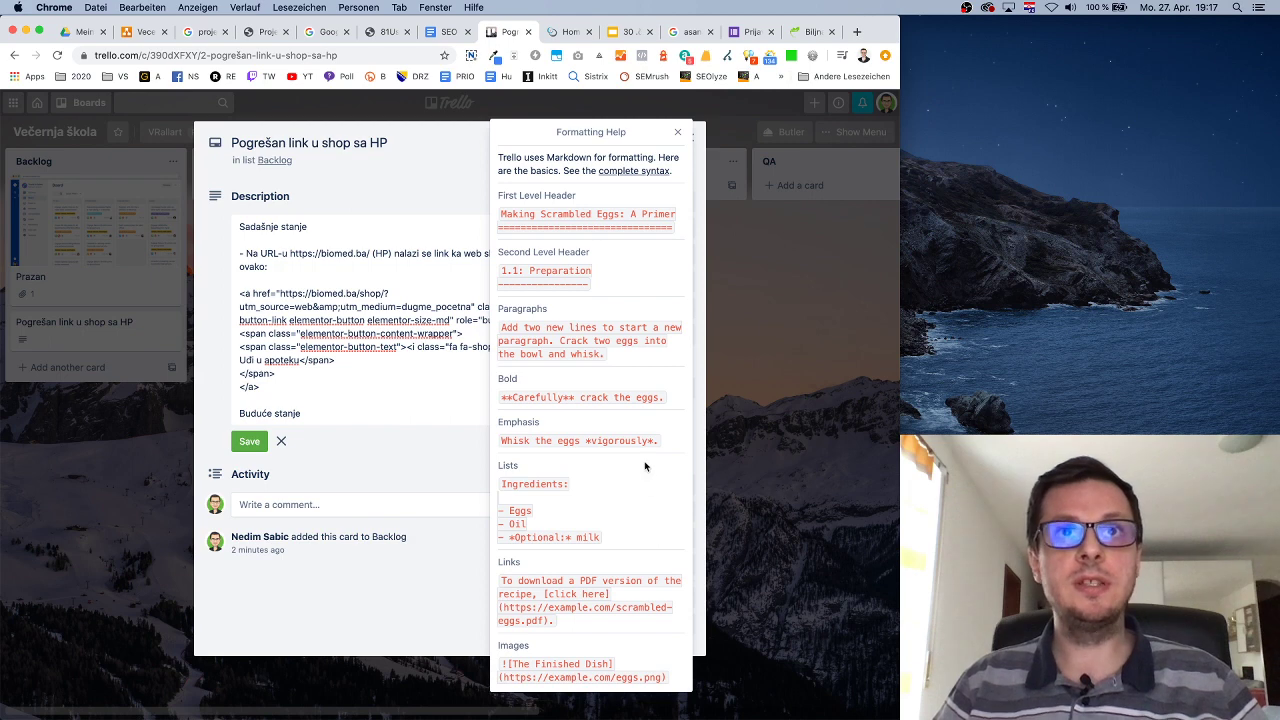
Add the bullet '- Taj link vodi na web shop, sa ružnim URL-om ()' after the pasted HTML.
click(420, 372)
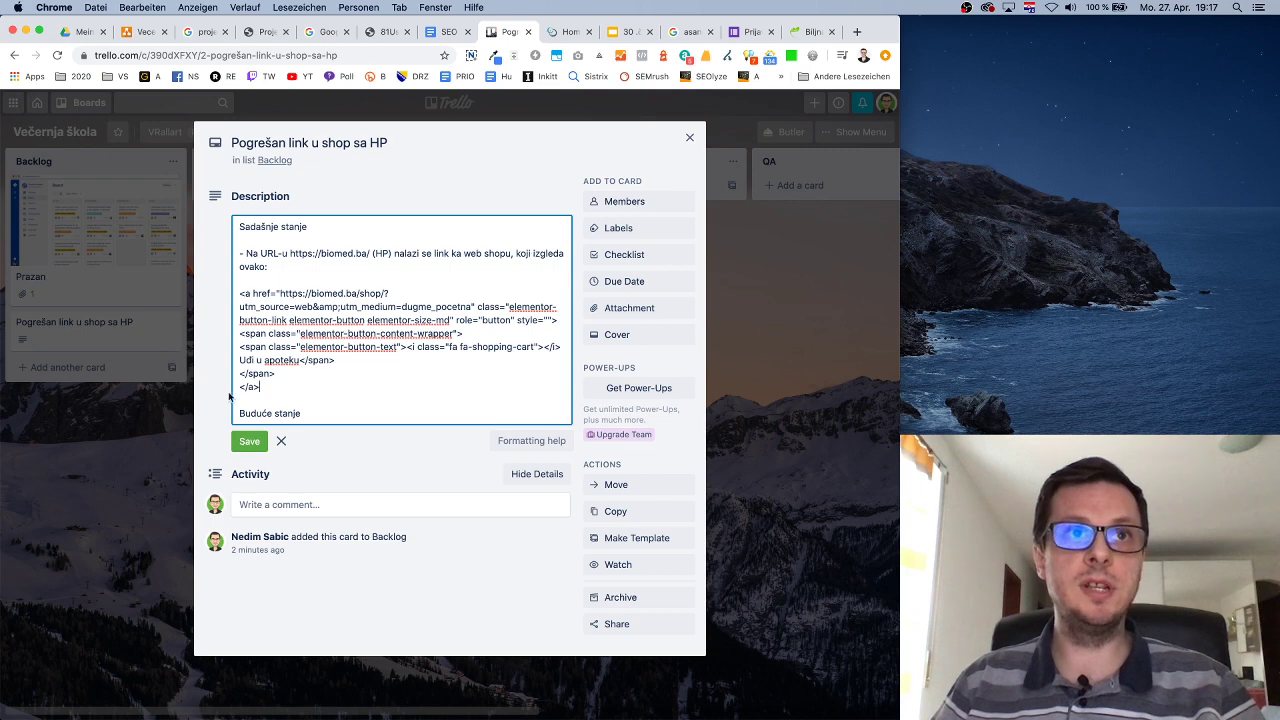
key(Return)
key(Return)
text(- )
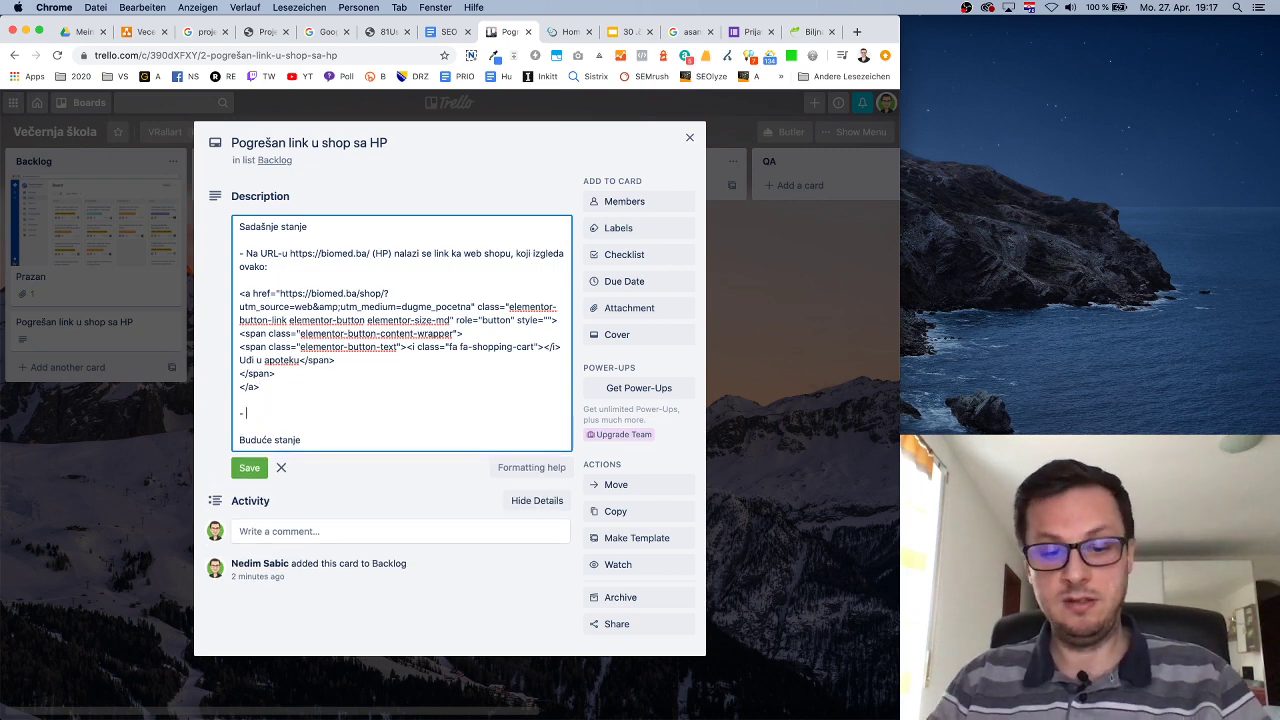
text(Taj link v)
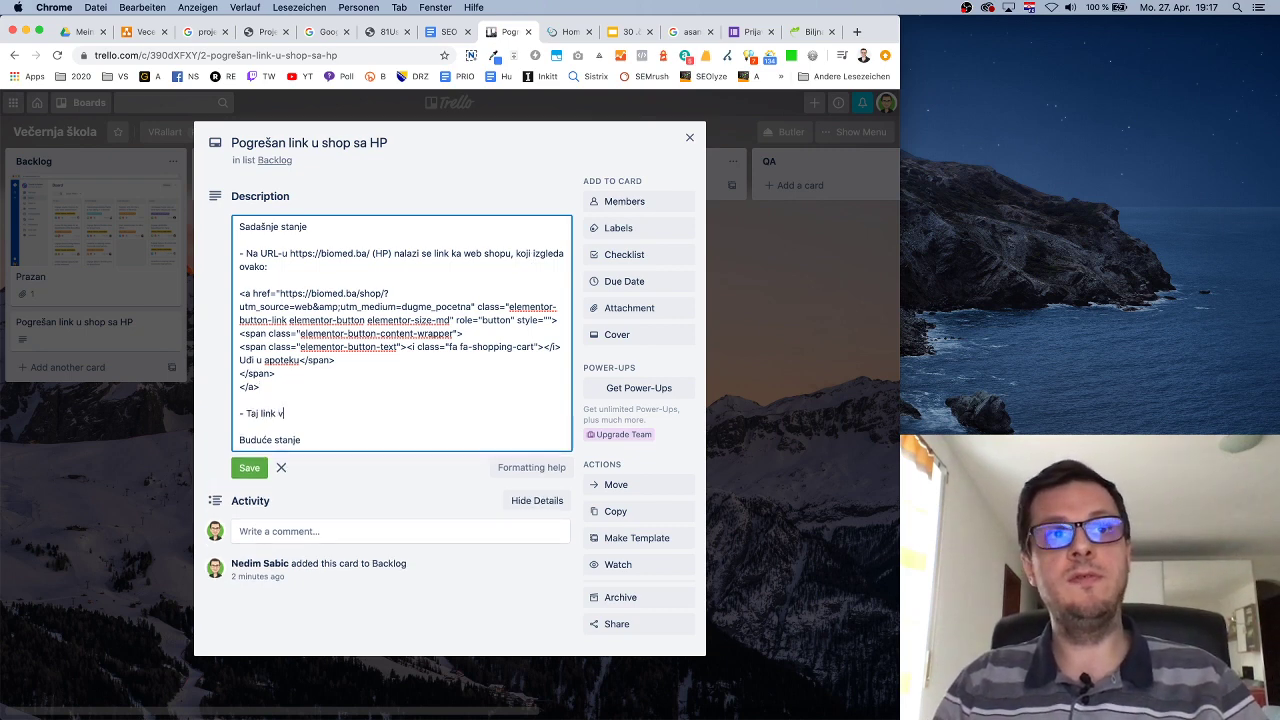
text(odi na web )
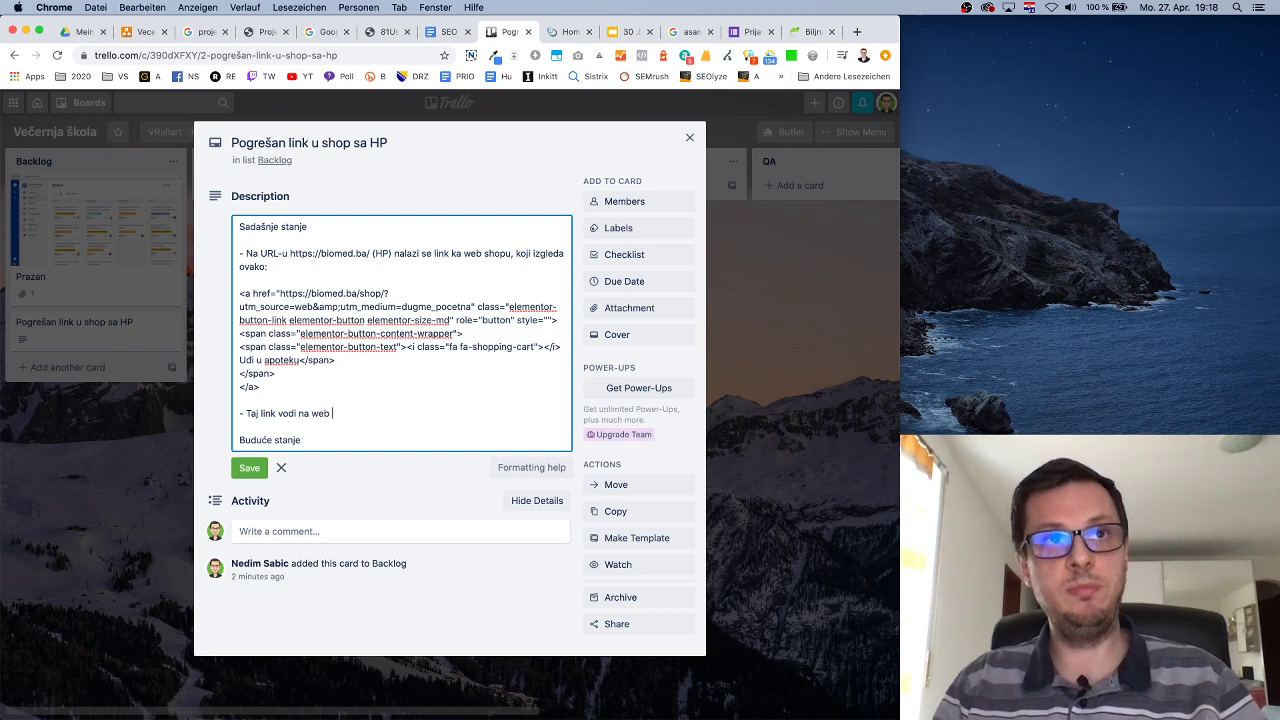
text(shop)
text(, sa r)
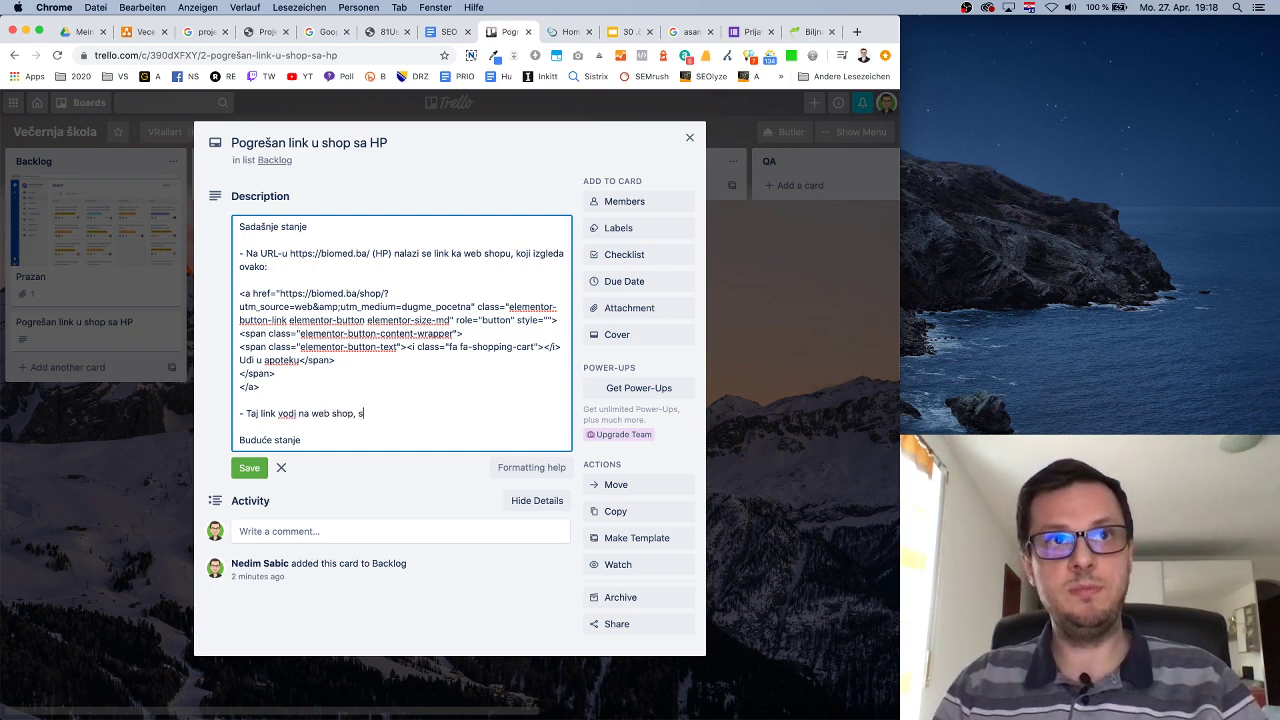
text(užnim URL-ov)
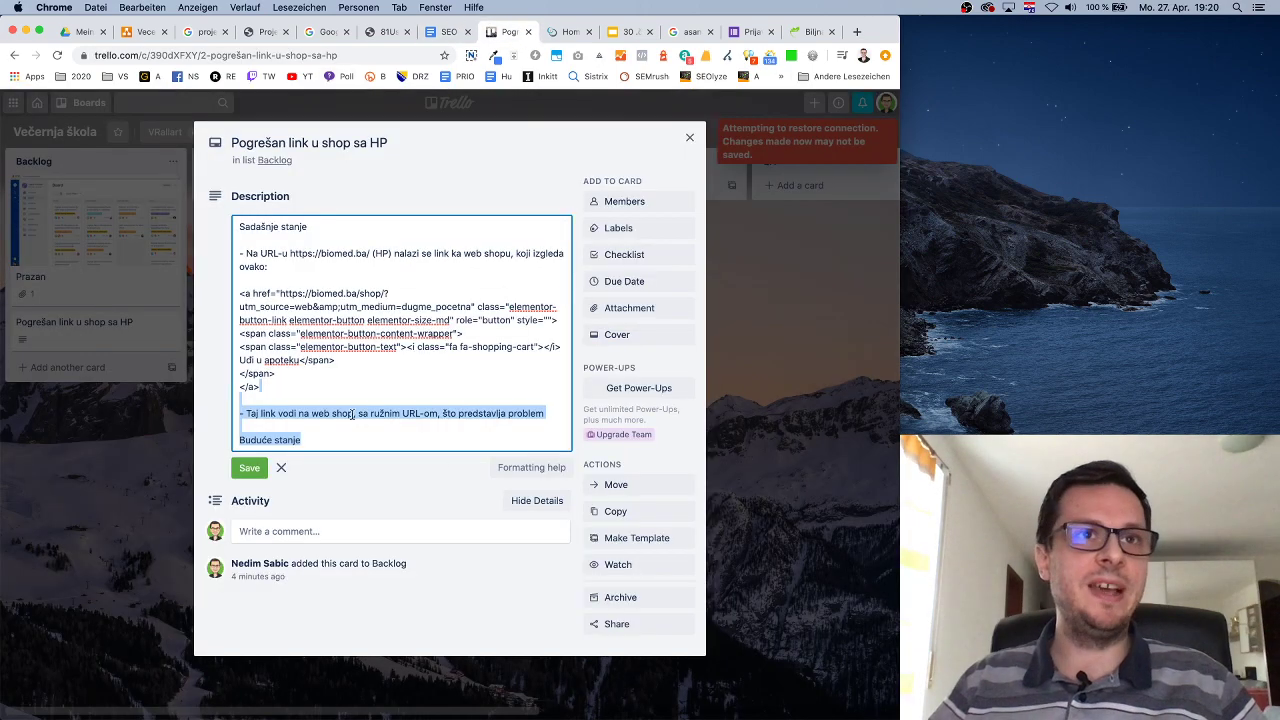
click(352, 413)
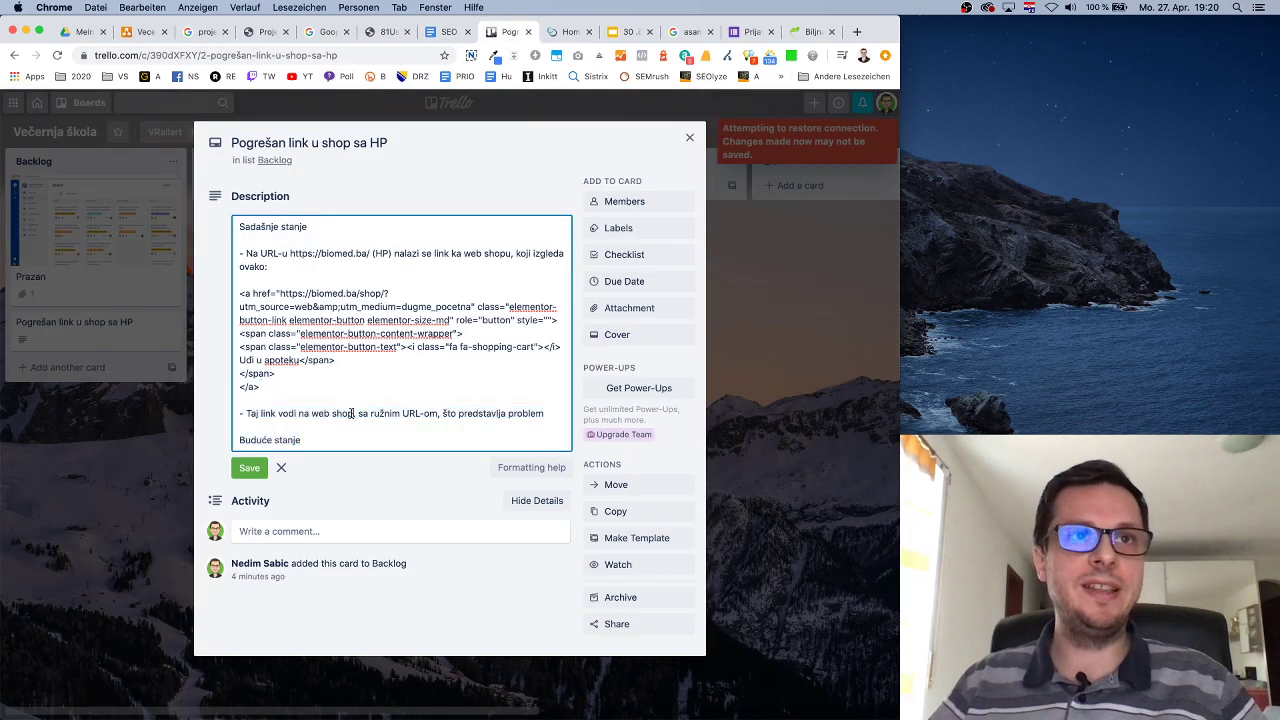
click(416, 413)
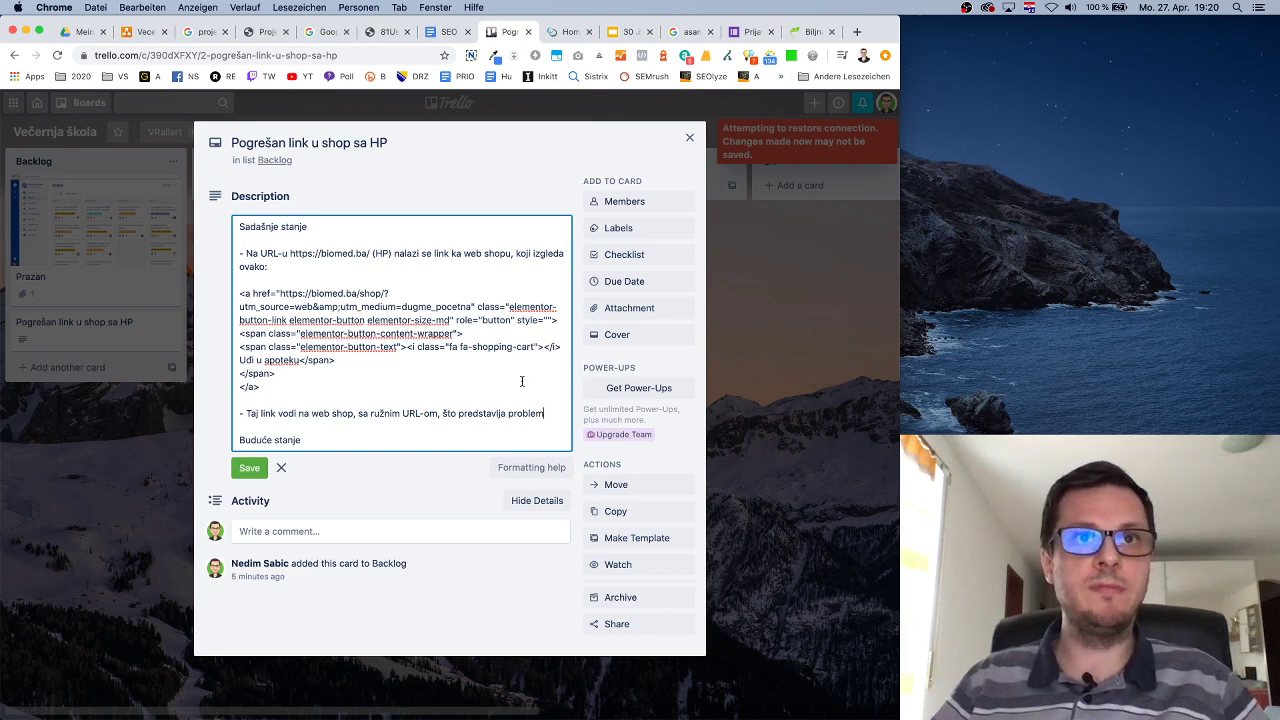
click(443, 413)
text(())
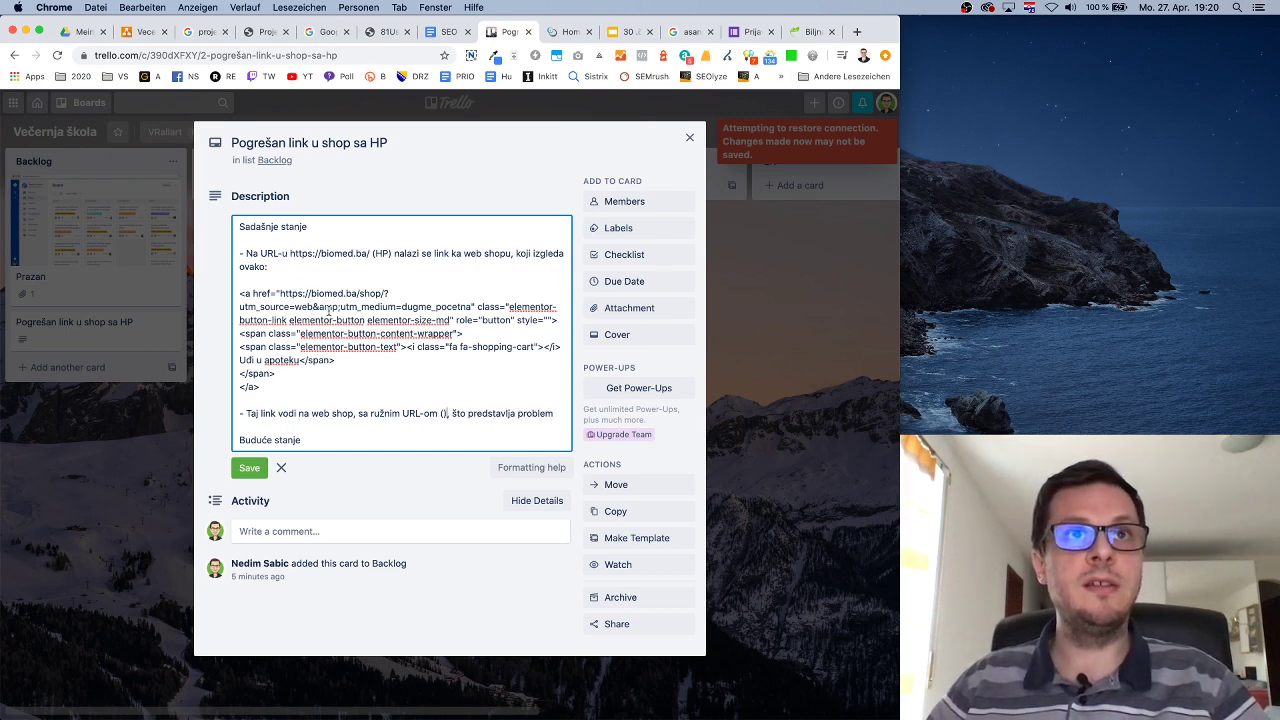
Paste the href shop URL with its utm parameters inside the bullet's parentheses.
drag(280, 293, 472, 307)
key(ctrl+c)
click(441, 413)
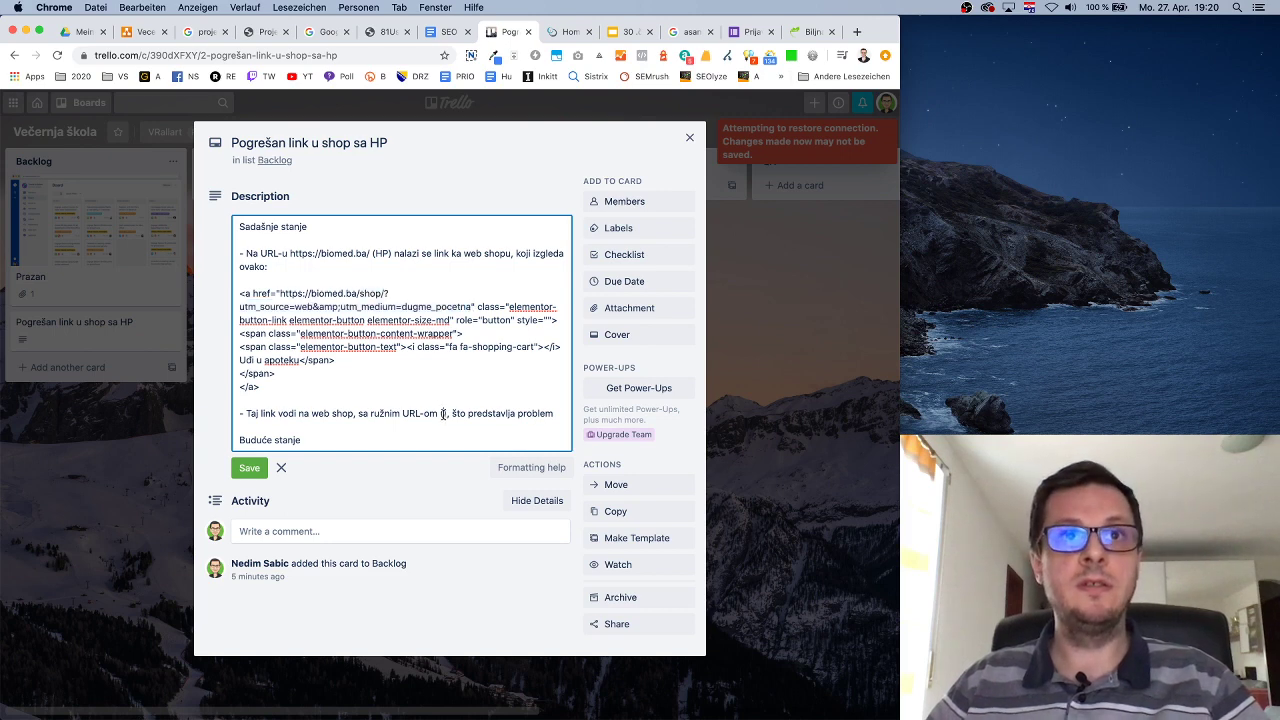
key(ctrl+v)
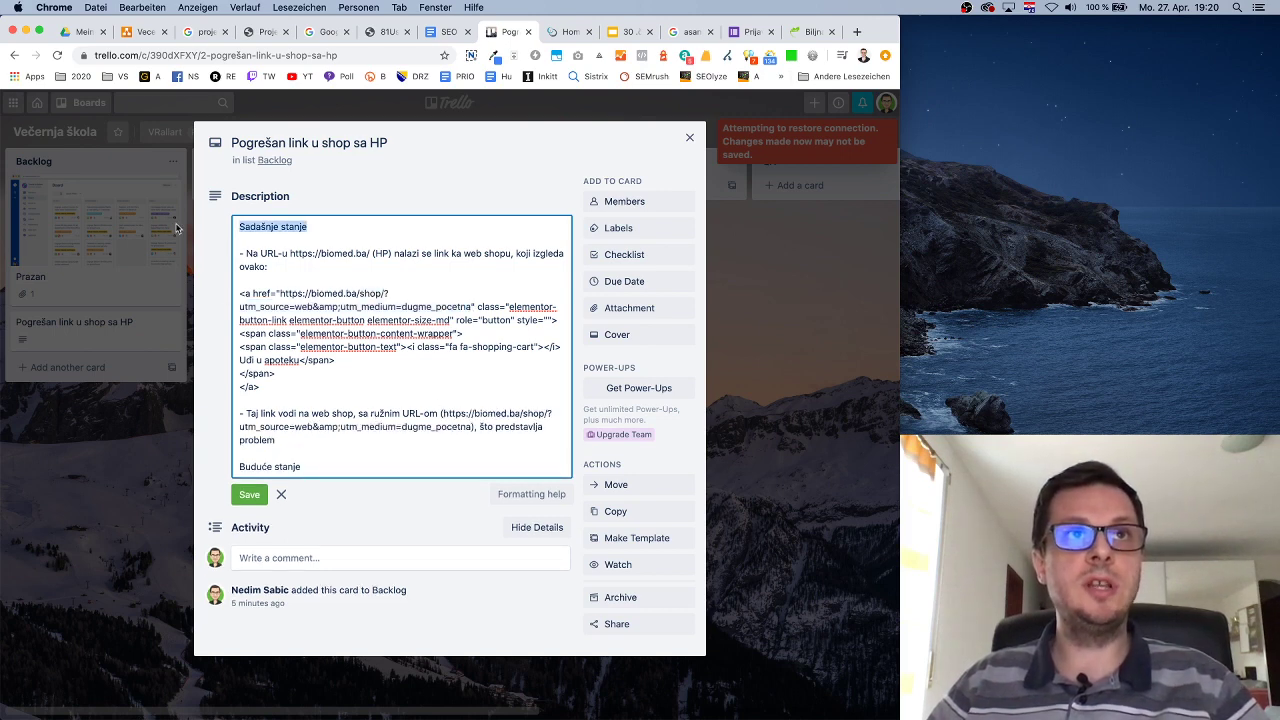
drag(319, 226, 179, 229)
click(330, 467)
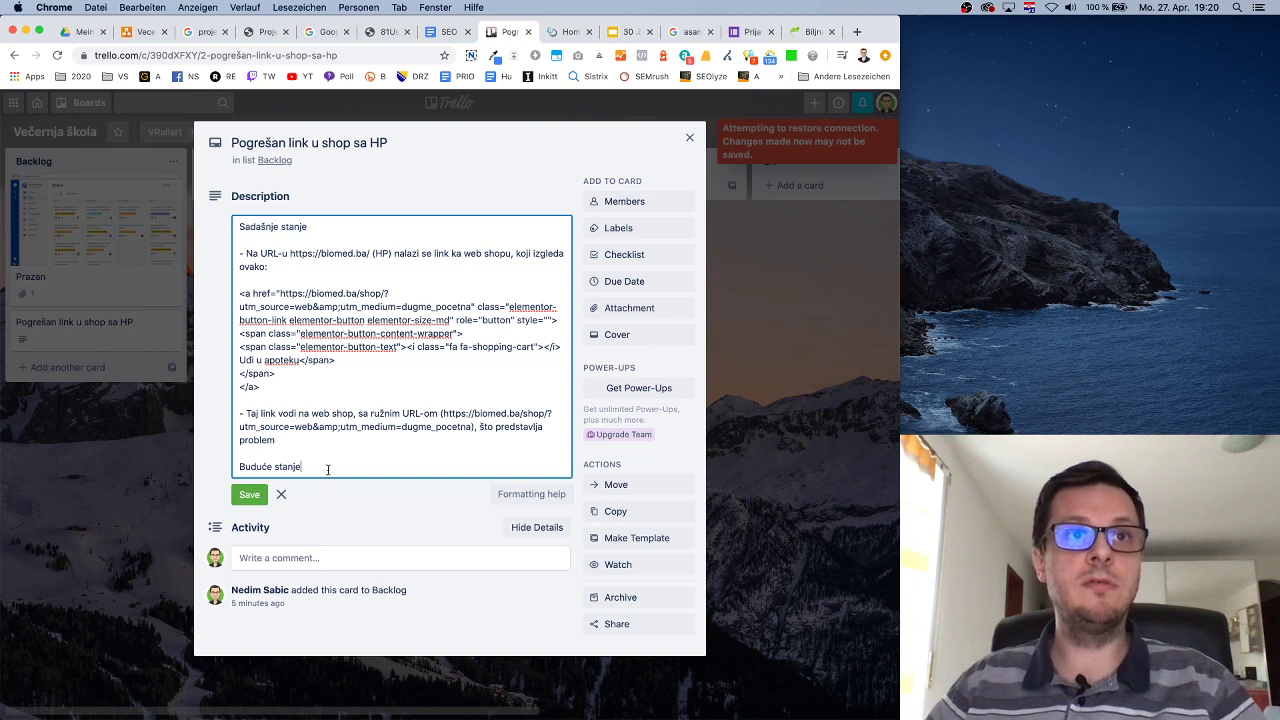
key(Return)
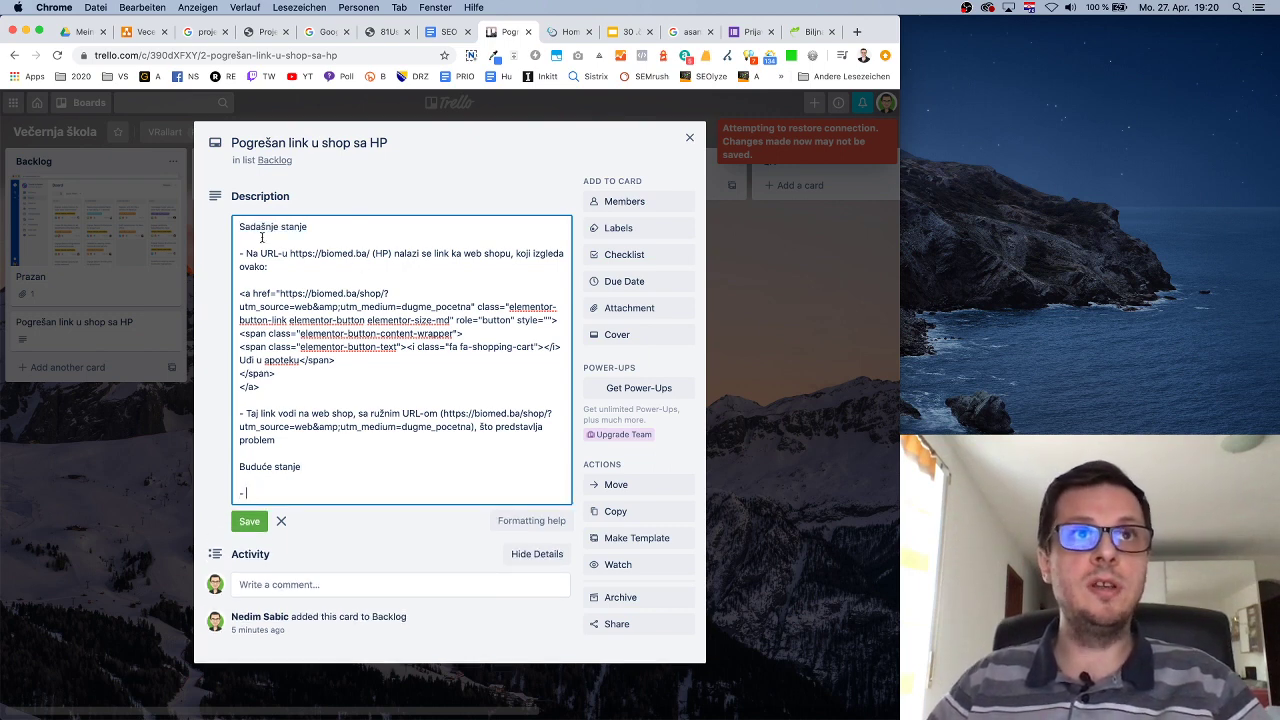
drag(246, 254, 392, 254)
key(super+c)
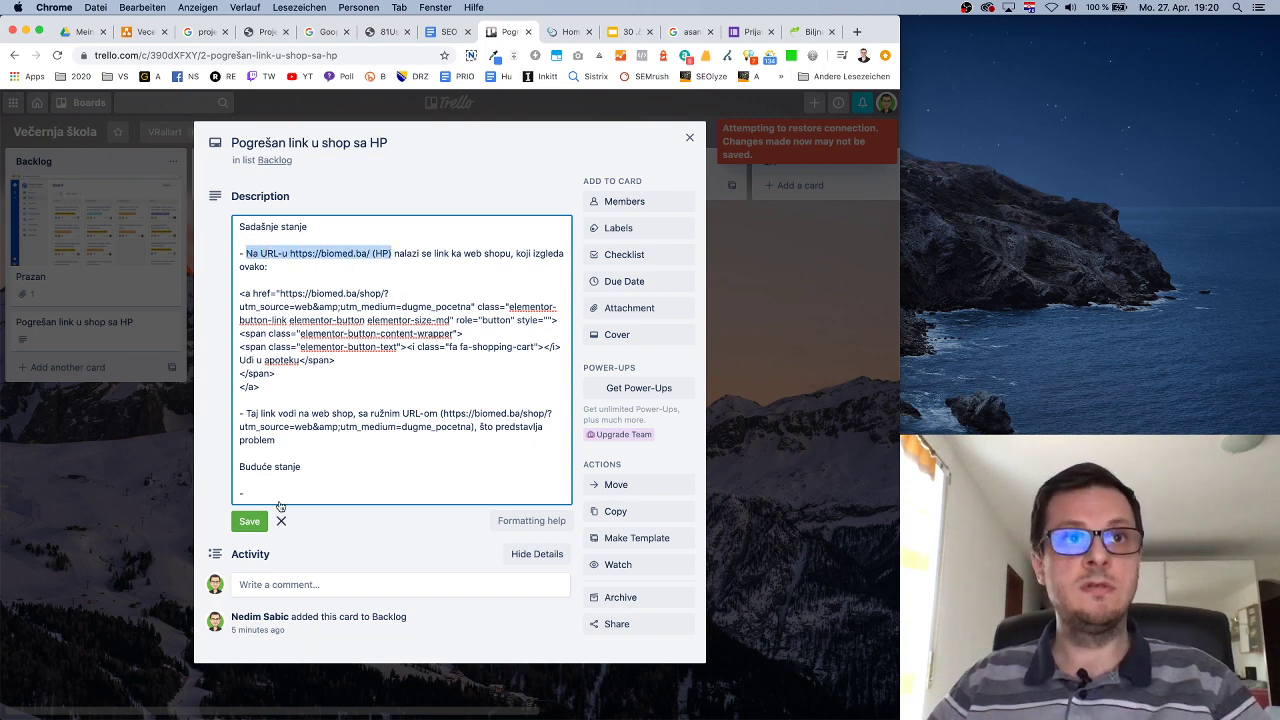
click(288, 493)
key(super+v)
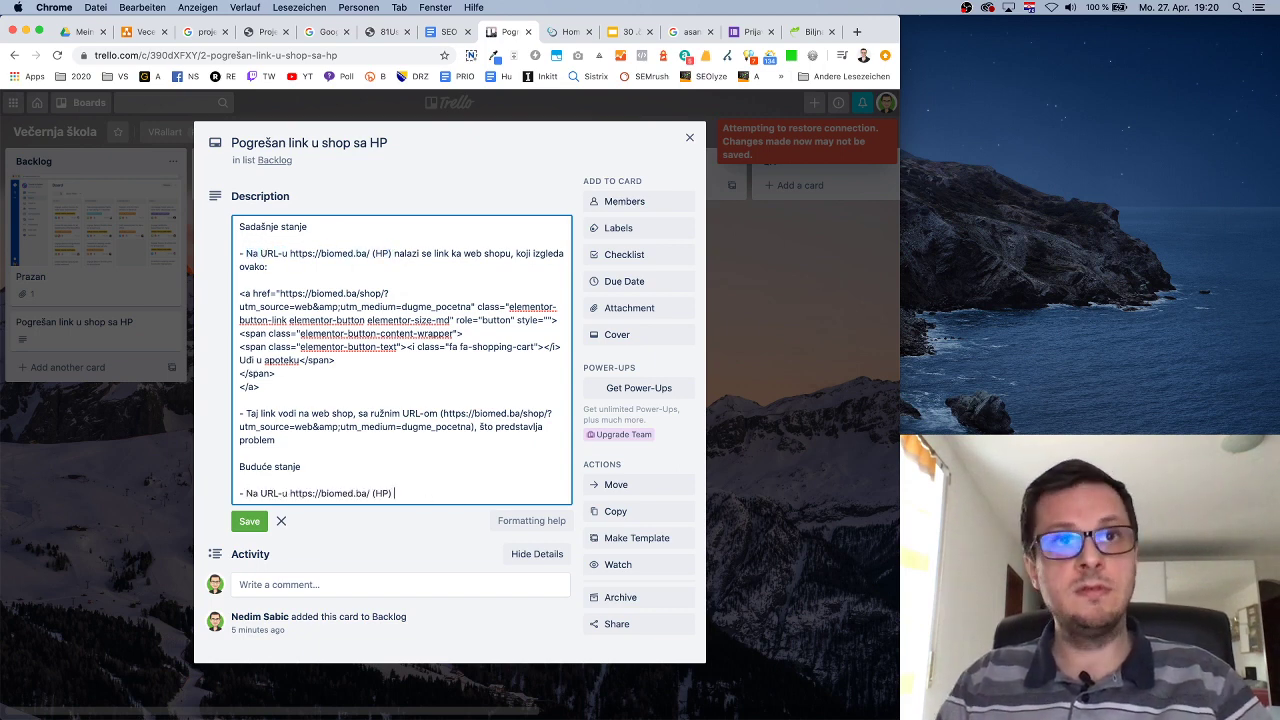
text(svaki k)
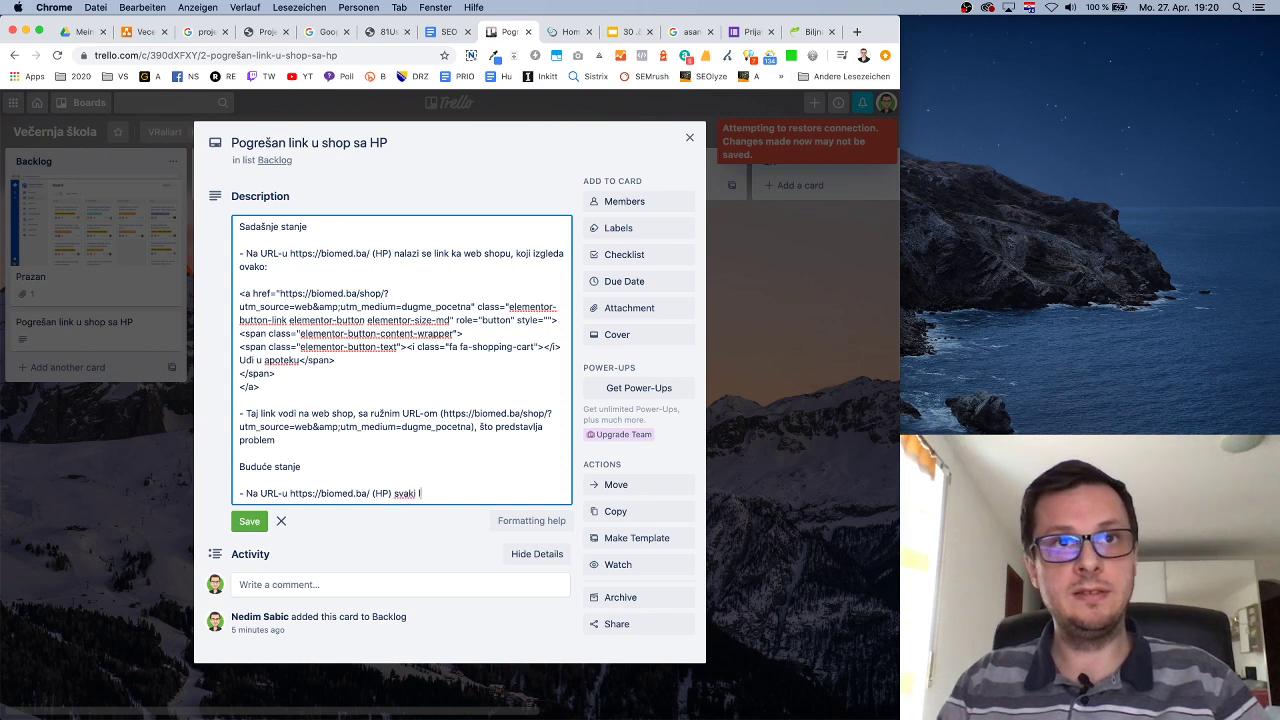
text(ink koji)
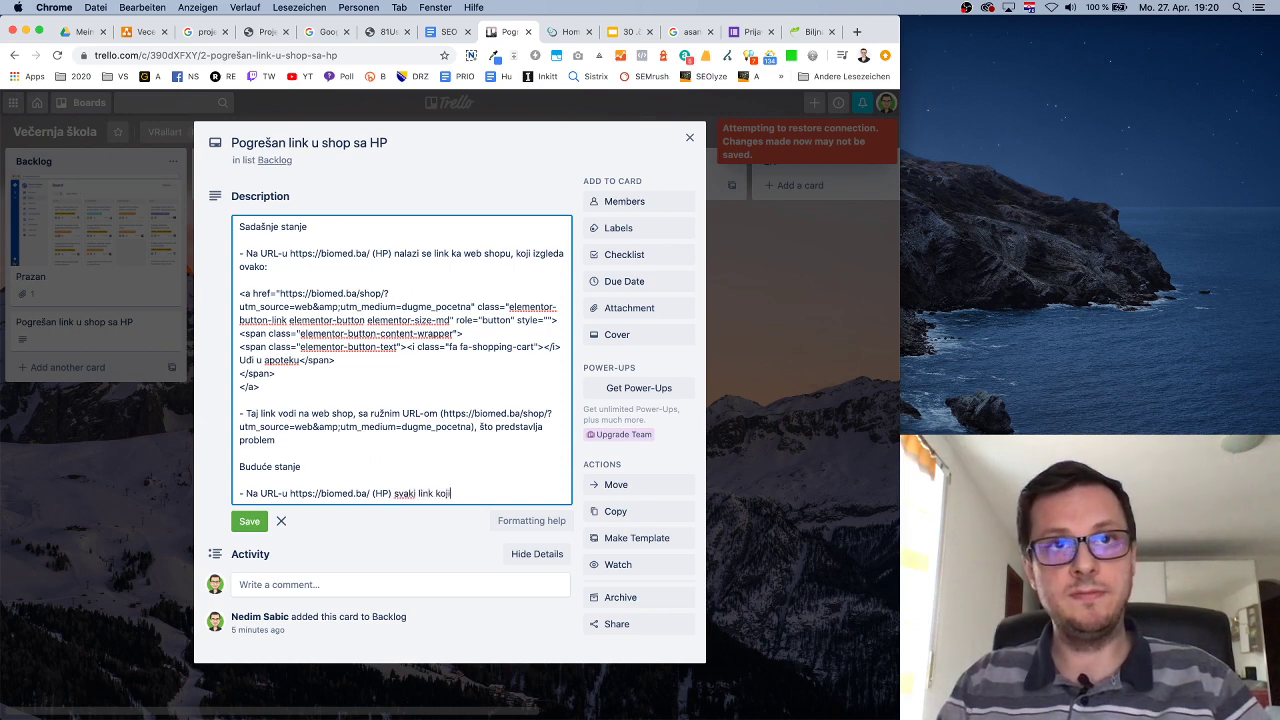
text( vodi n)
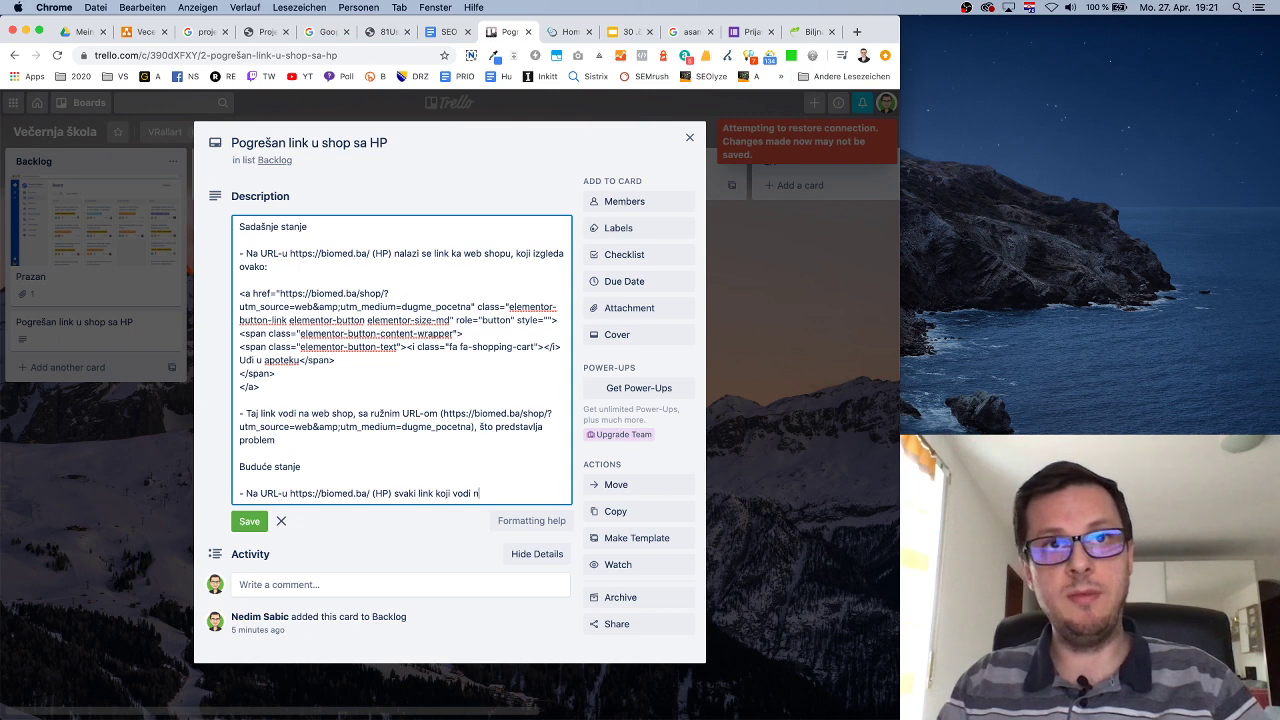
text(a početnu s)
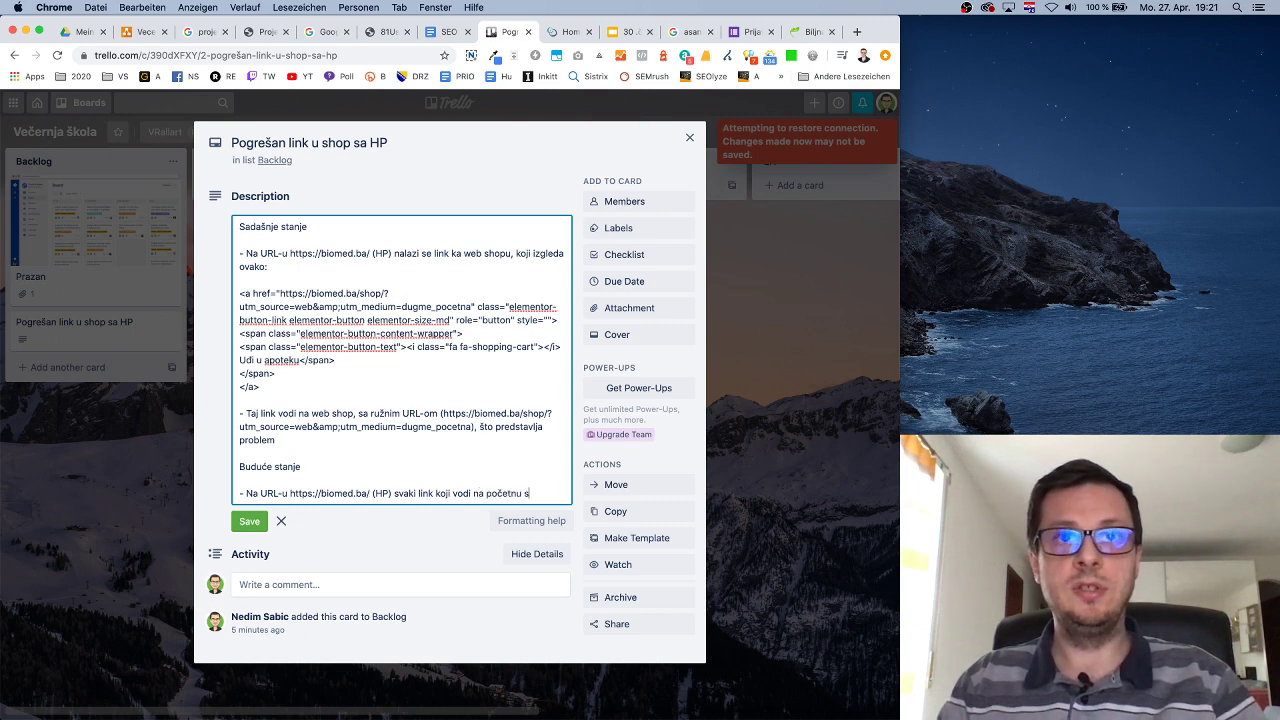
text(tranicu web s)
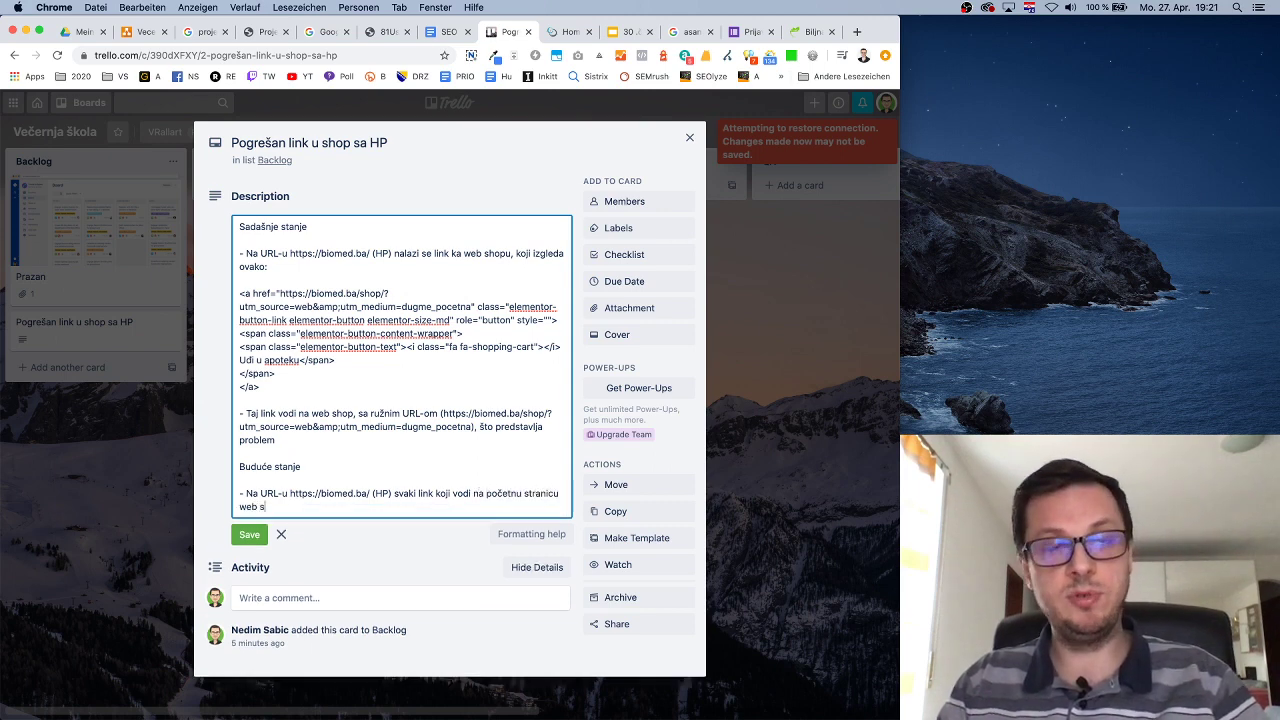
text(hopa treba da glasi)
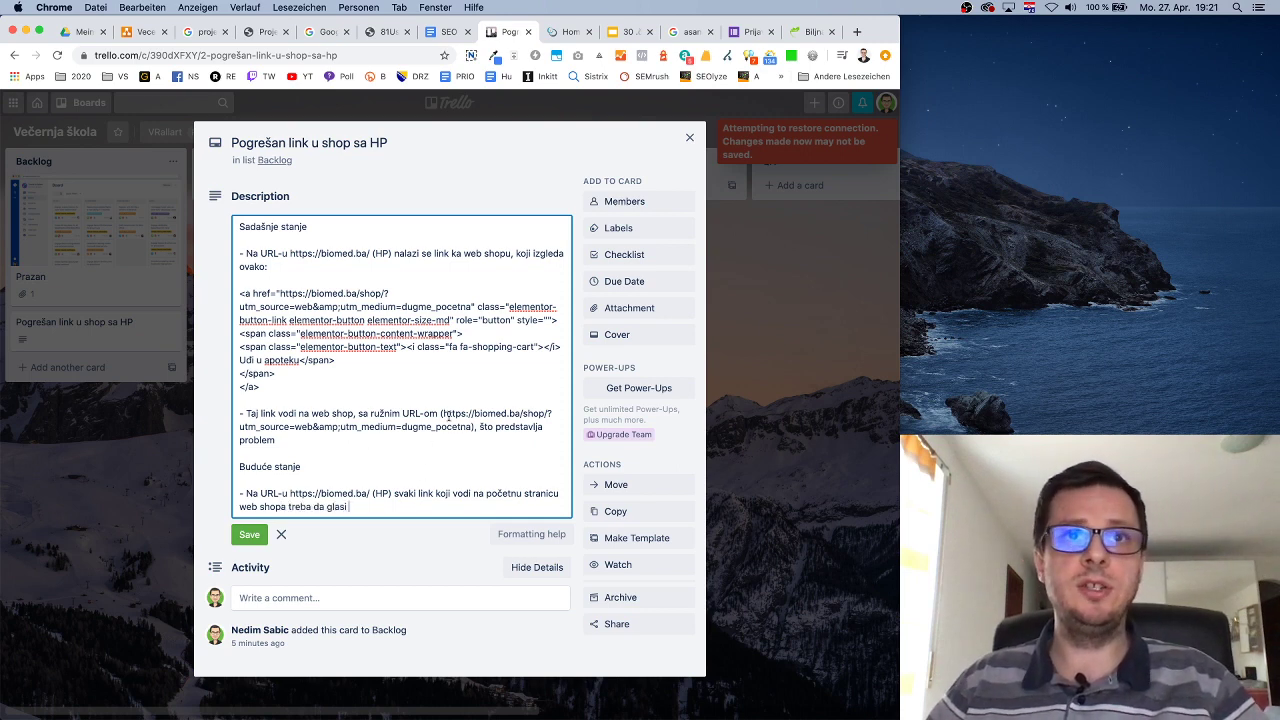
drag(443, 413, 547, 413)
click(360, 508)
key(ctrl+v)
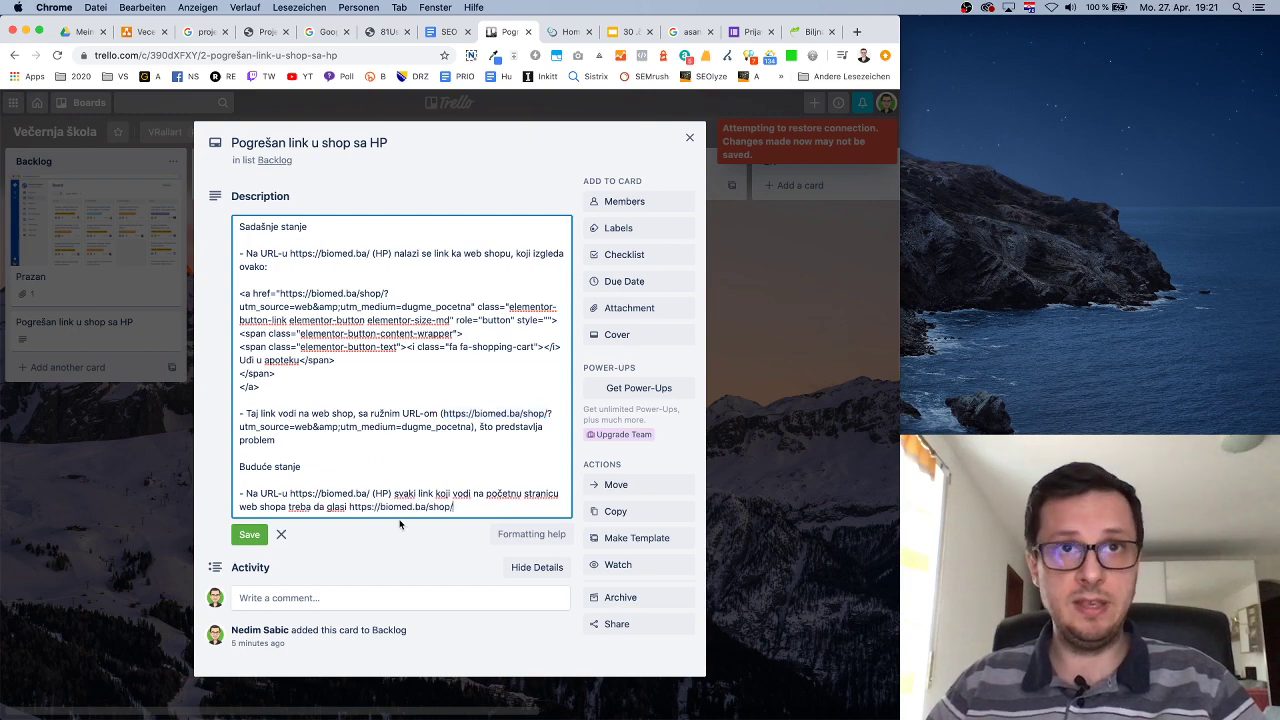
Close DevTools on the biomed.ba homepage and return to the Trello card.
click(810, 34)
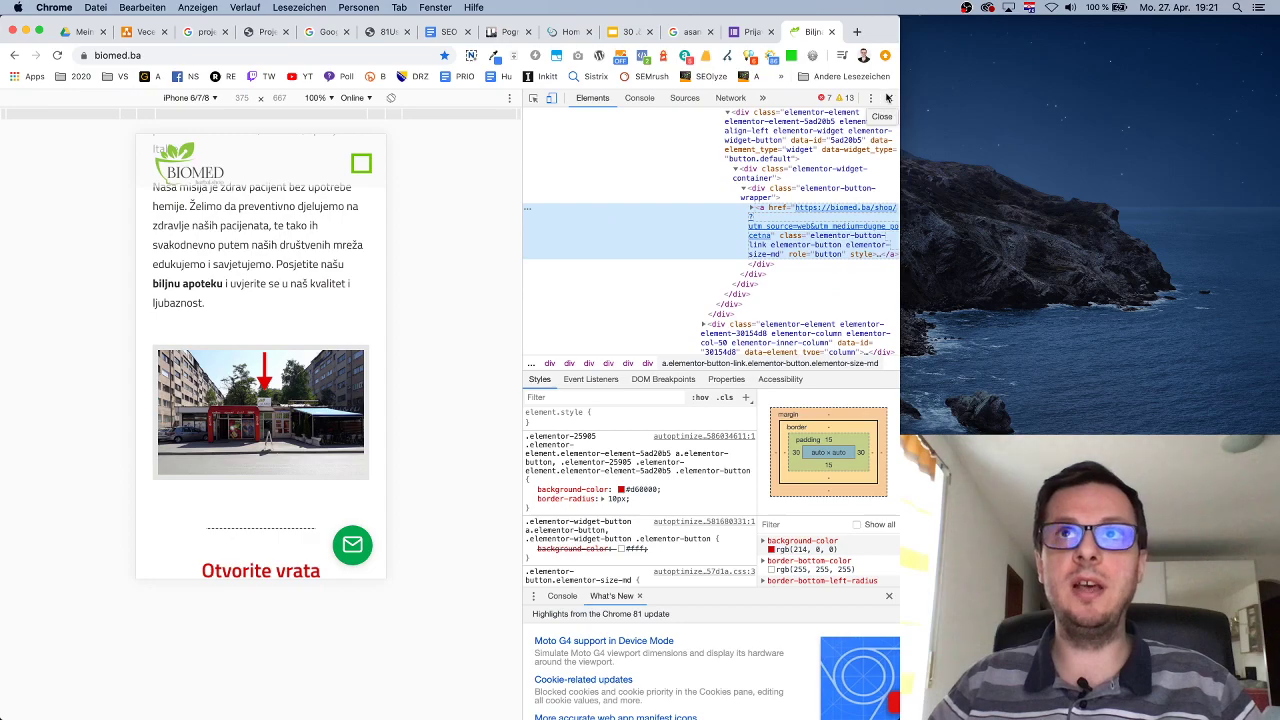
click(889, 97)
scroll(622, 370, up, 10)
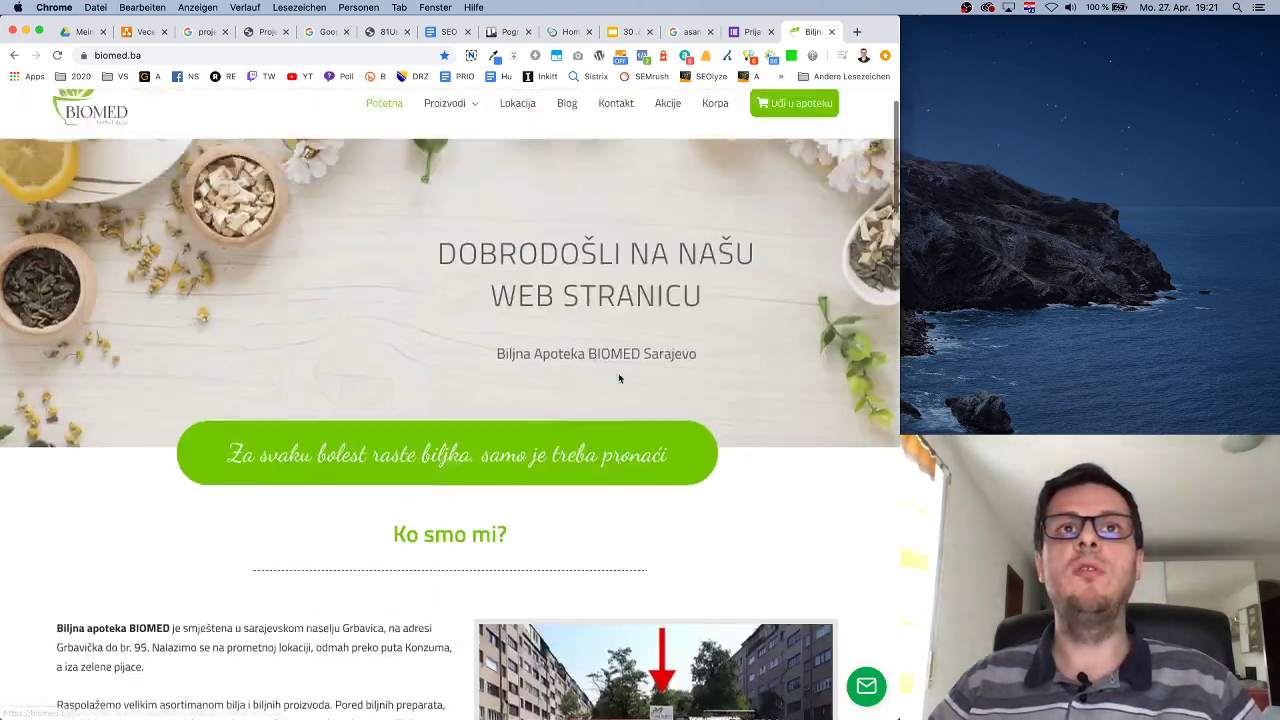
scroll(619, 372, down, 8)
scroll(619, 376, up, 7)
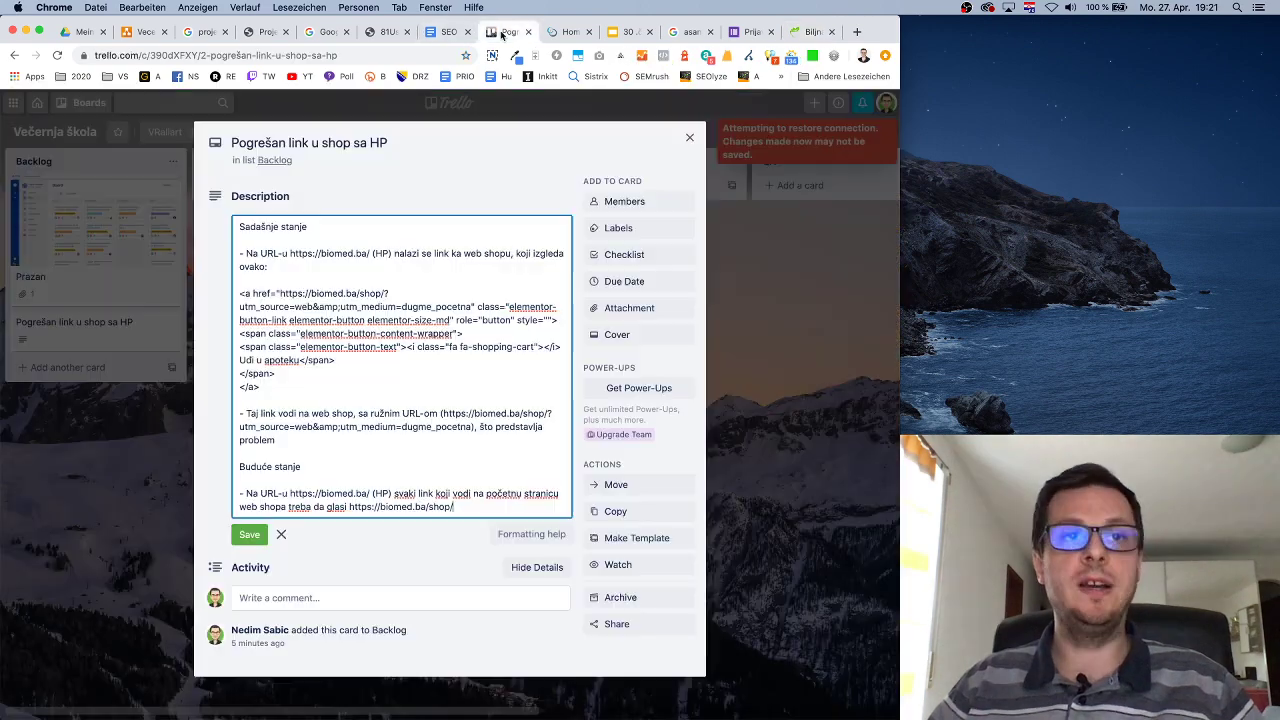
click(510, 31)
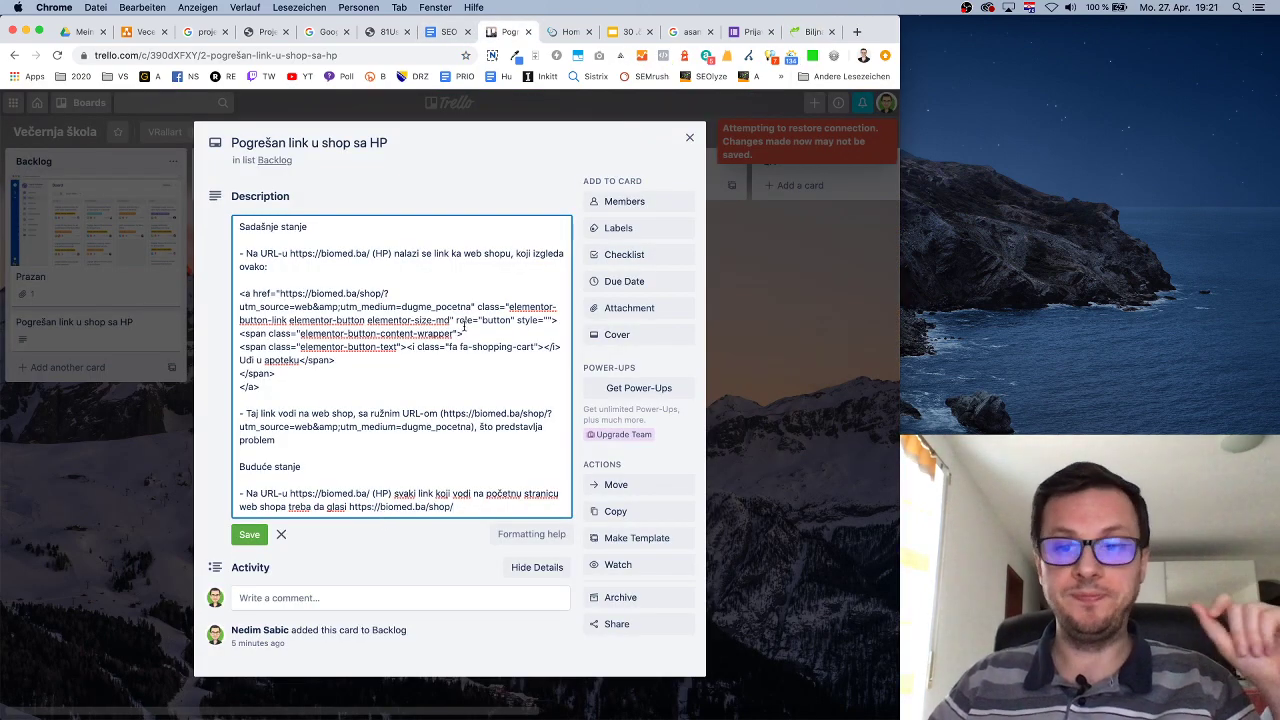
Under Buduće stanje, add '- Taj URL ne smije imati nikakve dodatke, što uključuje parametre'.
drag(302, 466, 236, 467)
click(336, 467)
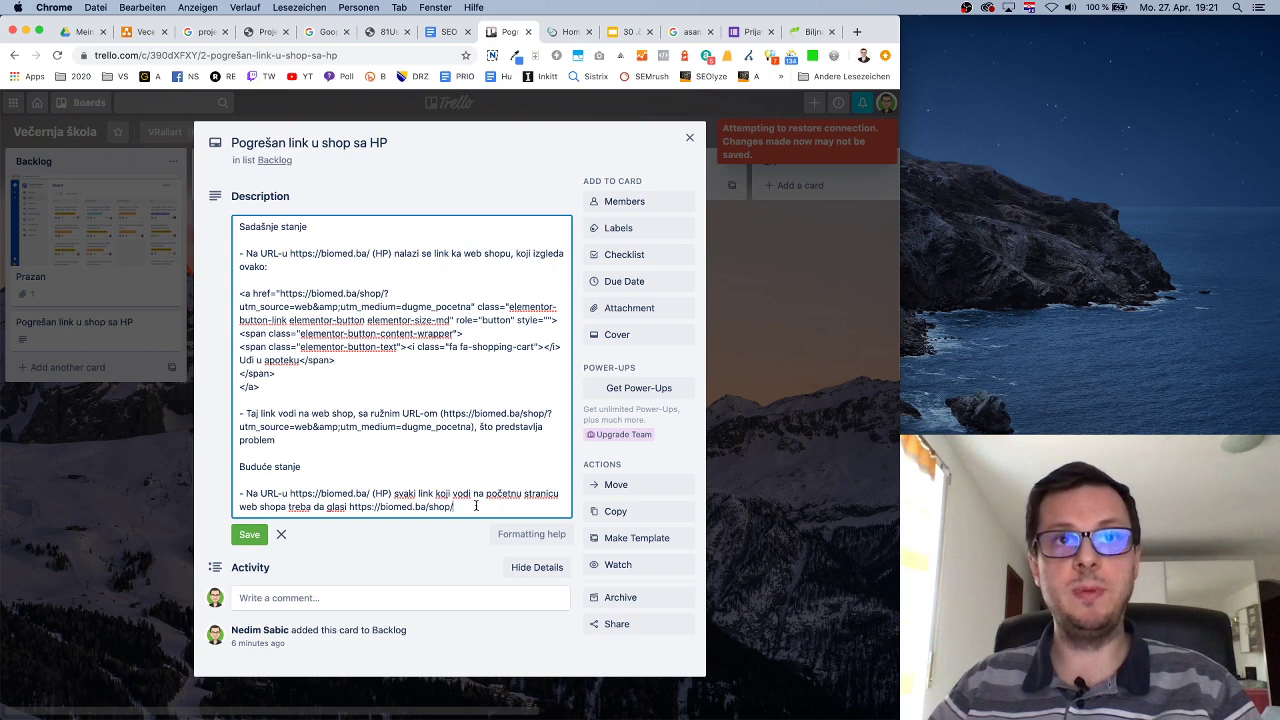
key(Return)
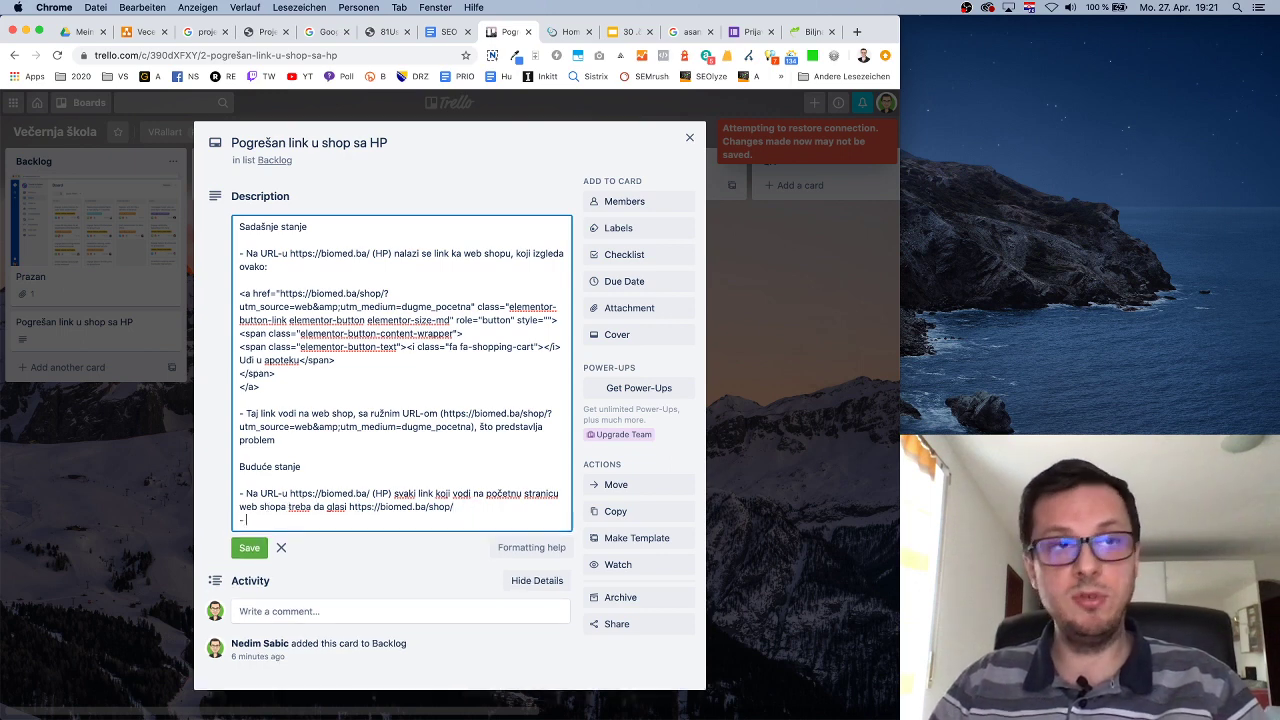
text(- Taj URL ne sm)
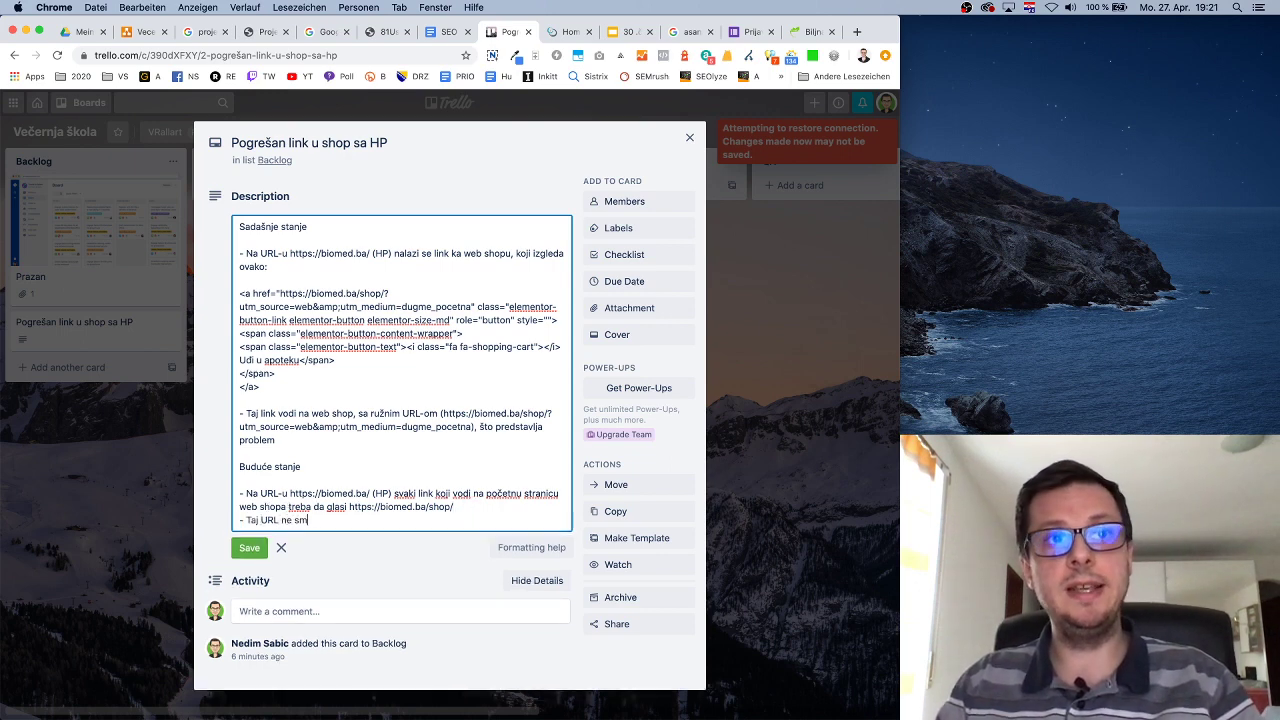
text(ije imati nikak)
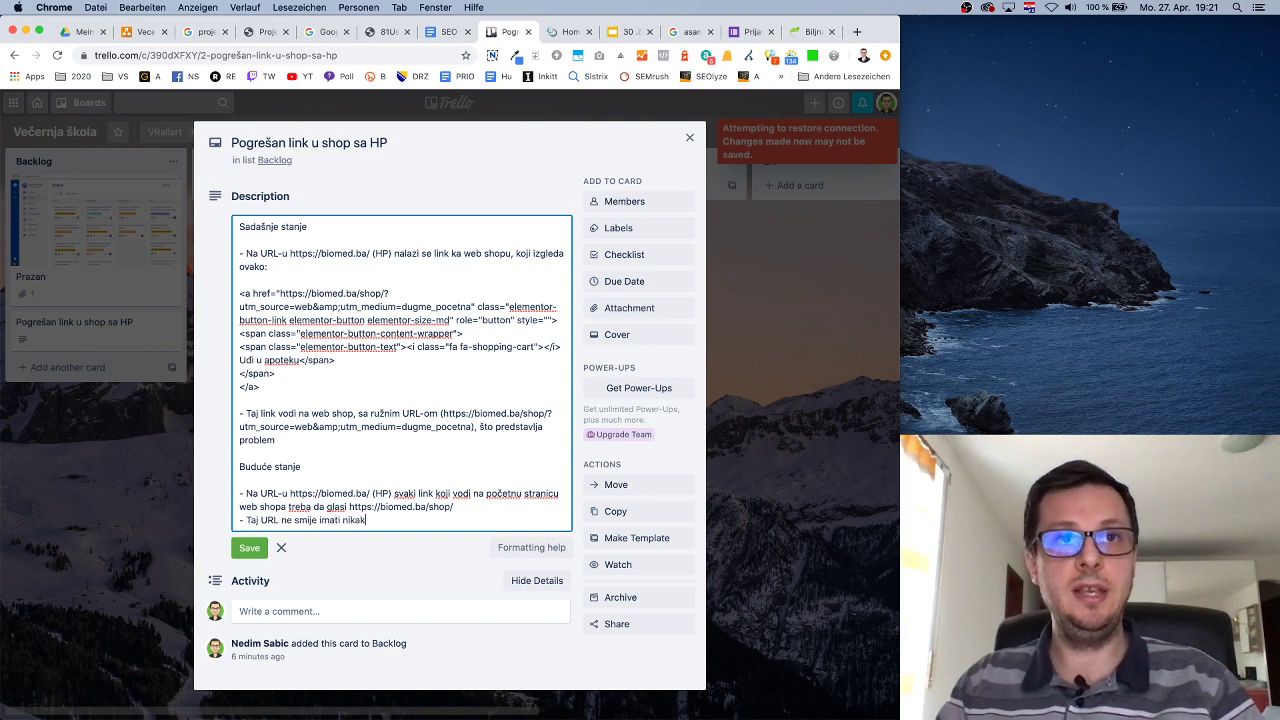
text(ve dodatne)
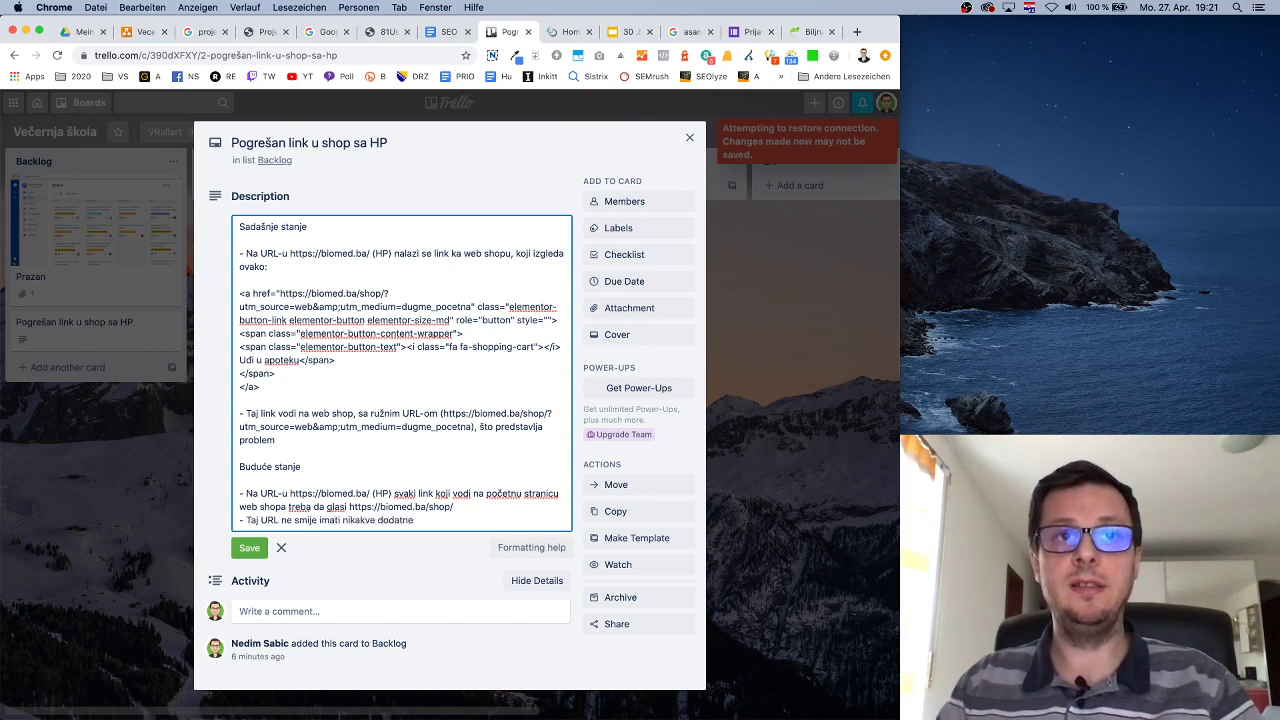
key(BackSpace)
key(BackSpace)
text(ke, što uk)
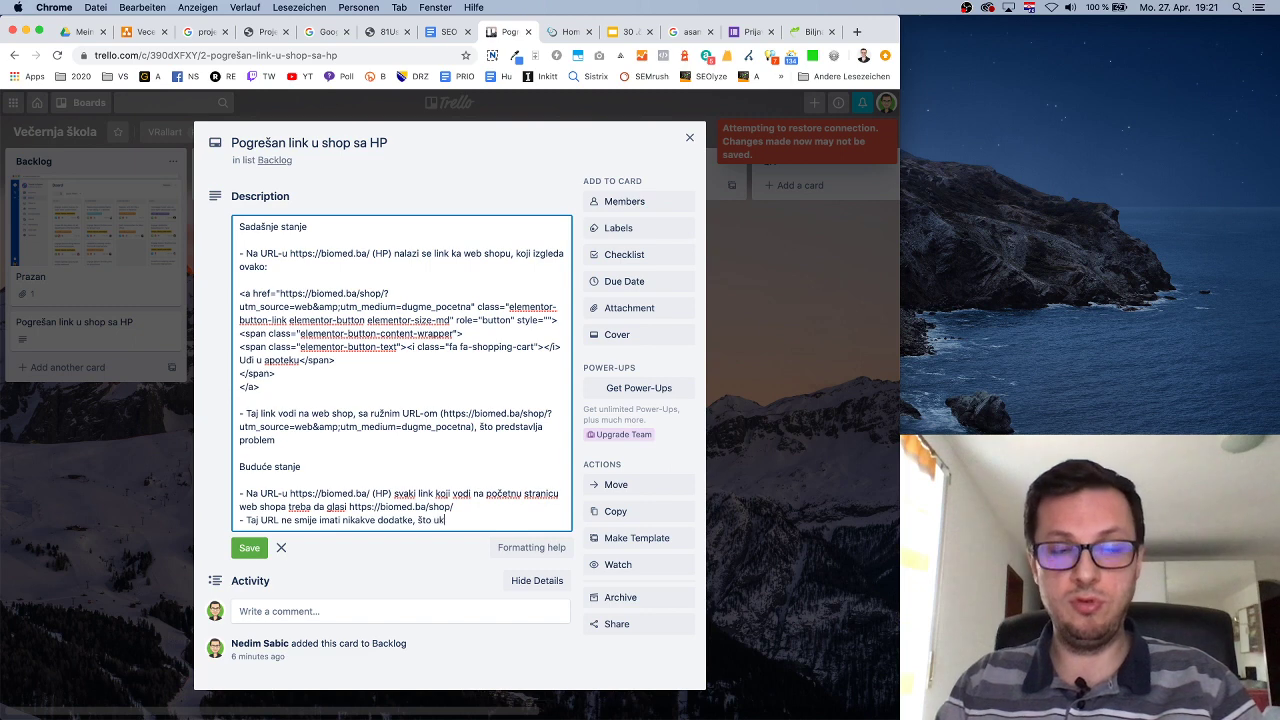
text(ljučuje parameter)
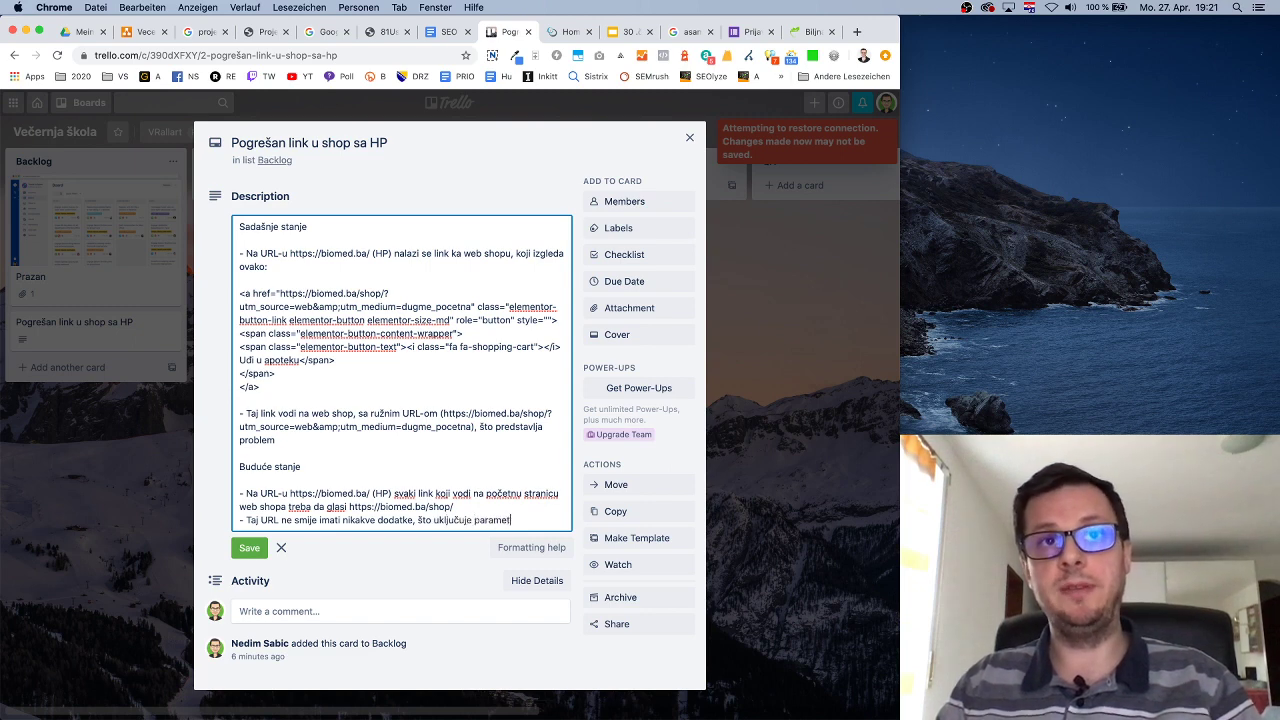
key(BackSpace)
key(BackSpace)
text(re)
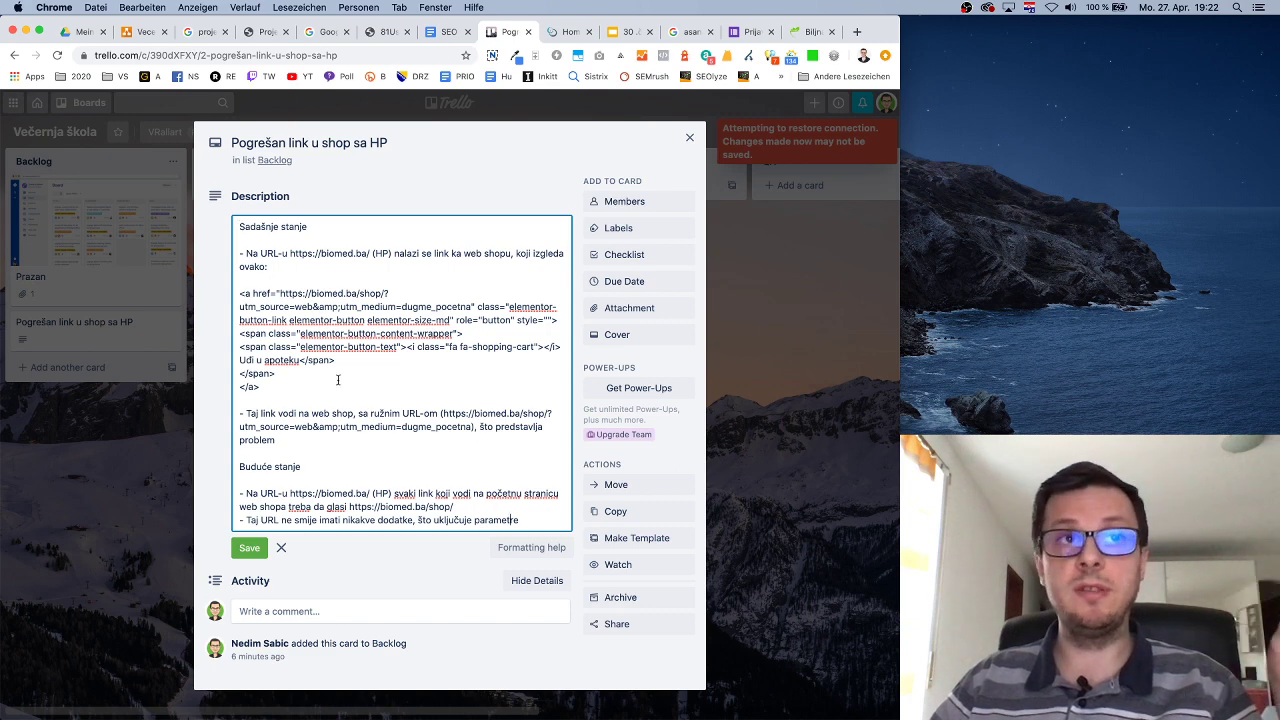
click(365, 519)
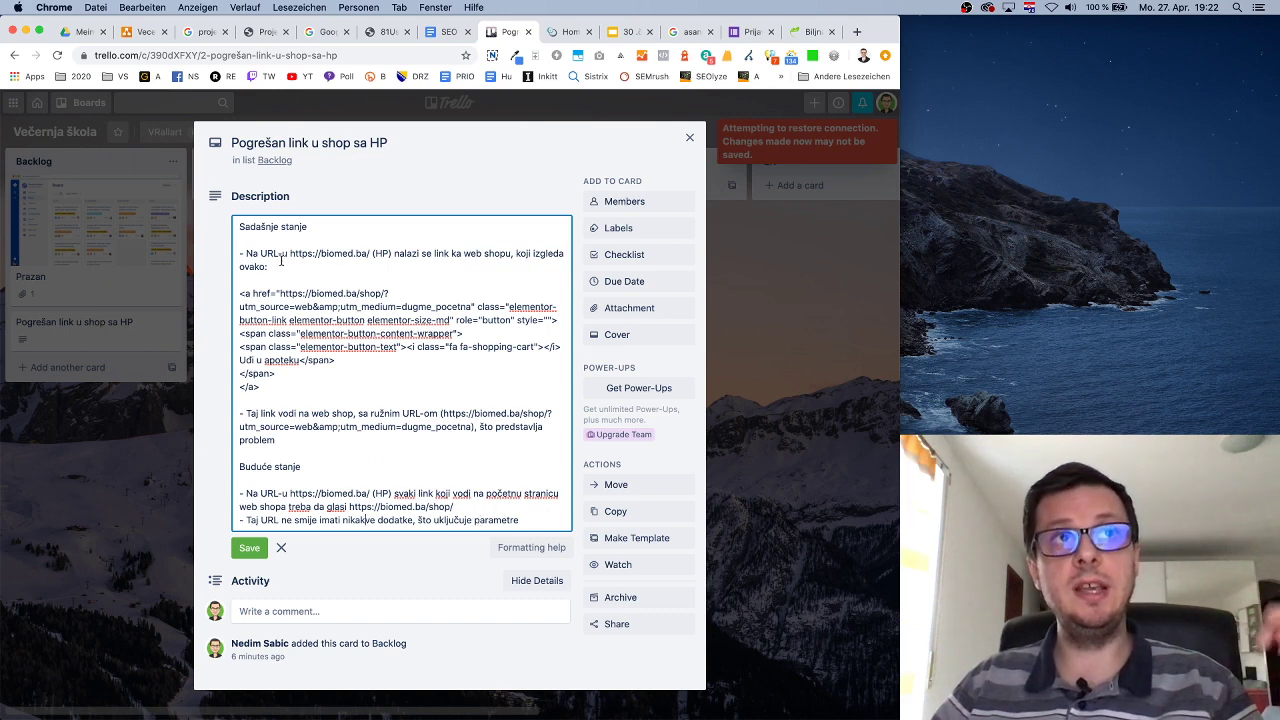
Add a 'Zaduženi' heading listing an assignee each for SEO, UX and UI.
key(Return)
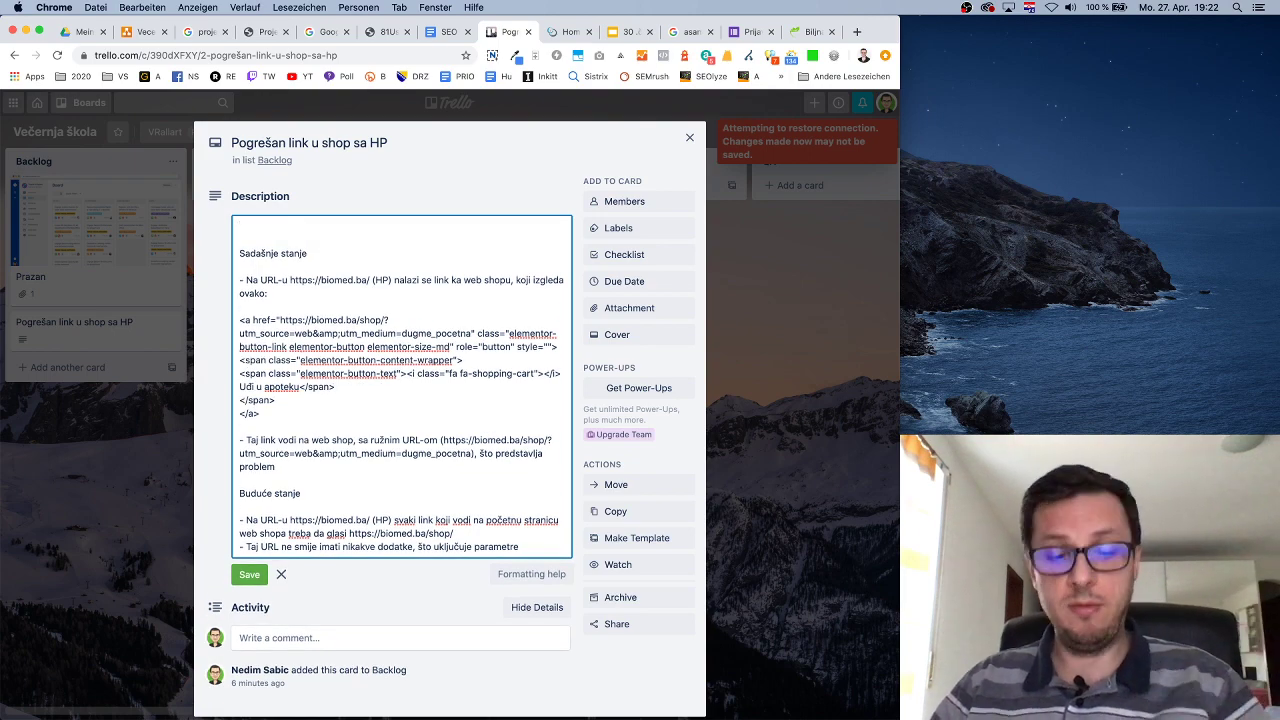
text(Zaduženi)
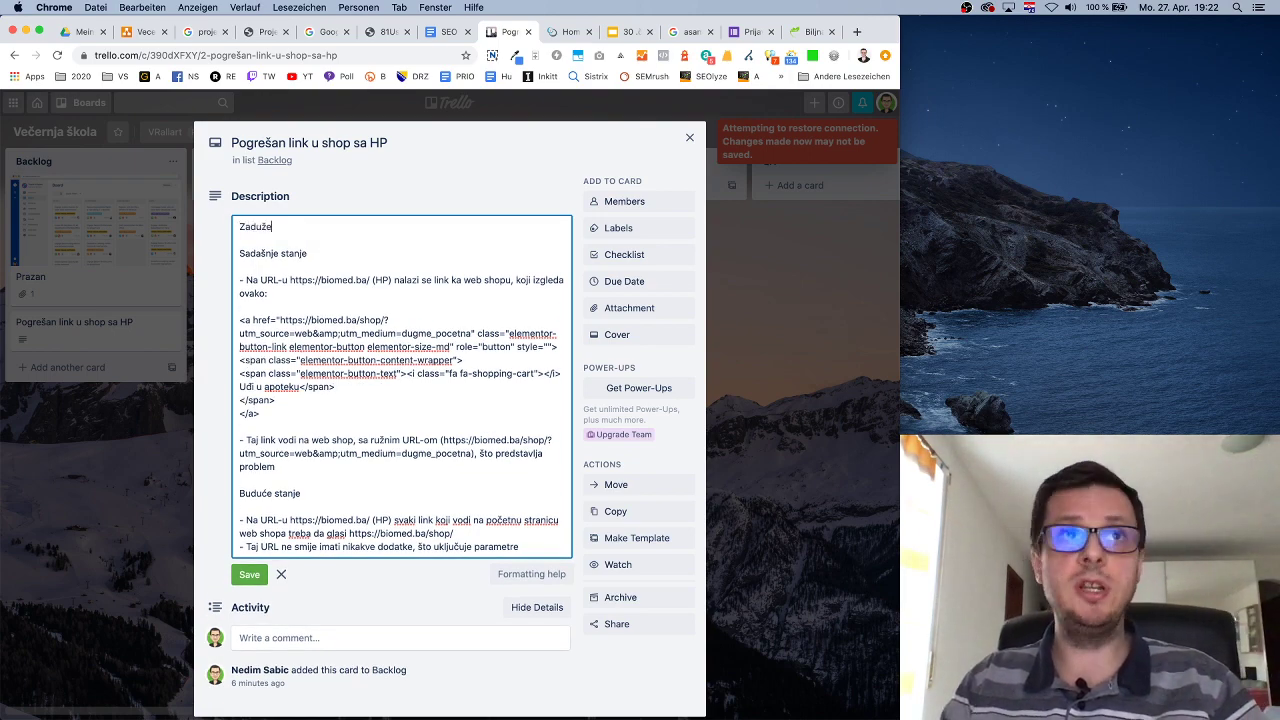
key(Return)
key(Return)
text(SEO - Nedim)
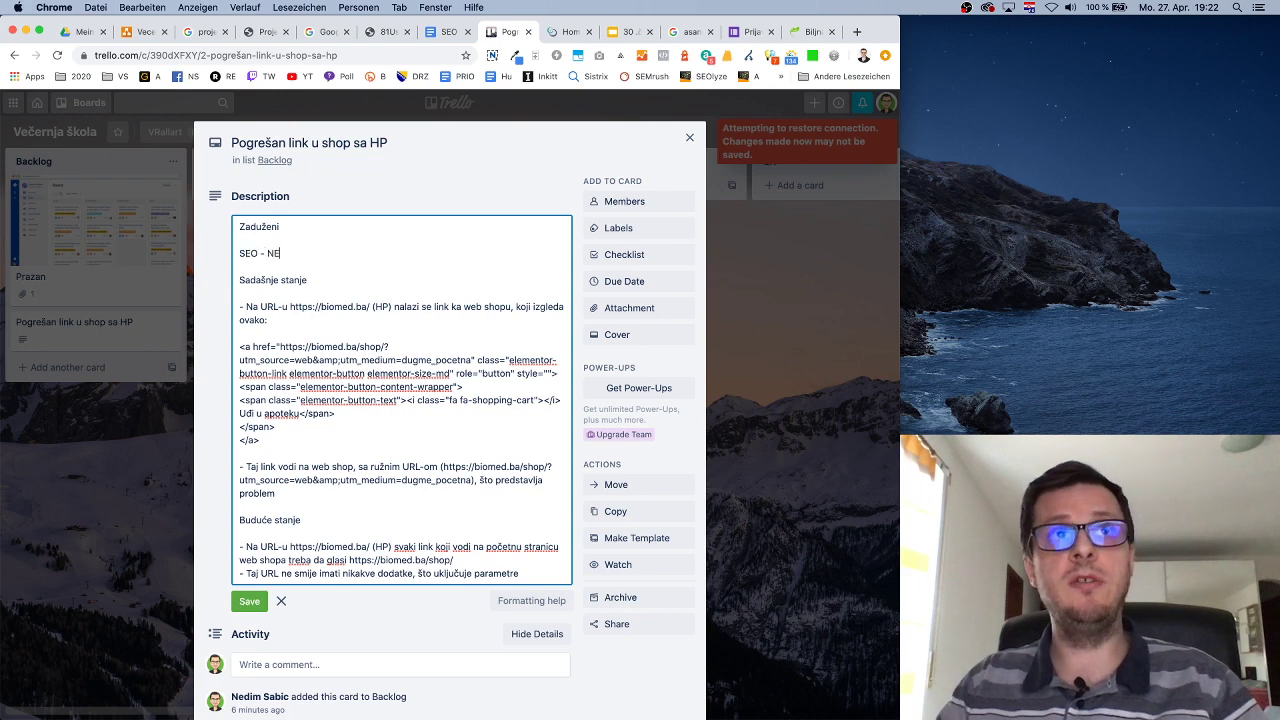
key(BackSpace)
key(BackSpace)
key(BackSpace)
key(BackSpace)
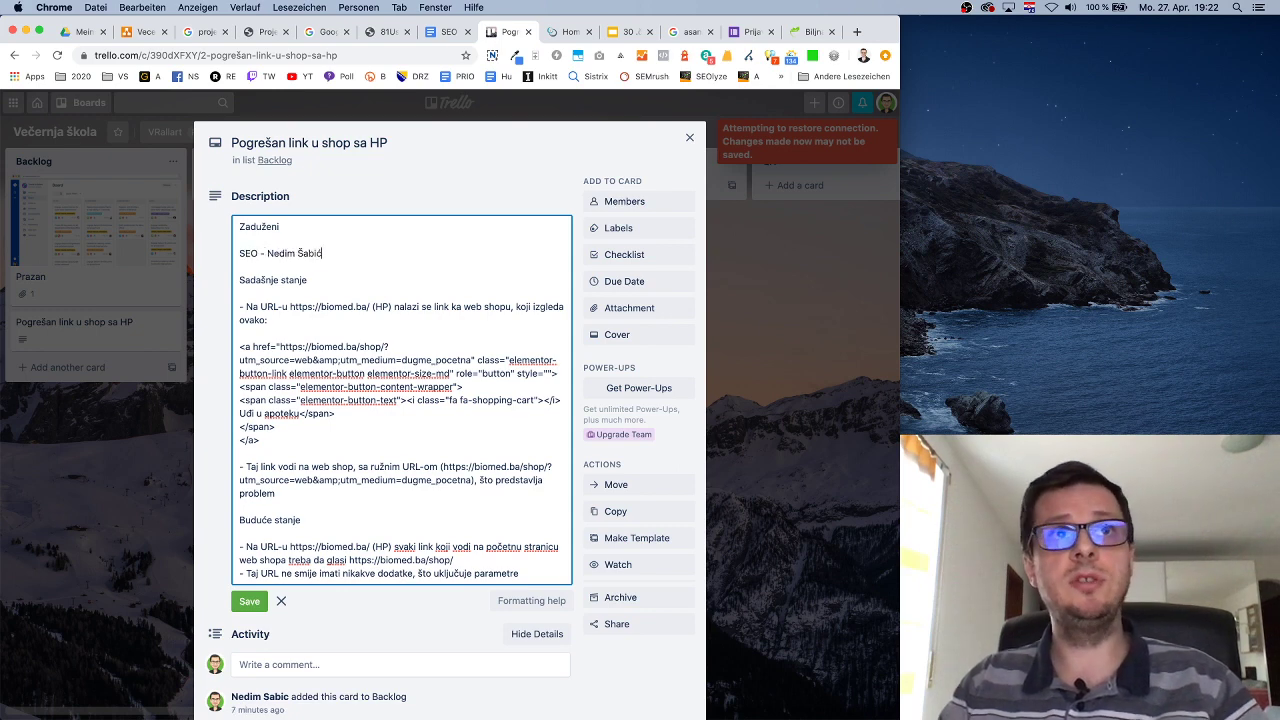
key(Return)
text(UX - )
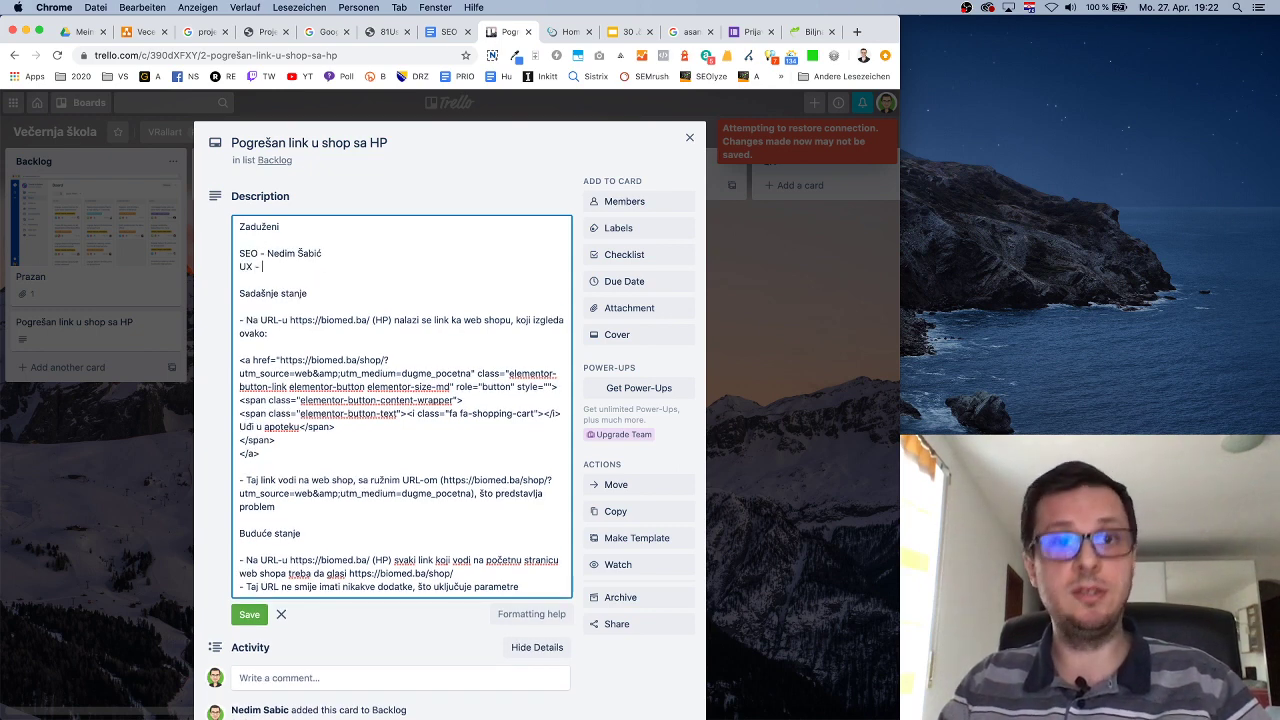
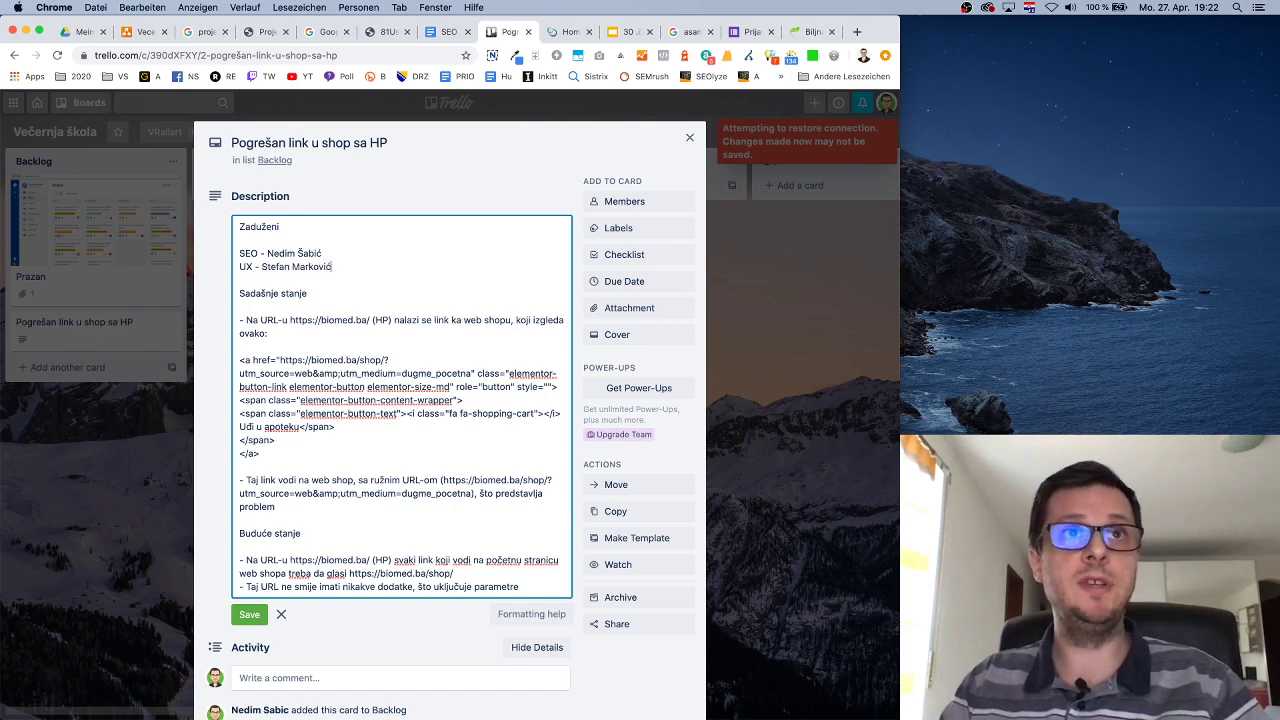
key(Return)
text(UI )
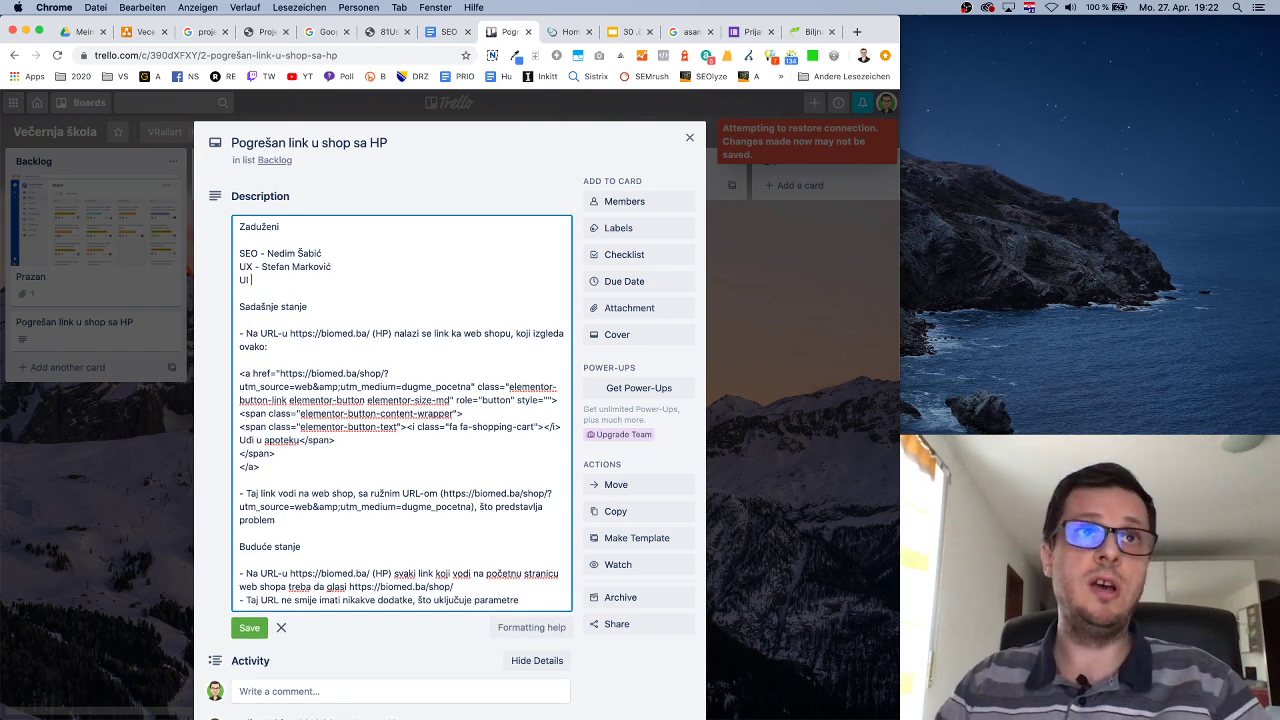
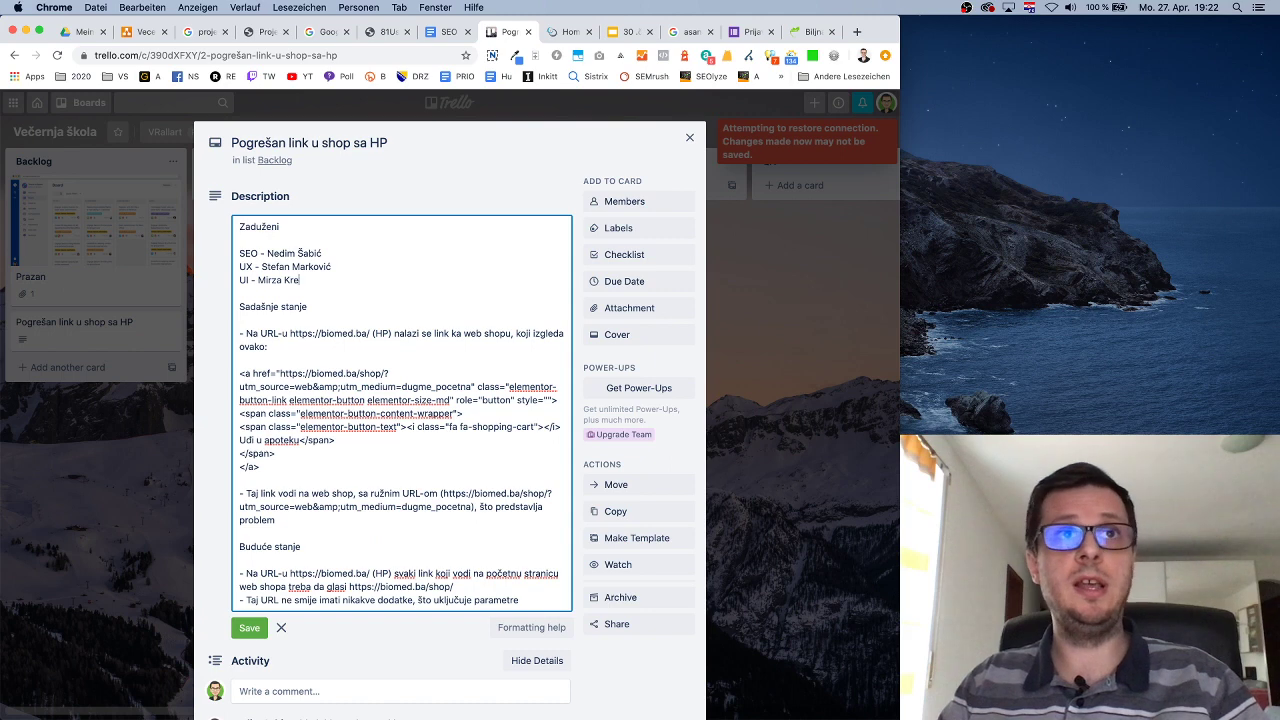
Add QA and PO lines to the list, each naming an assignee.
key(Return)
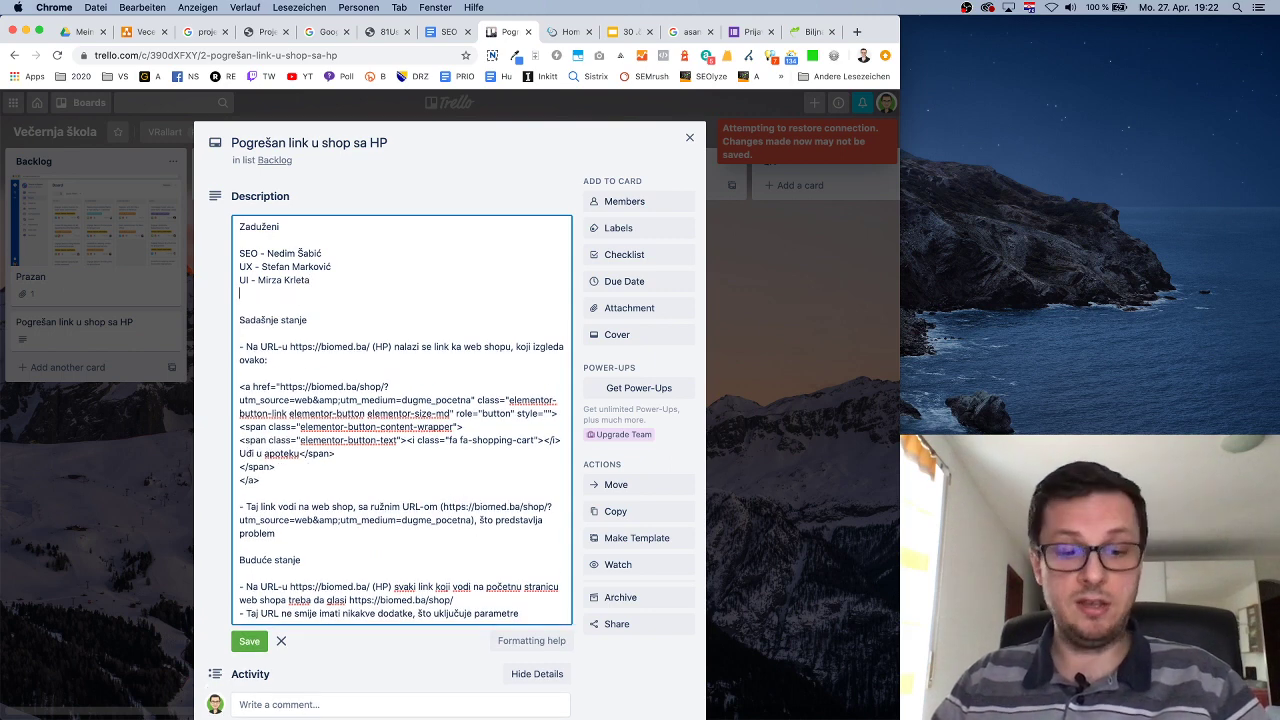
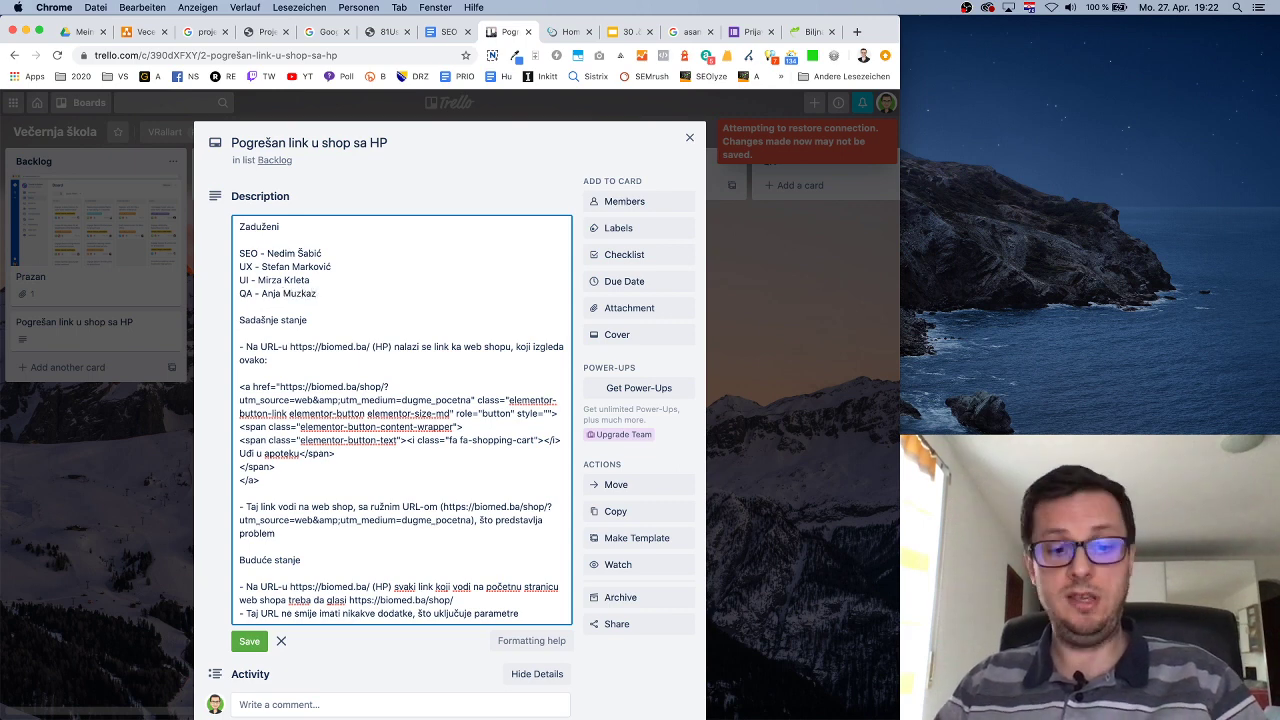
key(Return)
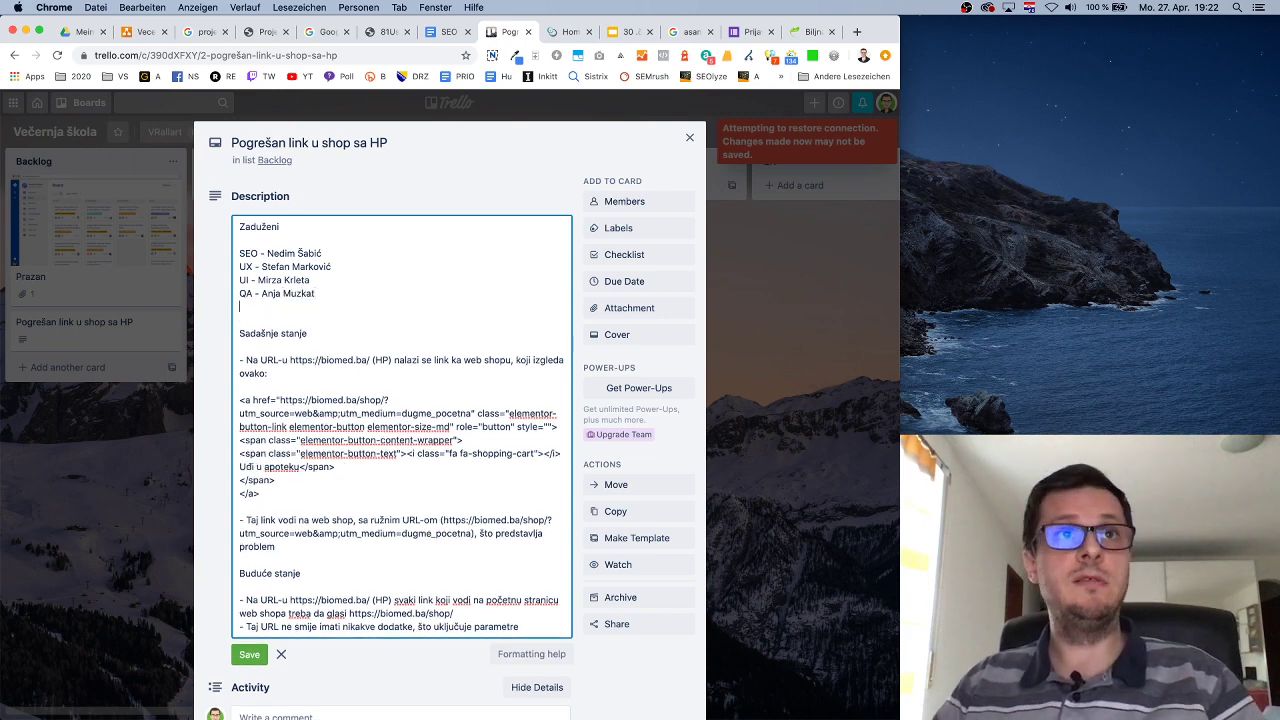
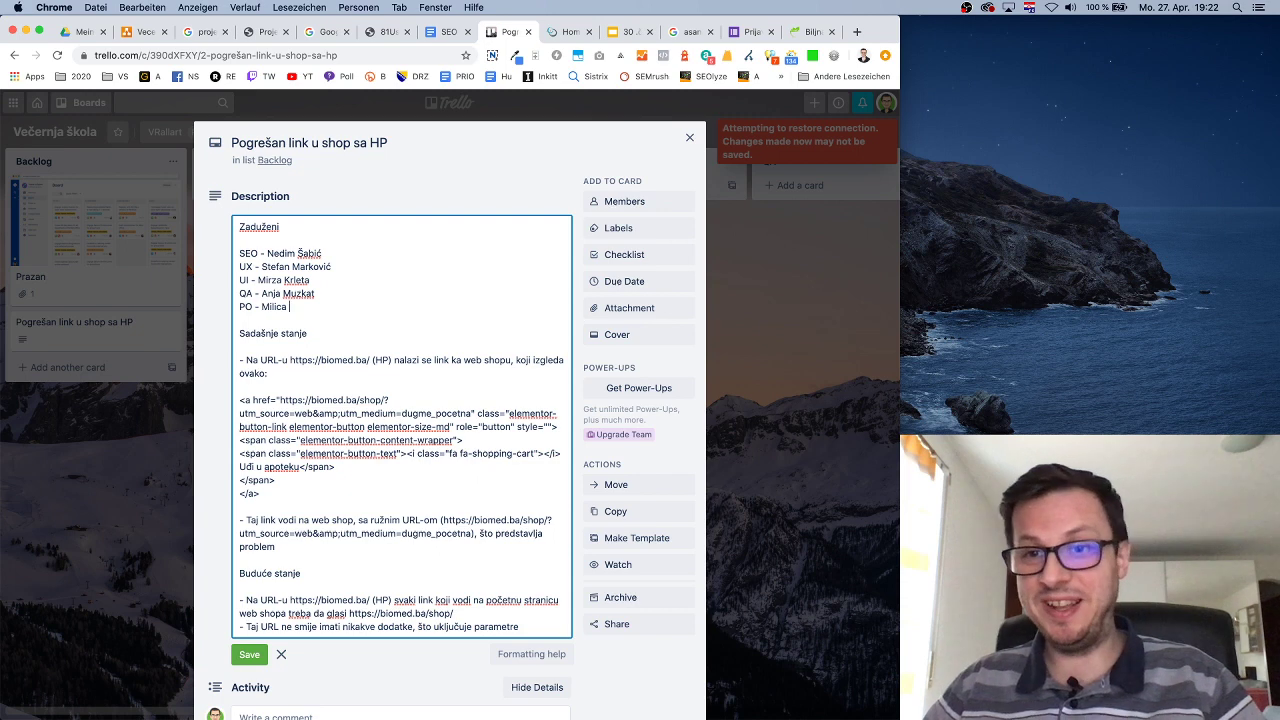
click(310, 309)
text(P.)
key(Return)
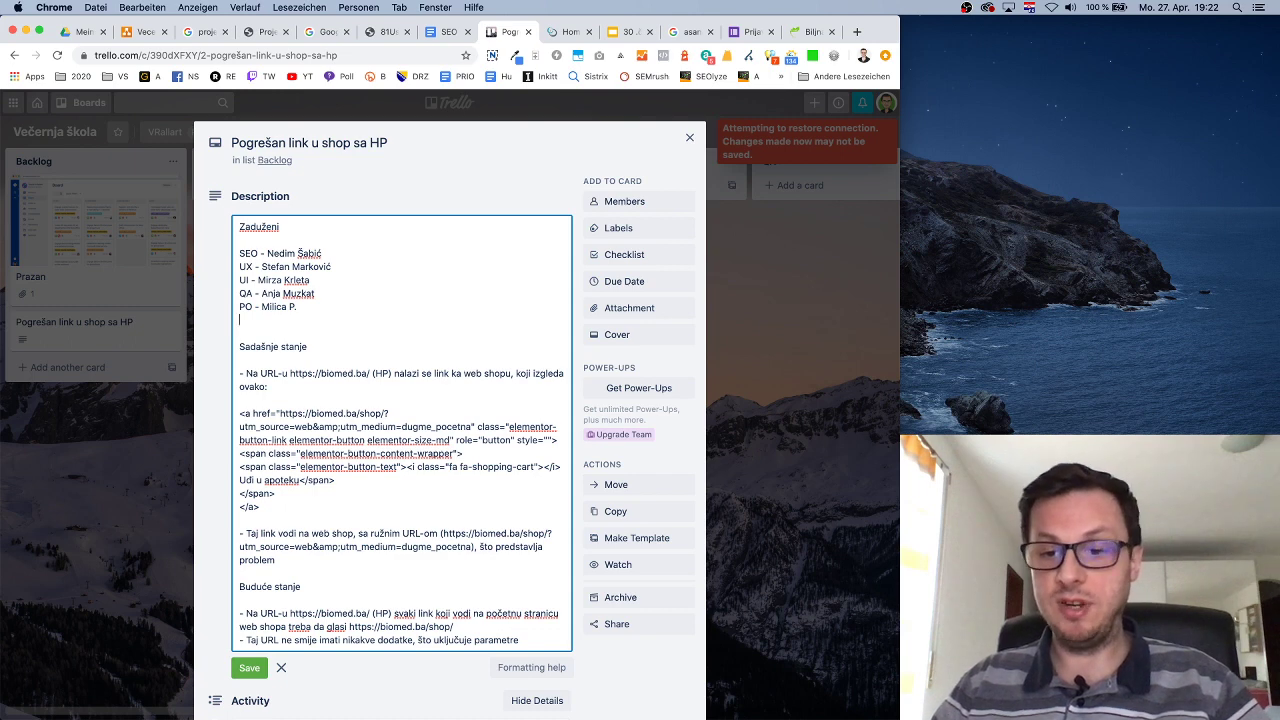
key(BackSpace)
key(BackSpace)
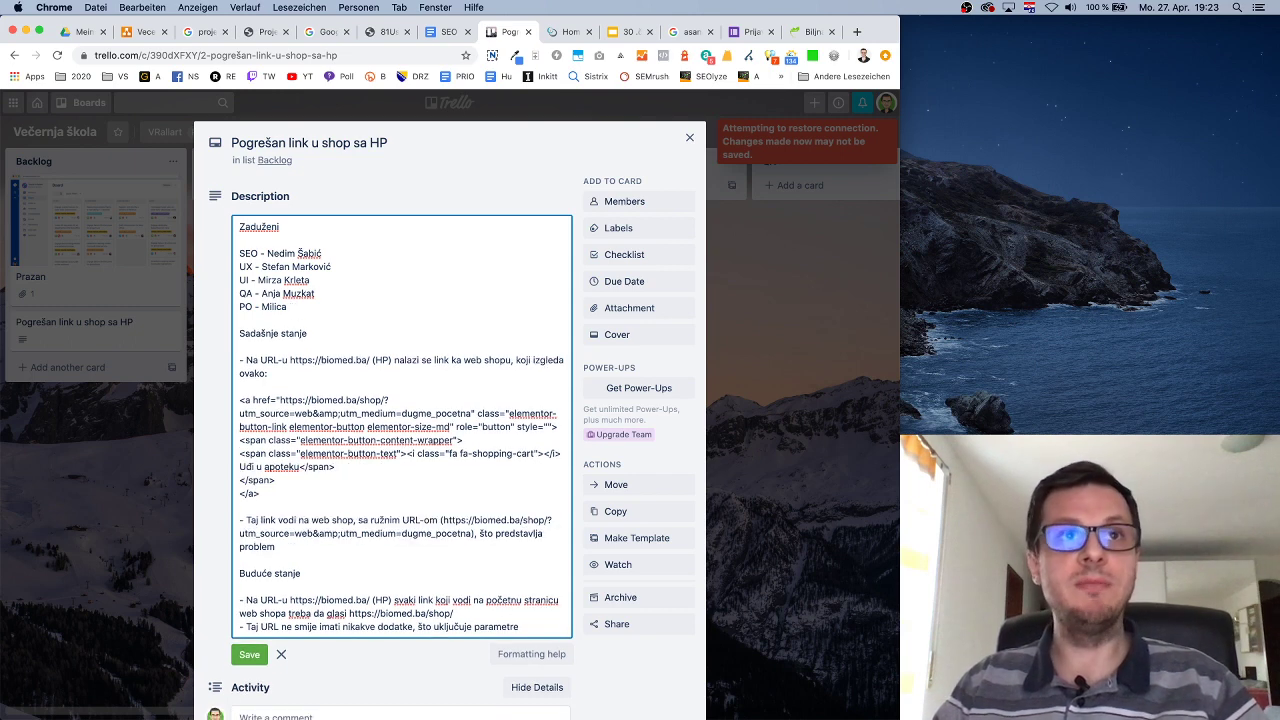
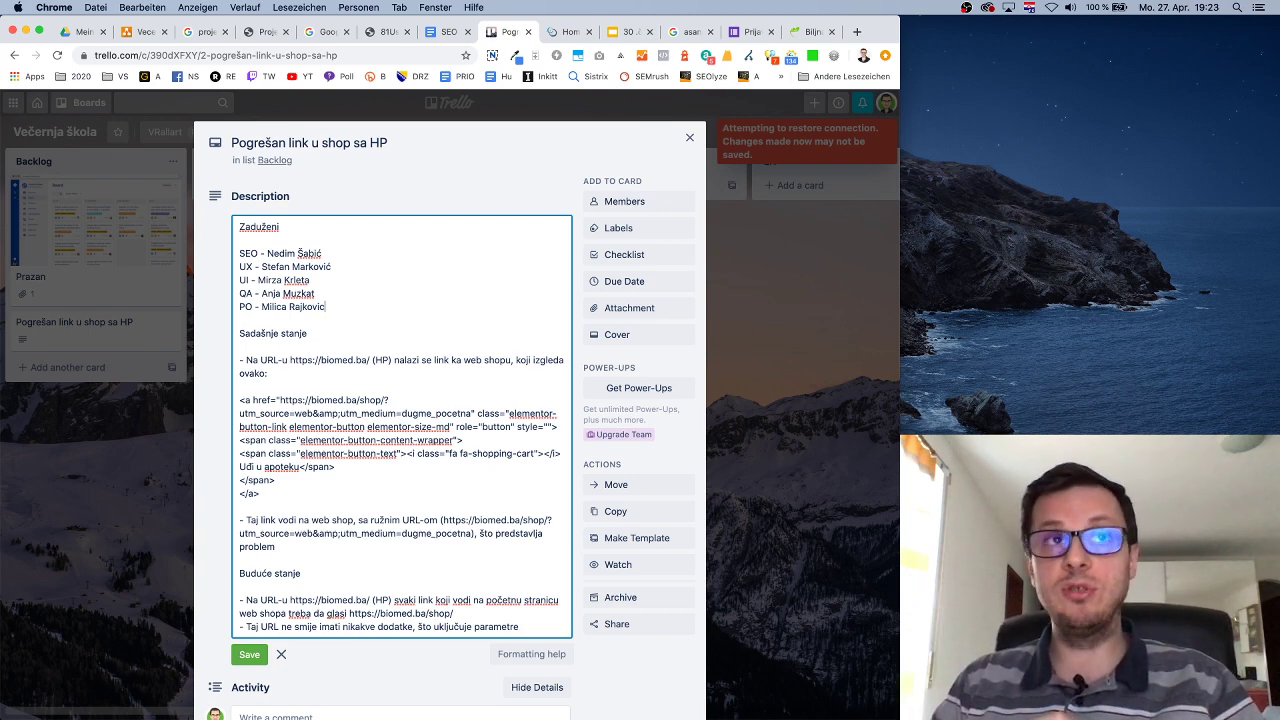
Rename the heading to 'Stakeholderi' and add a DEV line with its assignee.
double_click(259, 227)
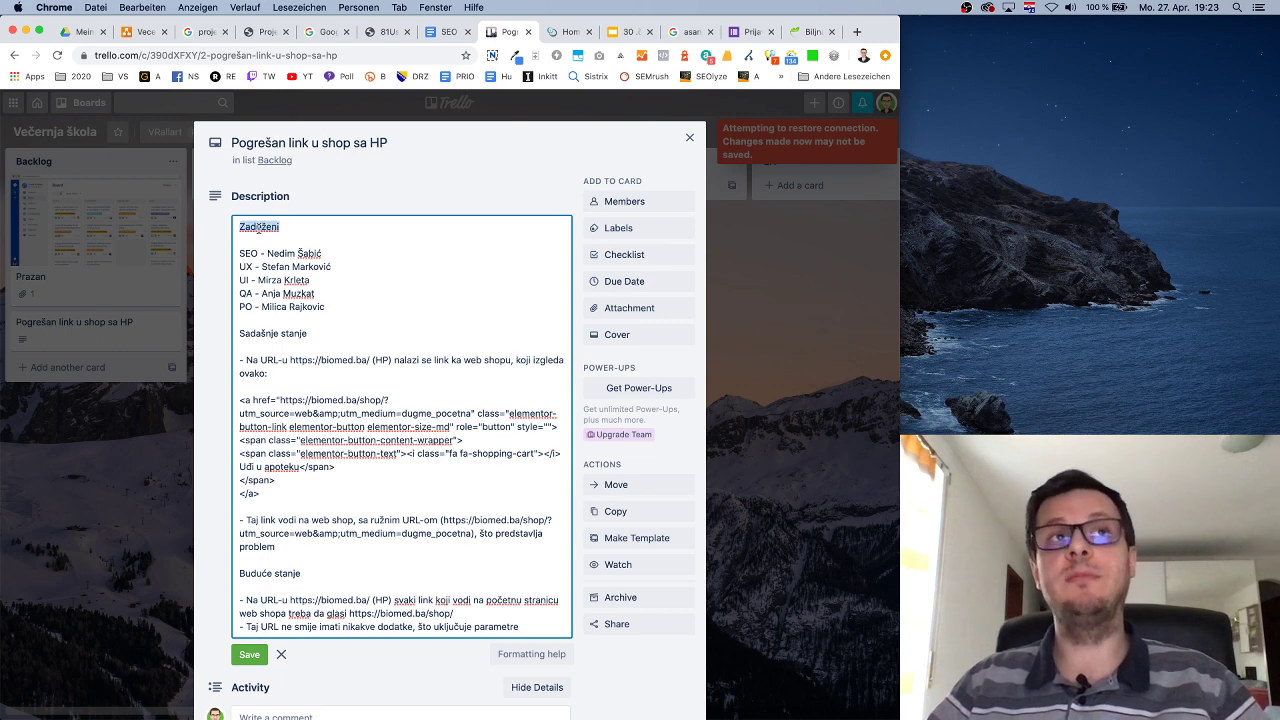
text(Stakehol)
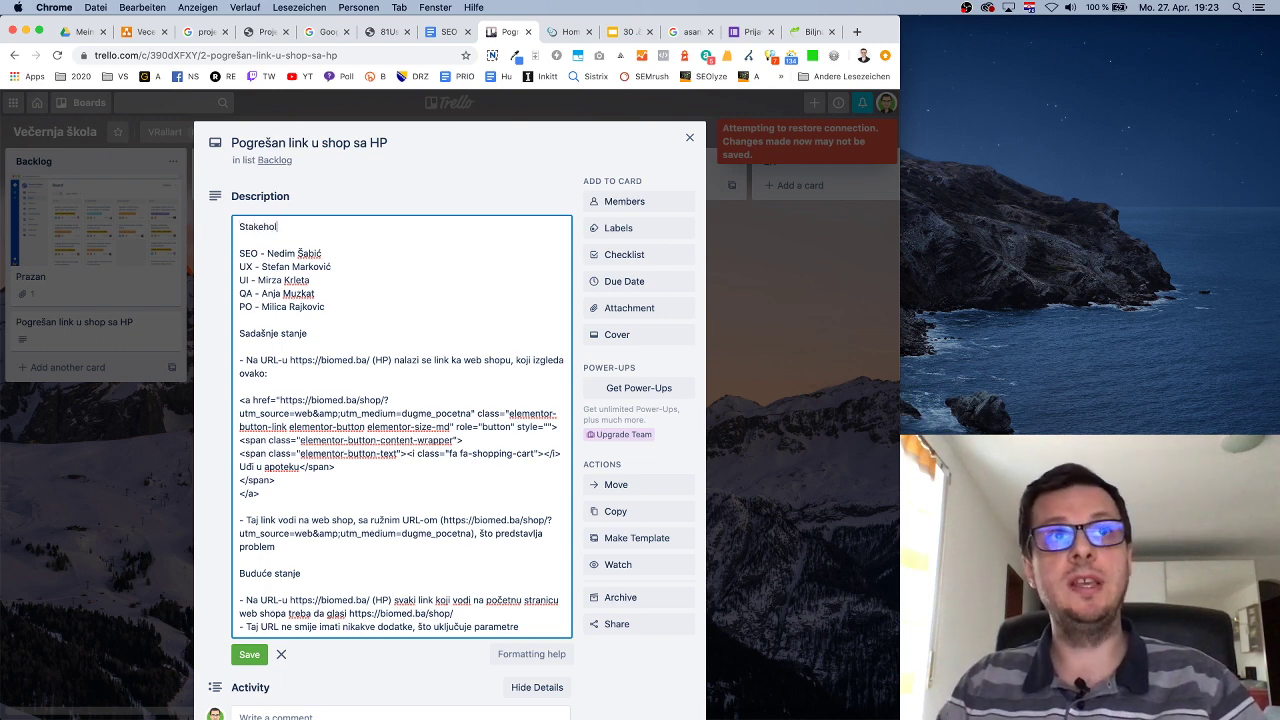
text(deri)
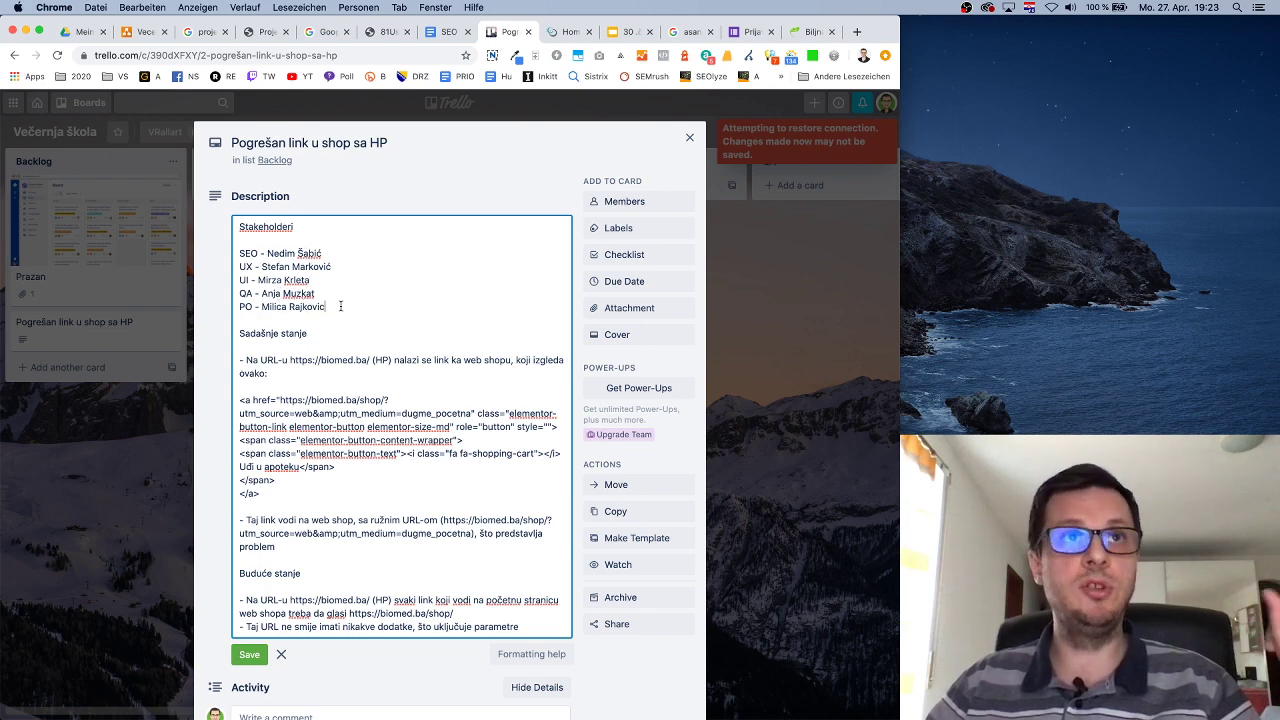
click(340, 306)
key(Return)
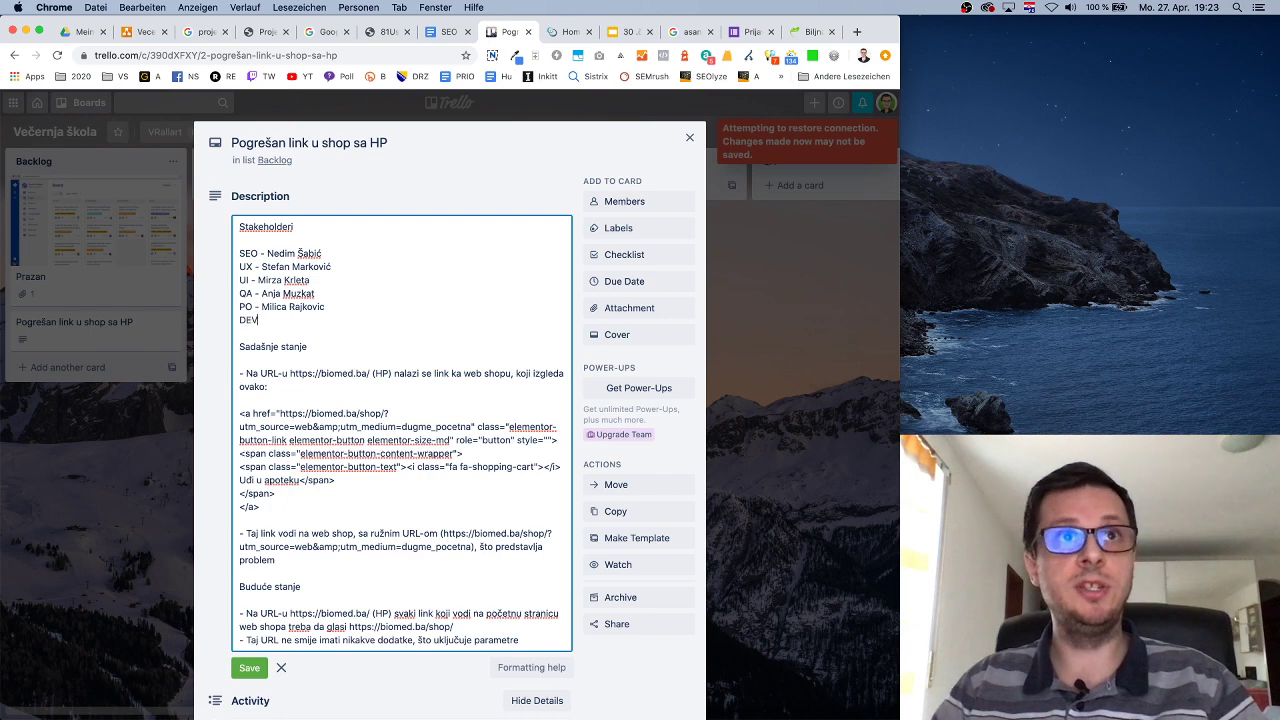
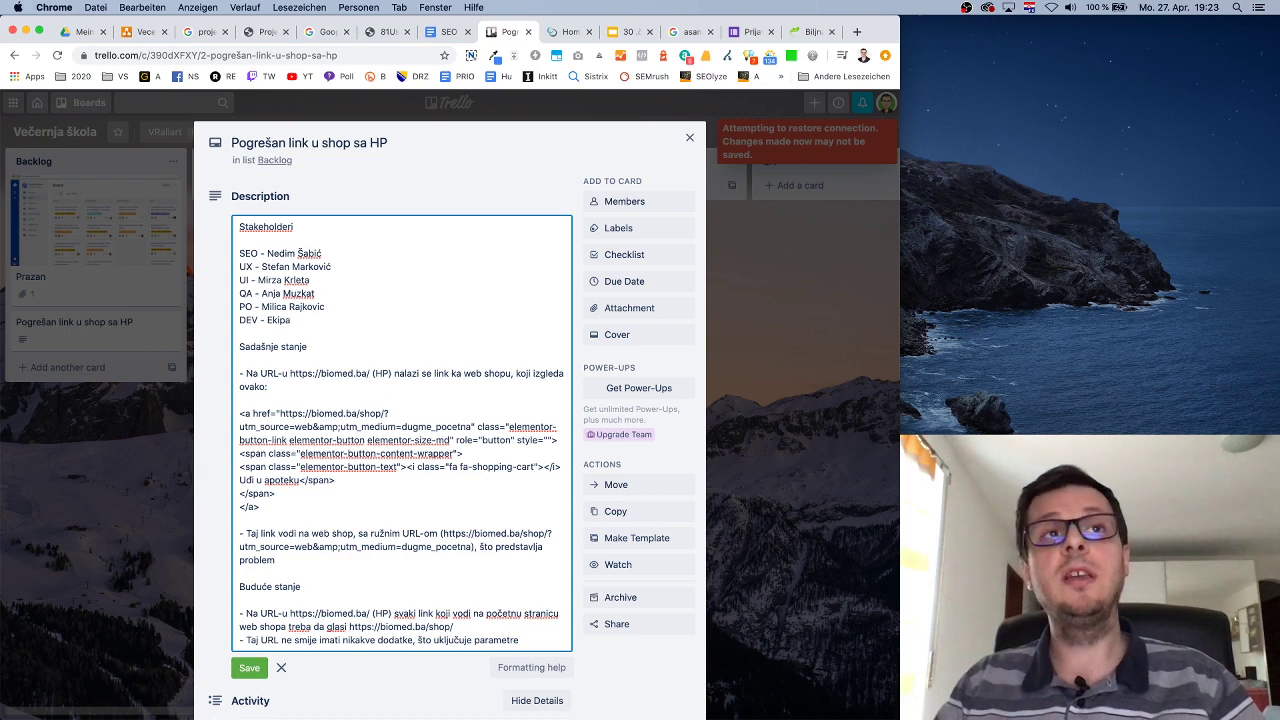
key(BackSpace)
key(BackSpace)
key(BackSpace)
key(BackSpace)
key(BackSpace)
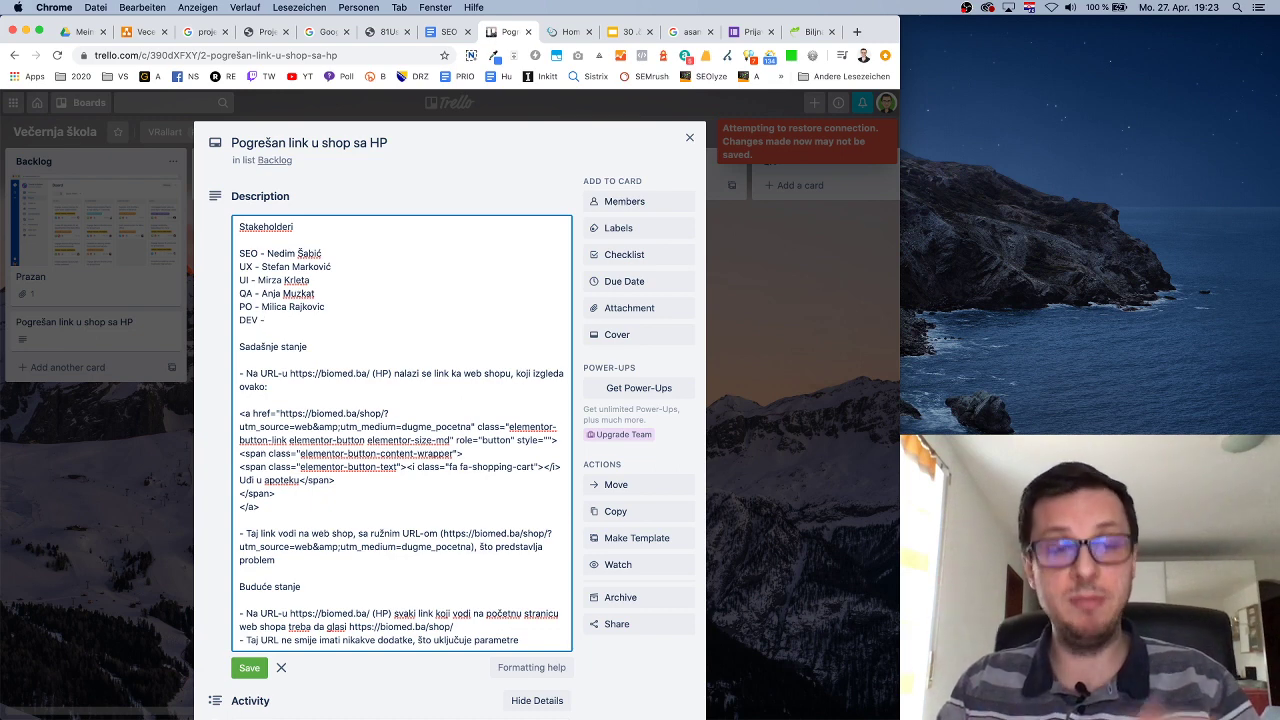
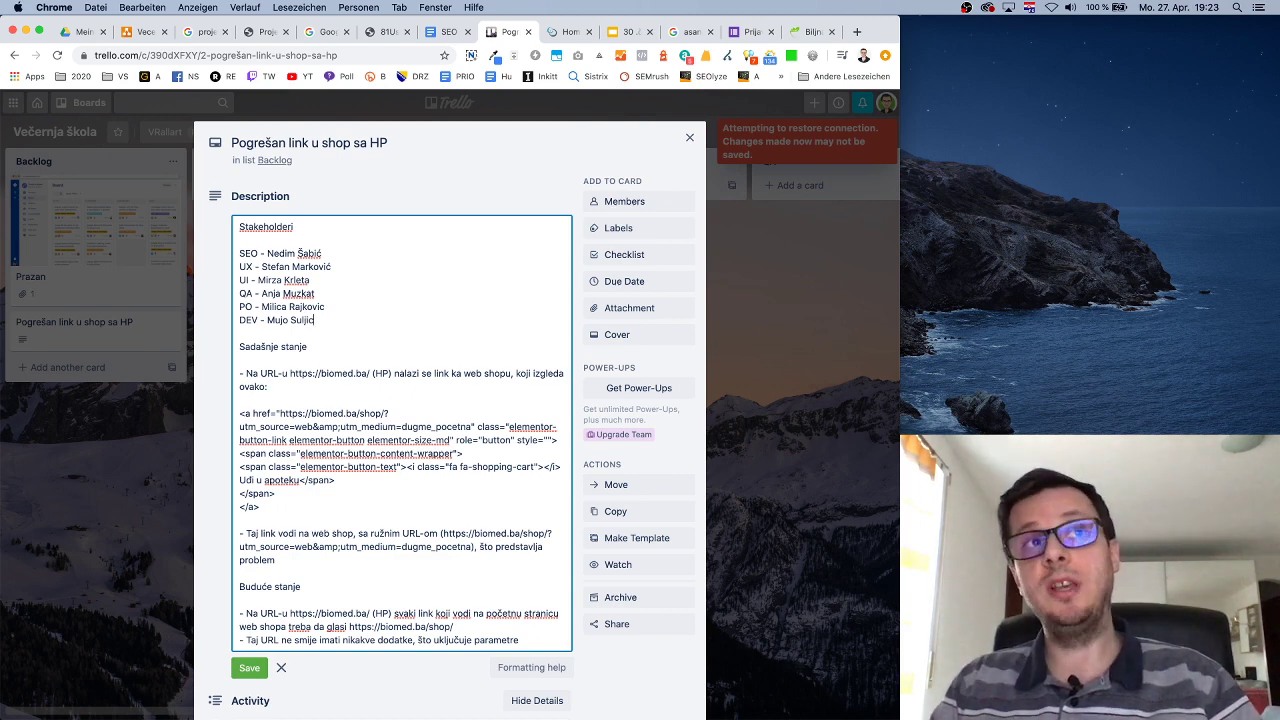
key(Return)
key(Return)
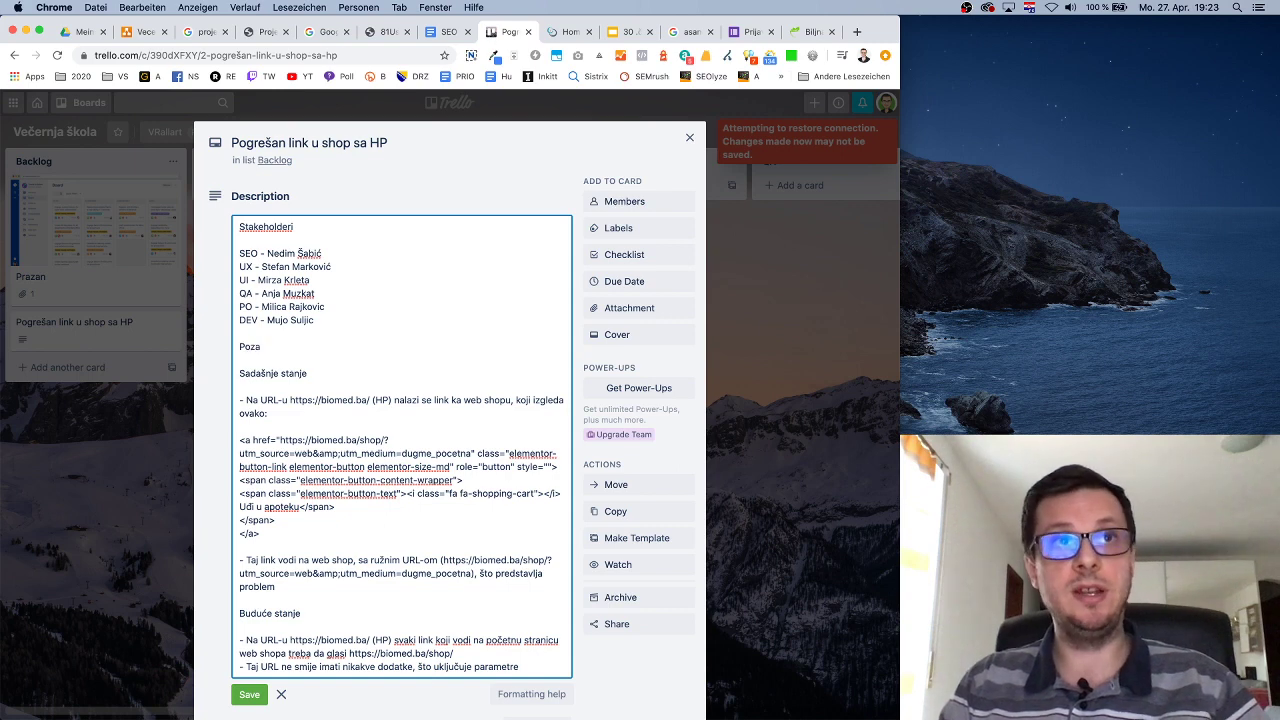
Add a 'Pozadina' section explaining the task is part of the SEO audit.
text(Pozadina)
key(Return)
key(Return)
text(Ov)
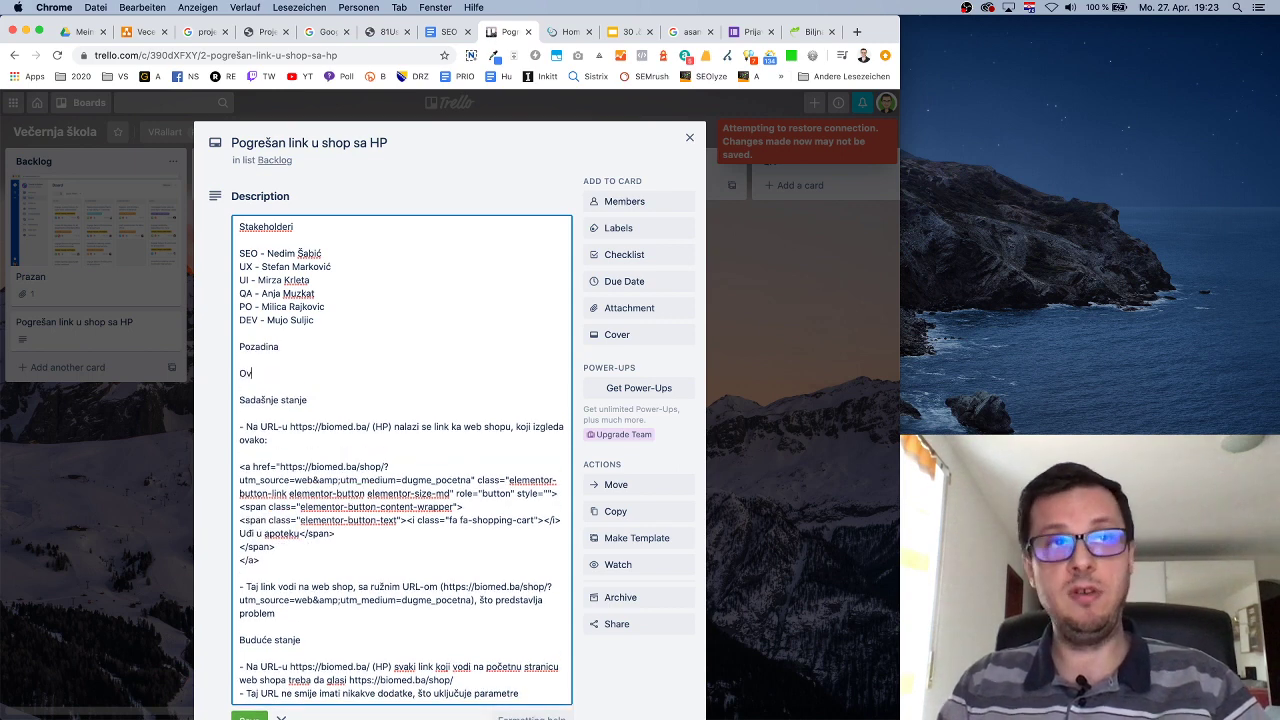
text(aj task je dio S)
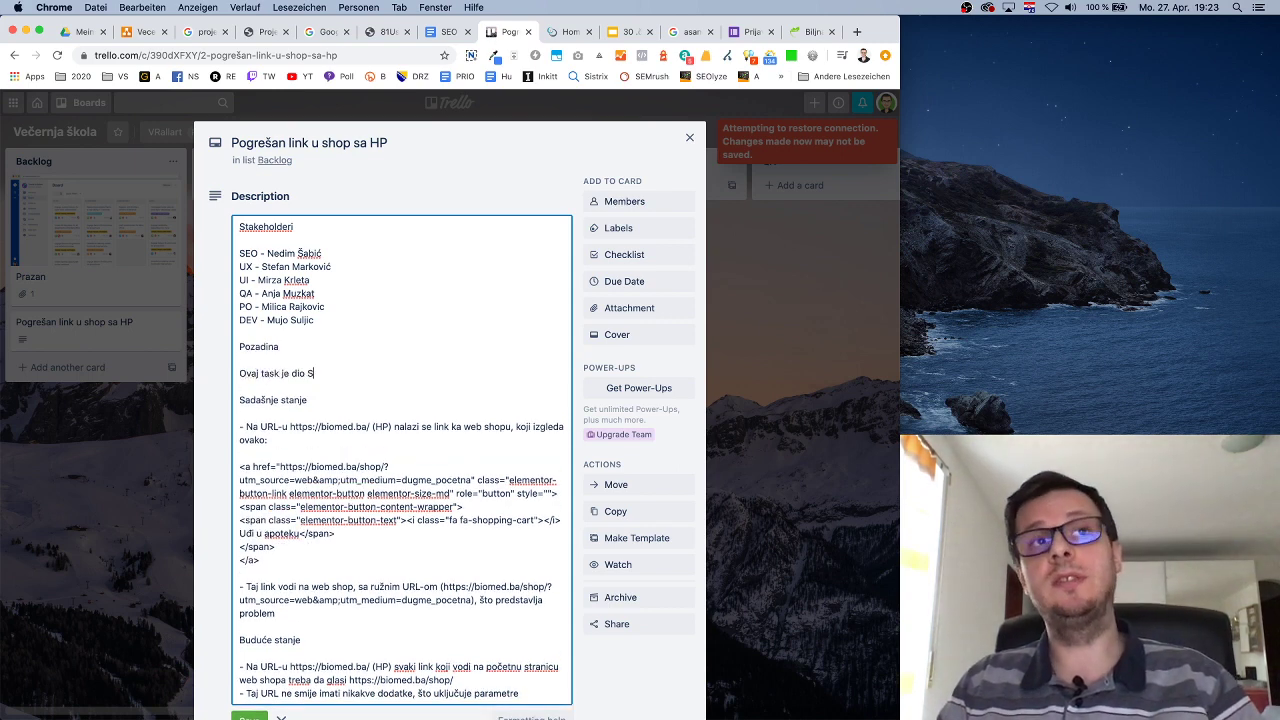
text(EO a)
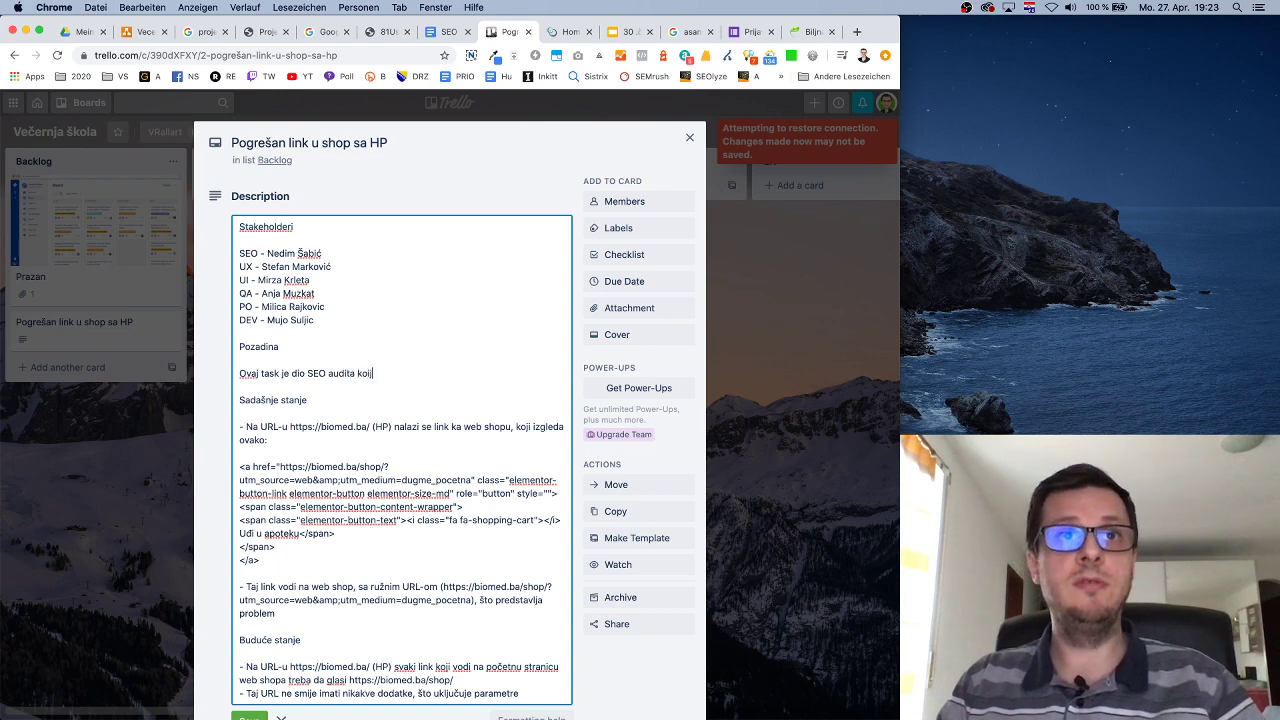
text(udita ko)
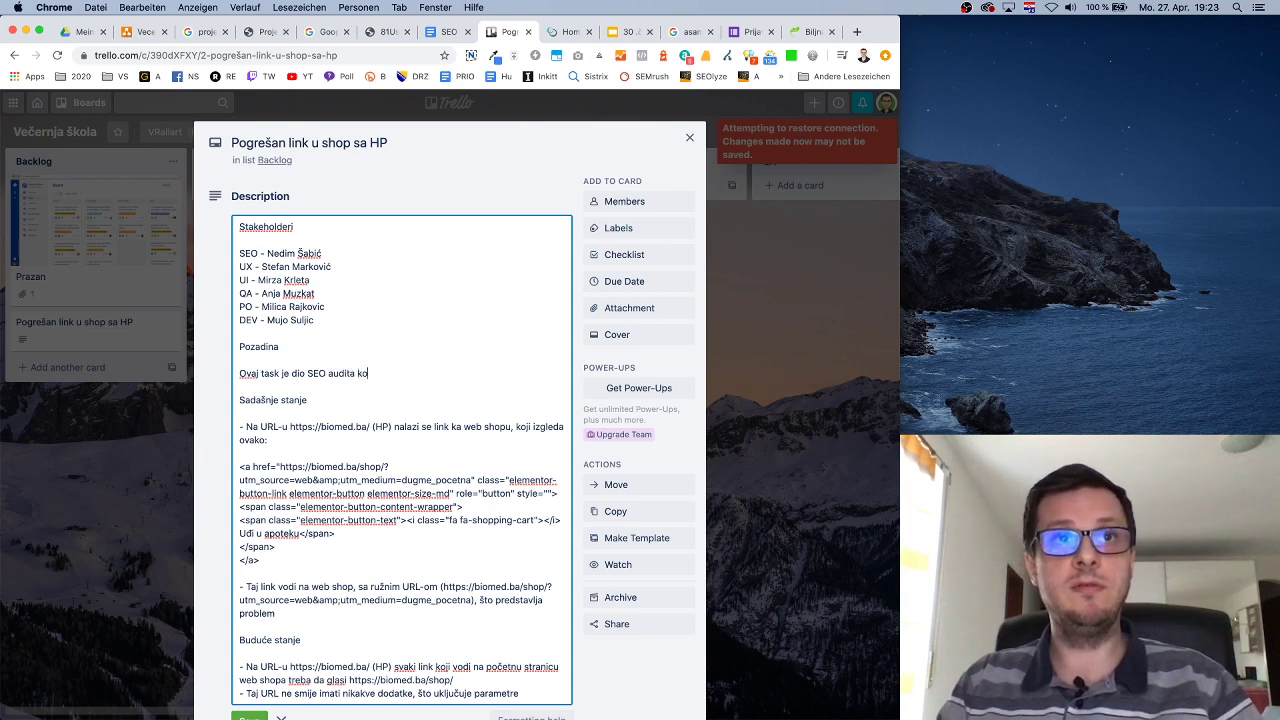
text(ji je potrebno)
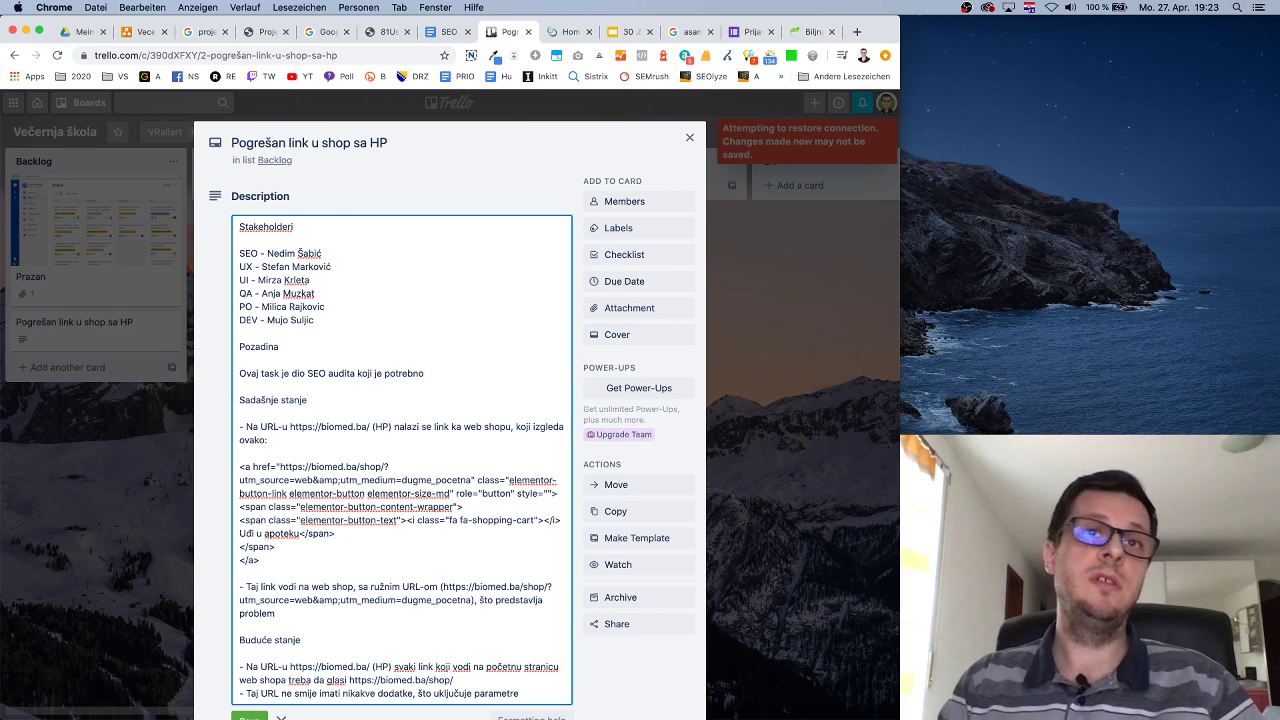
text( implementirati. B)
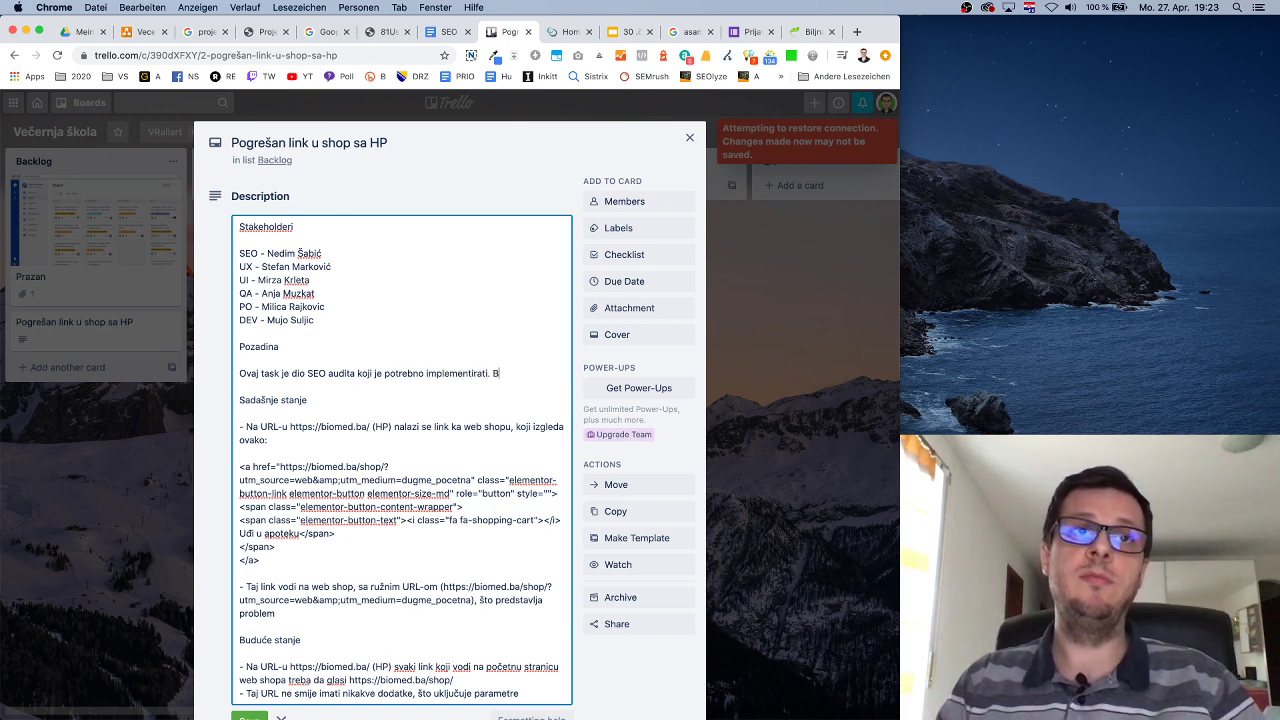
text(aš b)
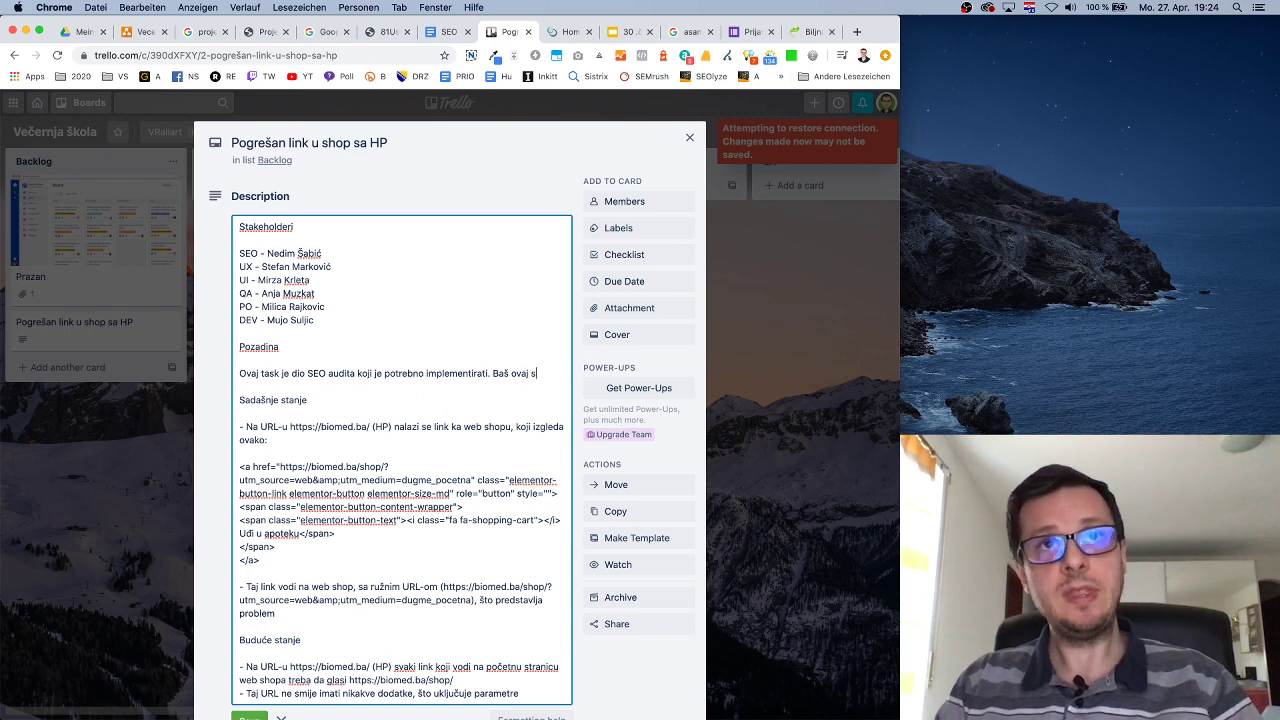
text(vaj se odnosi na poja)
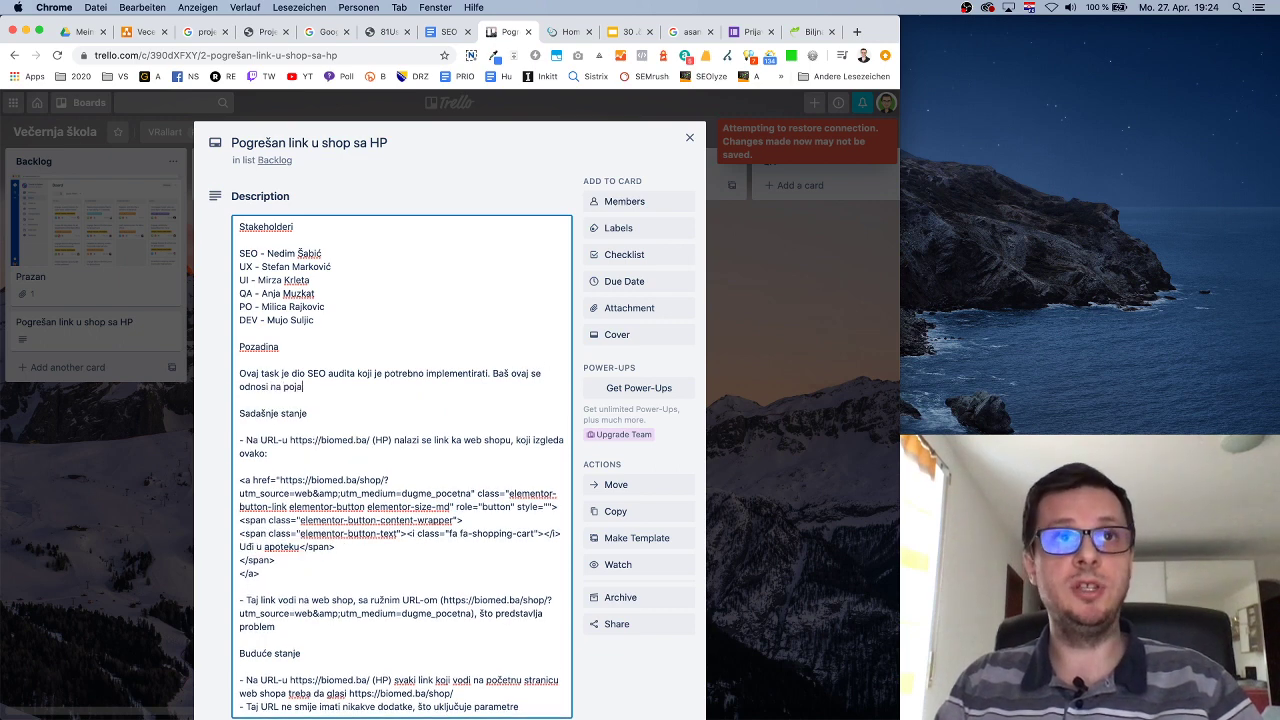
text(čavanje link juice-a prema web shopu, jer je trenutno taj)
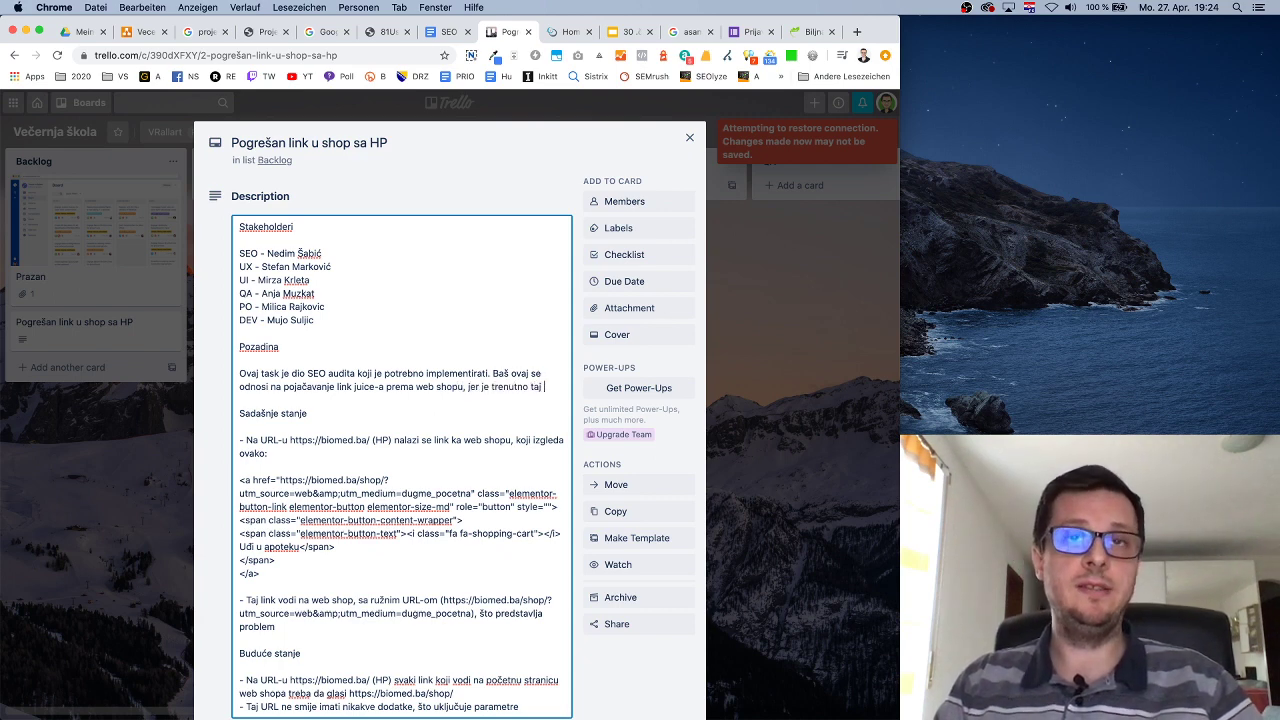
text(izrazisto mali tj. neravno)
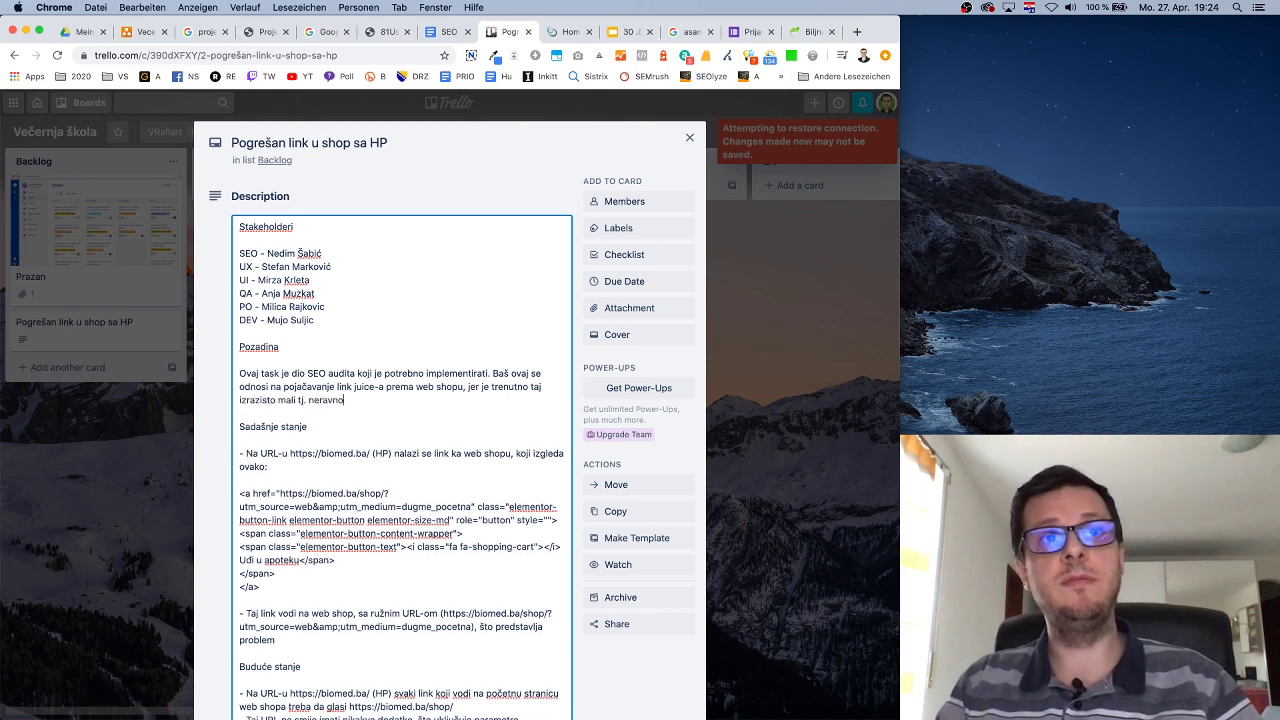
text(mjerno raspoređen.)
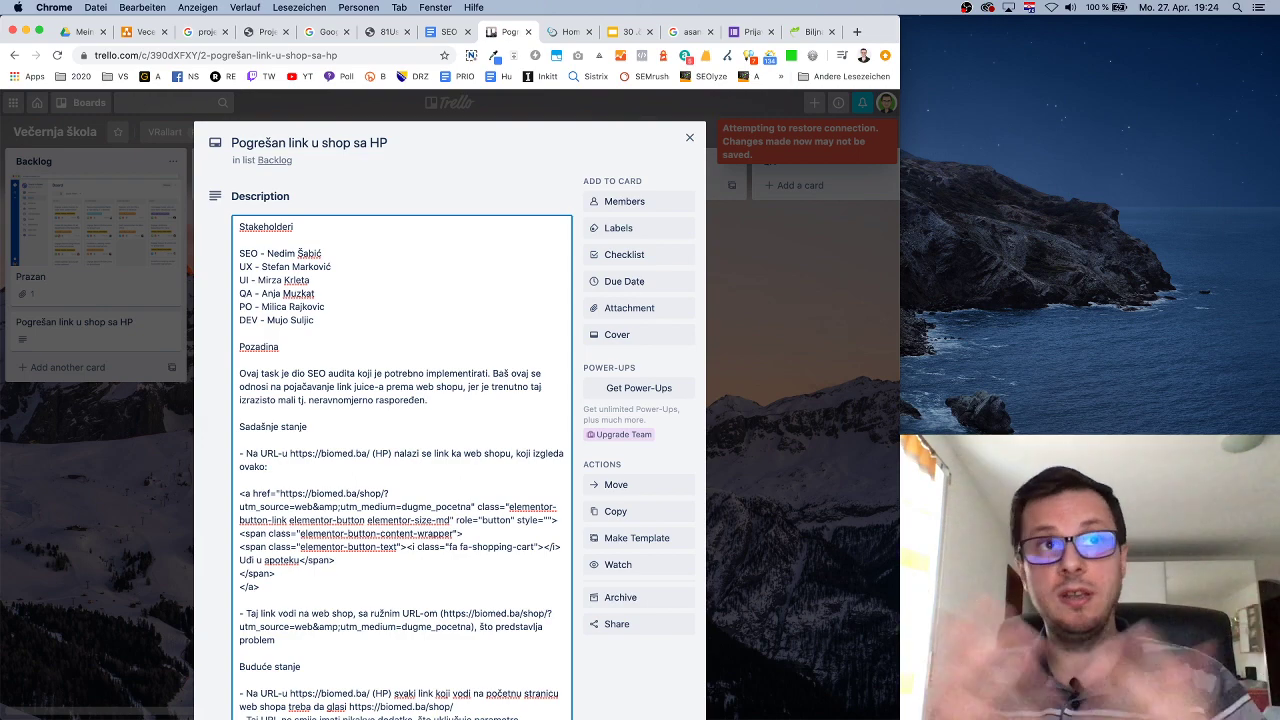
scroll(316, 487, down, 5)
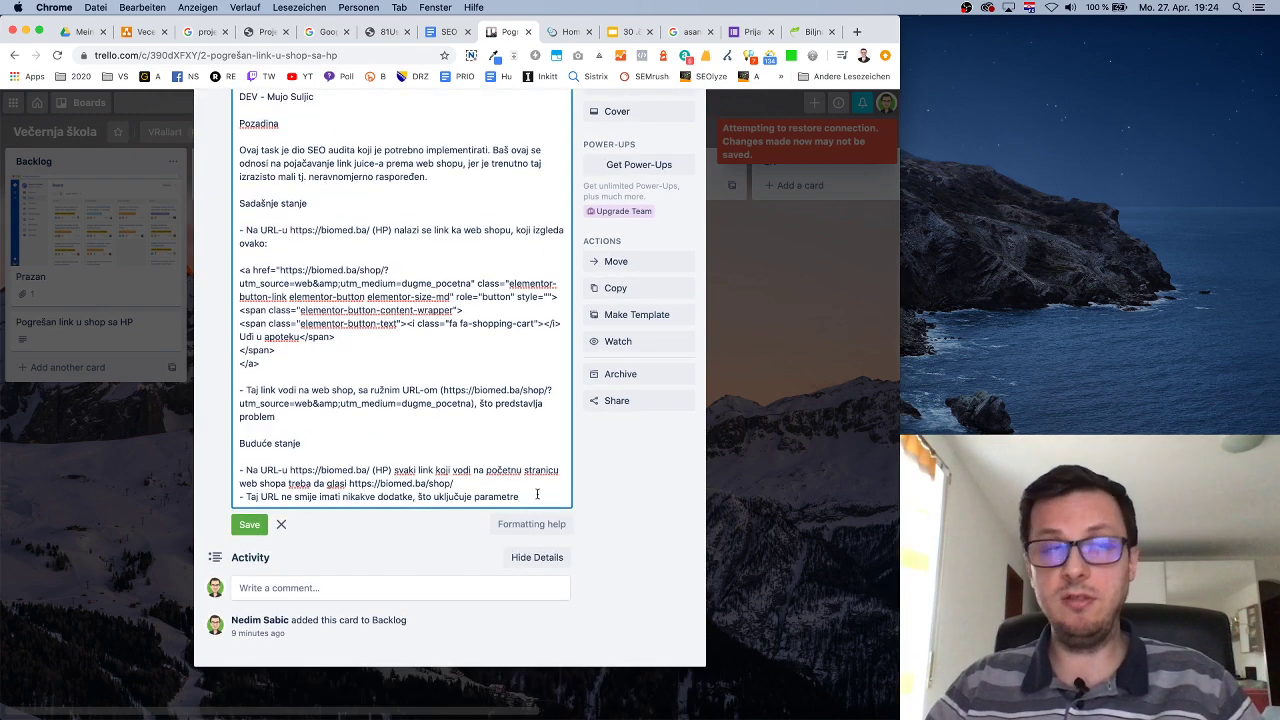
End the description with a 'Screenshotovi' heading followed by an empty line.
key(Return)
key(Return)
text(Screen)
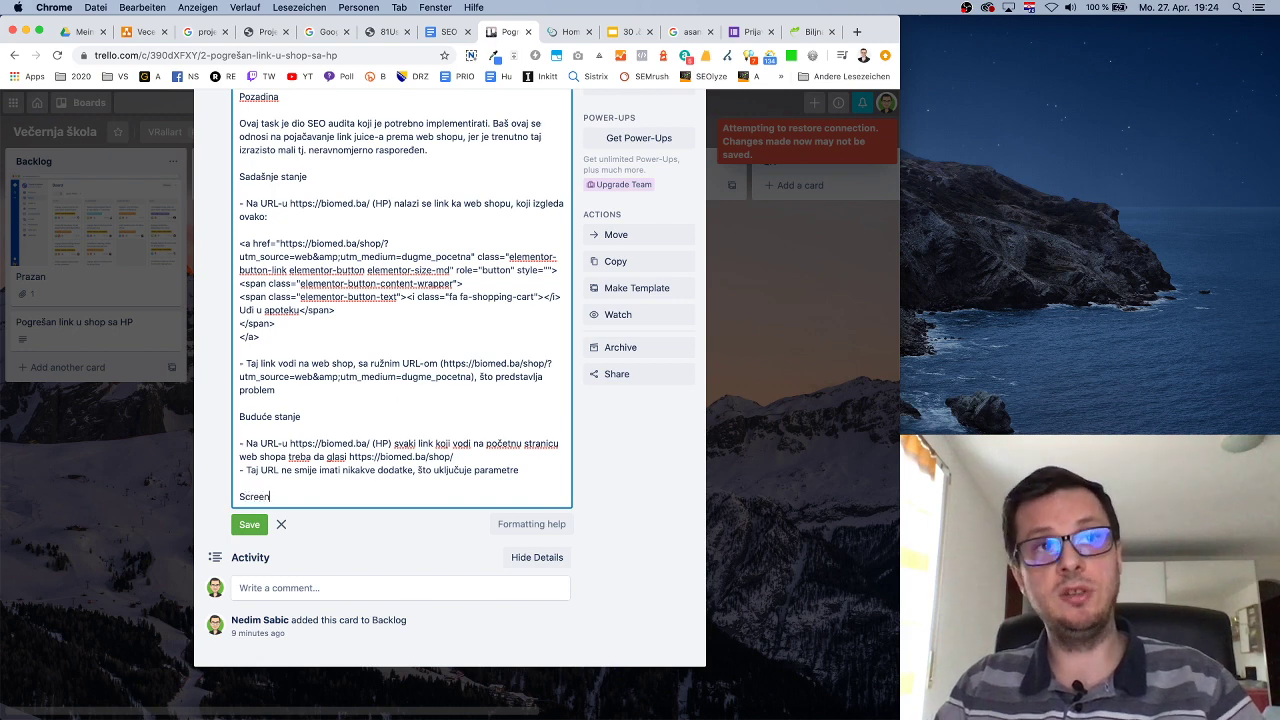
text(shotovi)
key(Return)
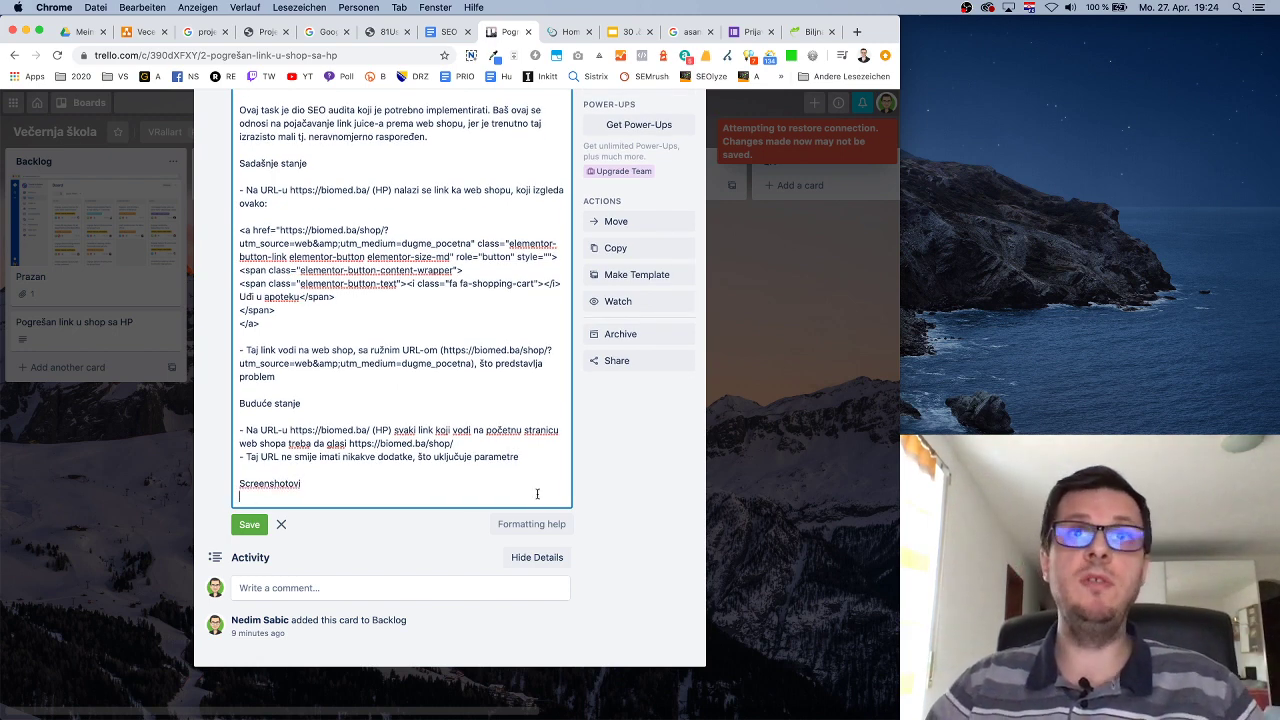
click(388, 31)
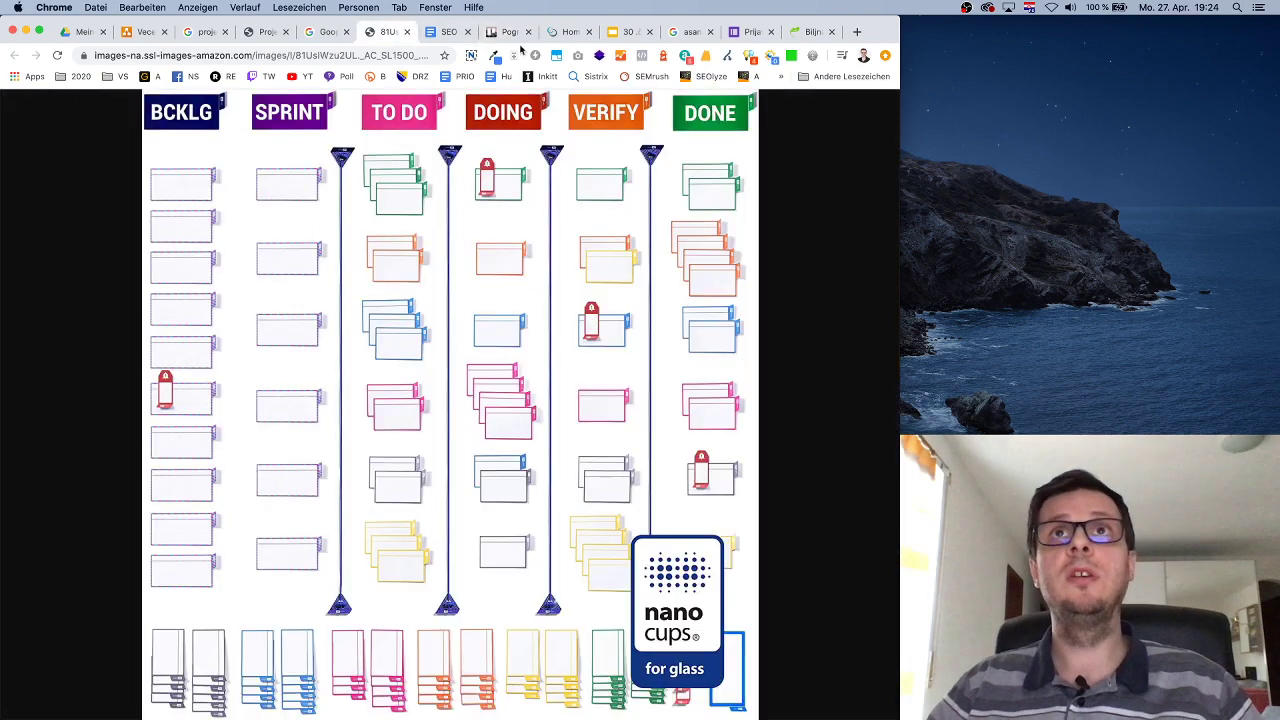
Take a region screenshot of the biomed.ba 'Otvorite vrata apoteke' section, then return to Trello.
click(818, 34)
scroll(797, 430, down, 10)
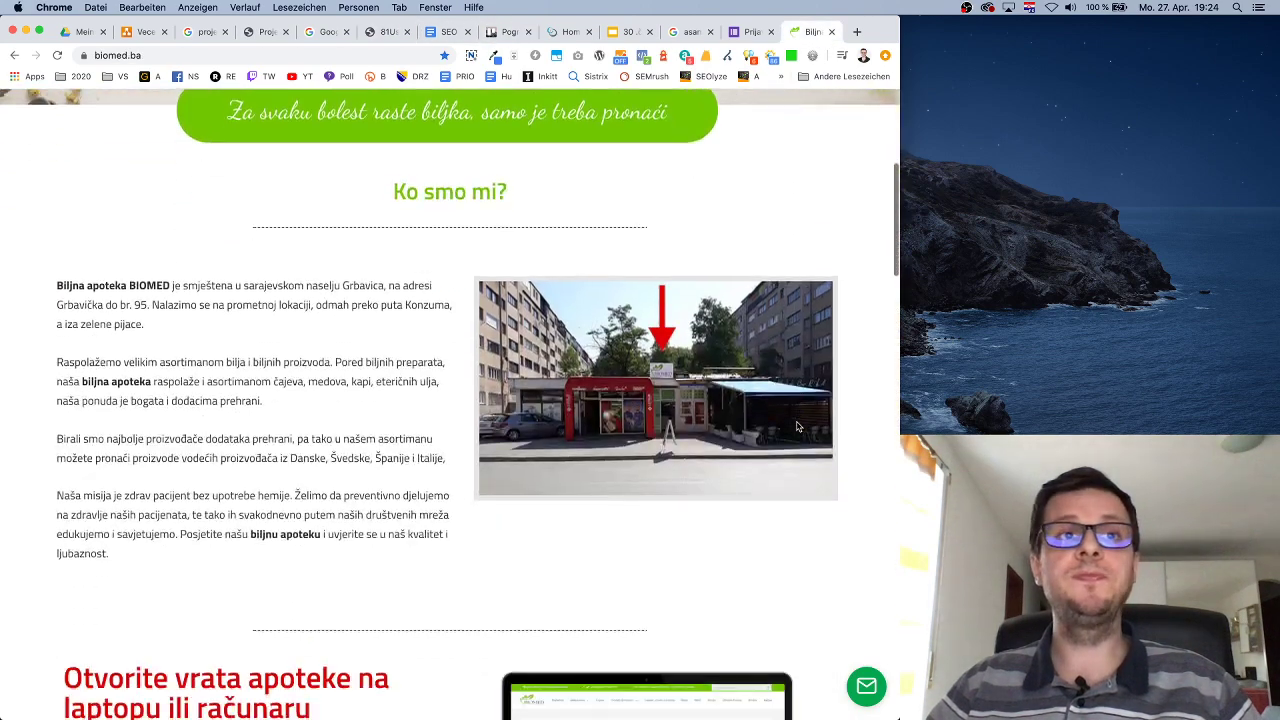
scroll(797, 427, up, 3)
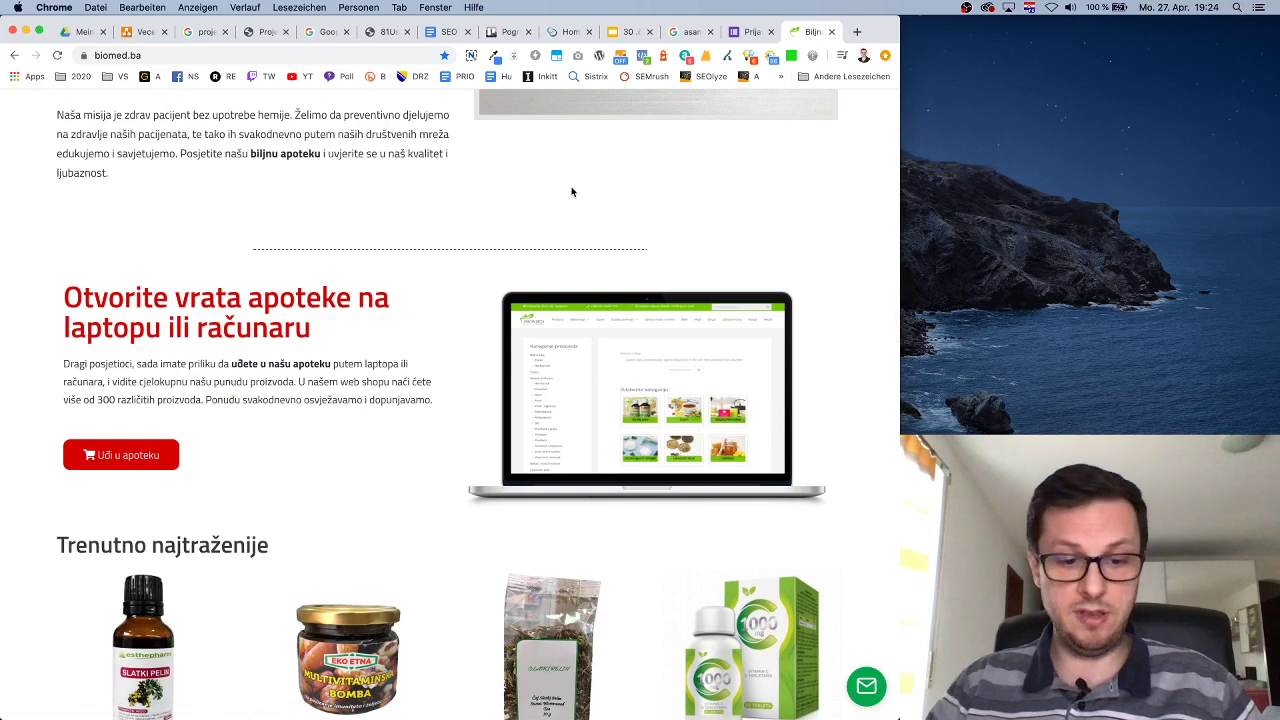
key(super+shift+4)
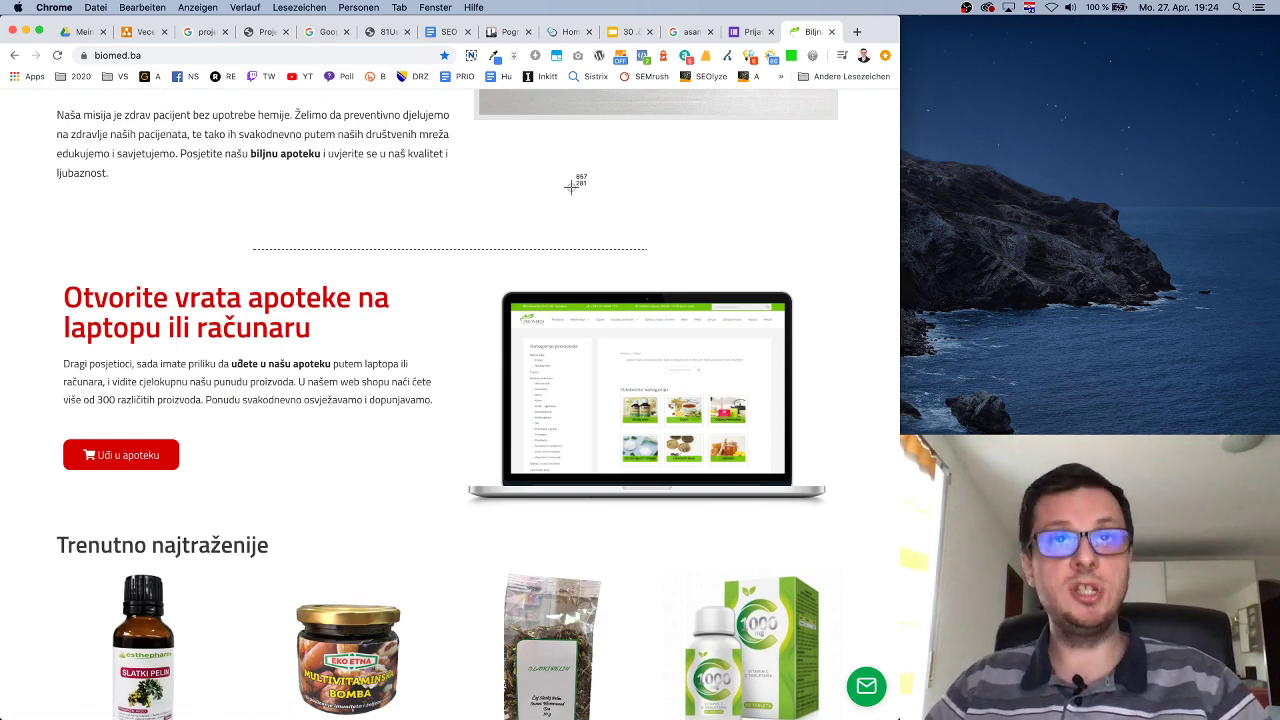
key(Escape)
scroll(417, 337, down, 1)
scroll(413, 335, up, 5)
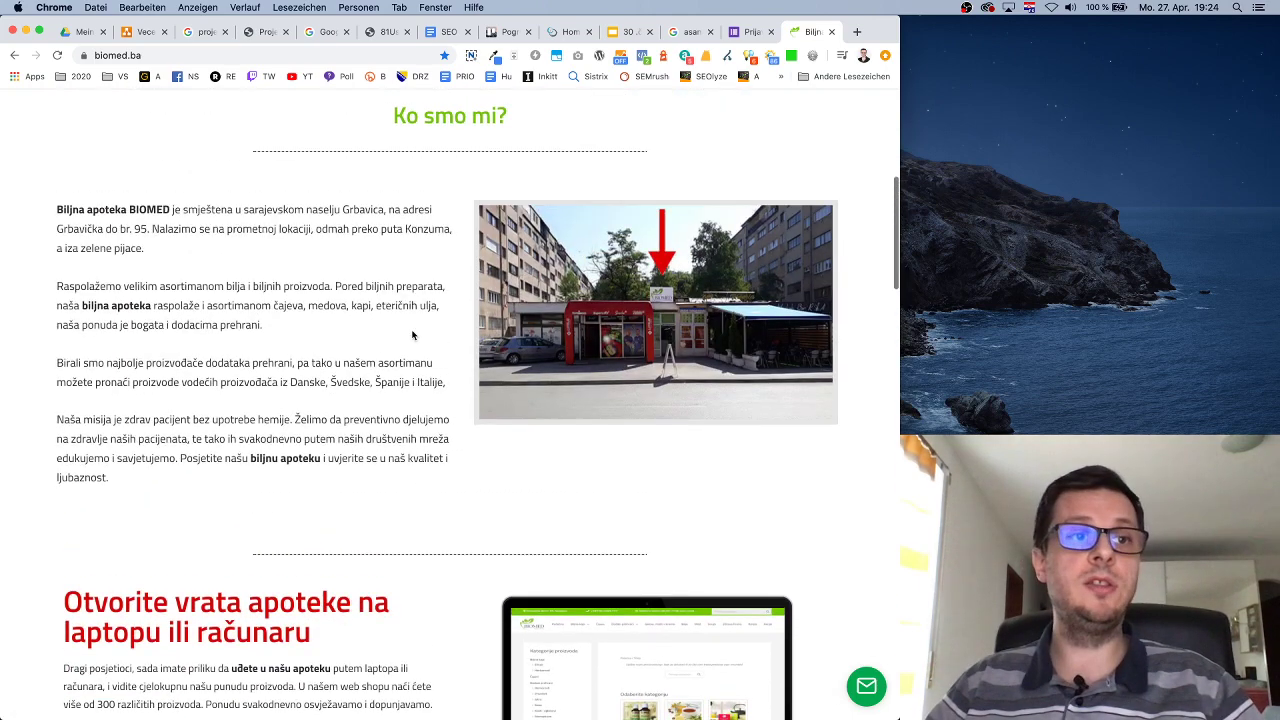
scroll(413, 335, down, 2)
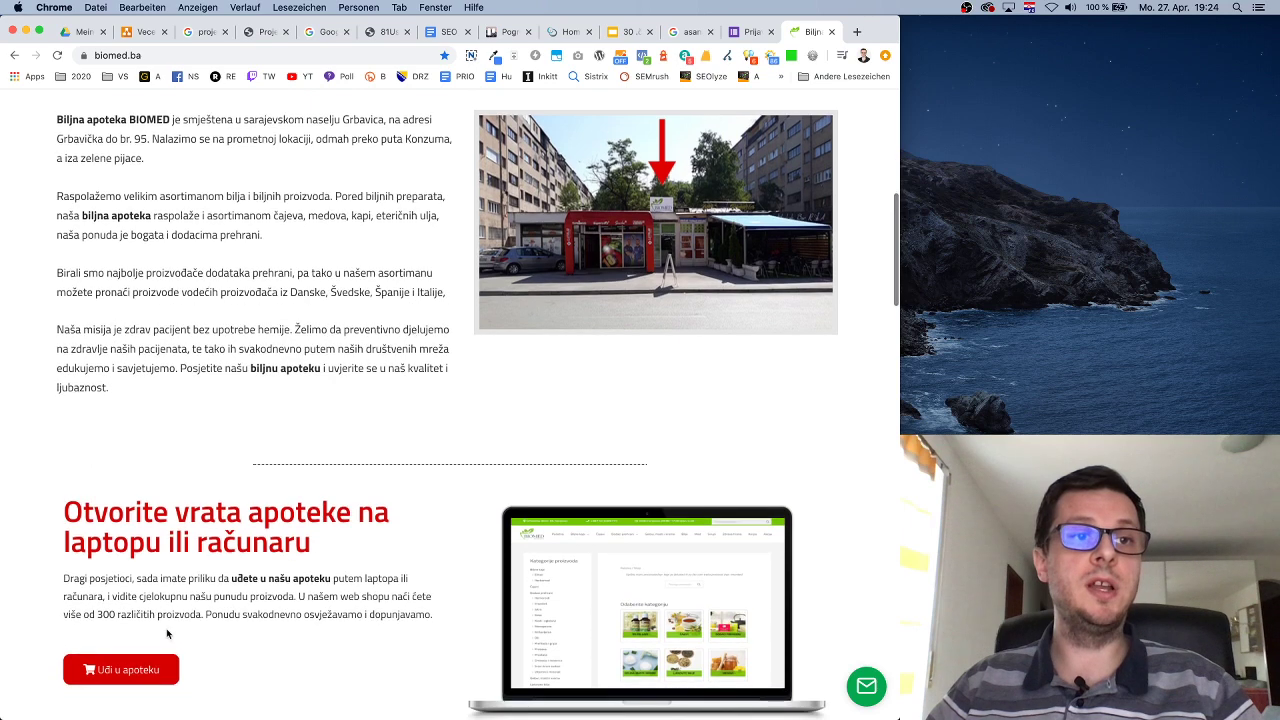
key(super+shift+4)
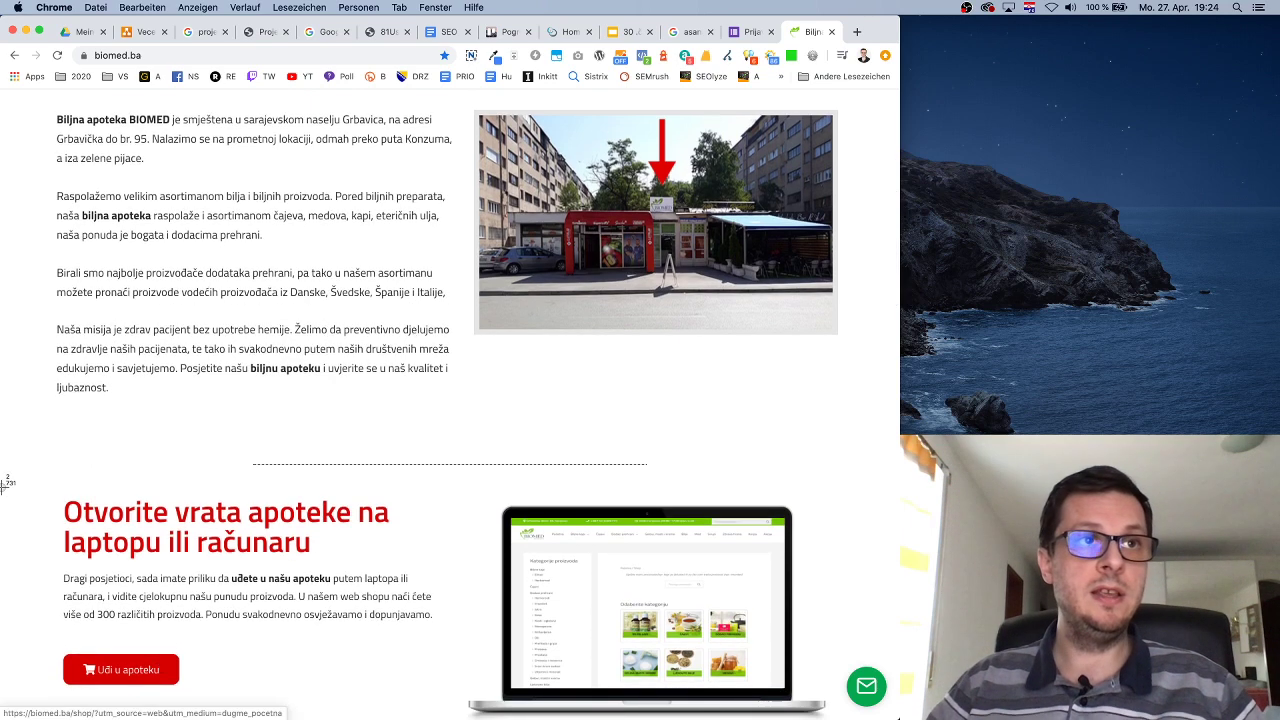
drag(2, 488, 900, 718)
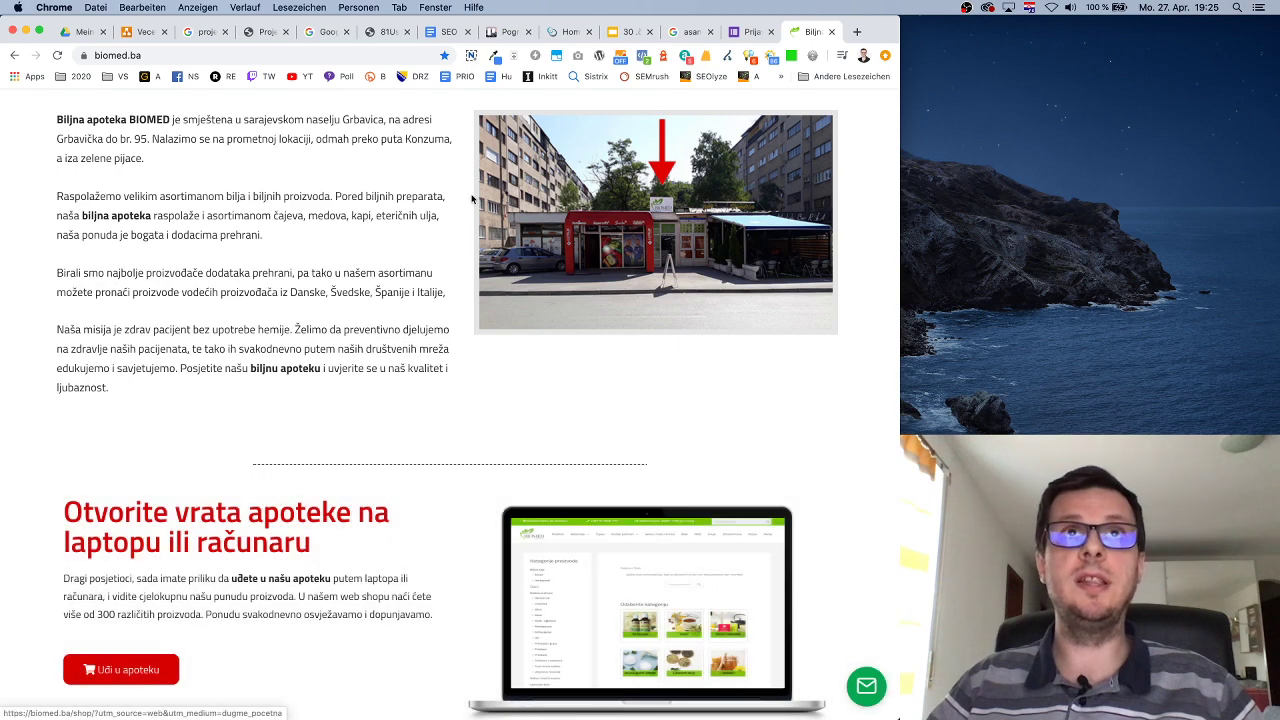
click(510, 31)
Save the card's edited description.
scroll(634, 285, up, 5)
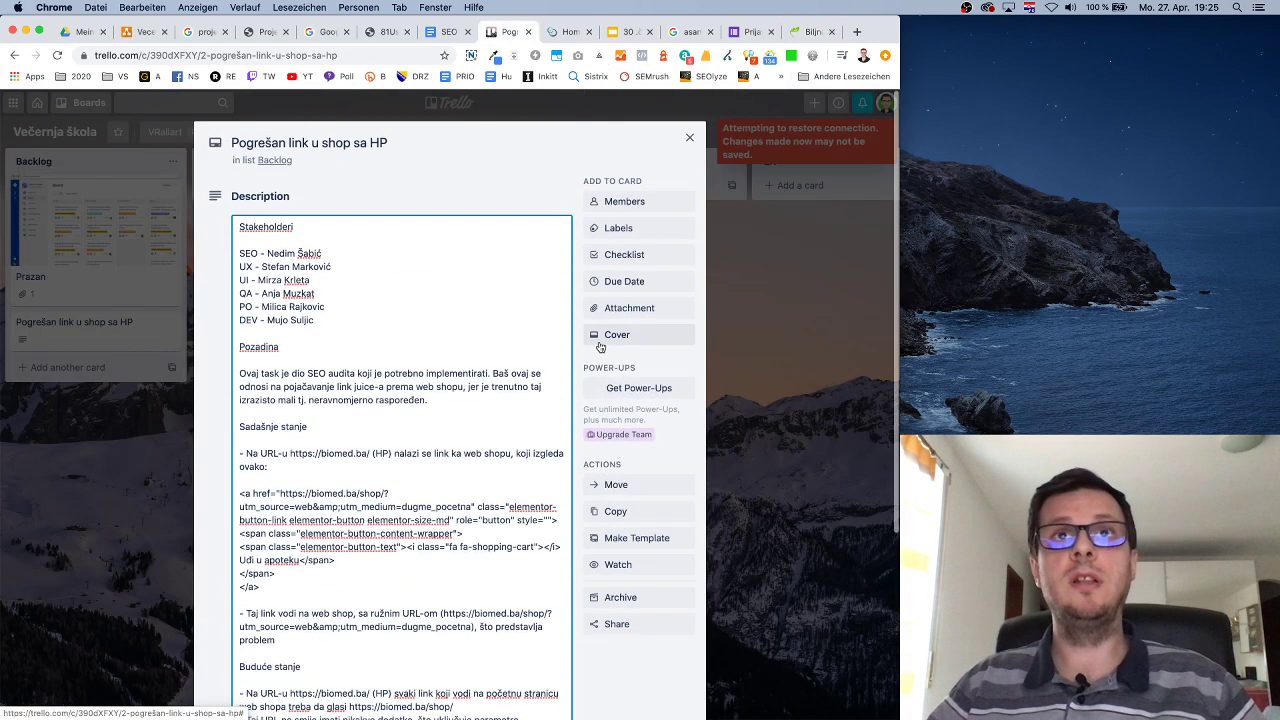
scroll(625, 307, down, 5)
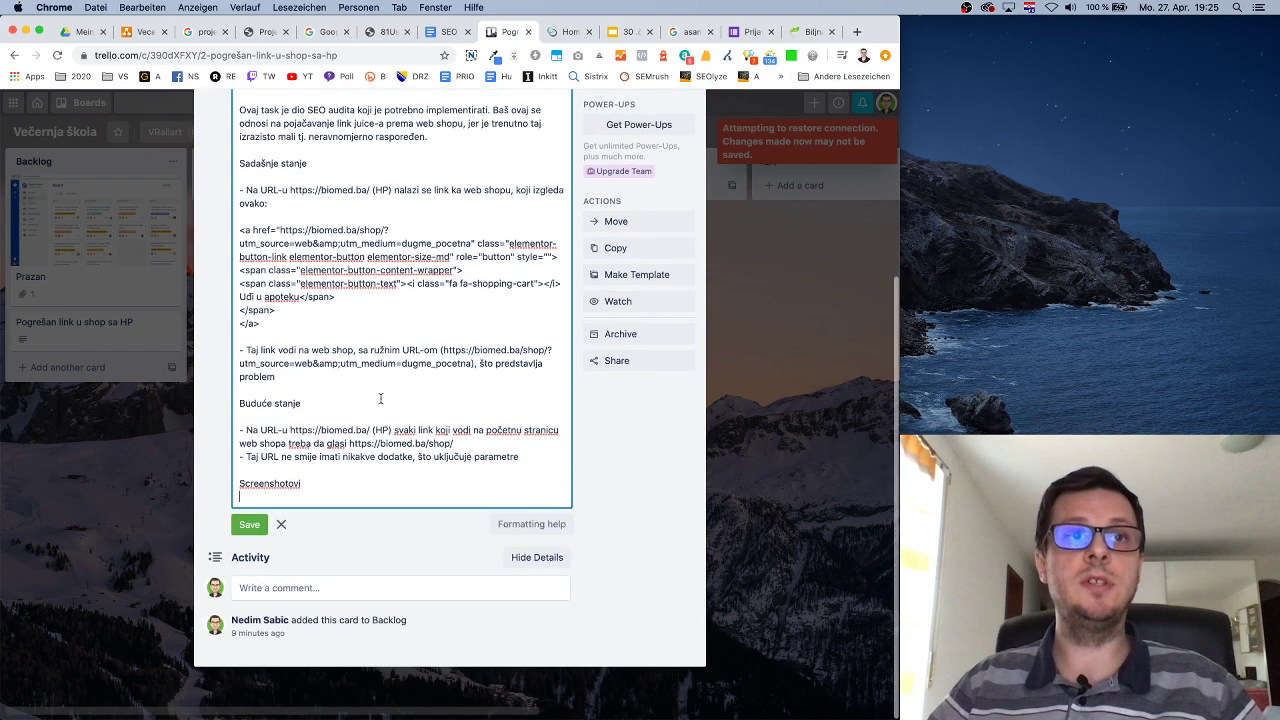
click(251, 527)
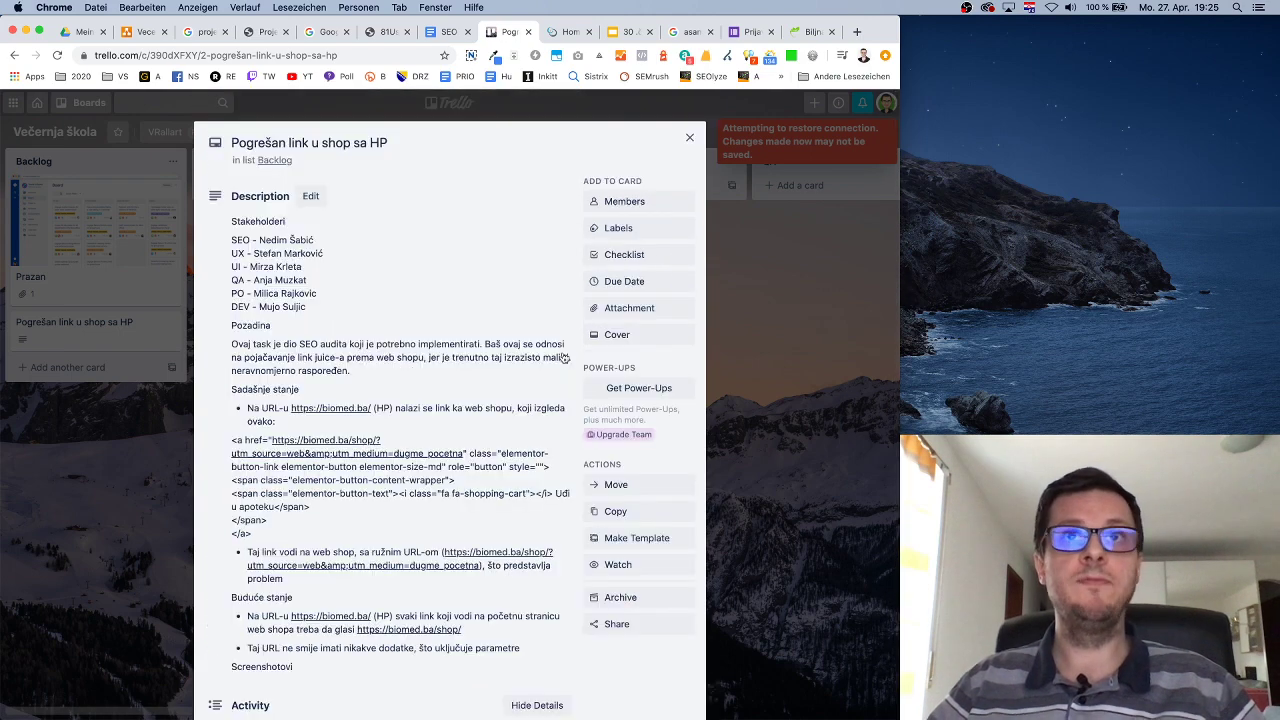
Attach the newest Desktop screenshot to the card and review the result.
click(630, 309)
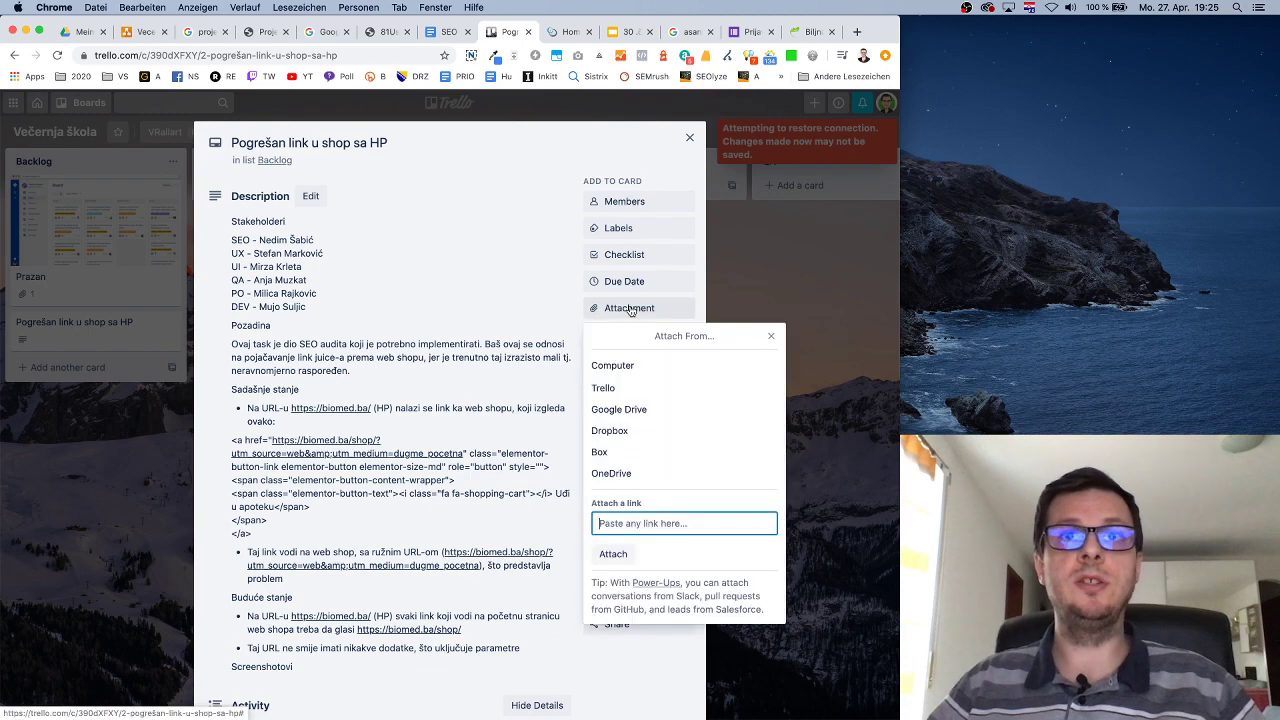
click(636, 366)
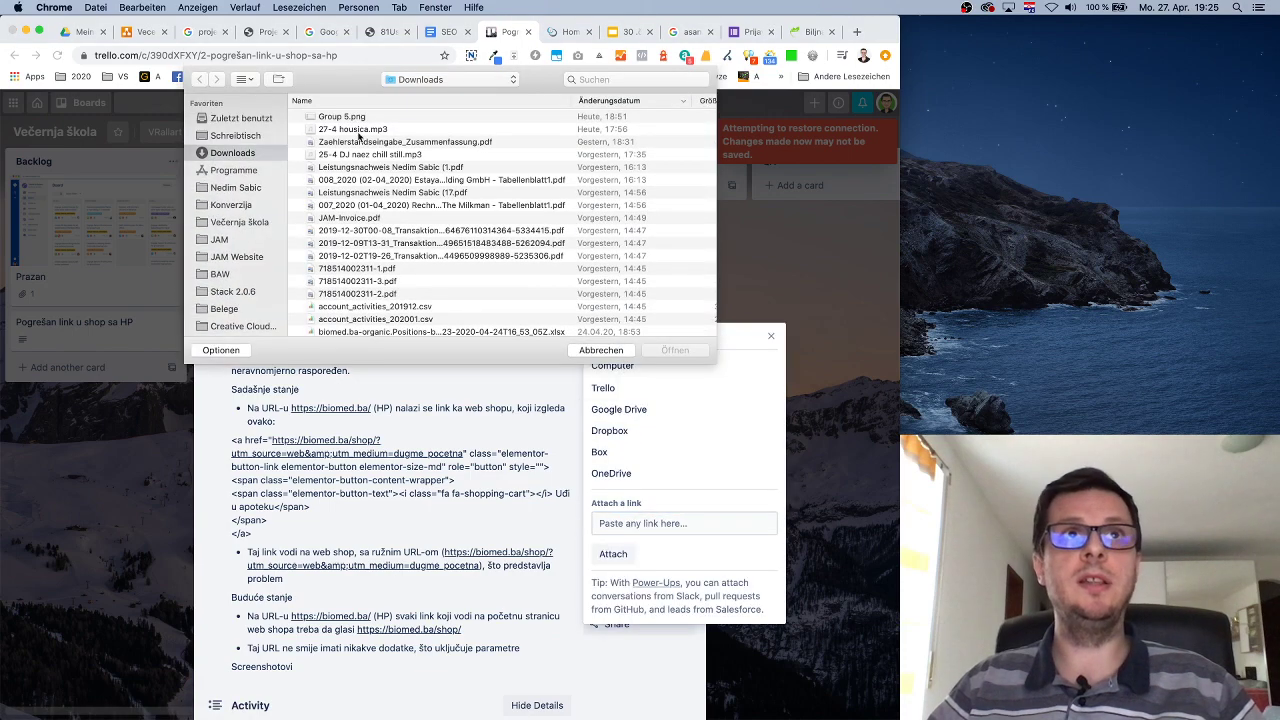
click(245, 136)
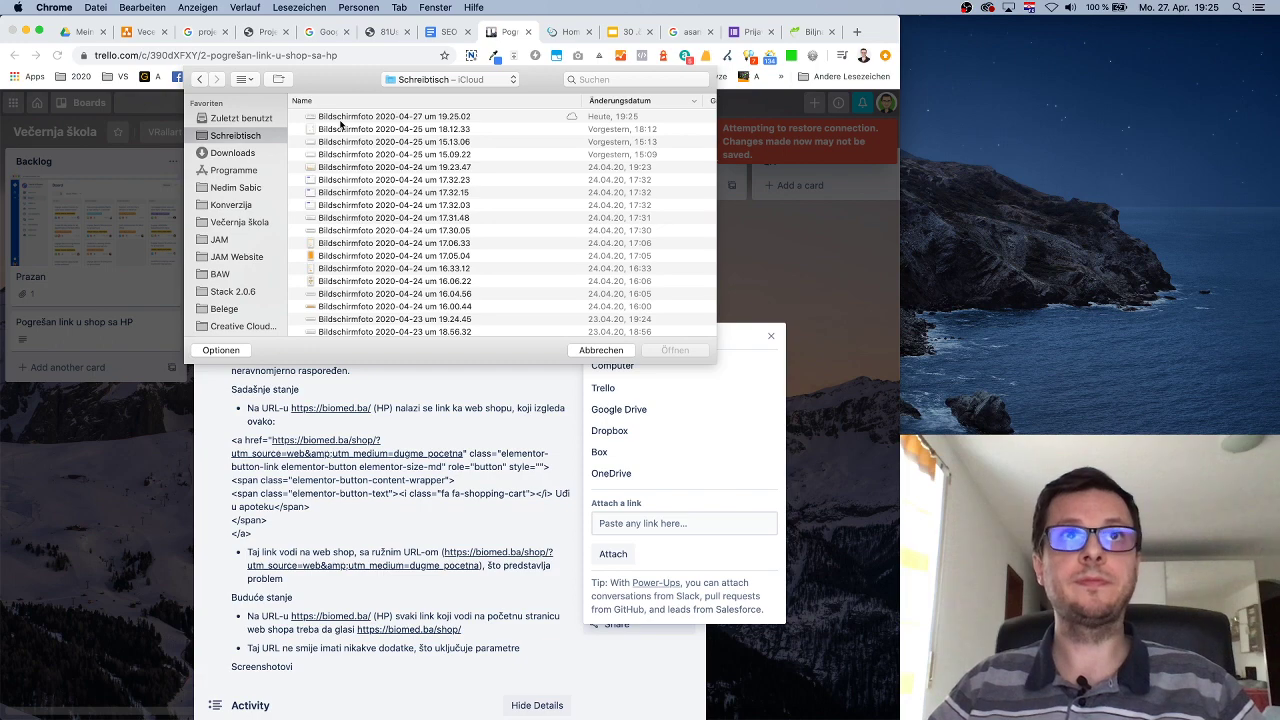
double_click(341, 124)
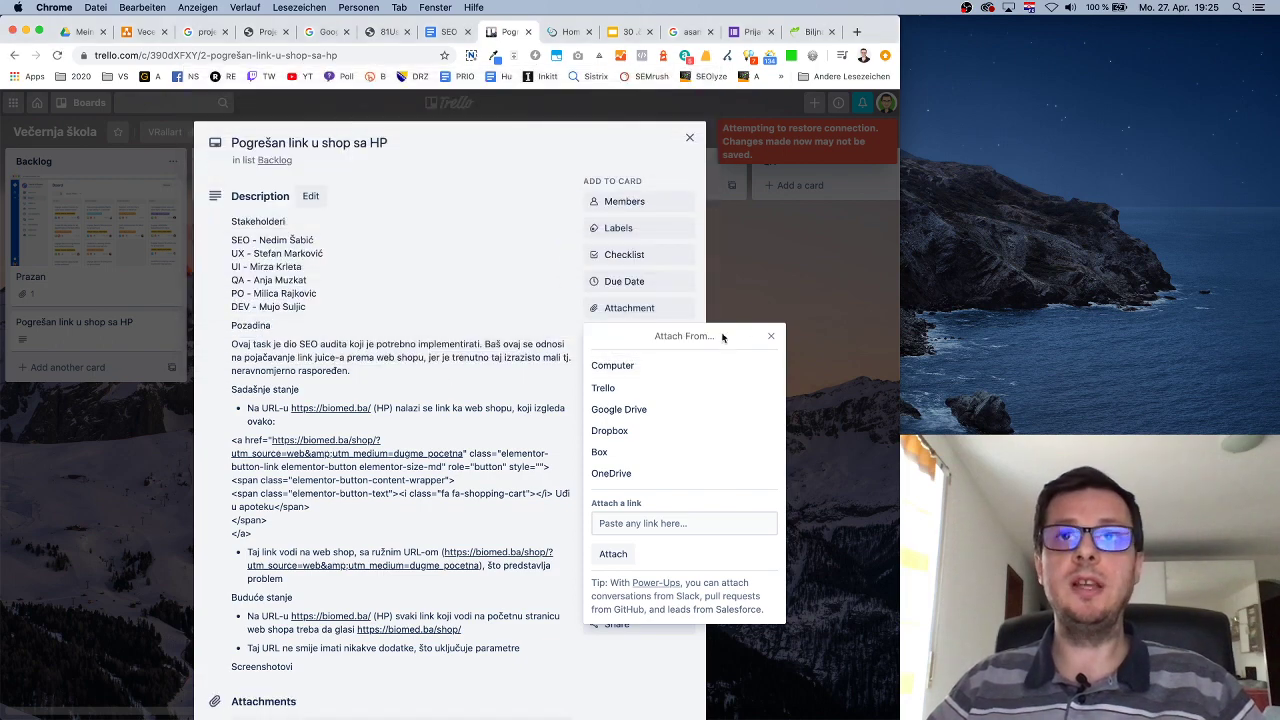
click(772, 337)
scroll(380, 520, down, 5)
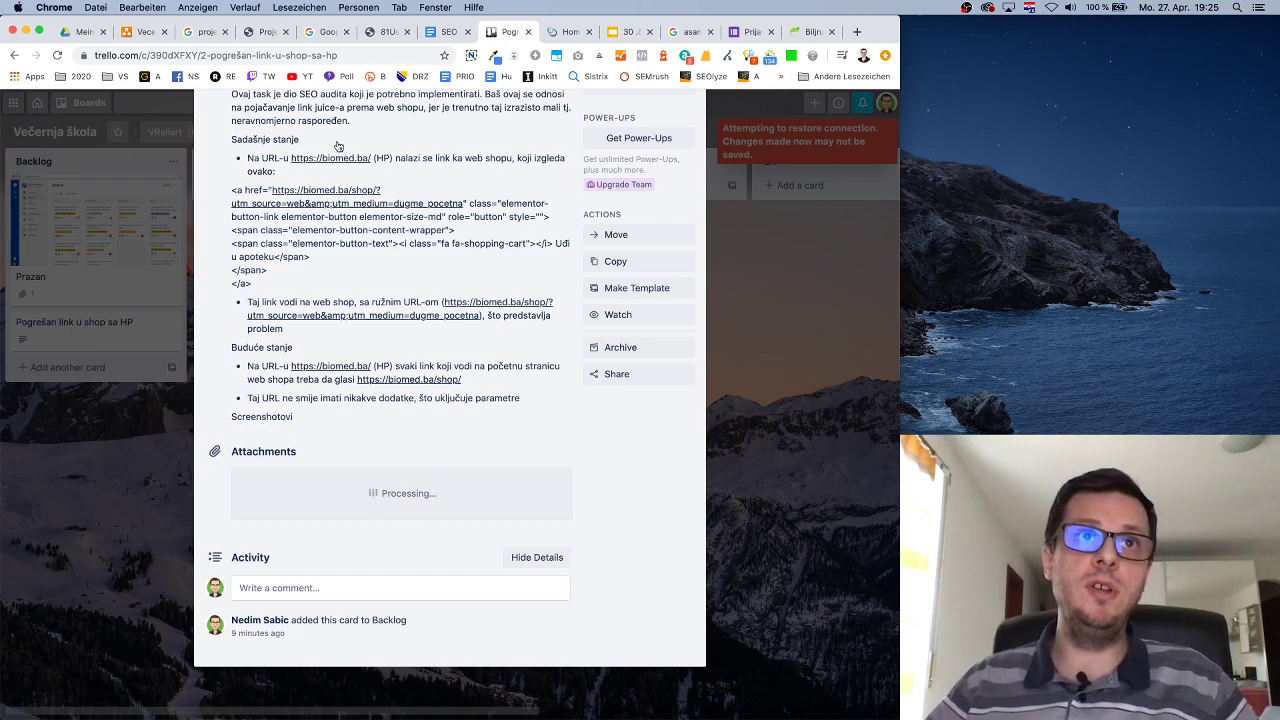
scroll(432, 126, up, 2)
scroll(432, 126, up, 1)
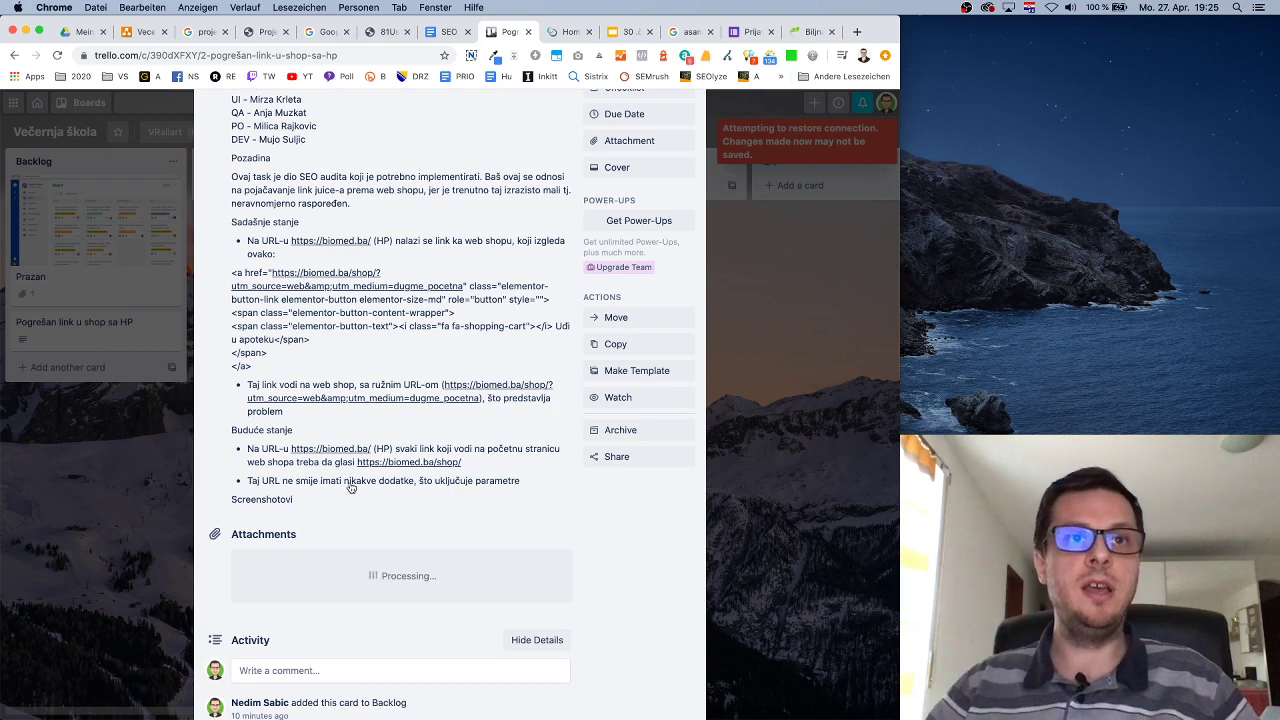
scroll(350, 487, up, 1)
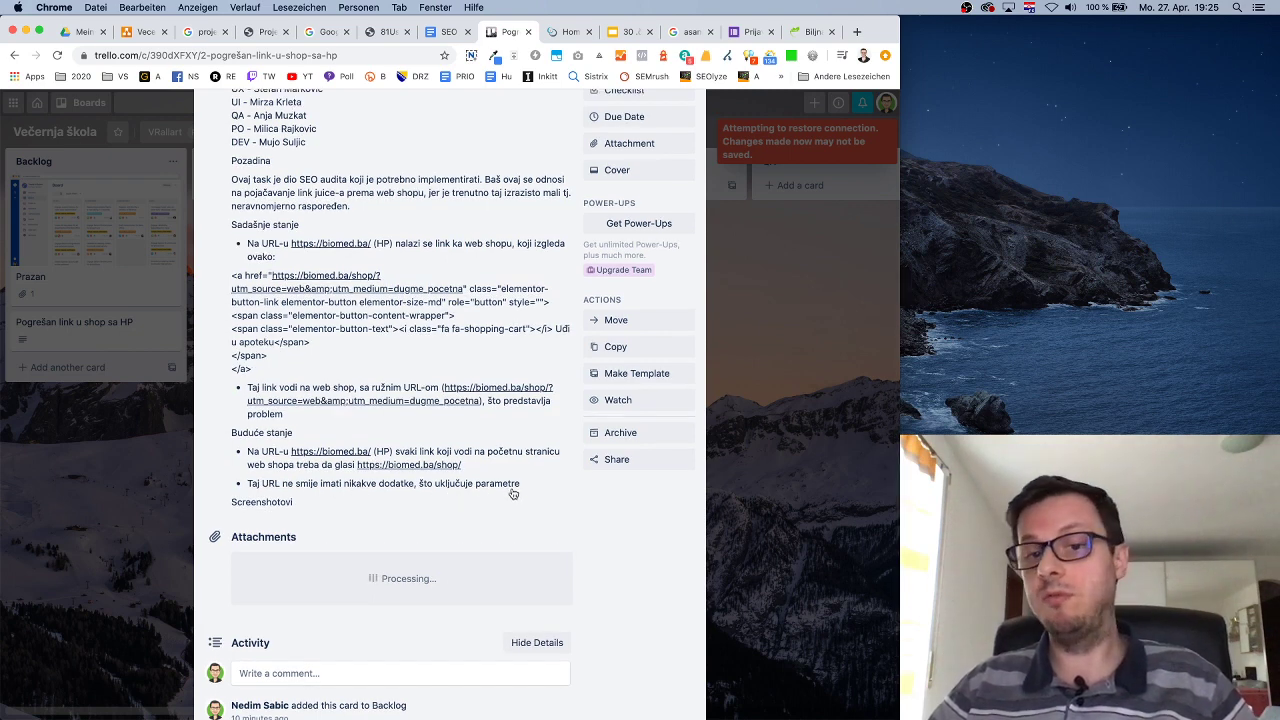
scroll(485, 485, up, 3)
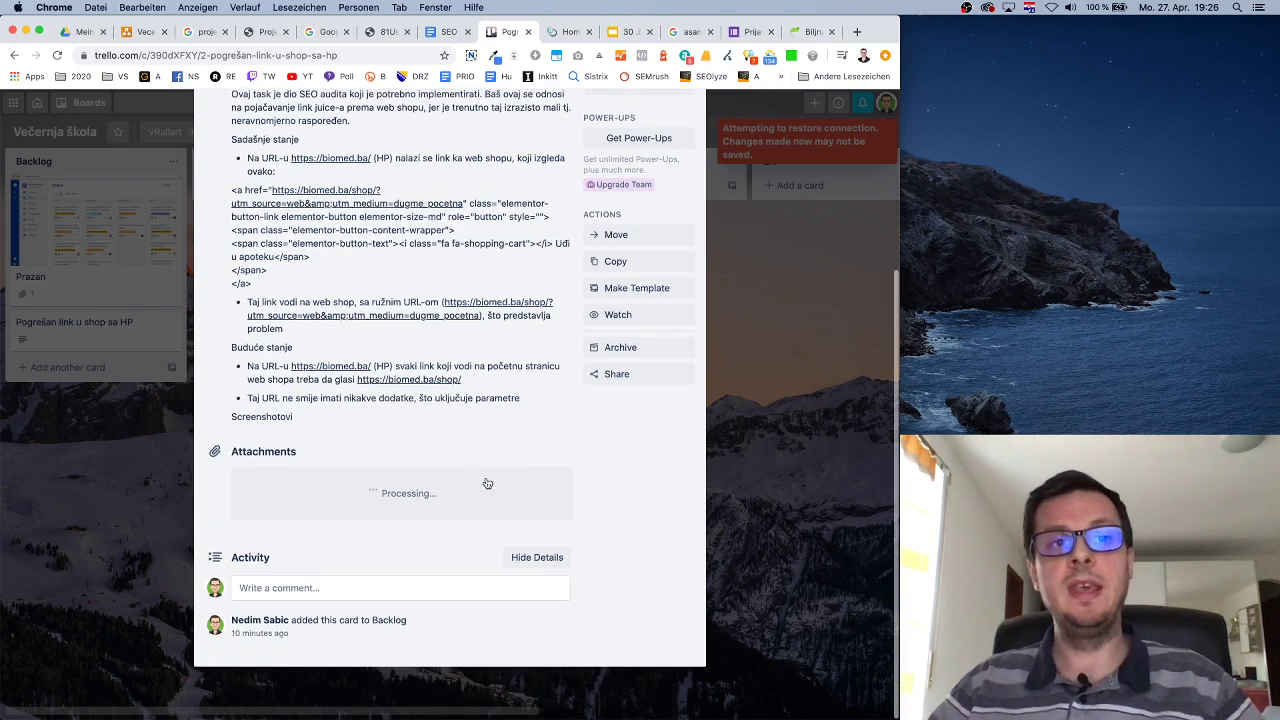
scroll(477, 428, down, 4)
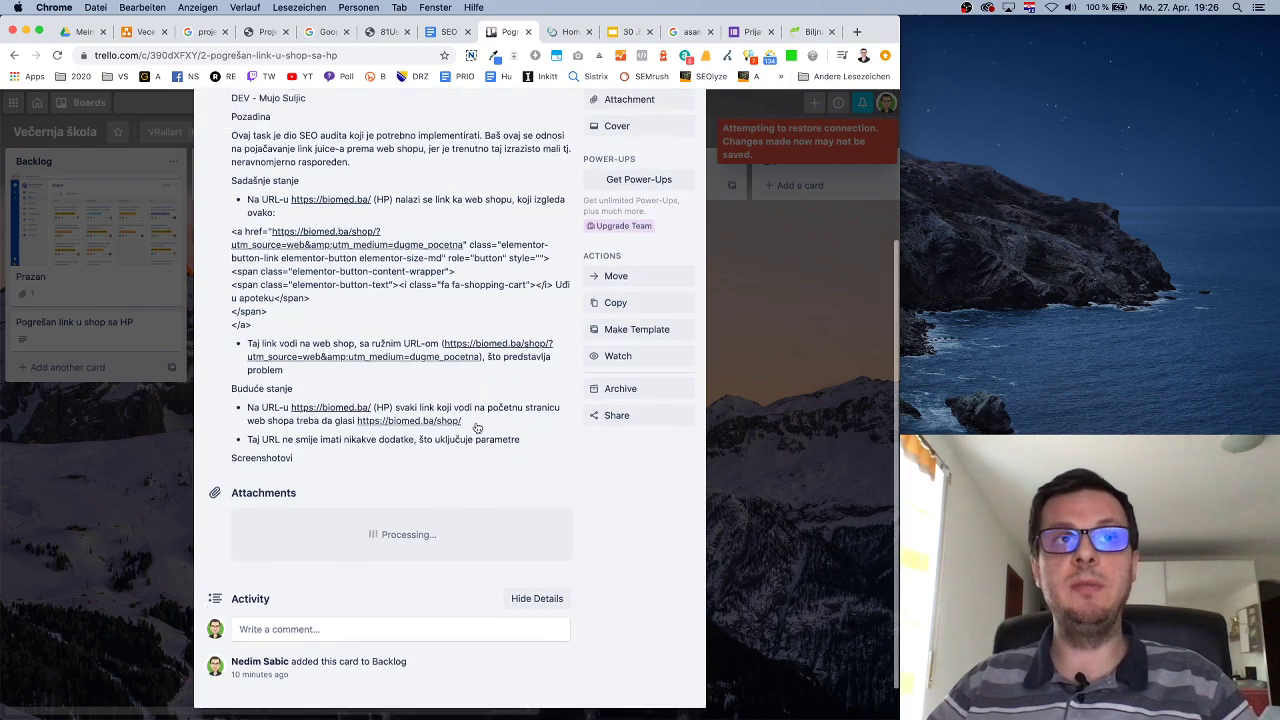
scroll(477, 428, up, 5)
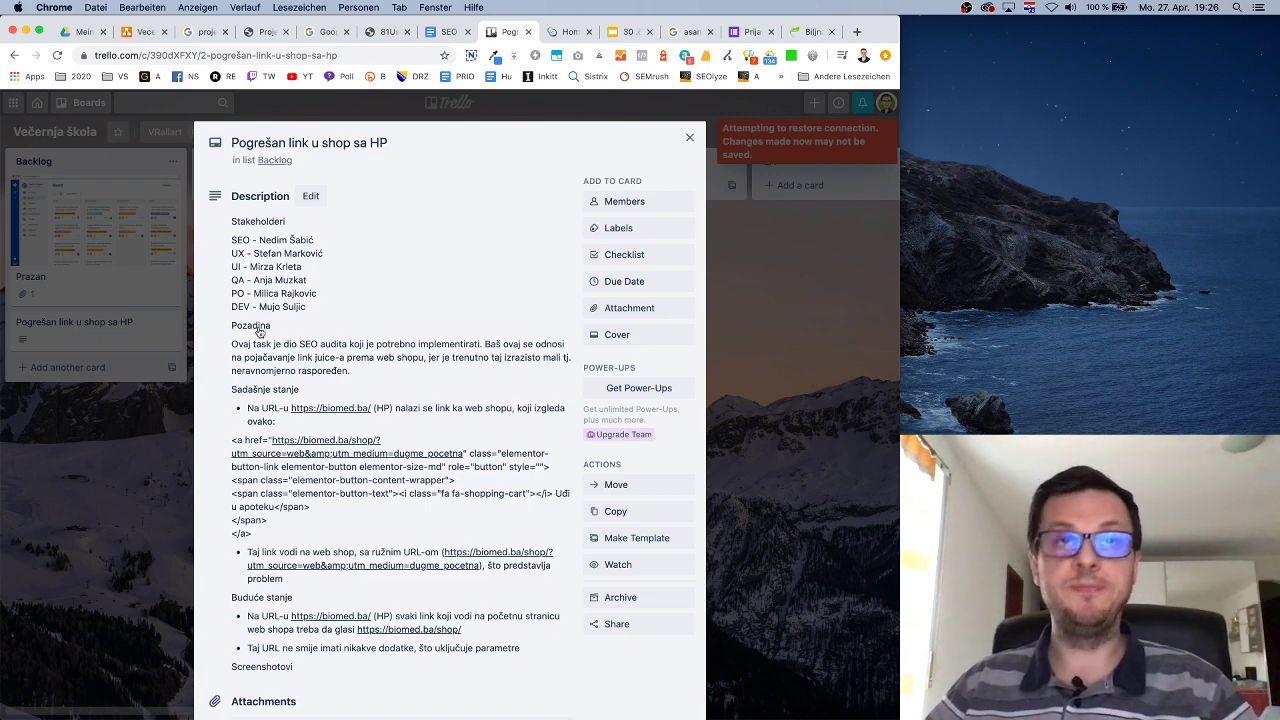
Close the card and find the Biljne kapi recommendation in the 'SEO (audit) plan biomed.ba' document.
click(689, 137)
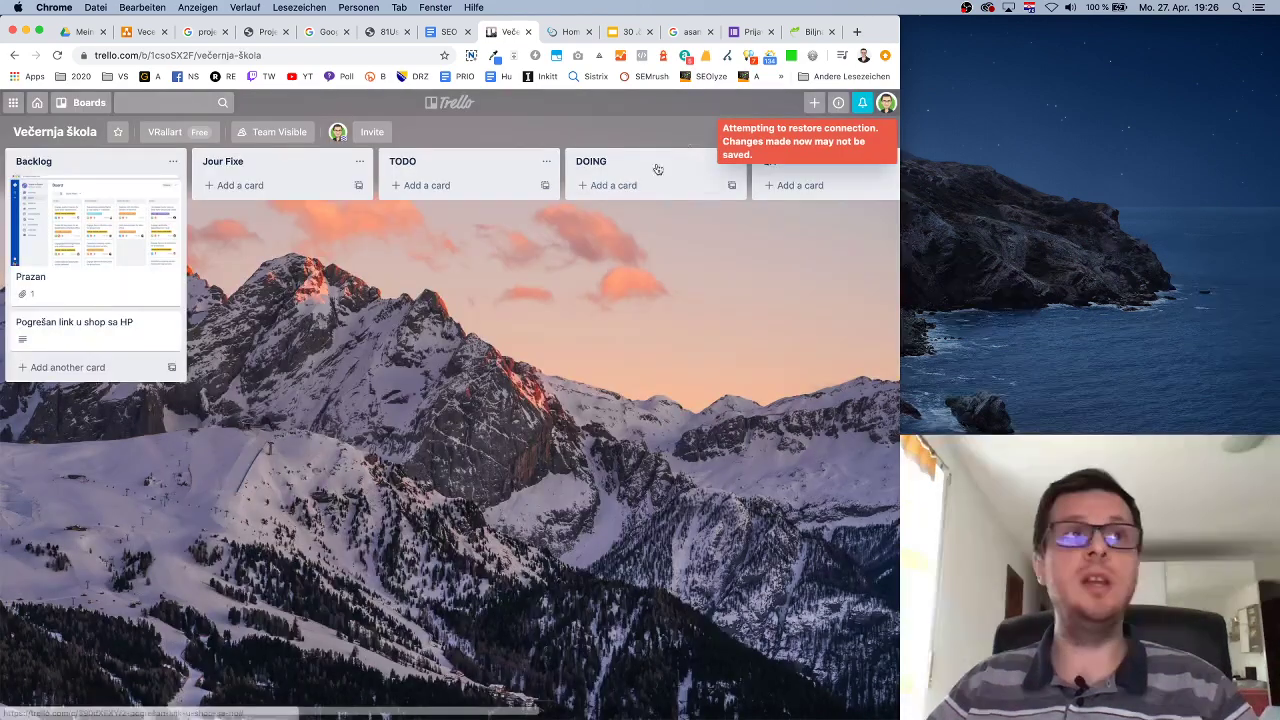
click(446, 31)
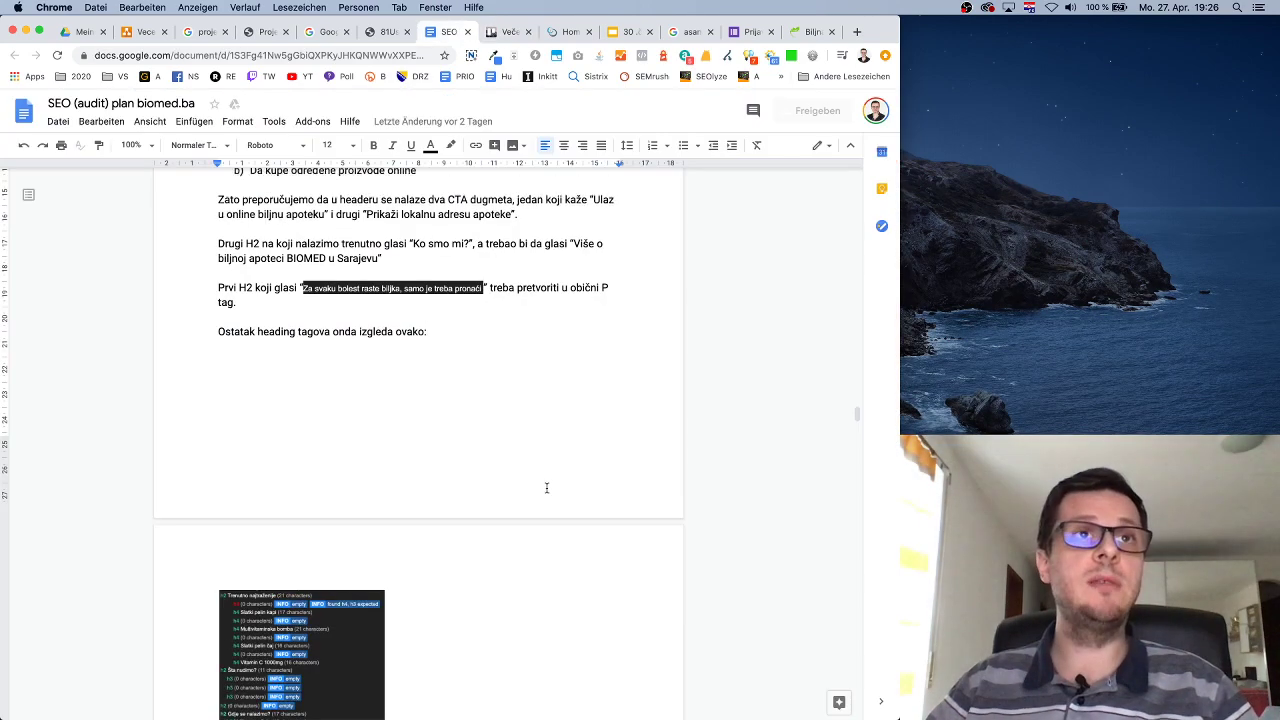
scroll(530, 430, up, 10)
scroll(526, 404, up, 3)
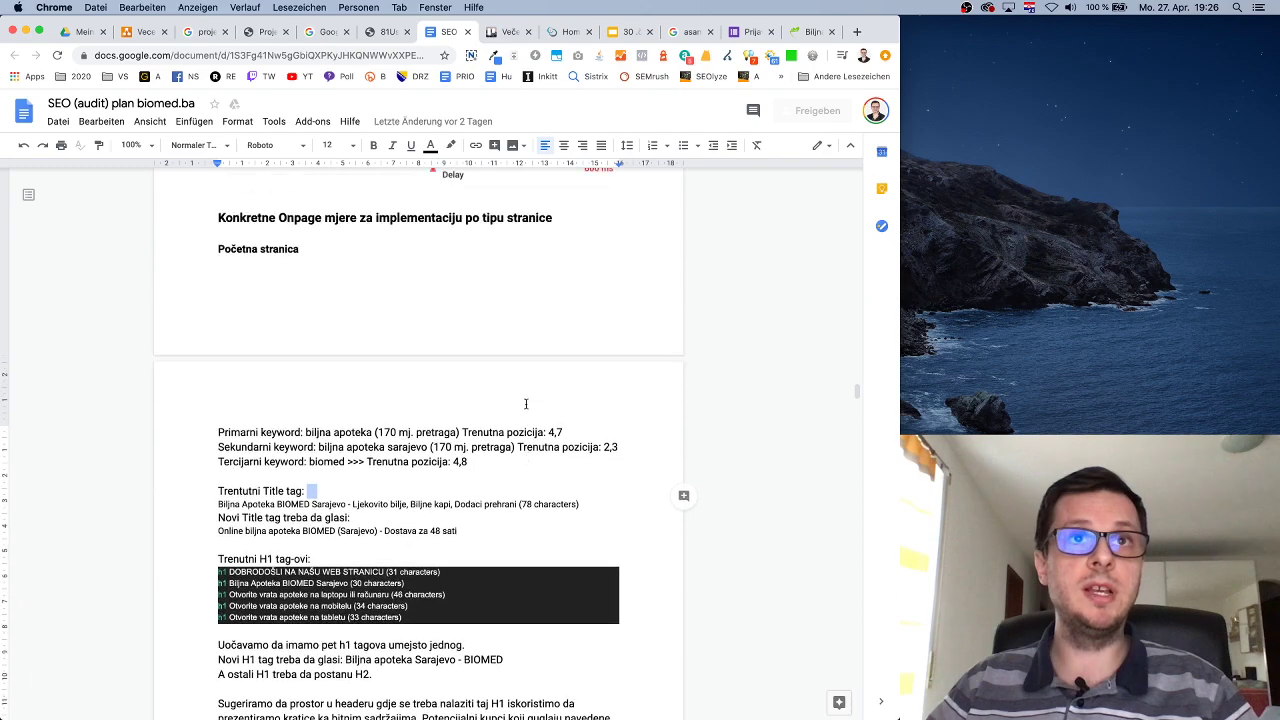
scroll(526, 404, up, 5)
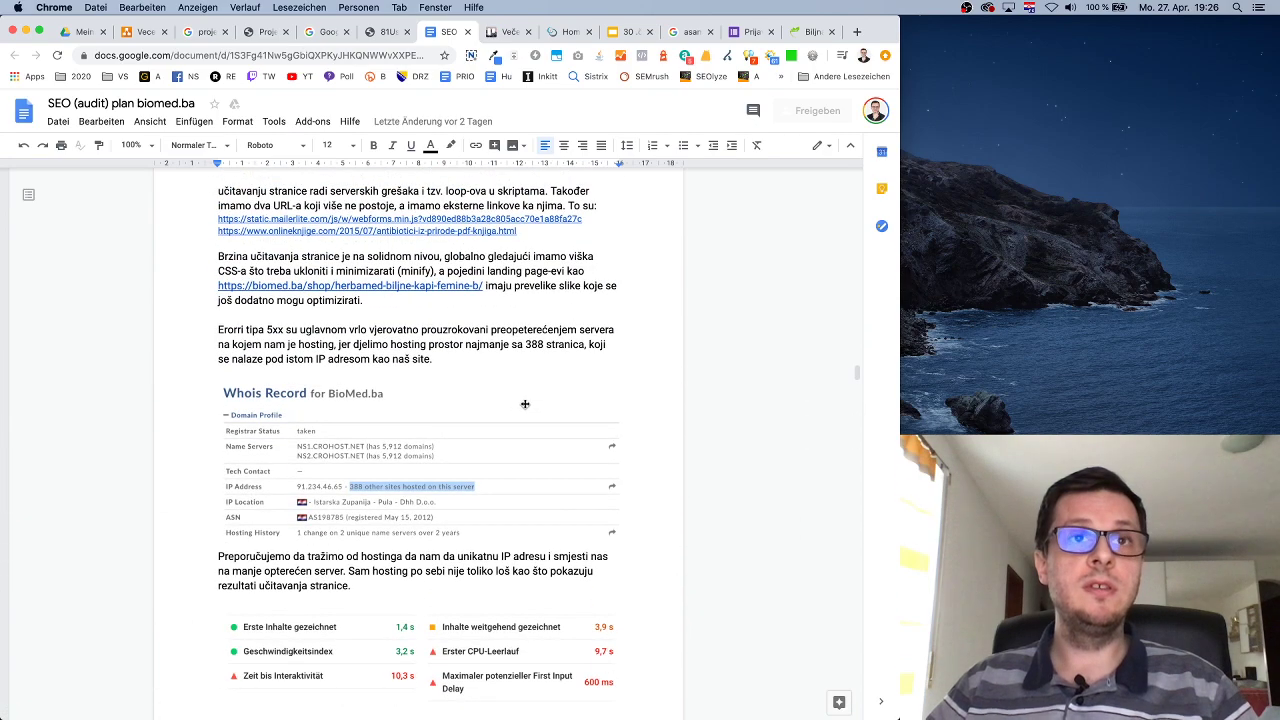
scroll(525, 404, up, 15)
scroll(524, 435, down, 4)
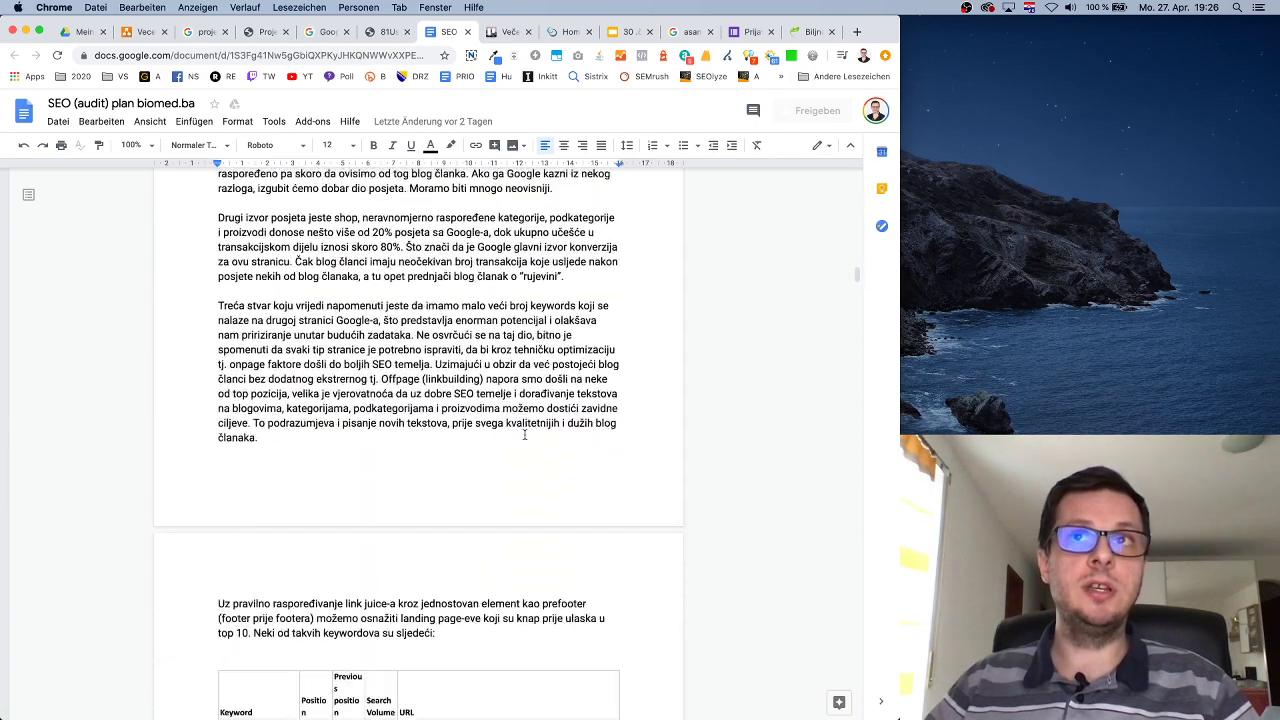
scroll(524, 435, down, 20)
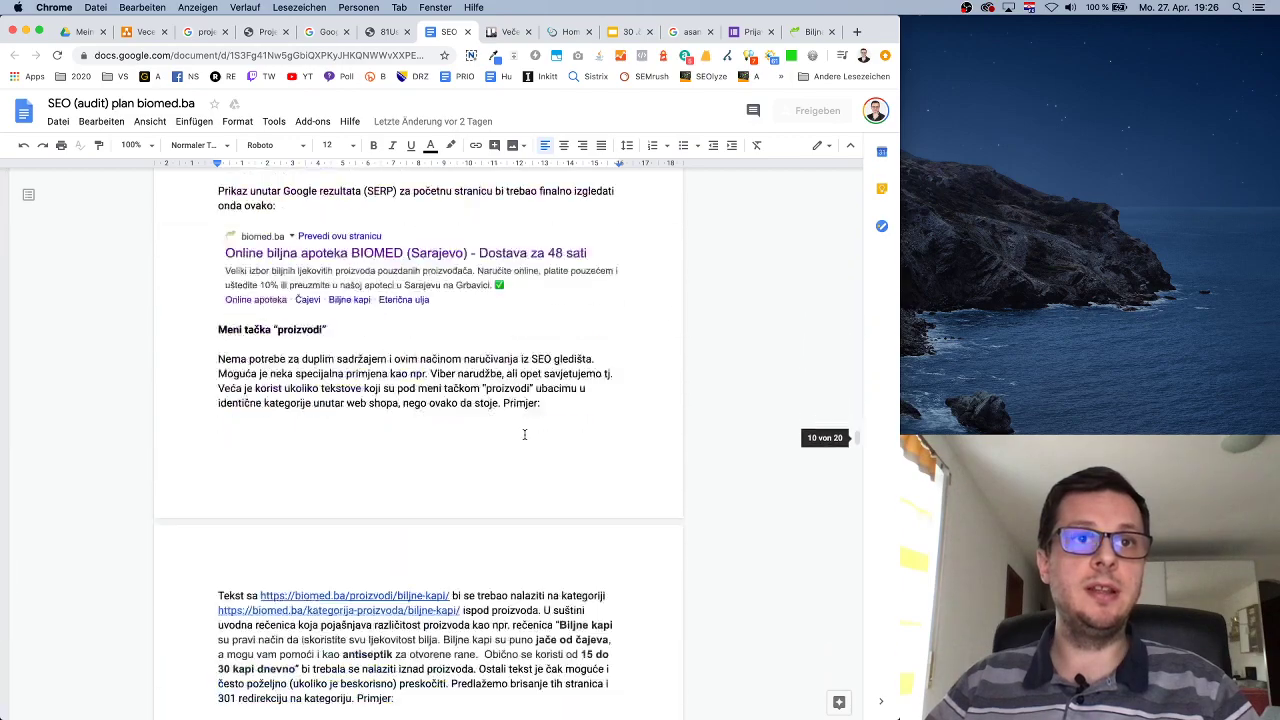
scroll(524, 434, down, 1)
scroll(524, 434, down, 1)
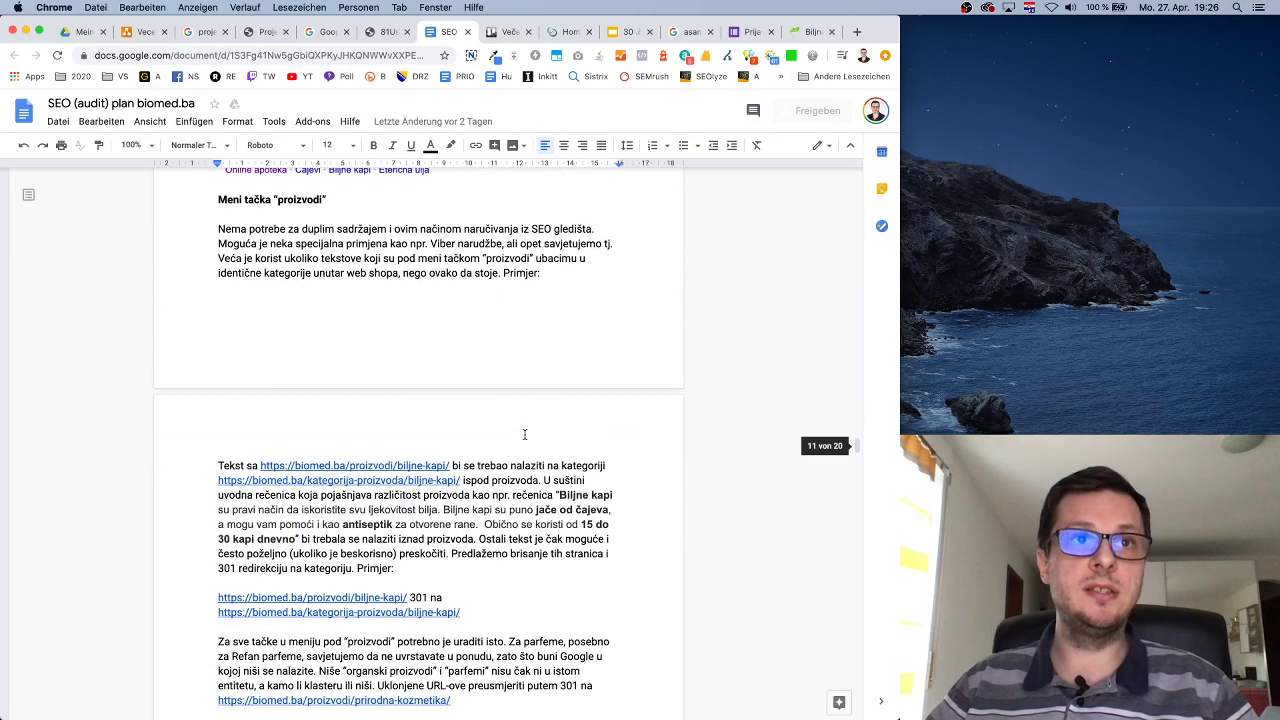
scroll(524, 434, down, 1)
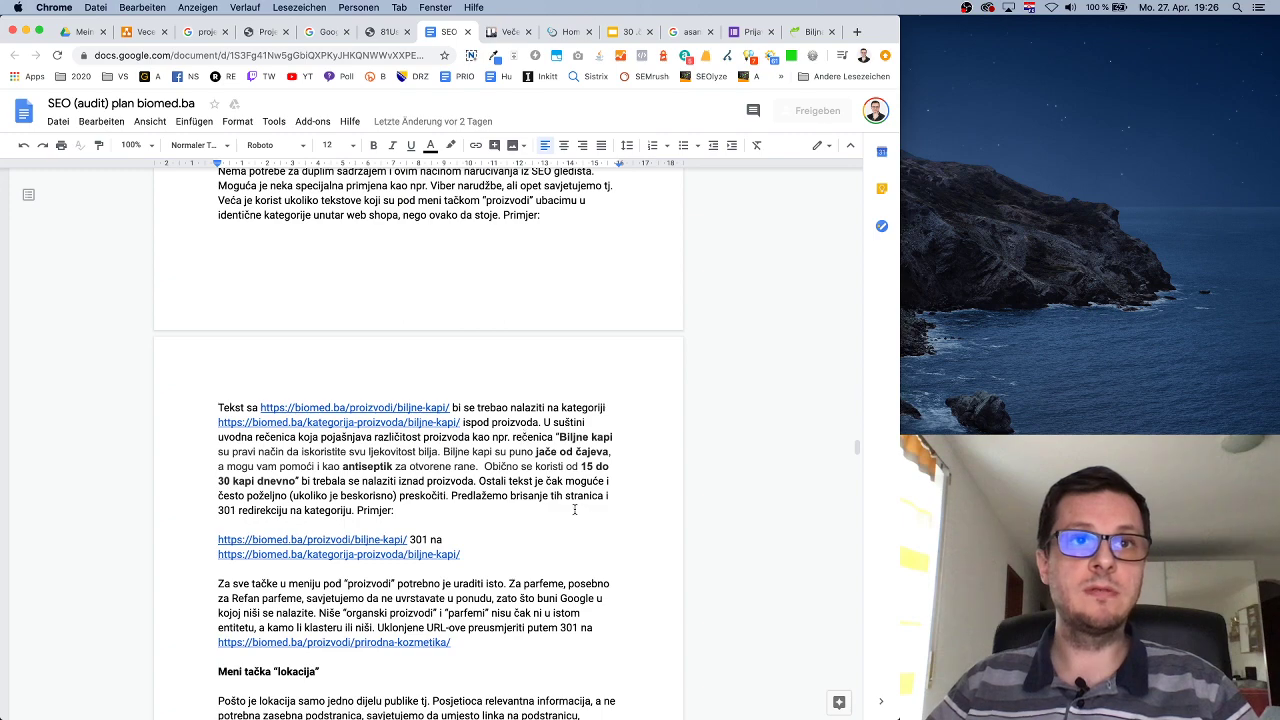
scroll(574, 510, down, 1)
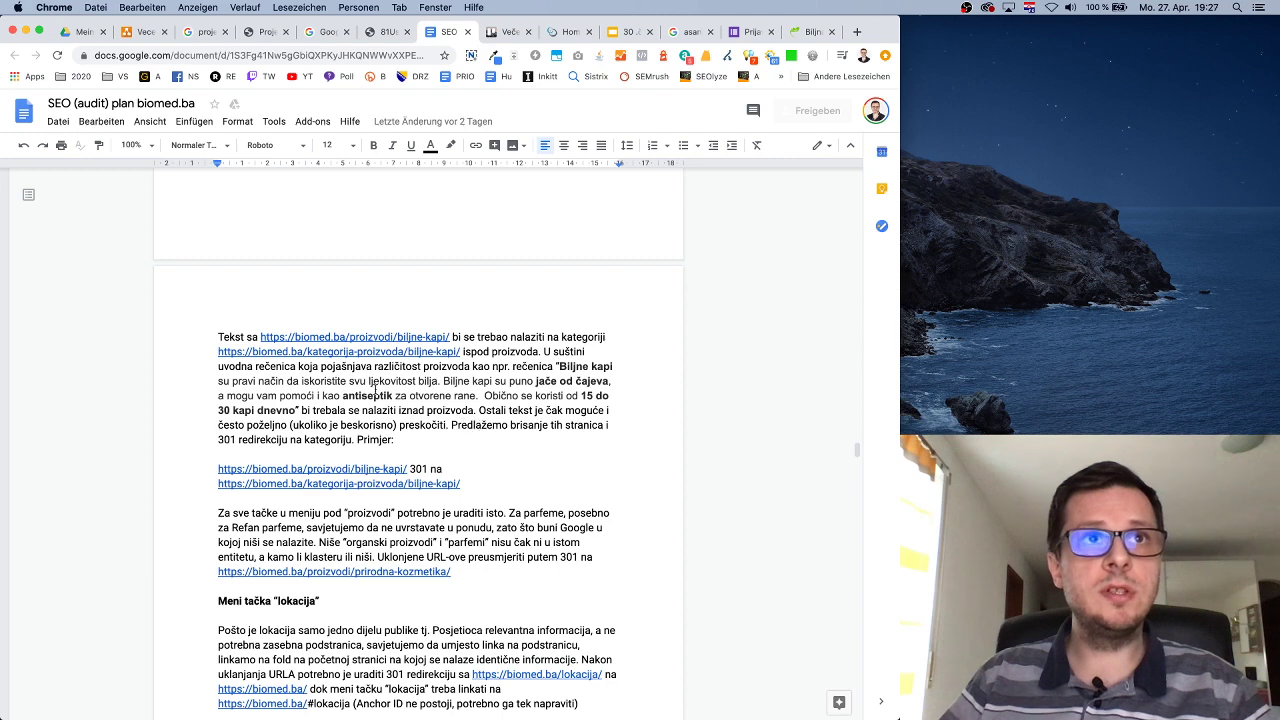
scroll(507, 380, up, 1)
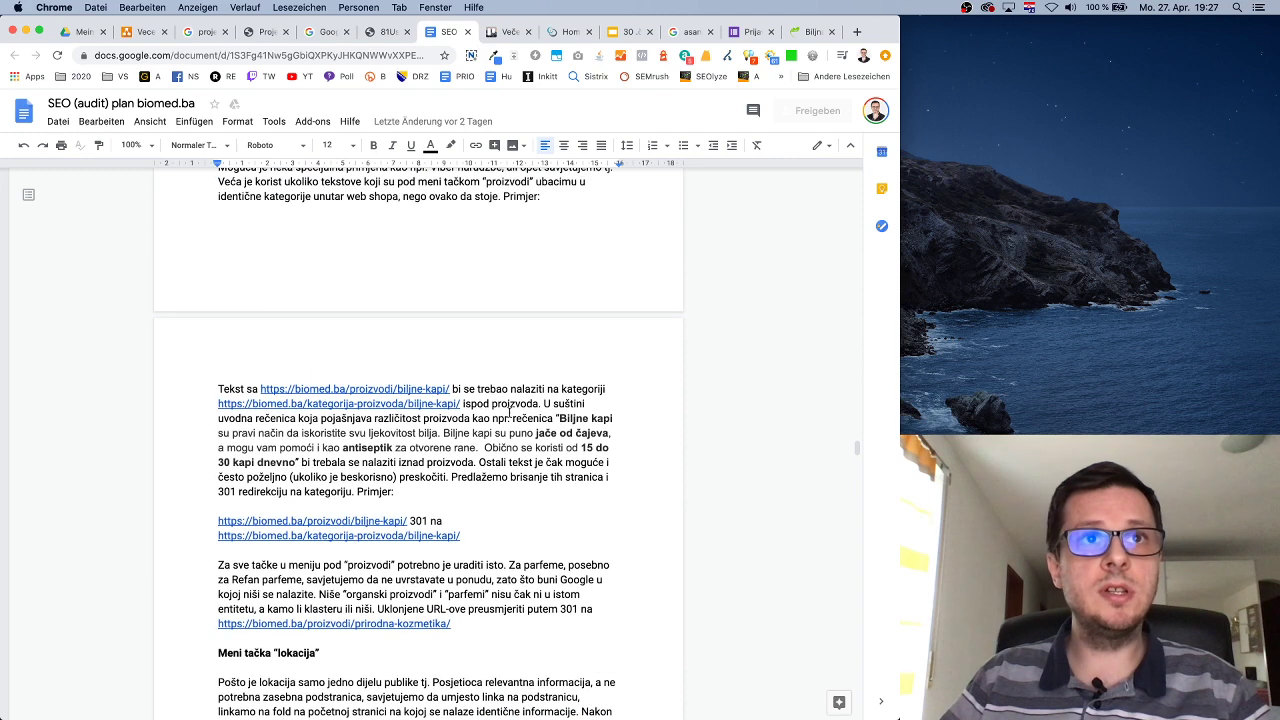
scroll(538, 409, up, 1)
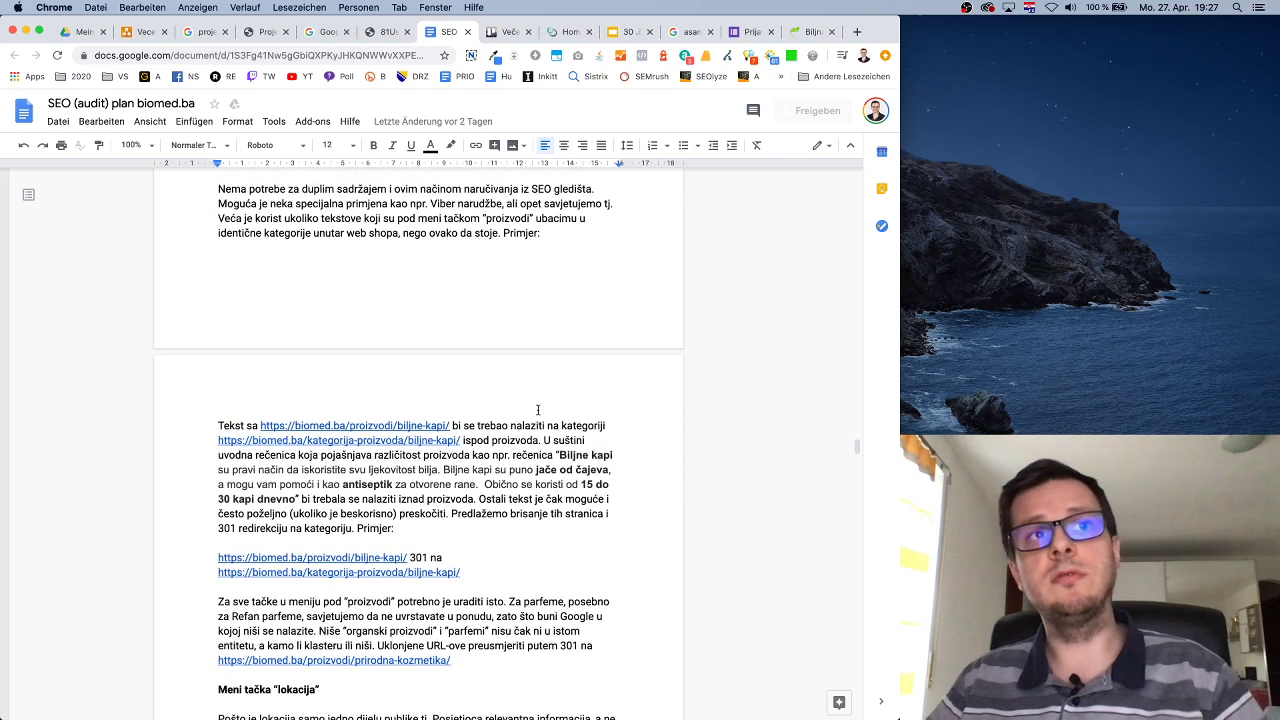
Open the Biljne kapi product link in a new tab and preview the category link.
click(355, 426)
click(354, 450)
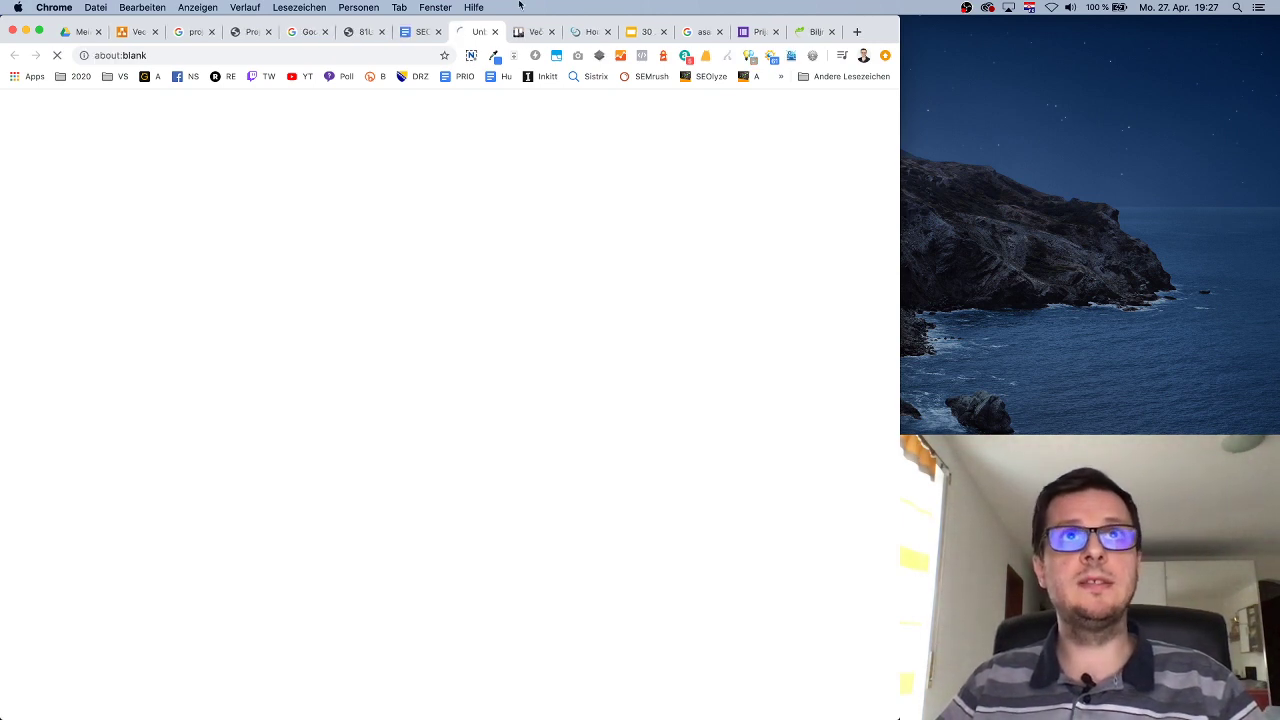
click(422, 33)
click(349, 432)
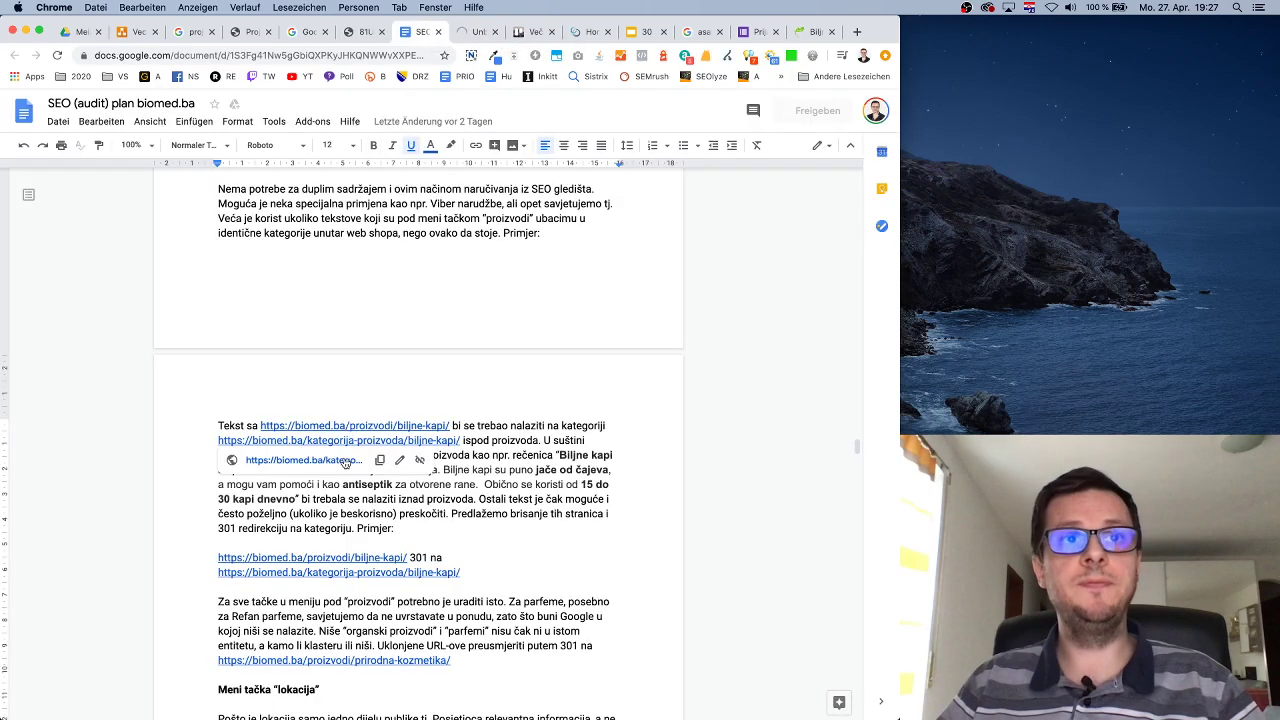
Open the Biljne kapi category page, compare it with the product page, and bookmark it.
click(345, 456)
scroll(426, 277, down, 3)
scroll(426, 277, down, 8)
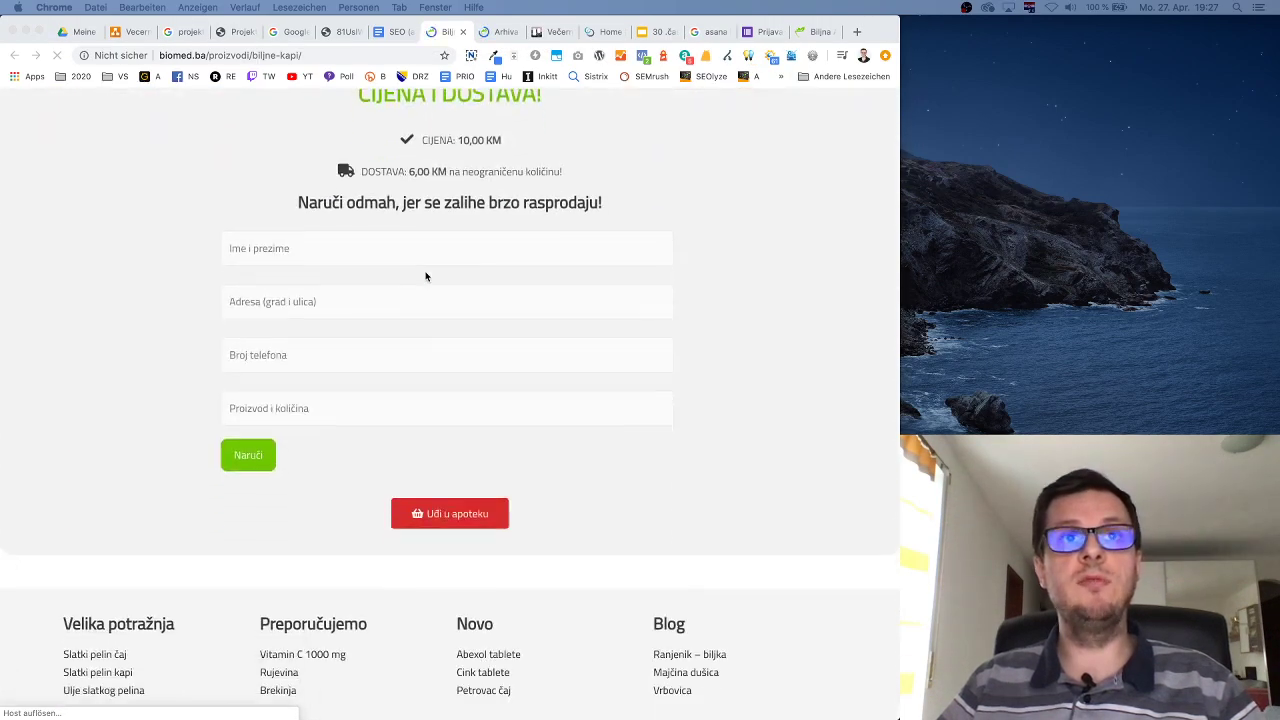
scroll(426, 277, up, 11)
click(498, 33)
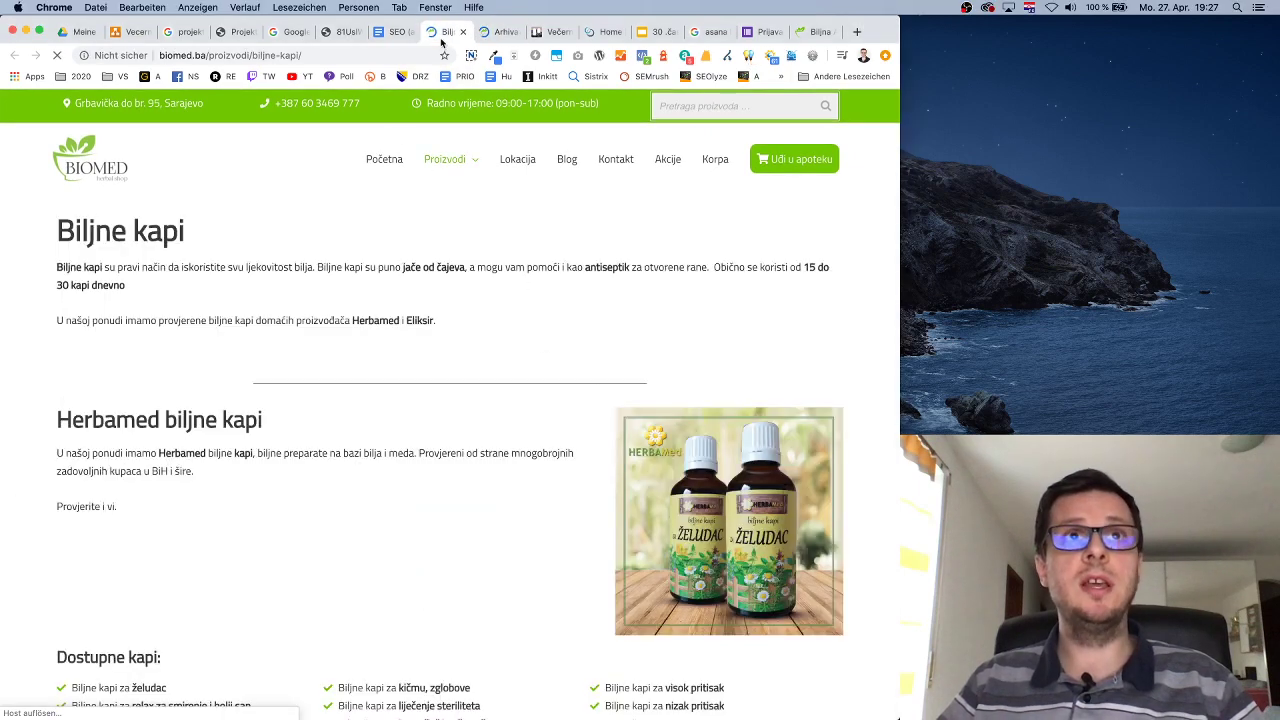
drag(170, 289, 25, 270)
click(308, 336)
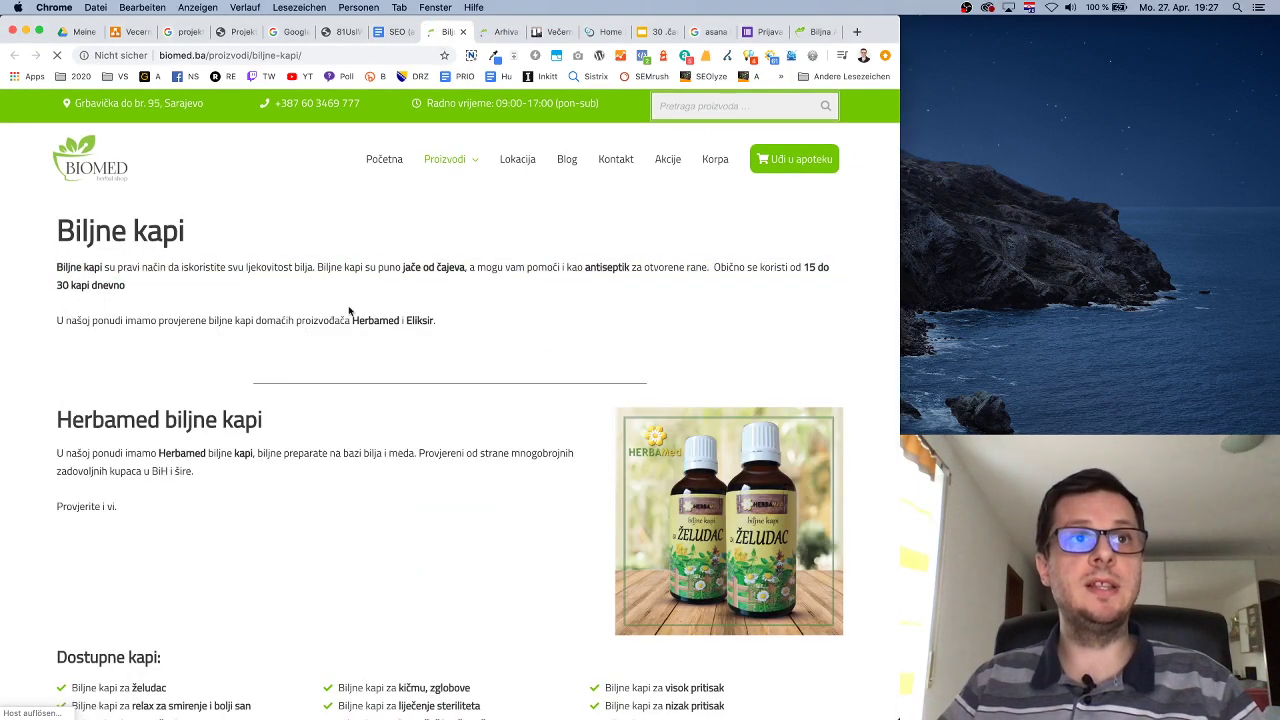
click(495, 33)
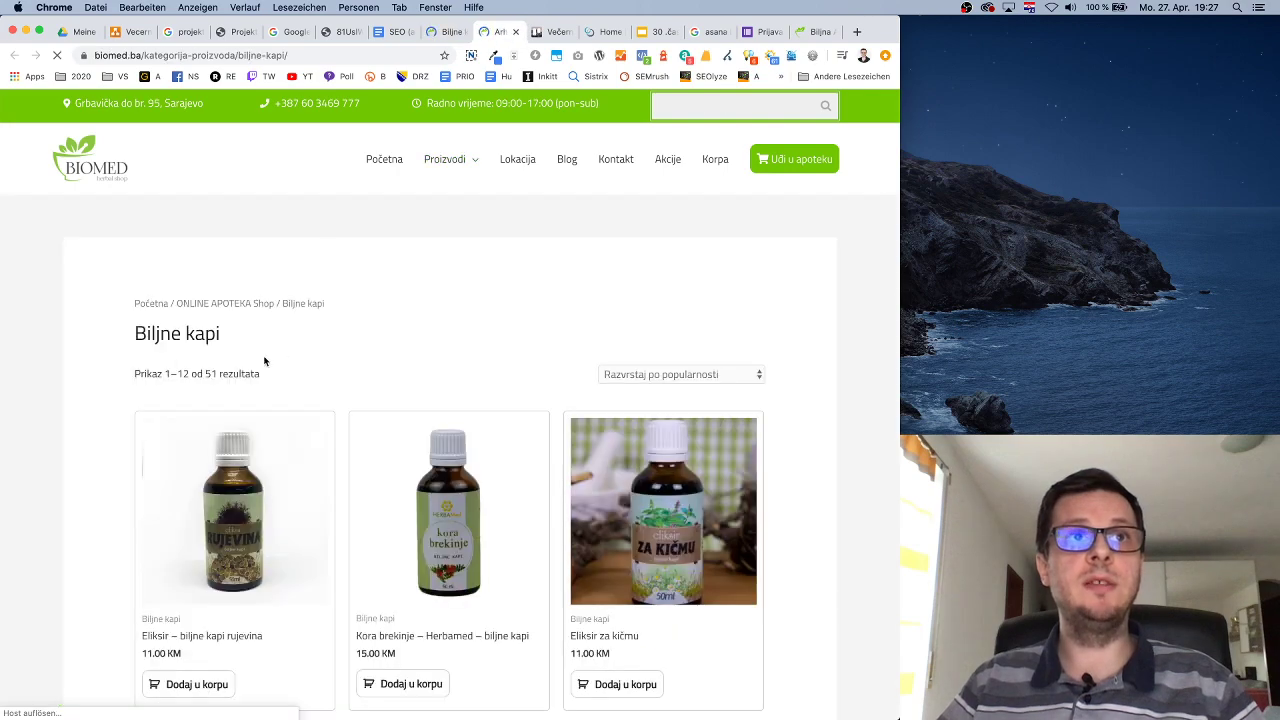
click(443, 55)
Review the product page again, then move the Večernja škola Trello tab ahead of the biomed tabs.
click(447, 31)
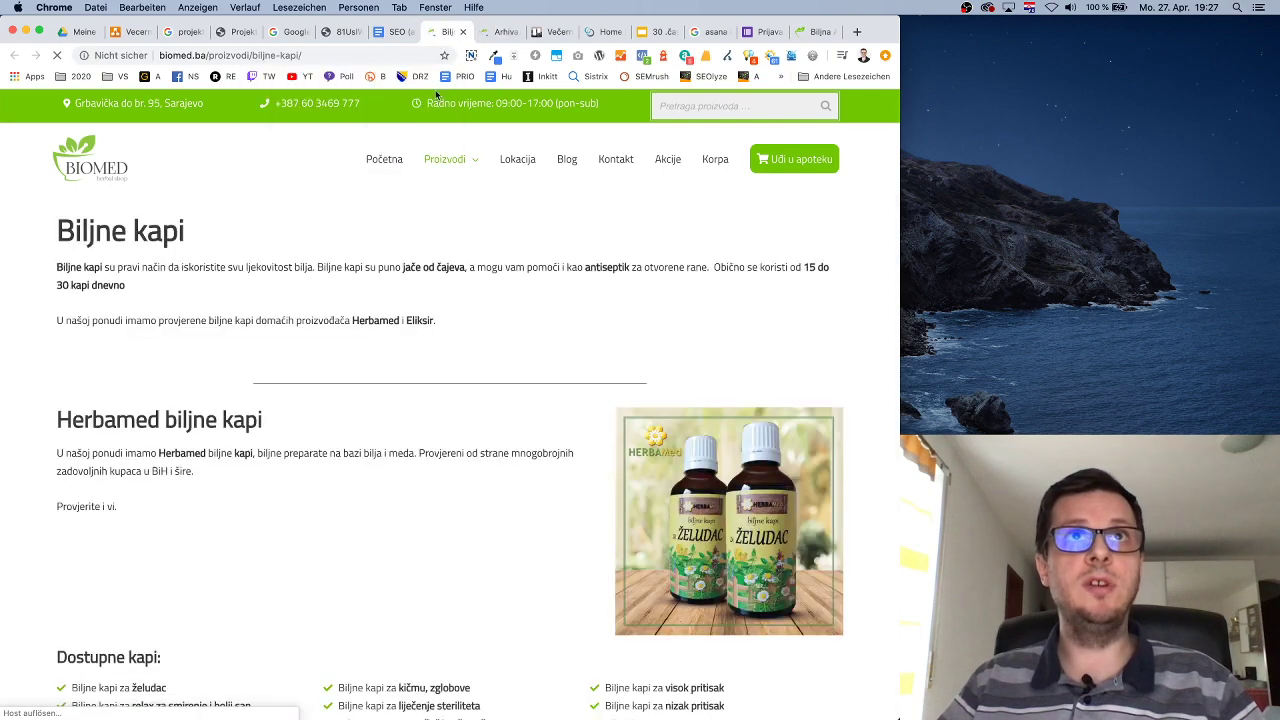
scroll(527, 400, down, 10)
scroll(527, 400, down, 5)
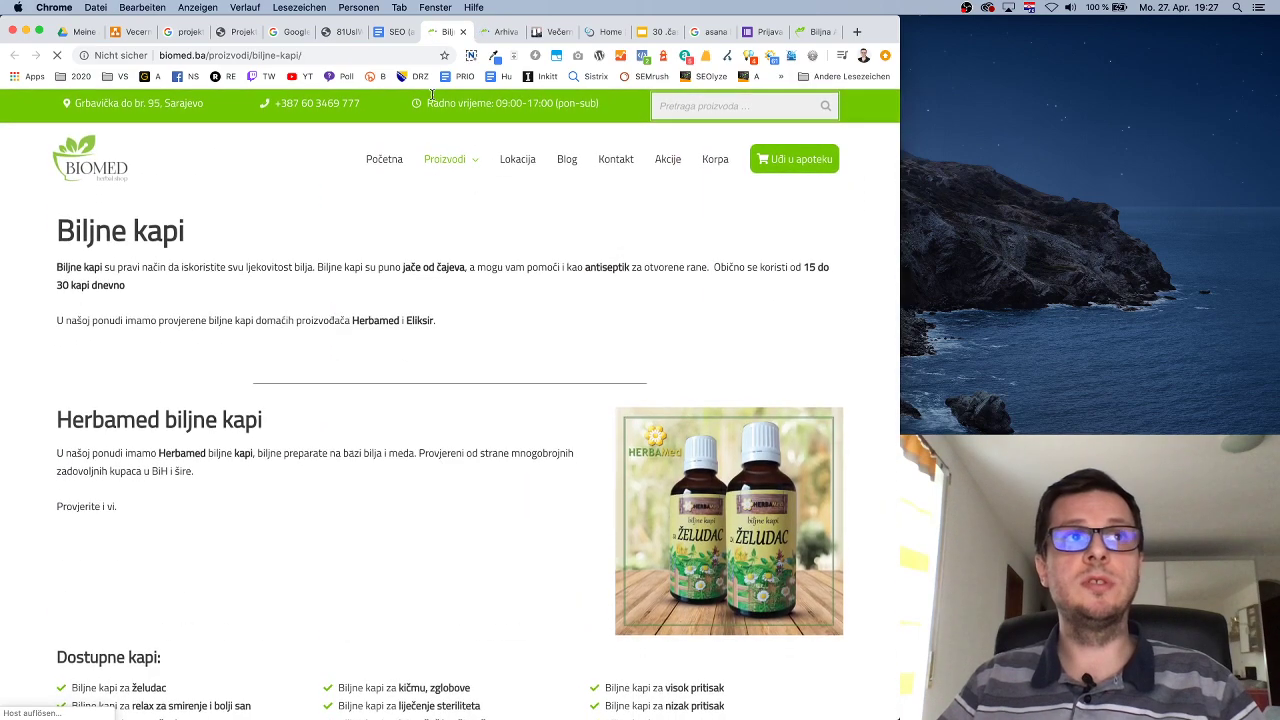
click(500, 31)
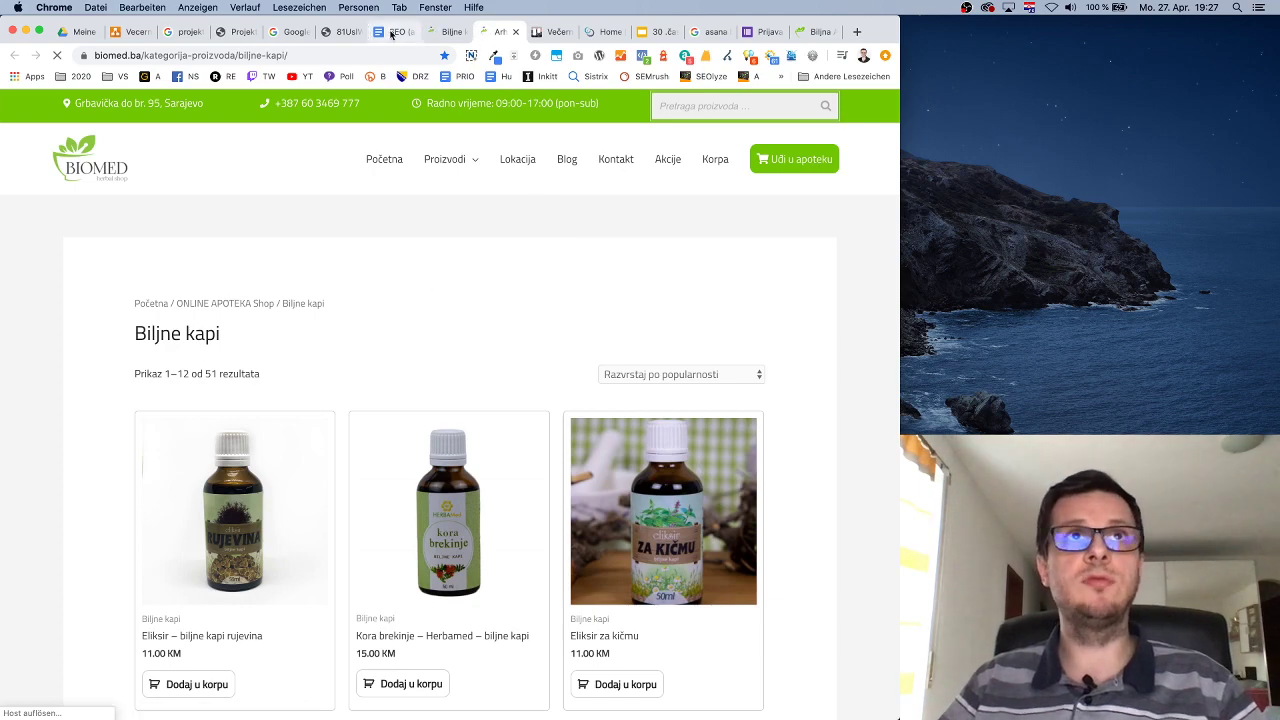
click(346, 33)
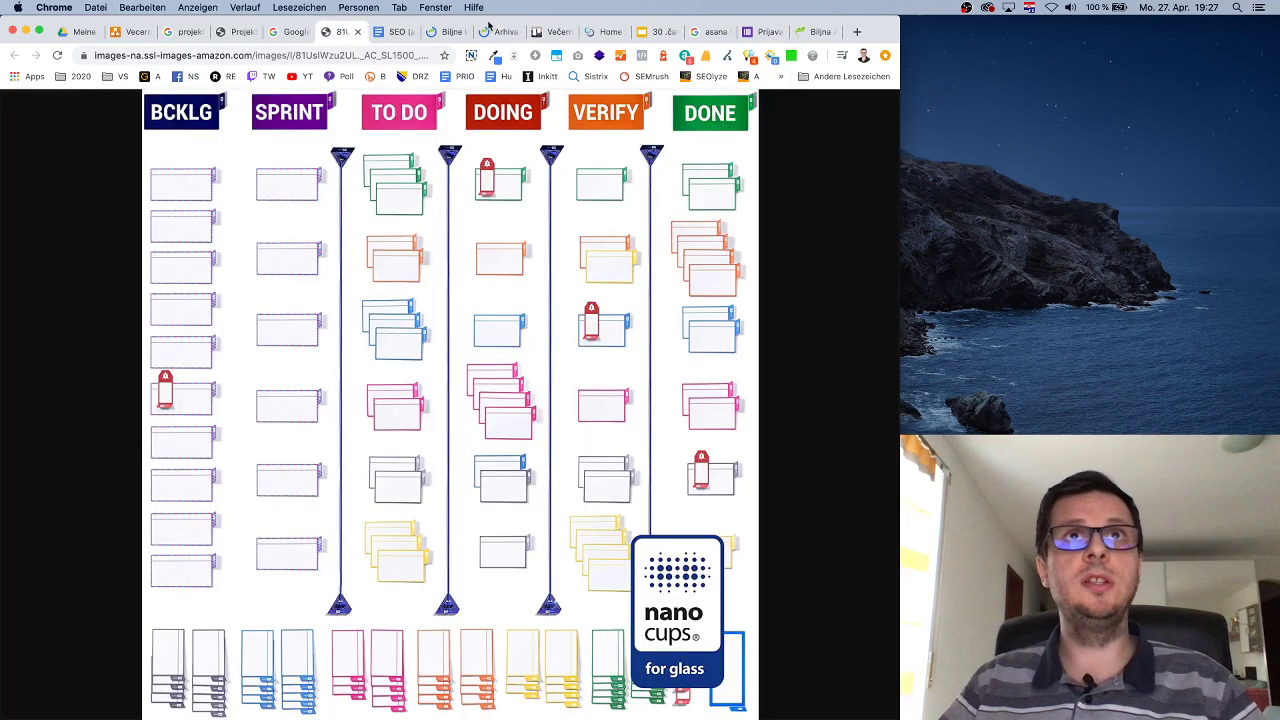
click(533, 33)
drag(533, 33, 437, 33)
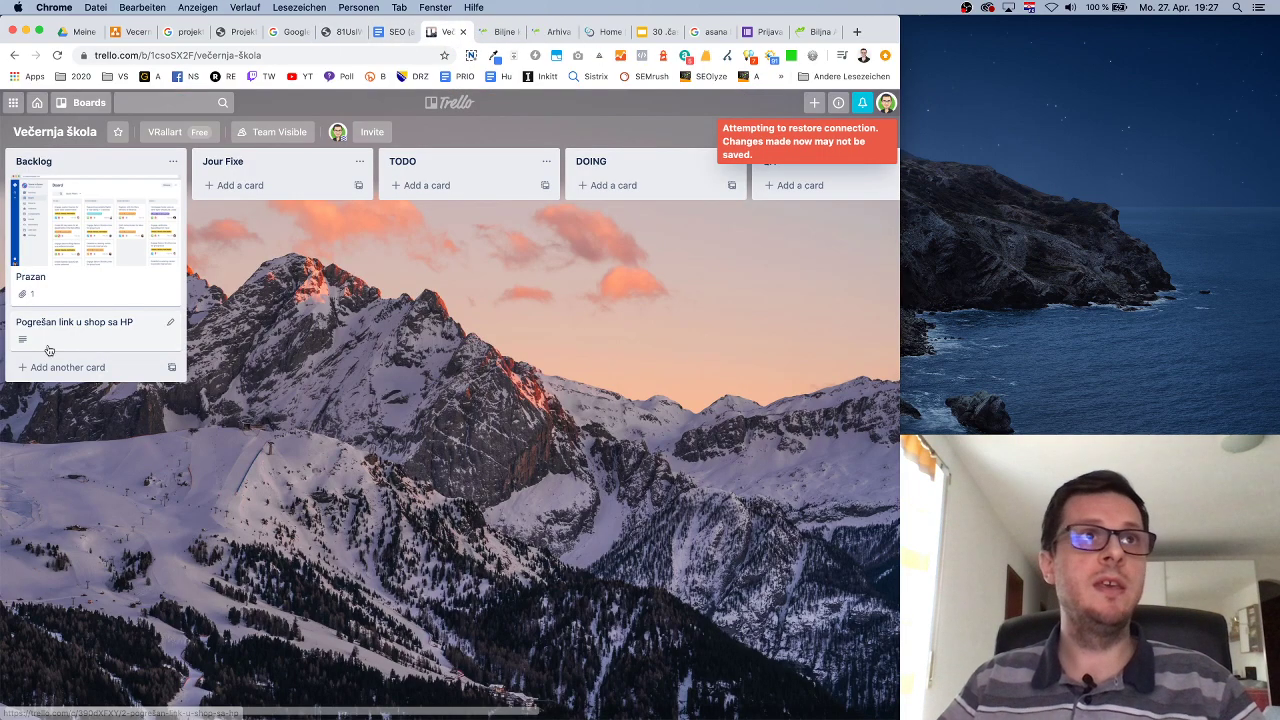
Create a Backlog card titled 'Brisanje LP "Biljne kapi"' and start editing its description.
click(72, 369)
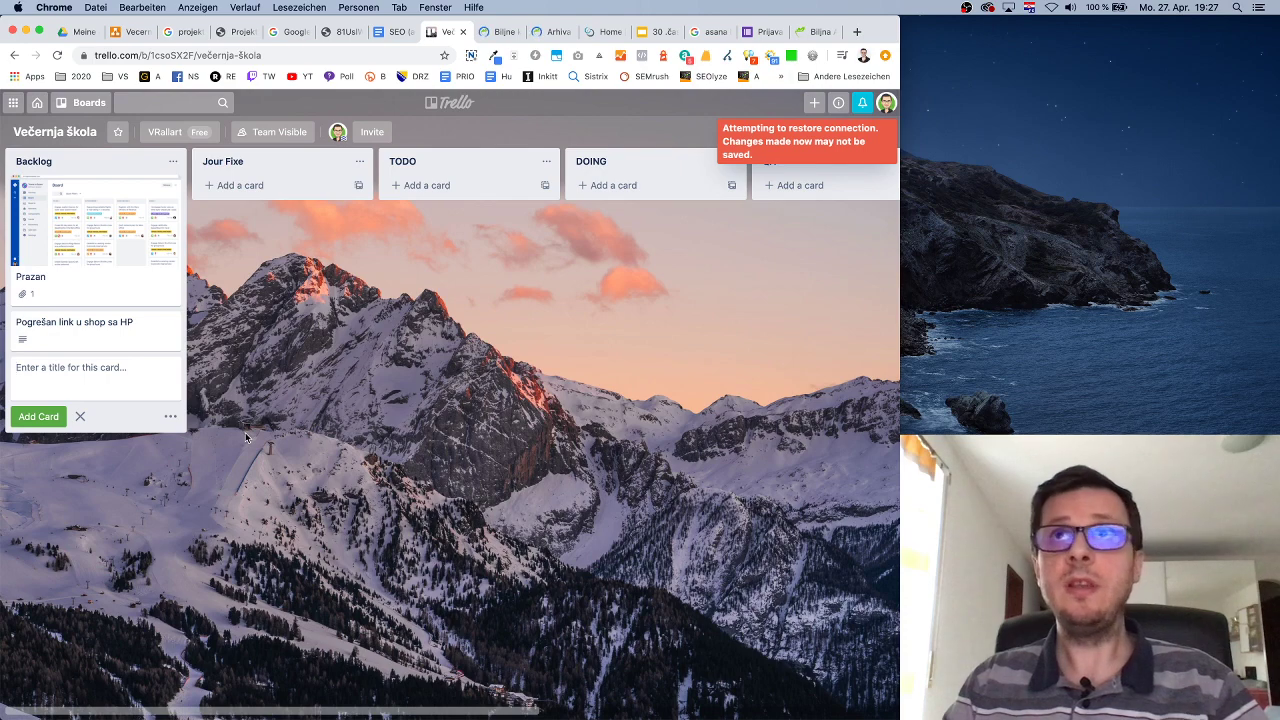
text(B)
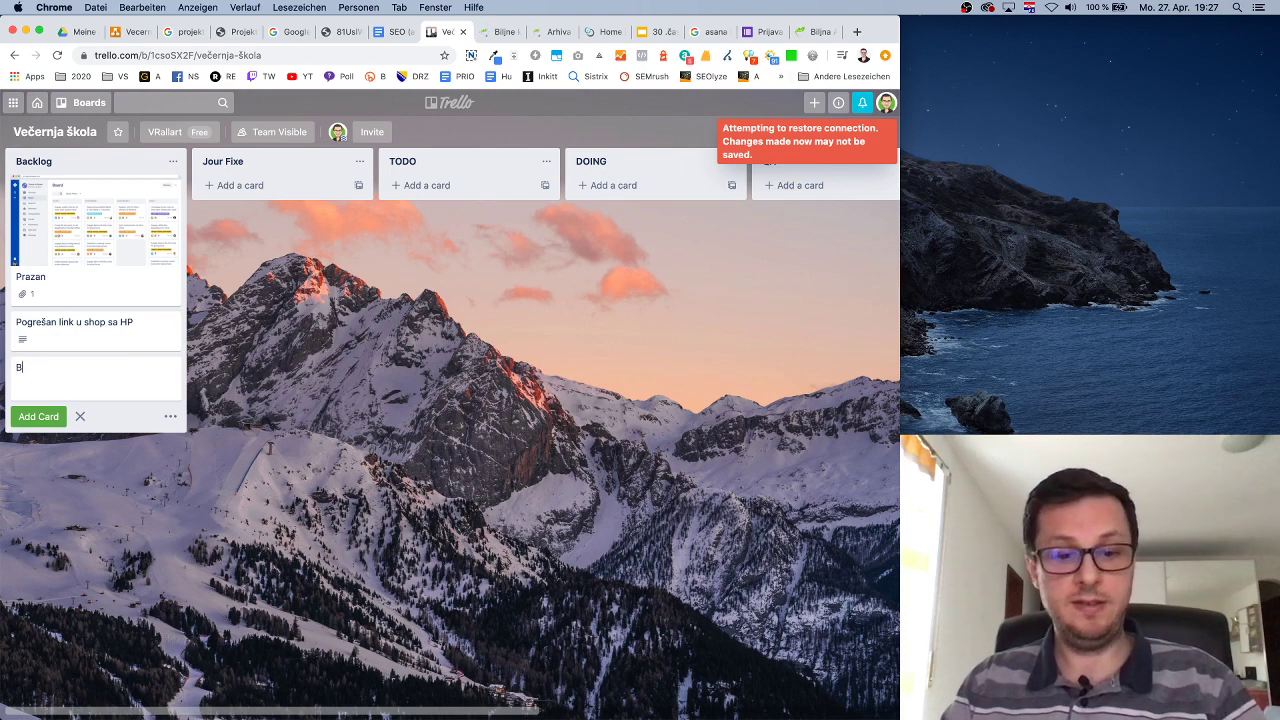
text(risanje )
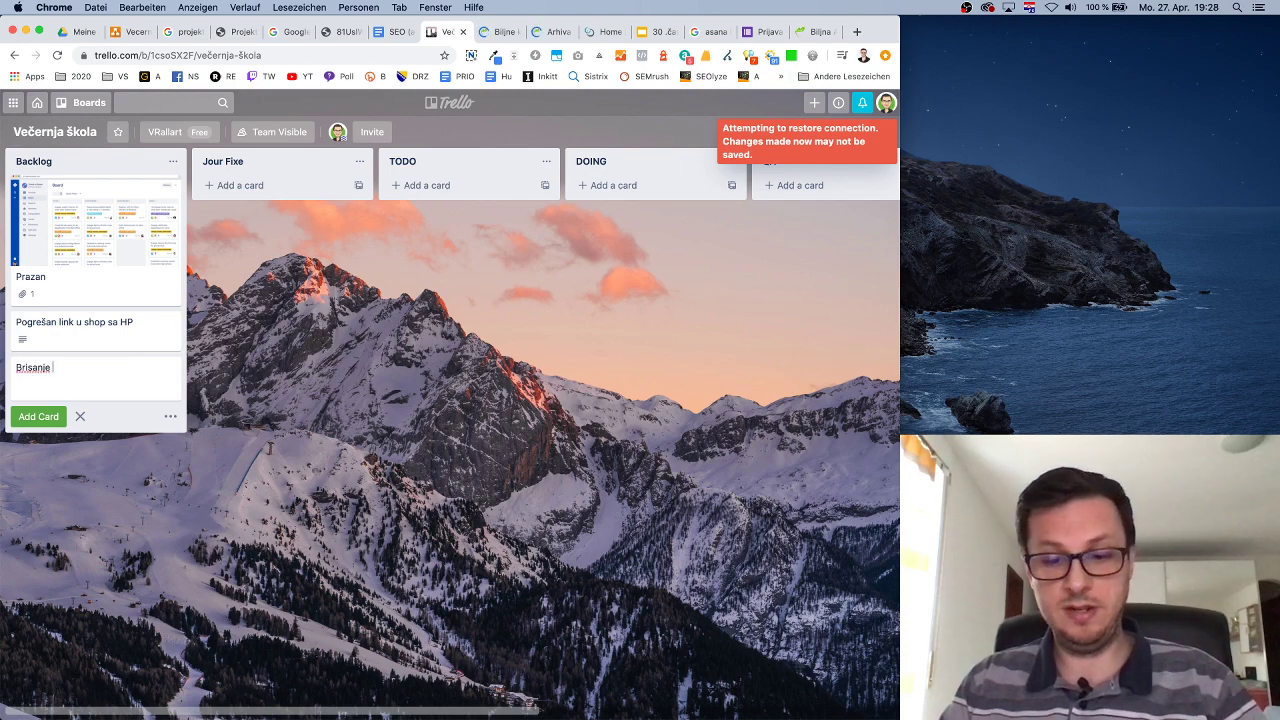
text(LP "Bil)
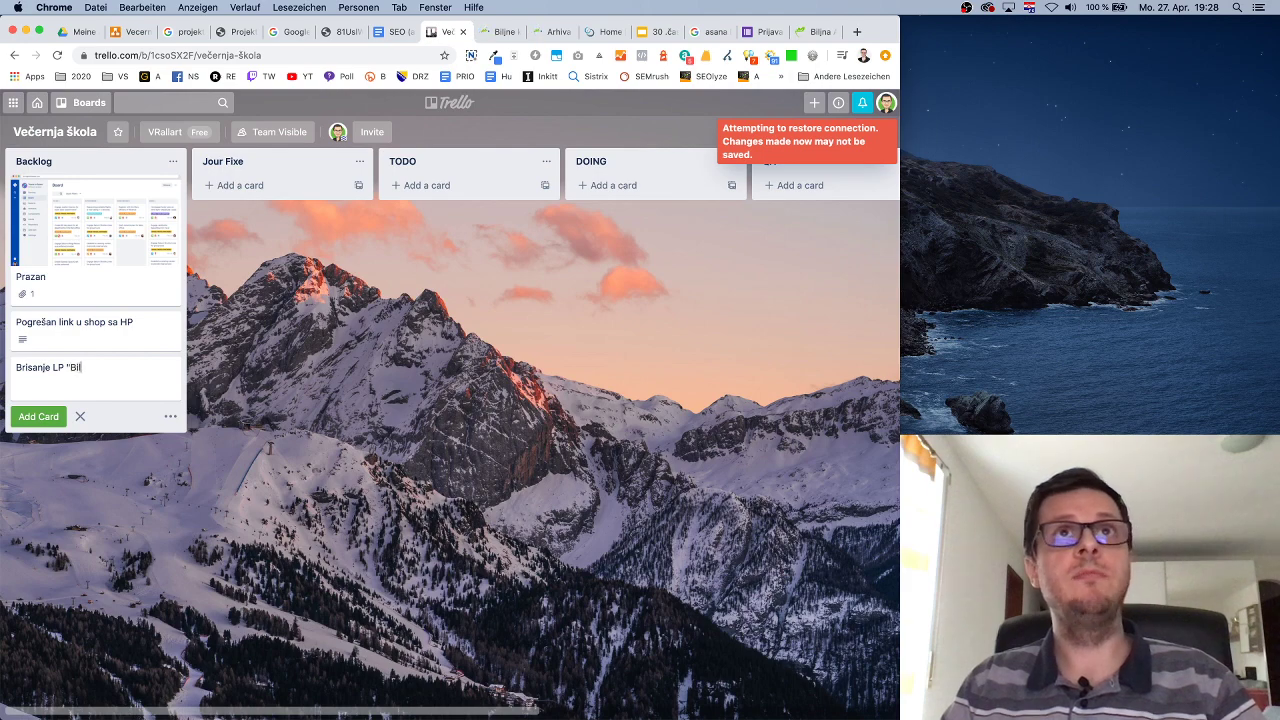
text(jne kapi)
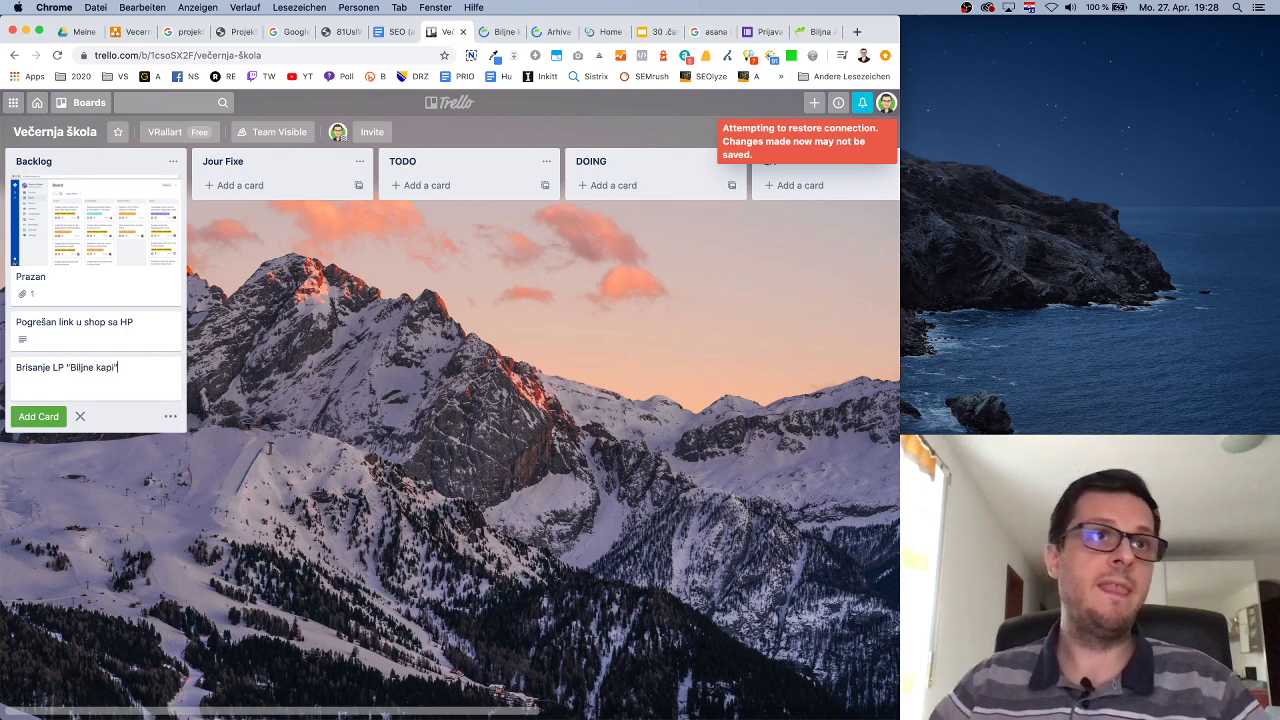
text(")
key(Return)
key(Escape)
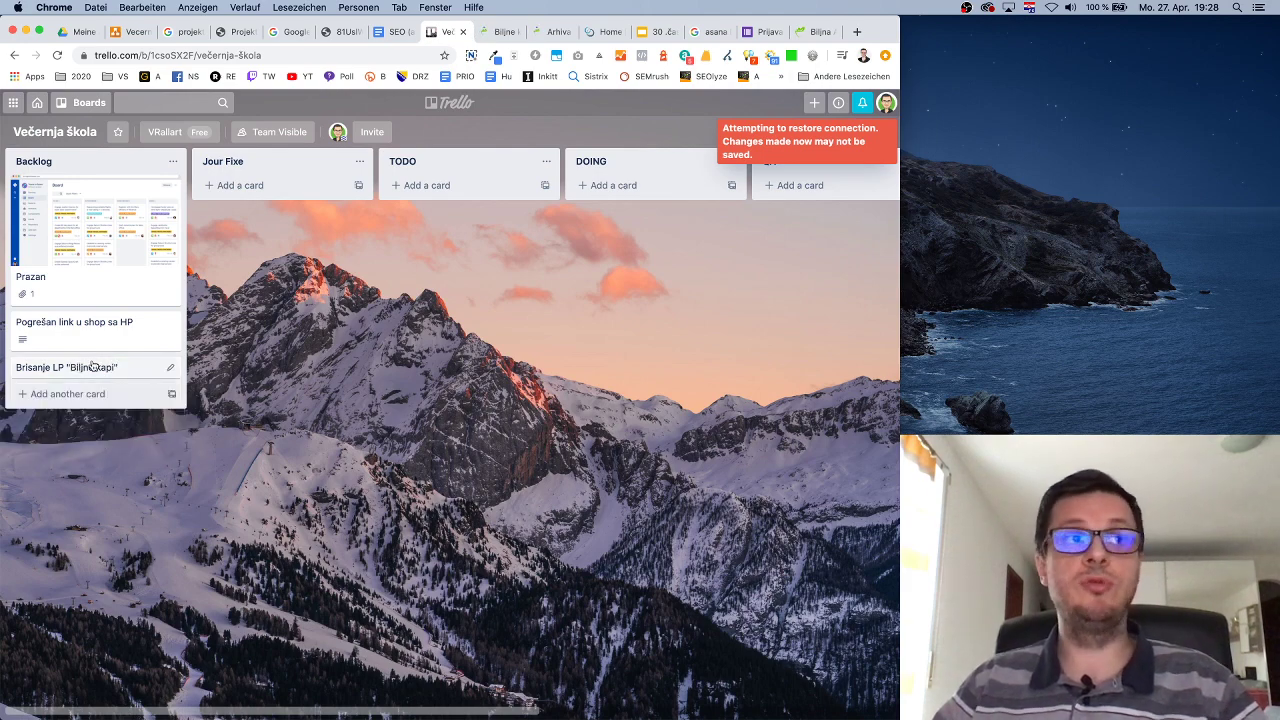
click(92, 367)
click(396, 244)
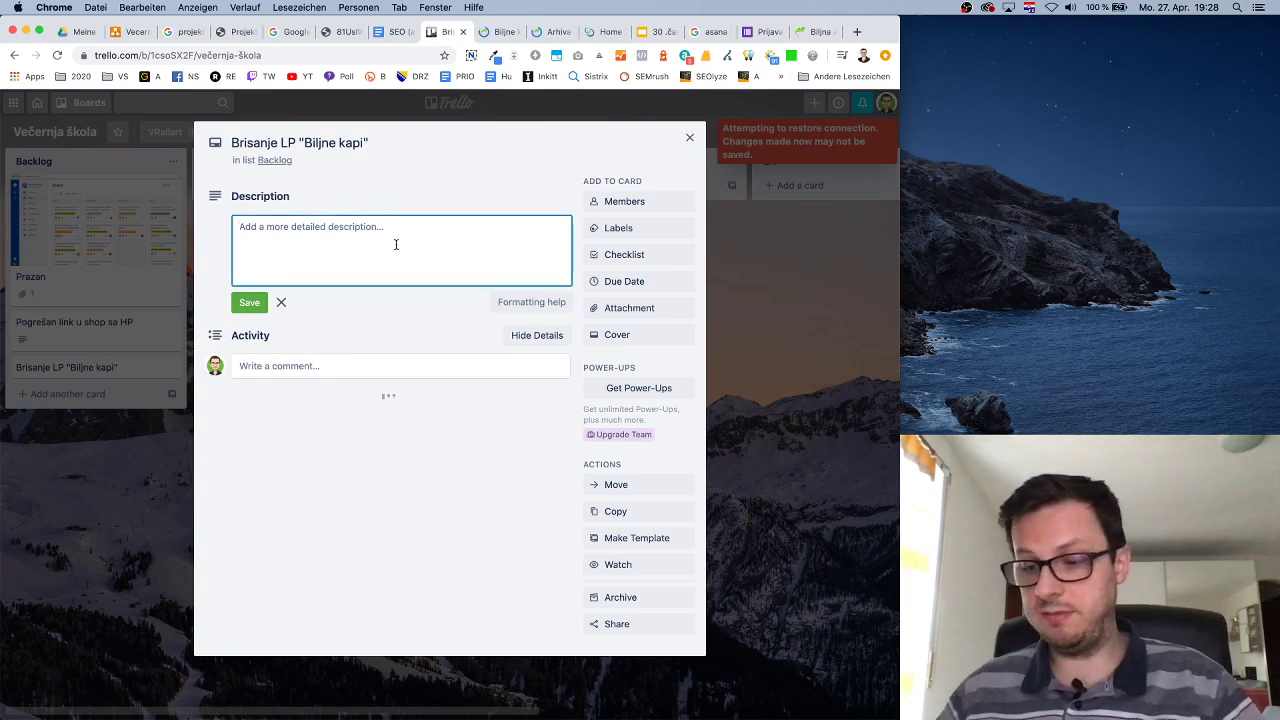
Draft a 'Trenutno stanje' section with the Biljne kapi product page URL pasted in.
text(Trenutno stanje  )
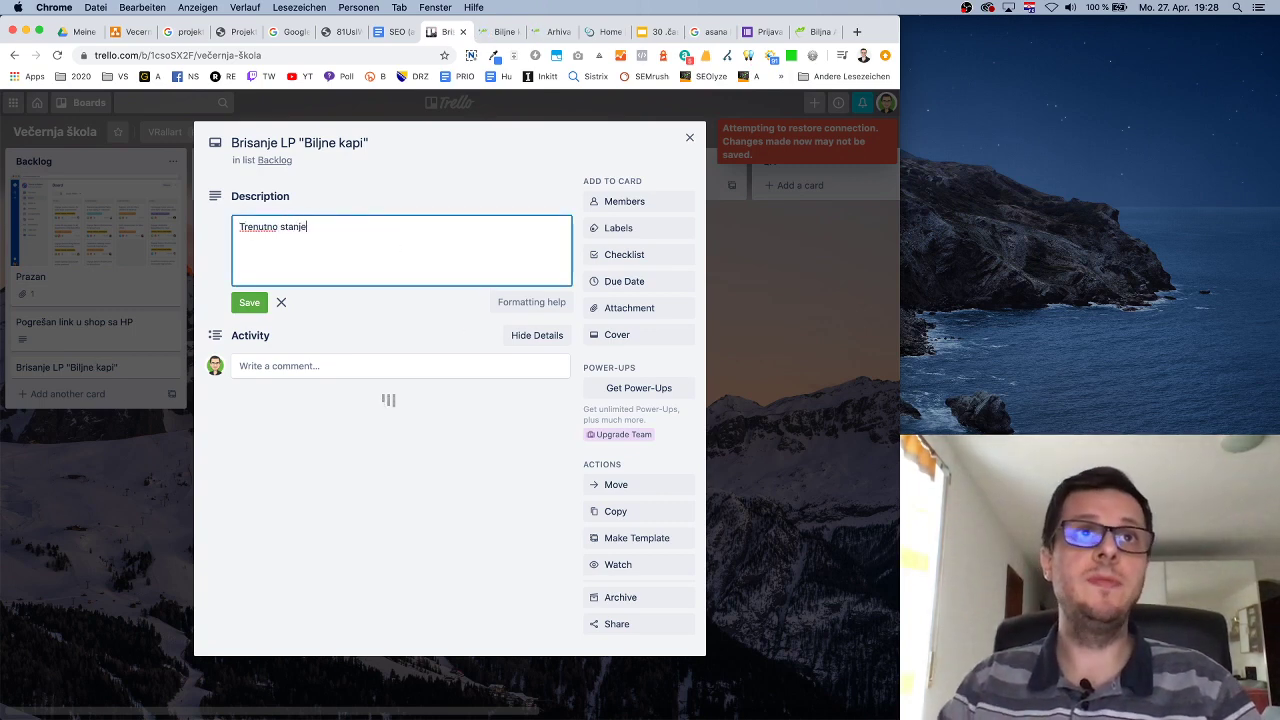
text(- Post)
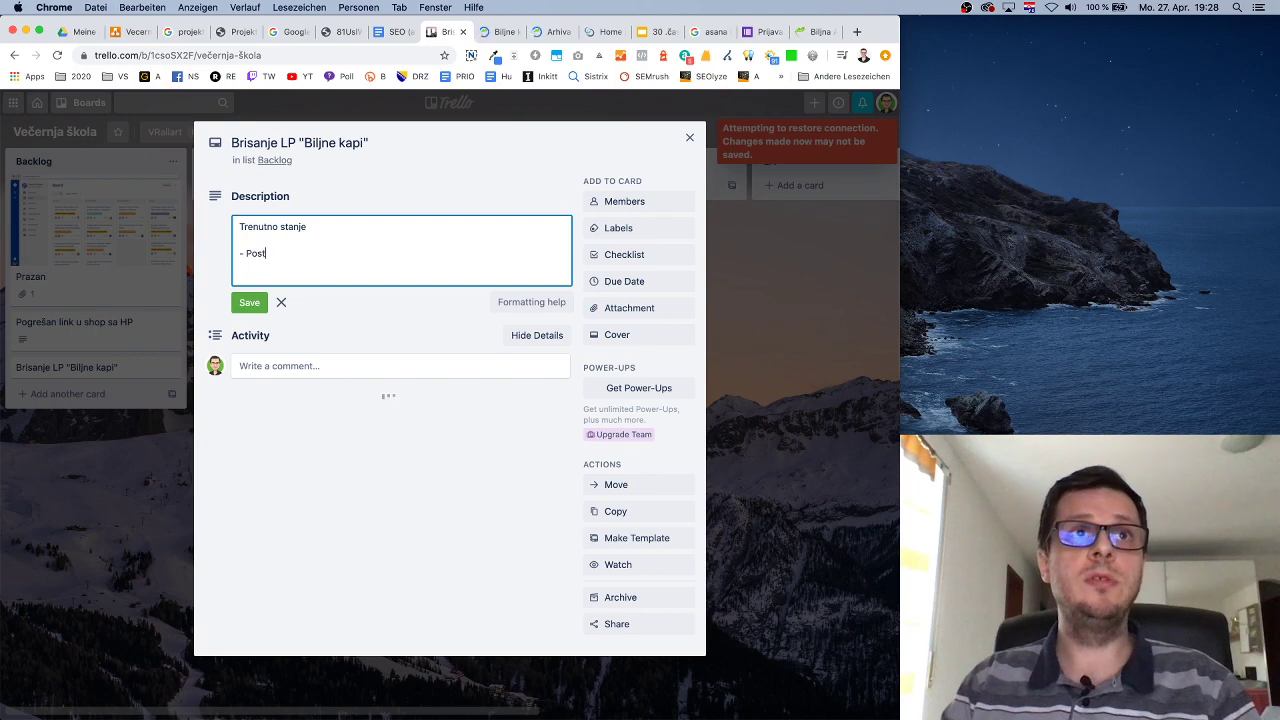
text(oji LP)
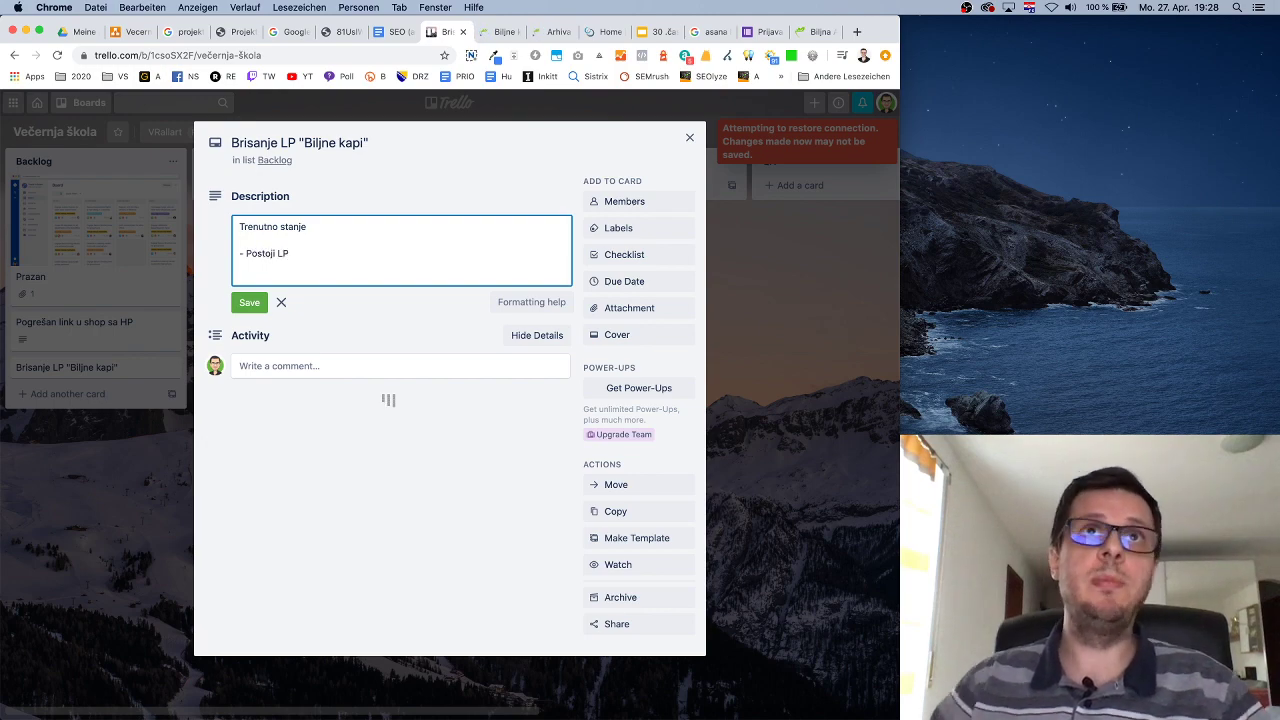
click(488, 33)
click(324, 58)
key(super+c)
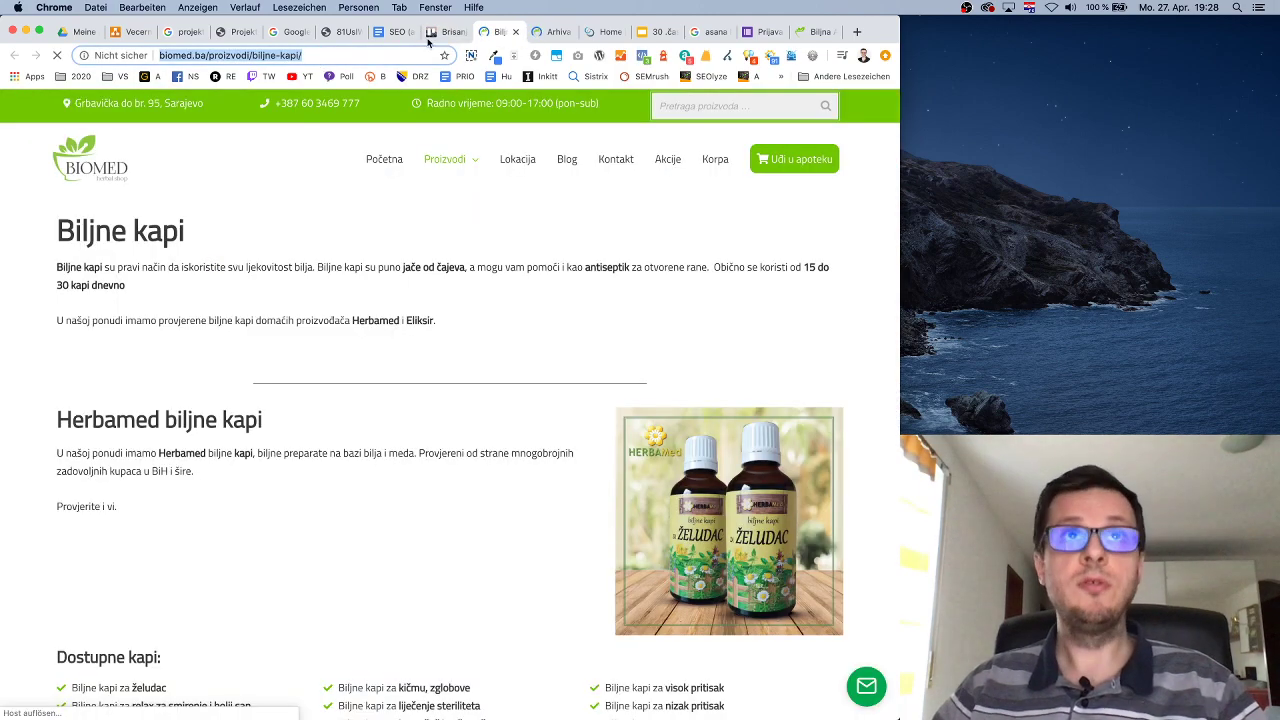
click(432, 33)
key(super+v)
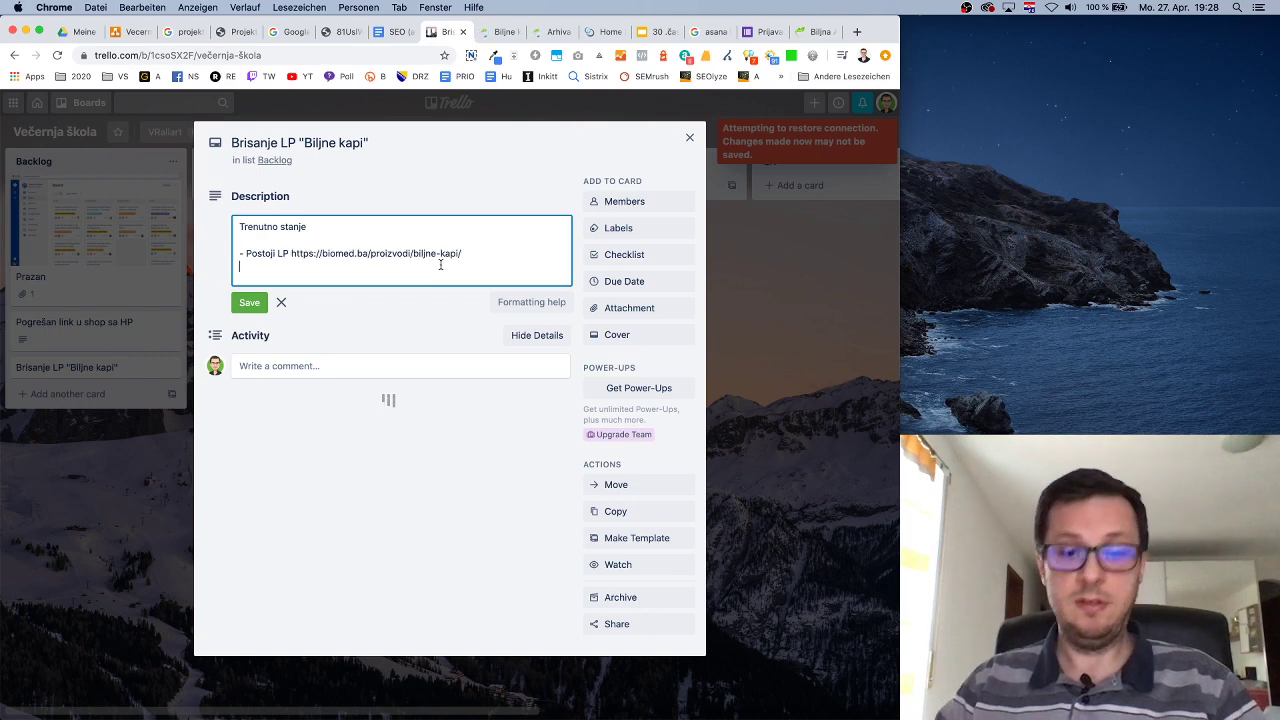
text(- Na tom LP)
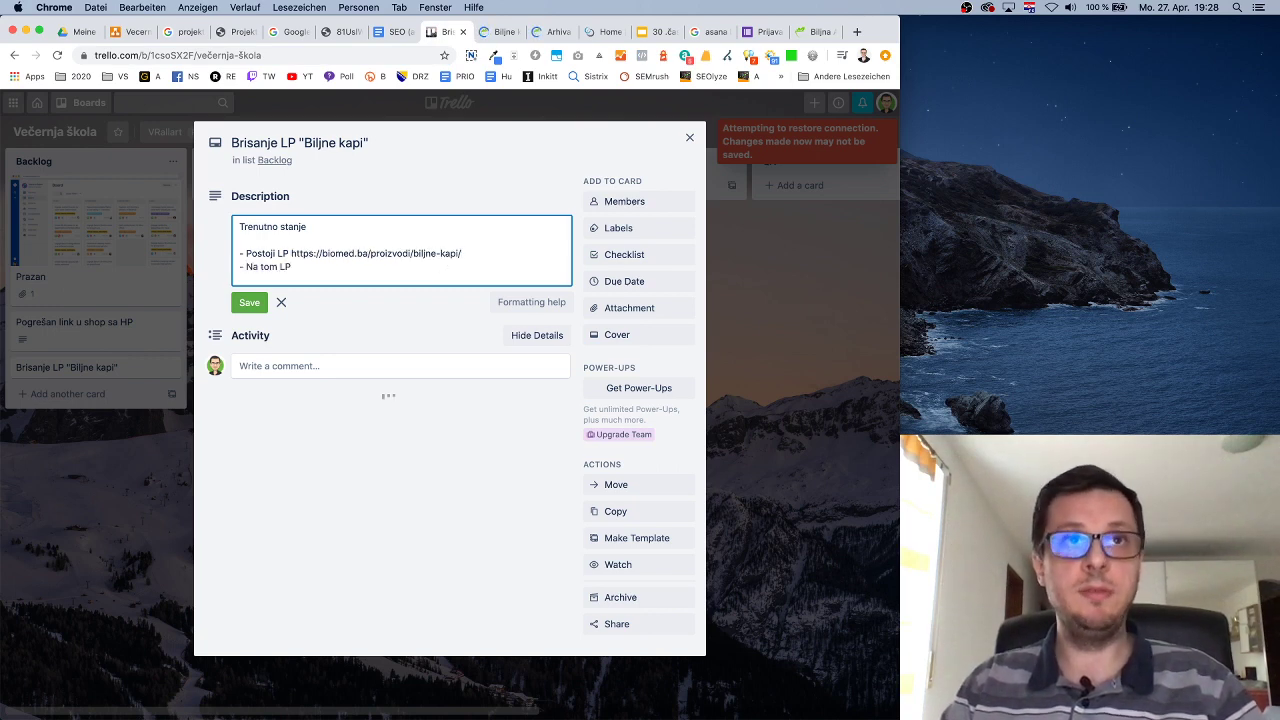
text( se nalazi t)
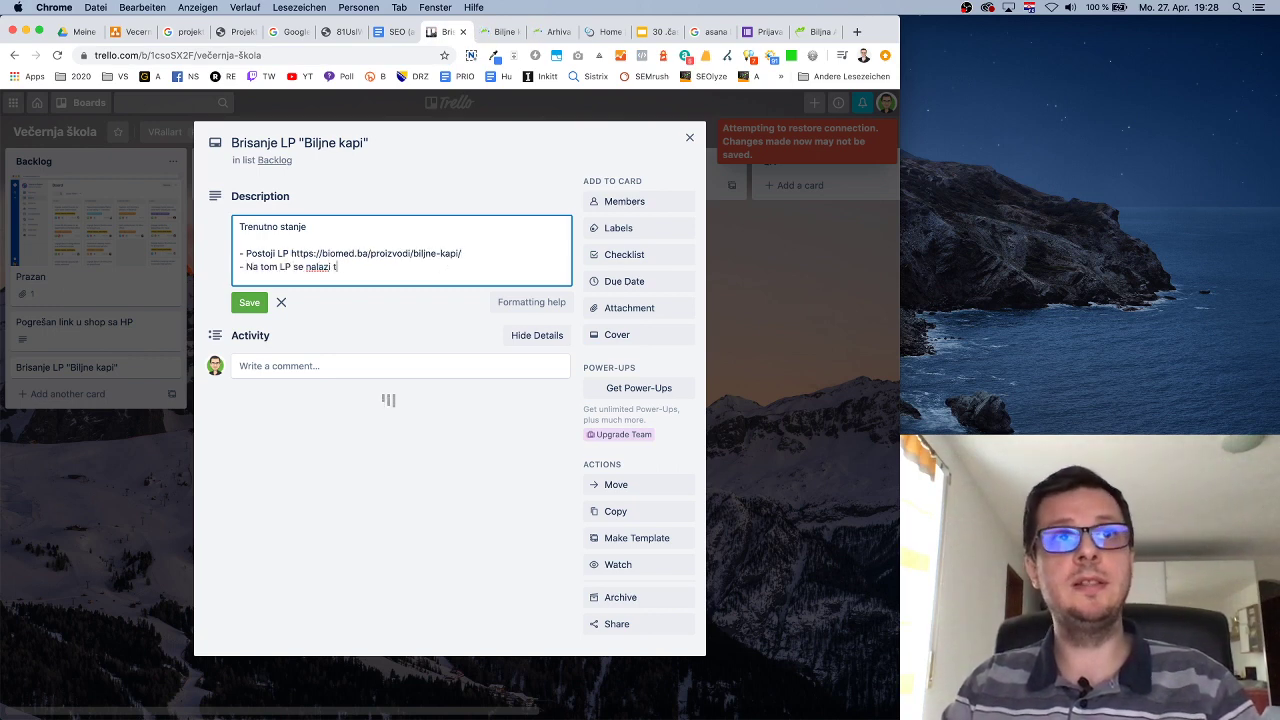
text(ekst)
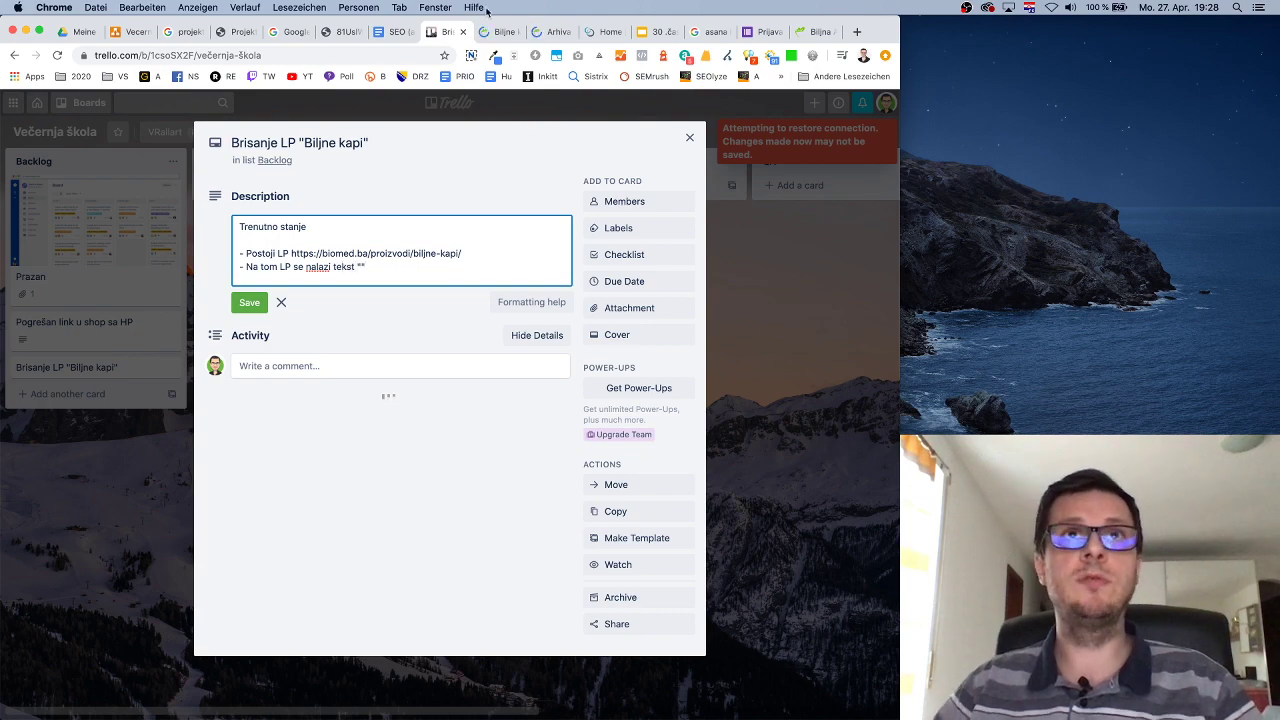
Paste the page's two intro paragraphs into the draft, then close the card unsaved.
click(500, 31)
drag(57, 266, 143, 292)
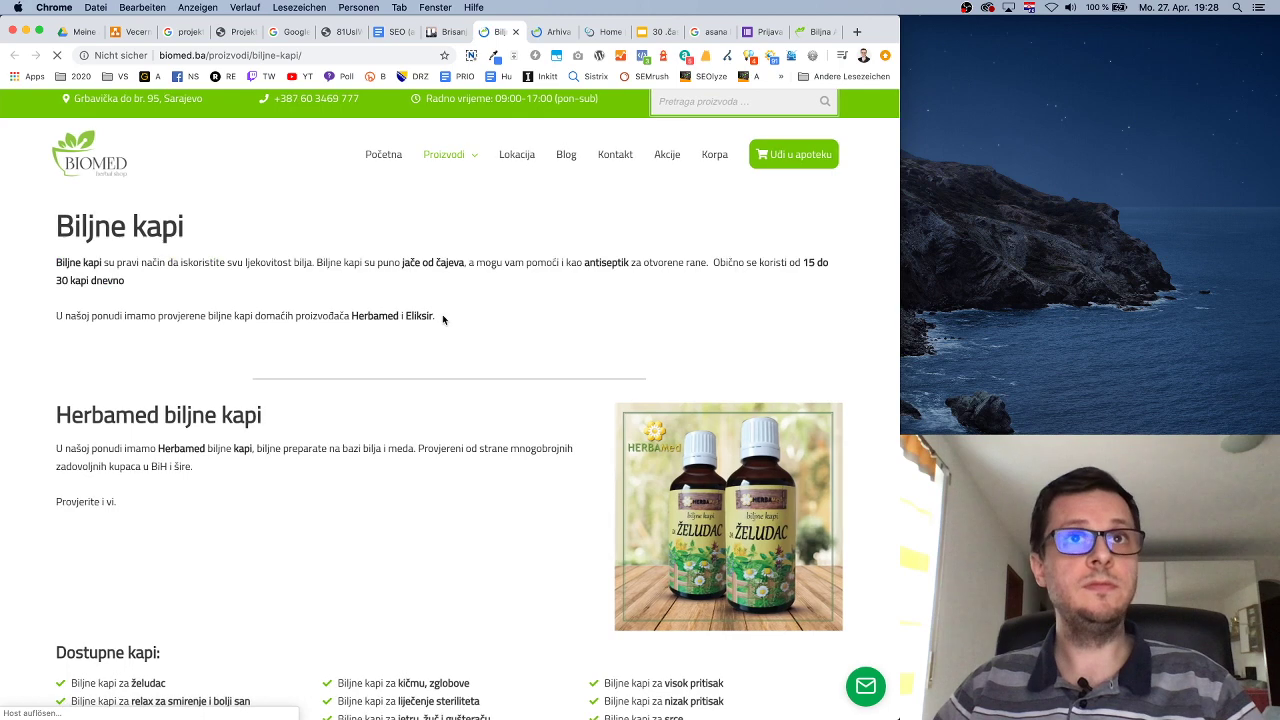
drag(443, 319, 57, 262)
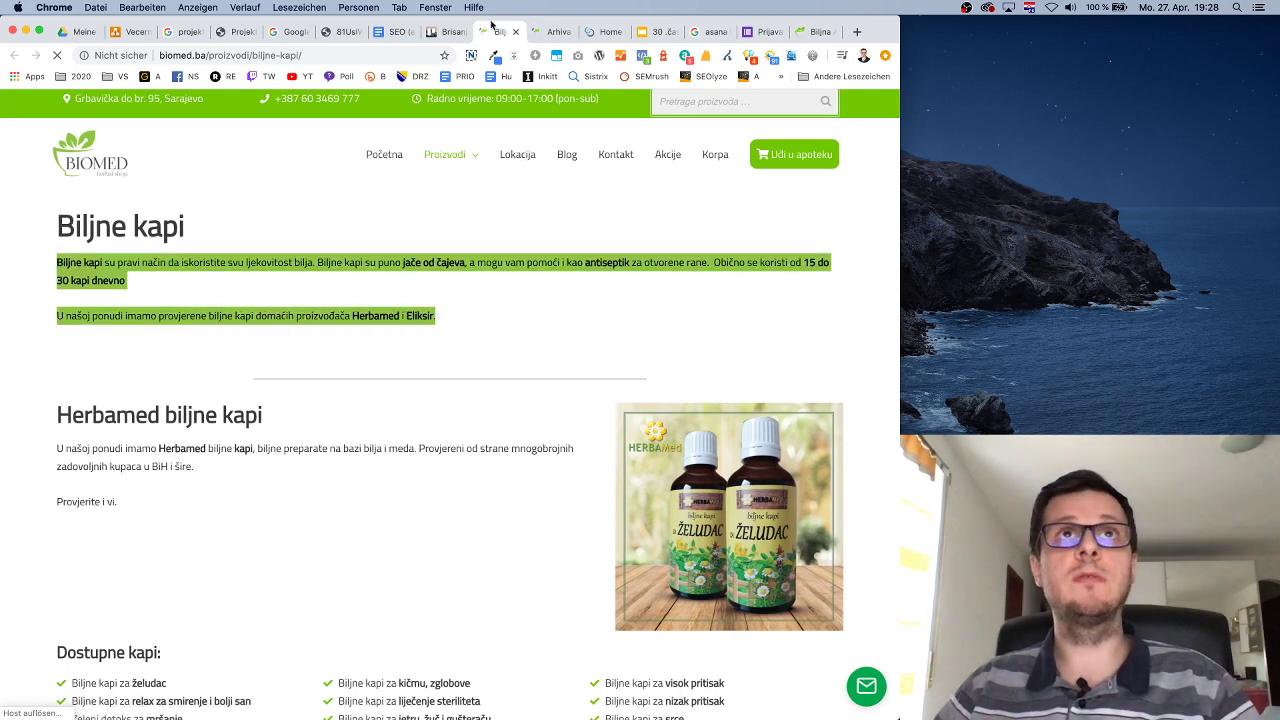
click(440, 31)
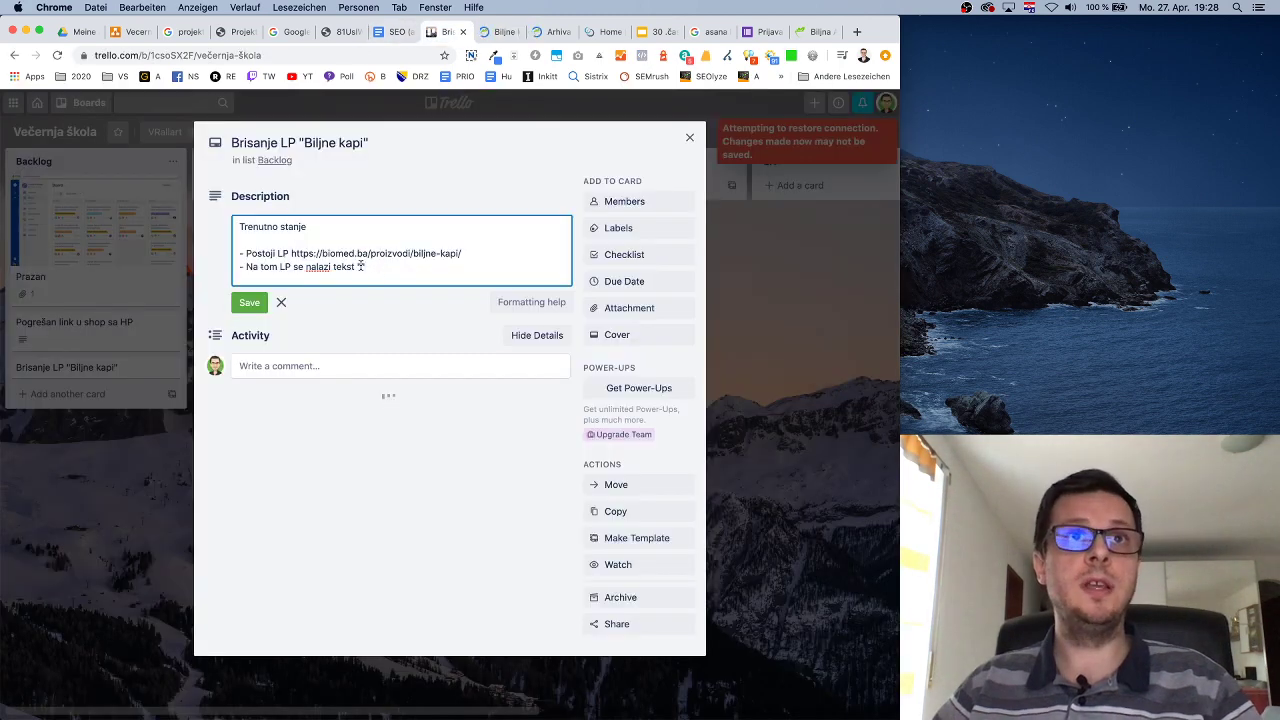
text("Biljne kapi su pravi način da iskoristite svu ljekovitost bilja. Biljne kapi su puno jače od čajeva, a mogu vam pomoći i kao antiseptik za otvorene rane.  Obično se koristi od 15 do 30 kapi dnevno  U našoj ponudi imamo provjerene biljne kapi domaćih proizvođača Herbamed i Eliksir.")
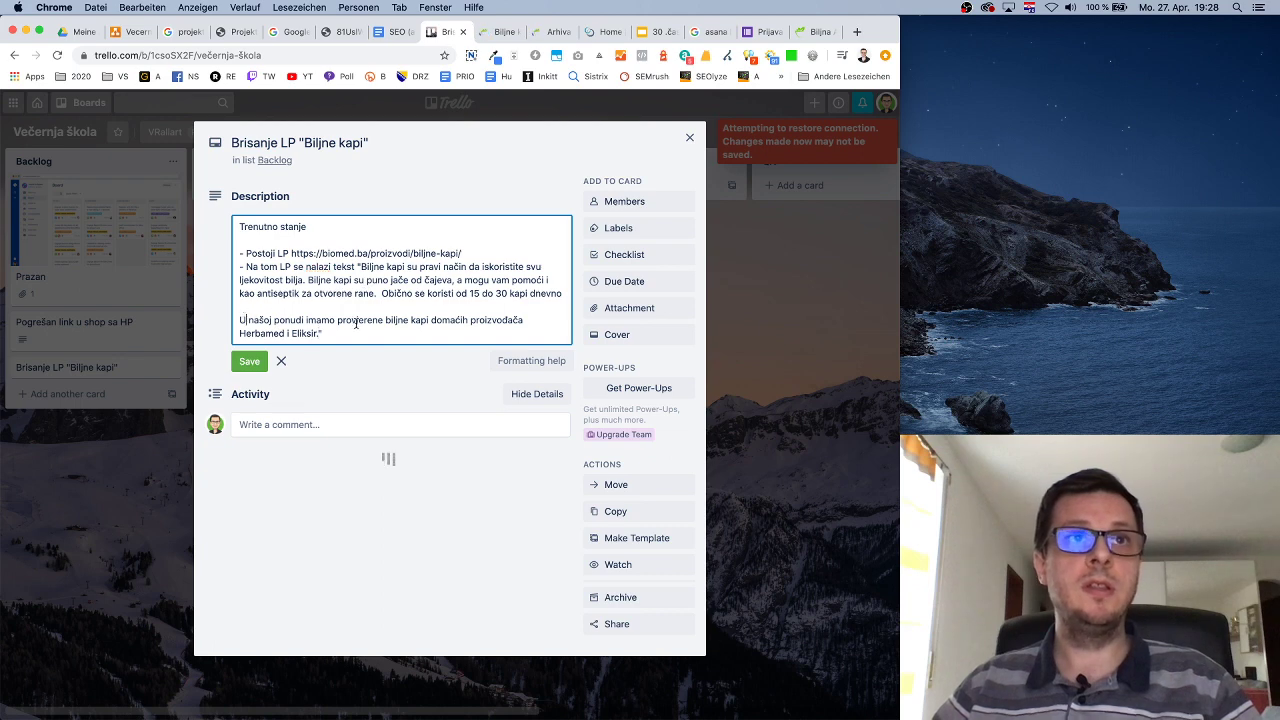
key(BackSpace)
key(BackSpace)
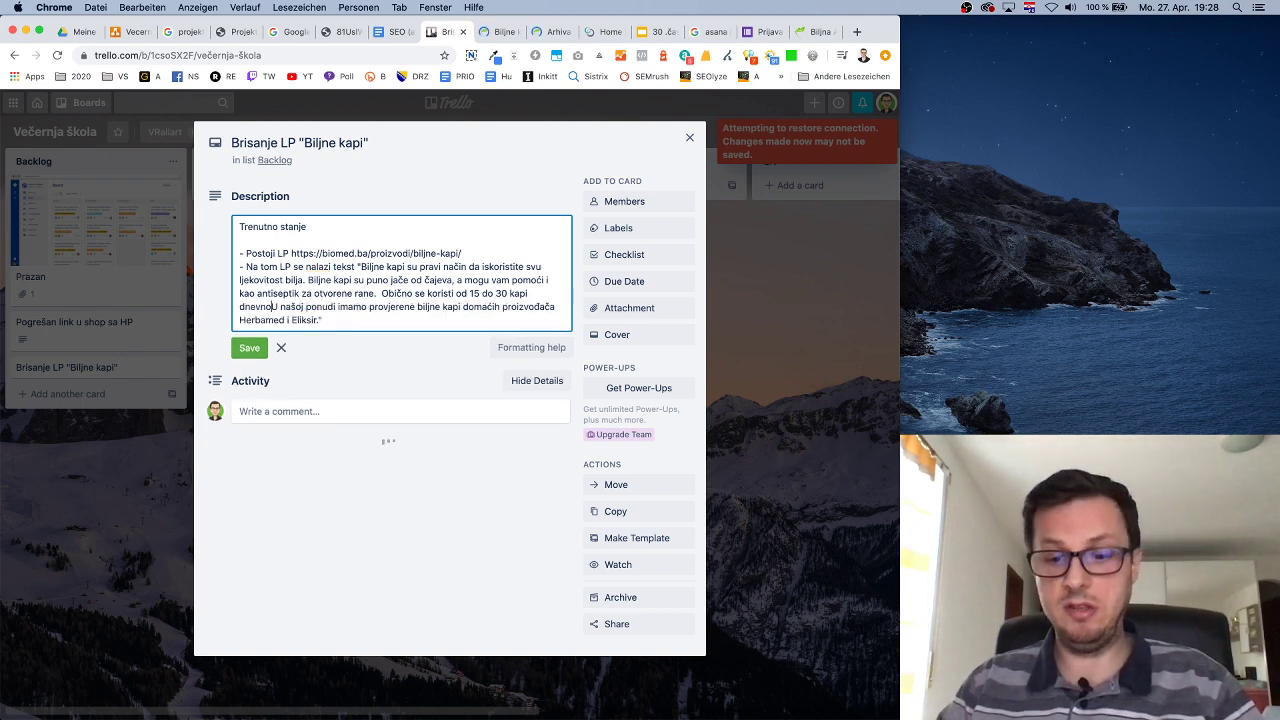
text(.)
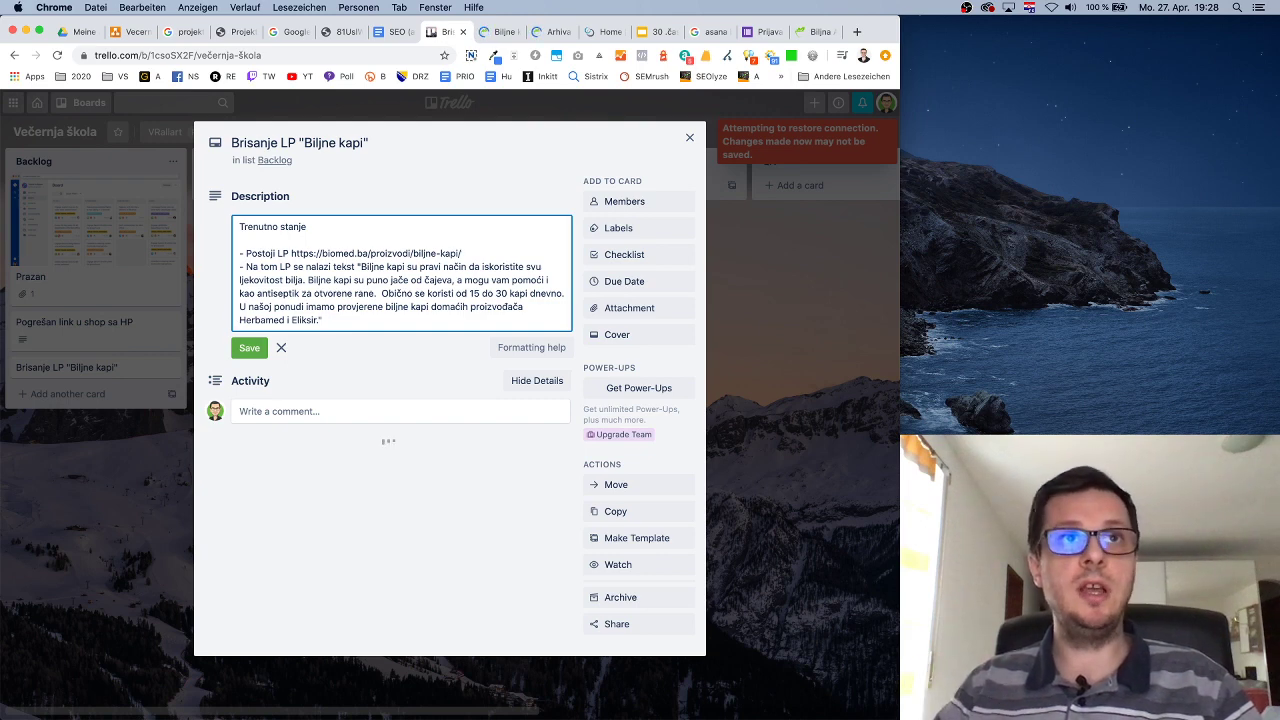
key(Return)
text(- Post)
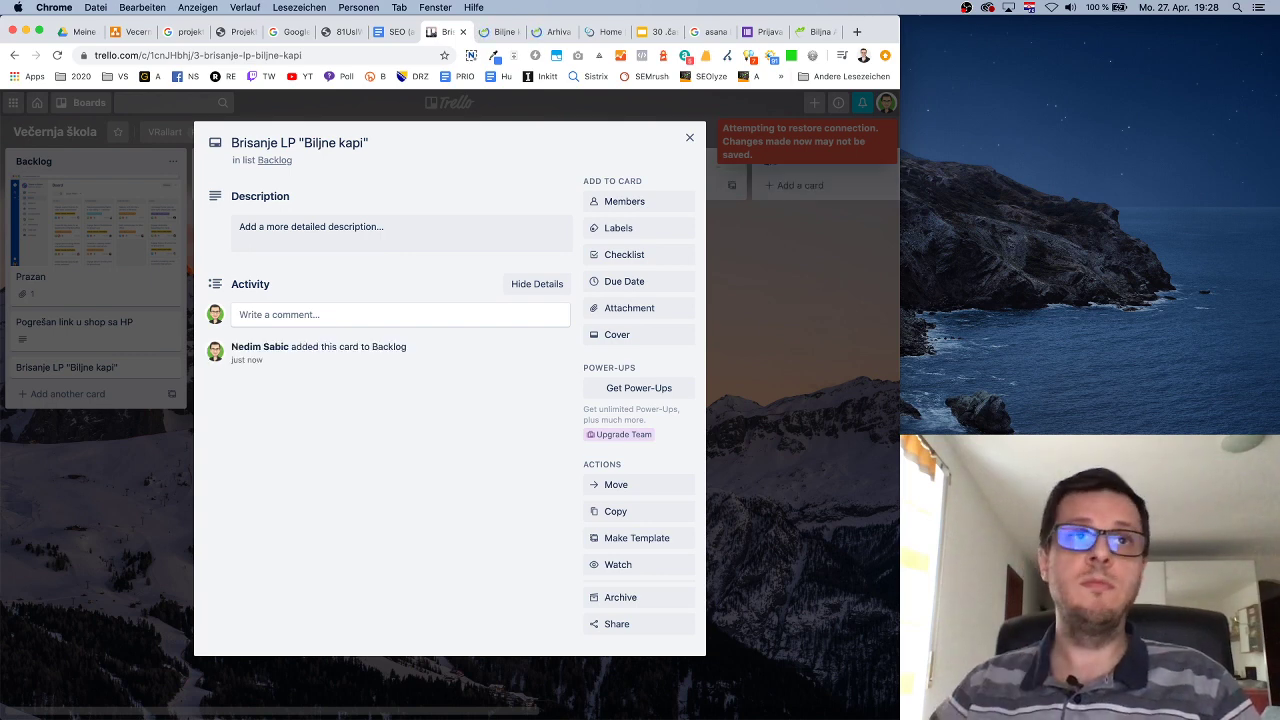
click(372, 233)
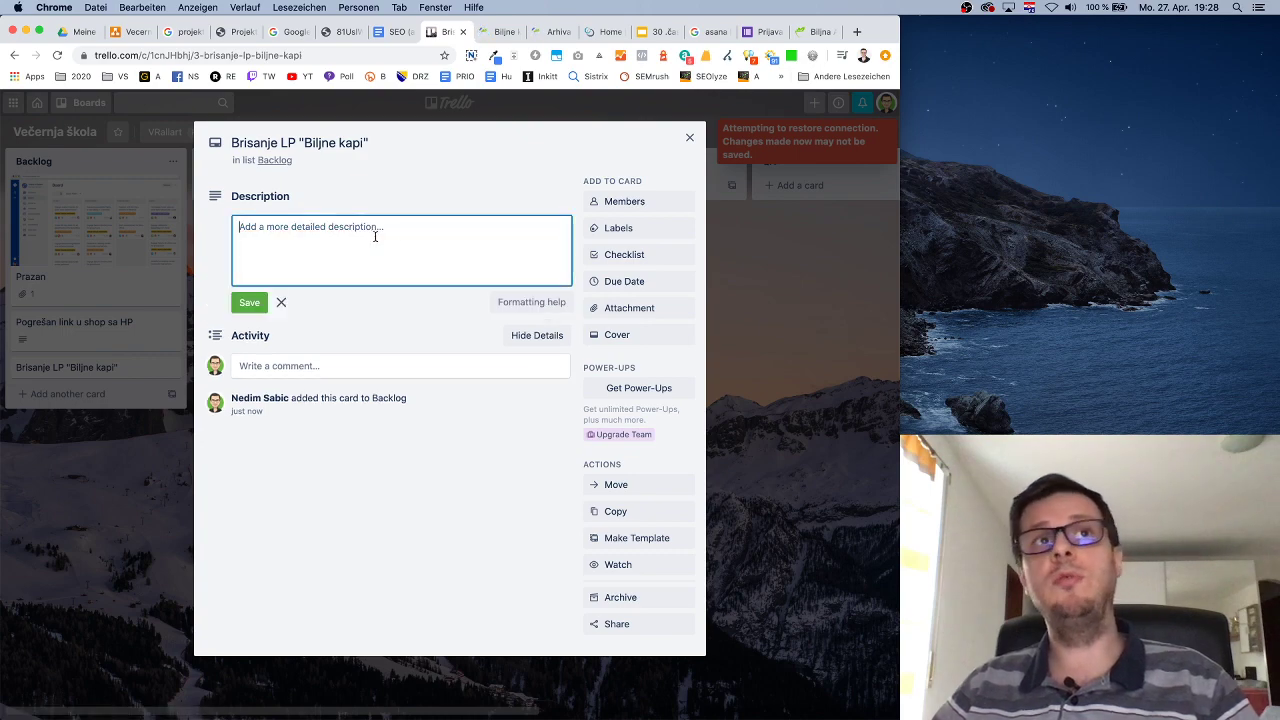
click(689, 137)
In the 'Brisanje LP "Biljne kapi"' description, write the 'Trenutno stanje' heading and start a '- Postoji LP' bullet.
click(91, 374)
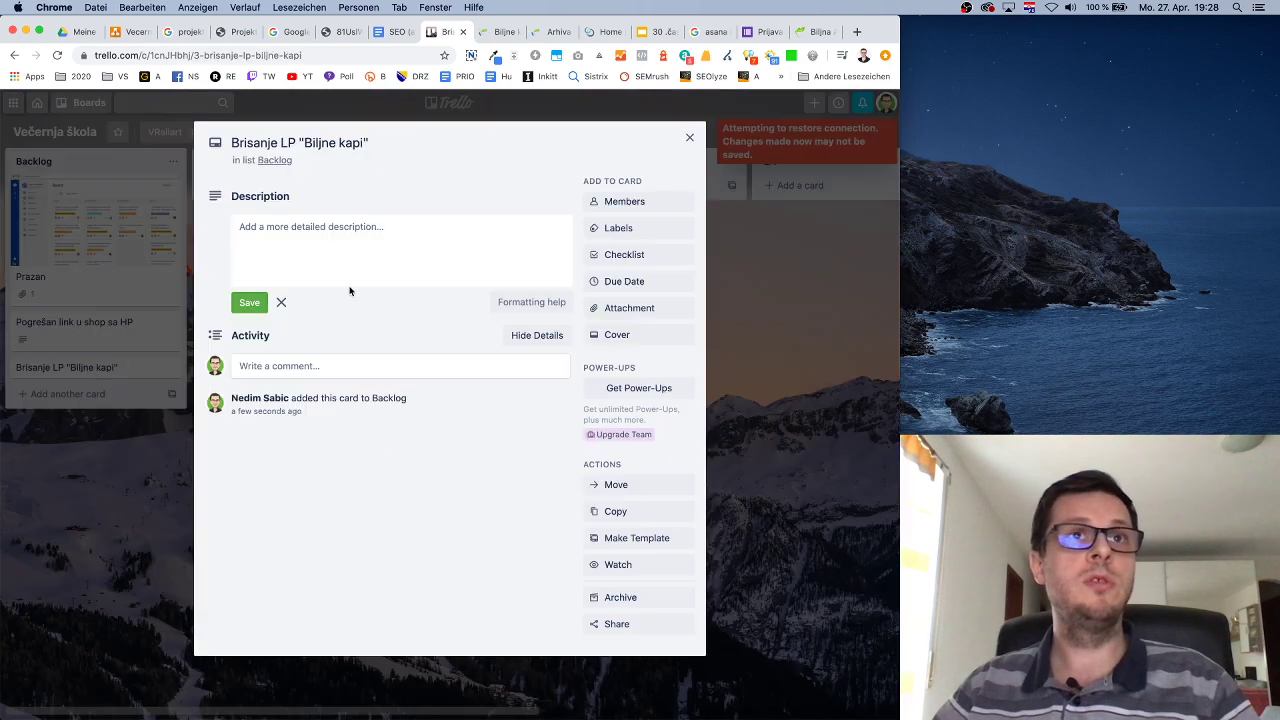
click(380, 226)
text(Trenutno stanje)
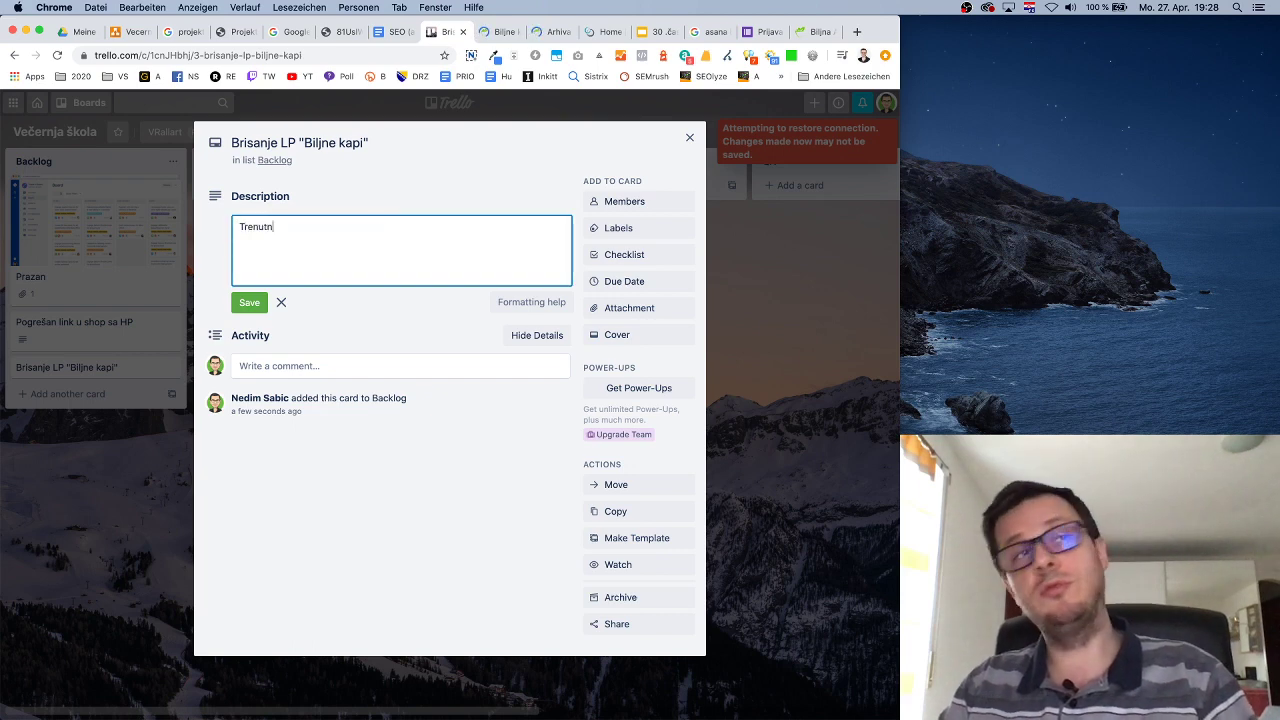
key(Return)
text(Postoji)
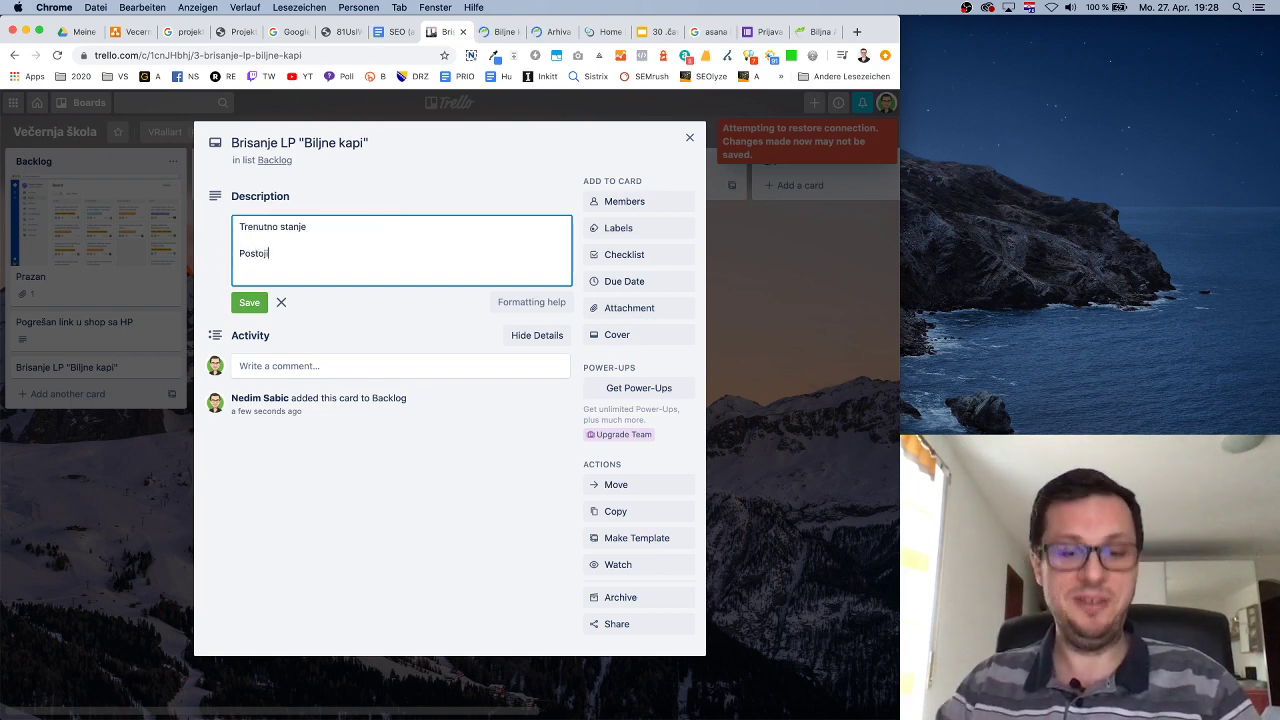
key(super+Left)
text(-)
key(super+Right)
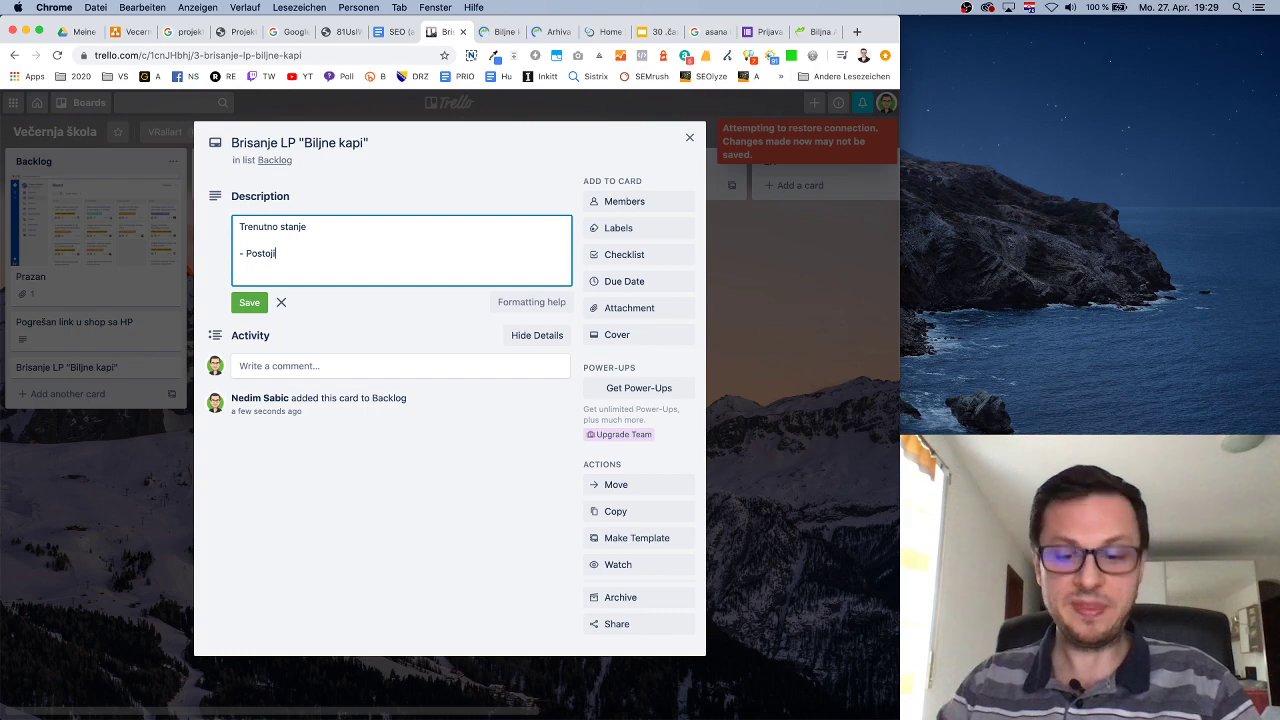
text(LP)
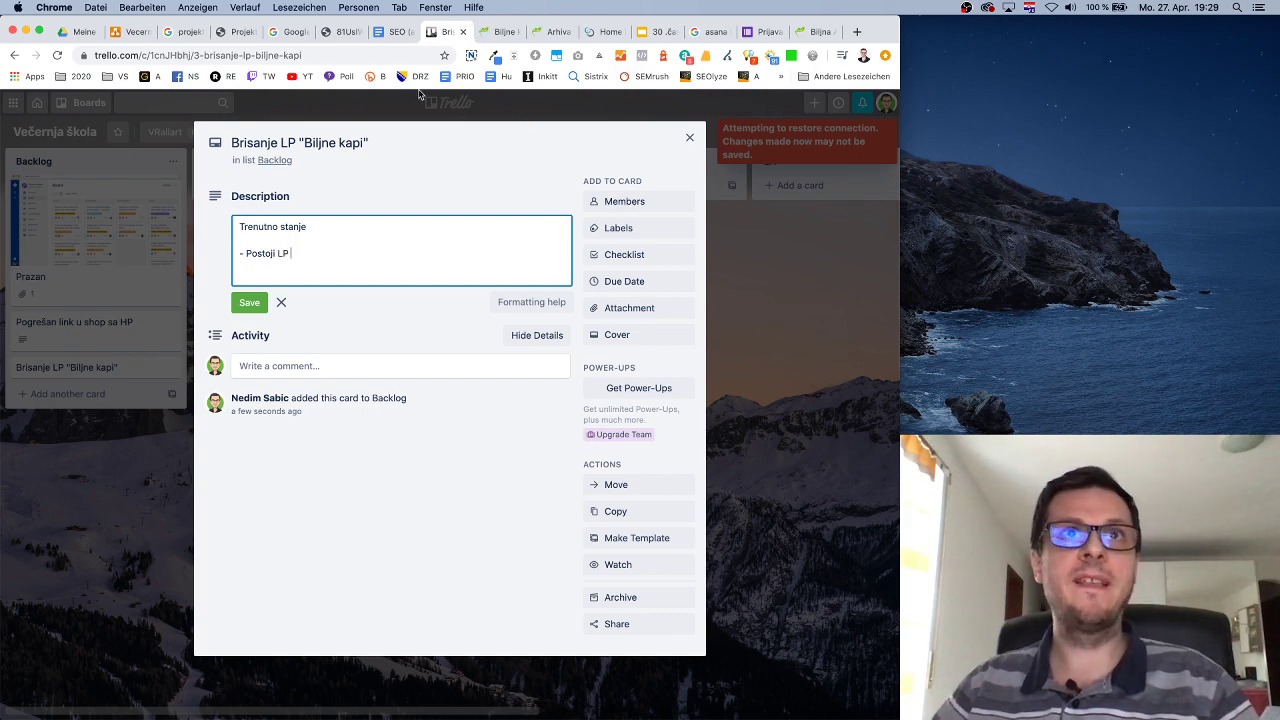
Paste the Biljne kapi page URL after 'Postoji LP', then add 'a njemu postoji intro tekst sadrža'.
key(ctrl+Tab)
click(346, 54)
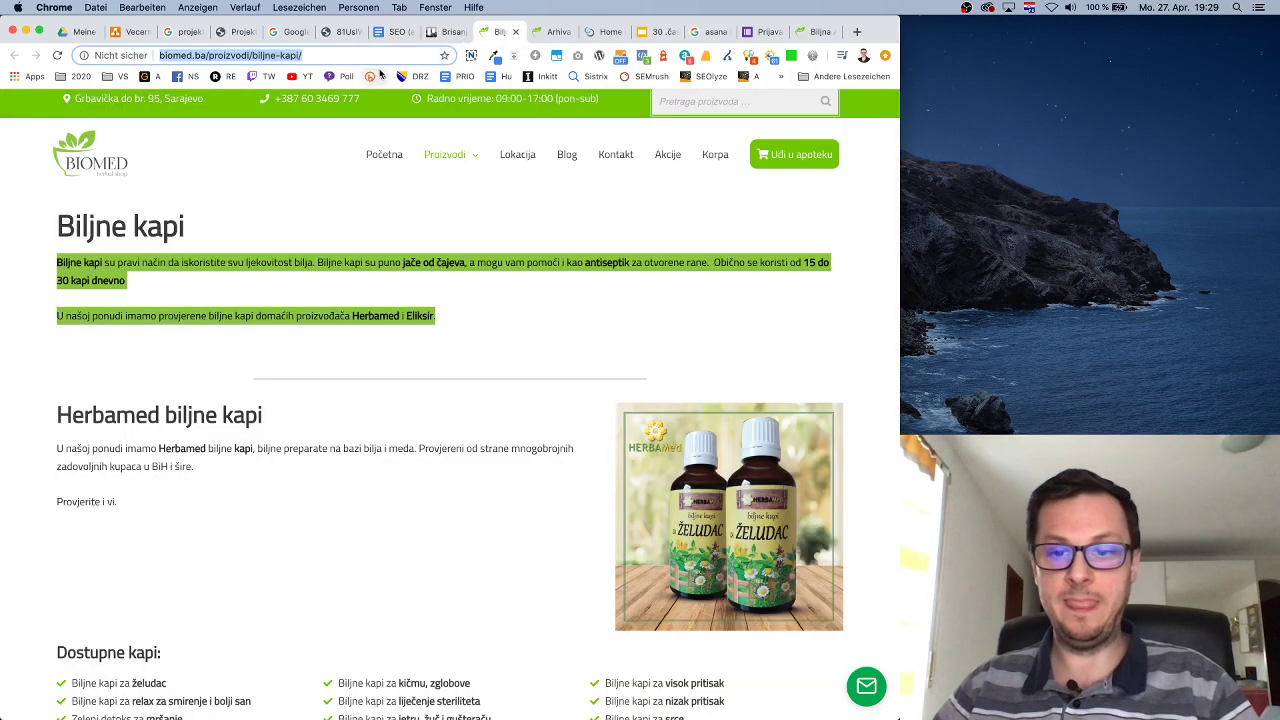
key(ctrl+c)
click(450, 31)
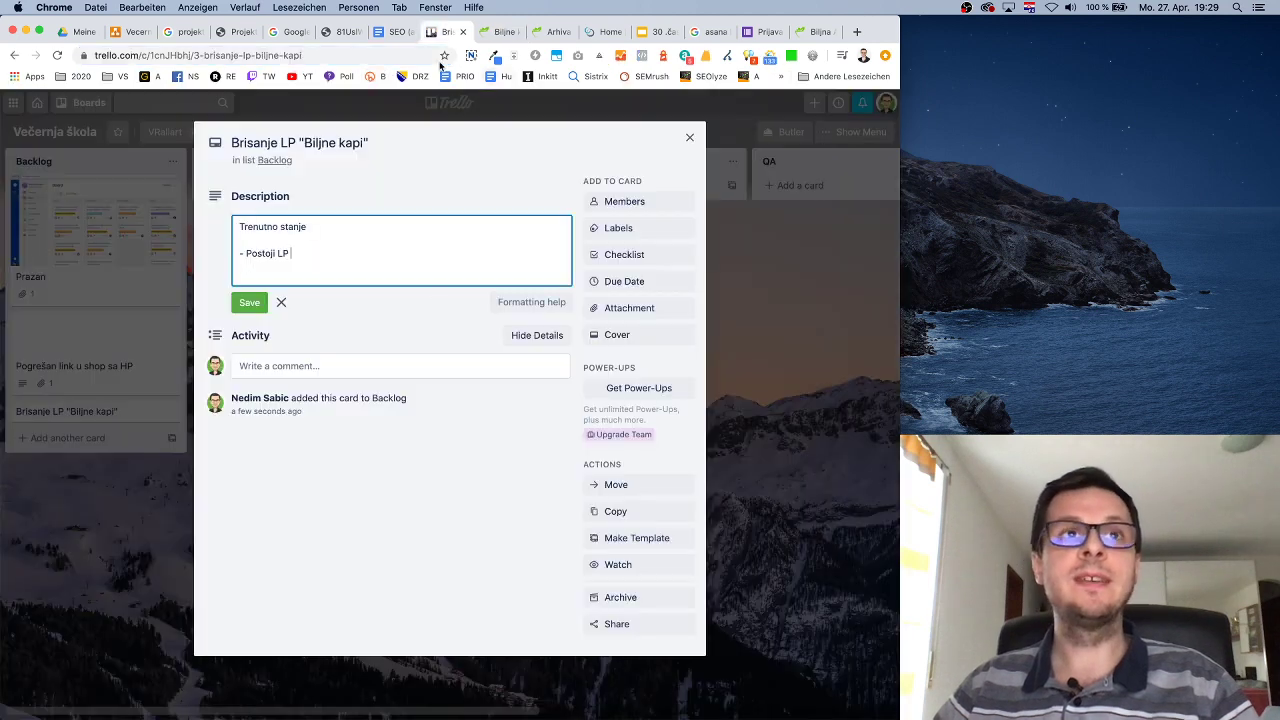
key(ctrl+v)
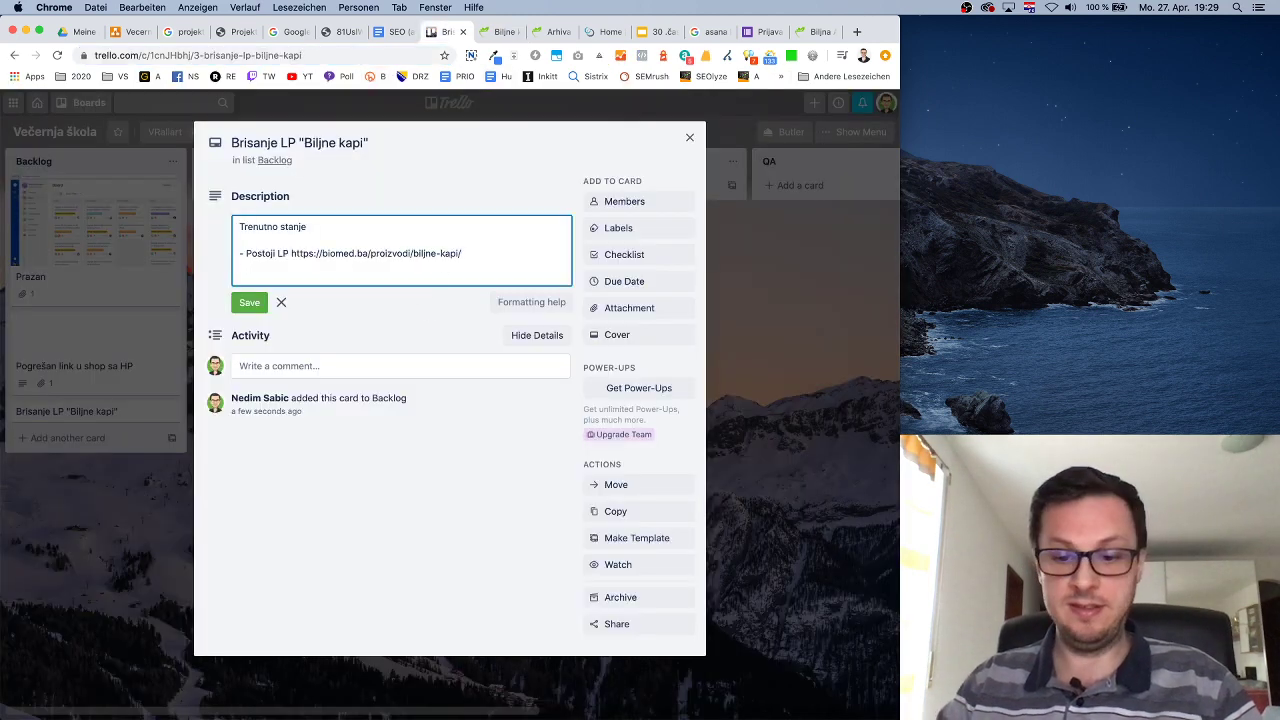
text(a njemu posto)
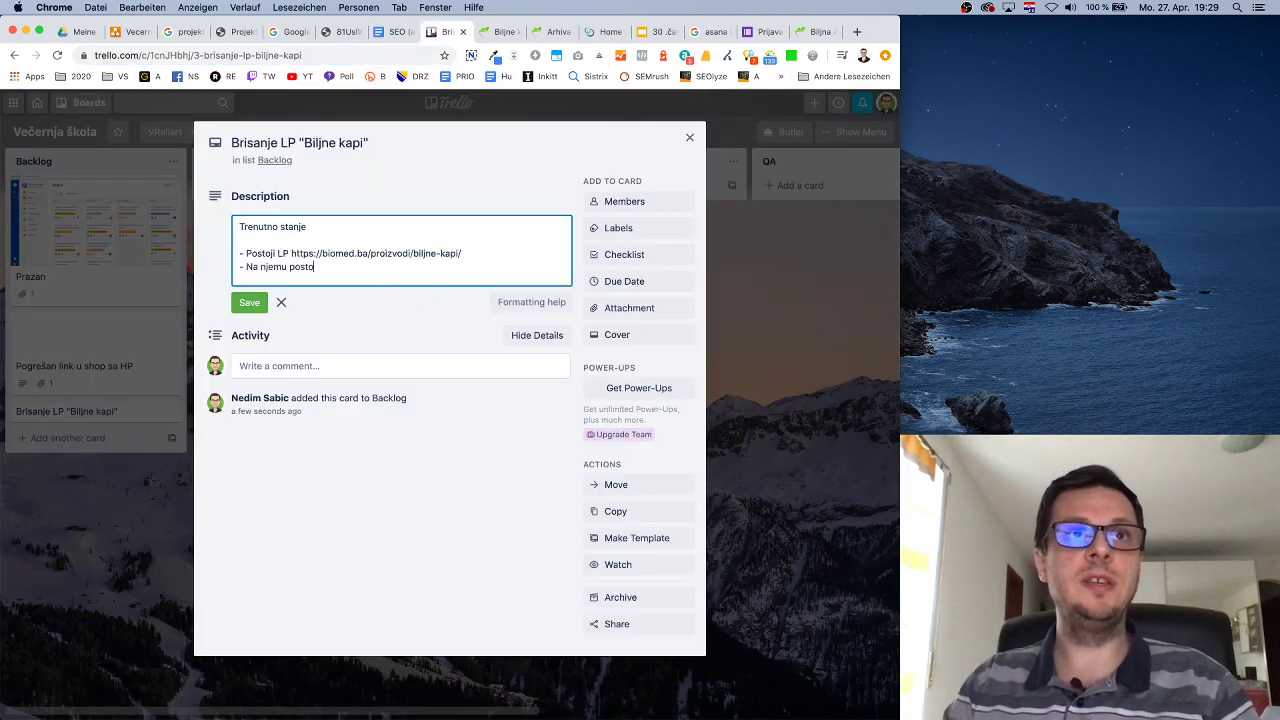
text(ji intro tekst )
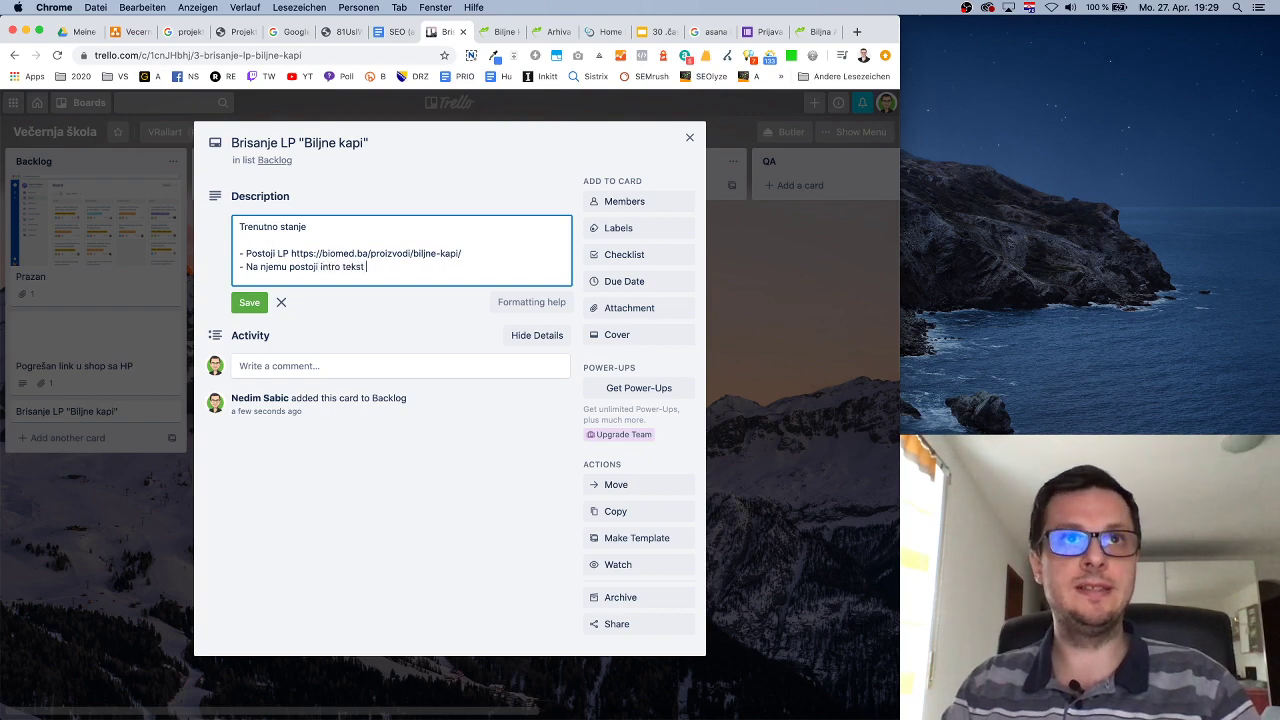
text(sadržaj ")
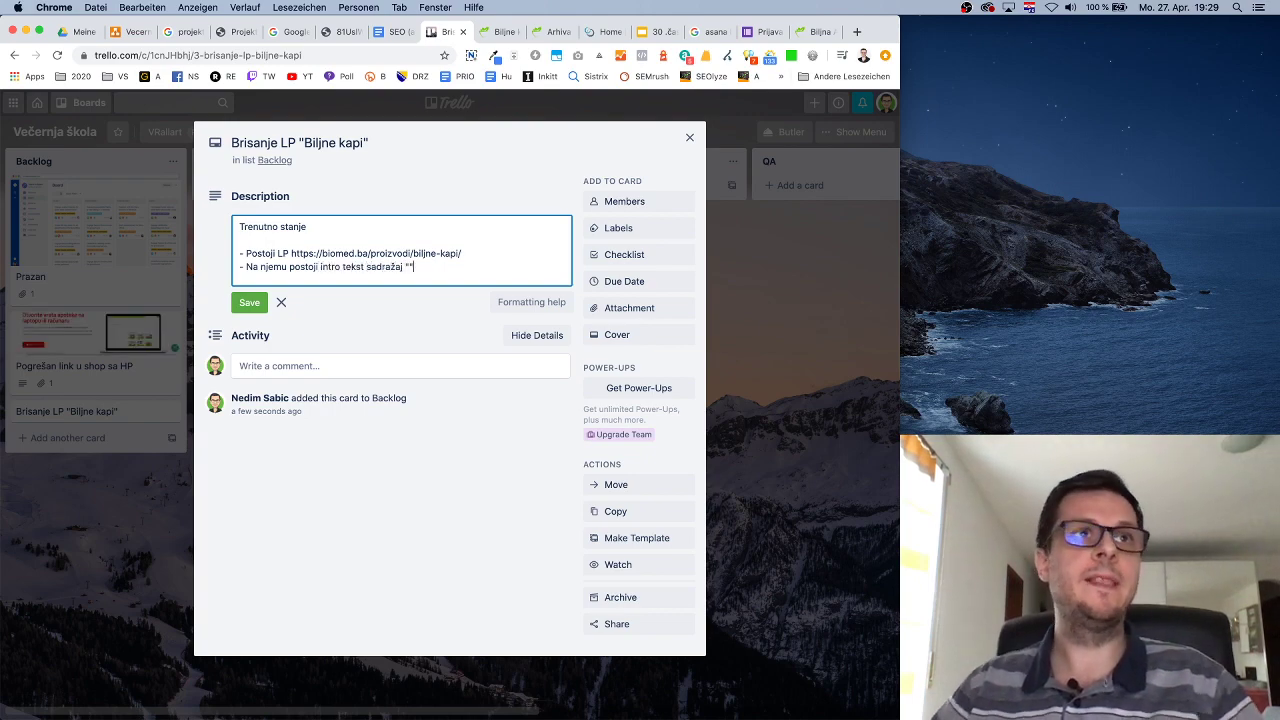
Add 'j ""' for the quote, undo a wrong URL paste, and copy the page's two intro paragraphs.
click(498, 31)
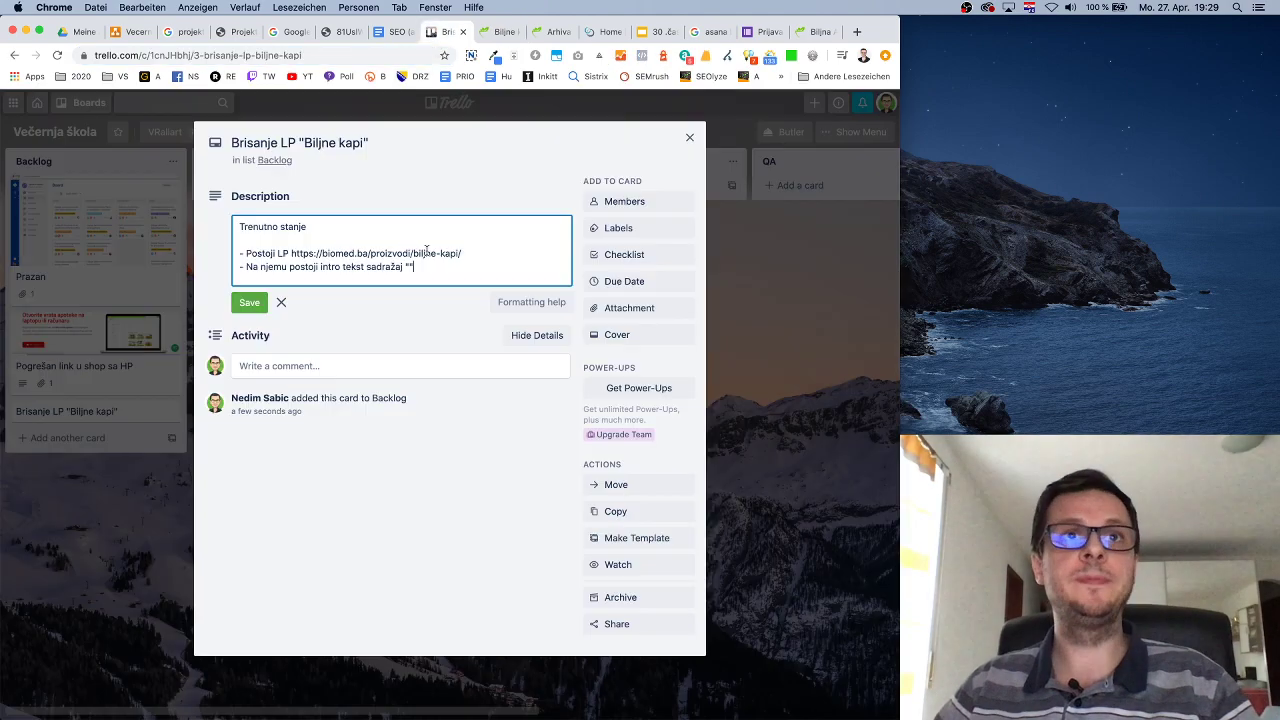
click(445, 31)
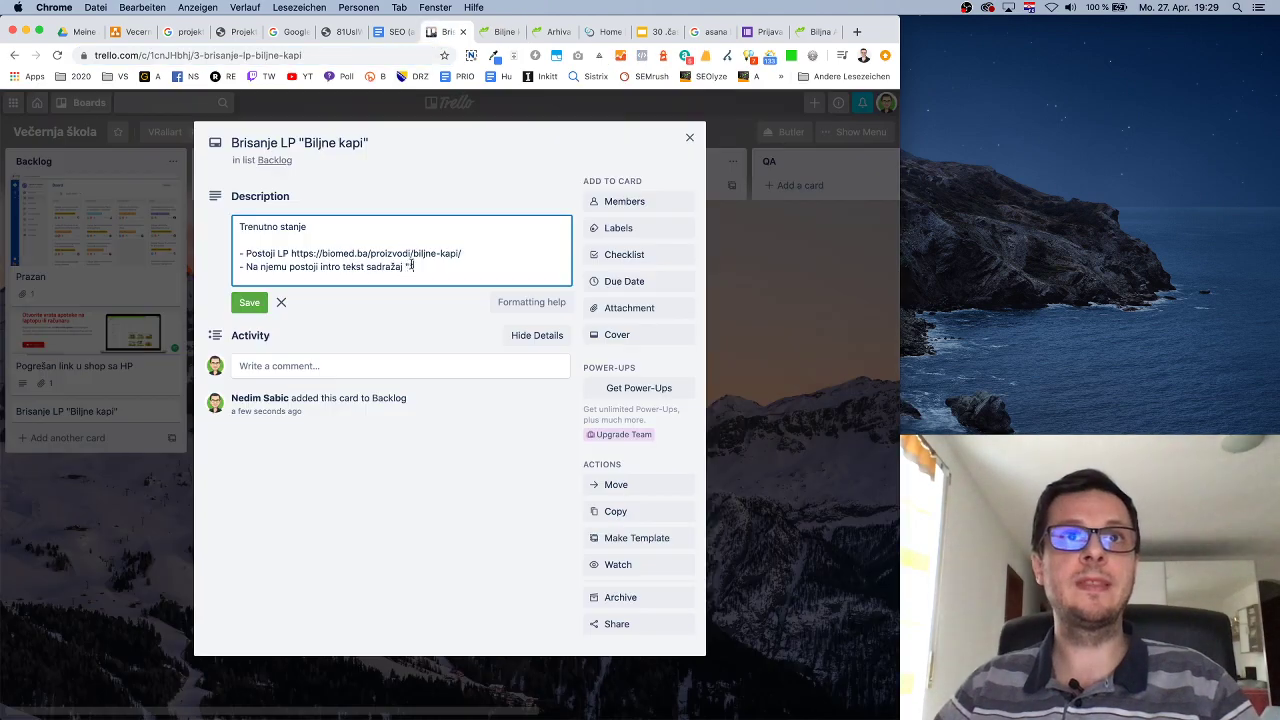
text(j "")
key(super+v)
key(cmd+z)
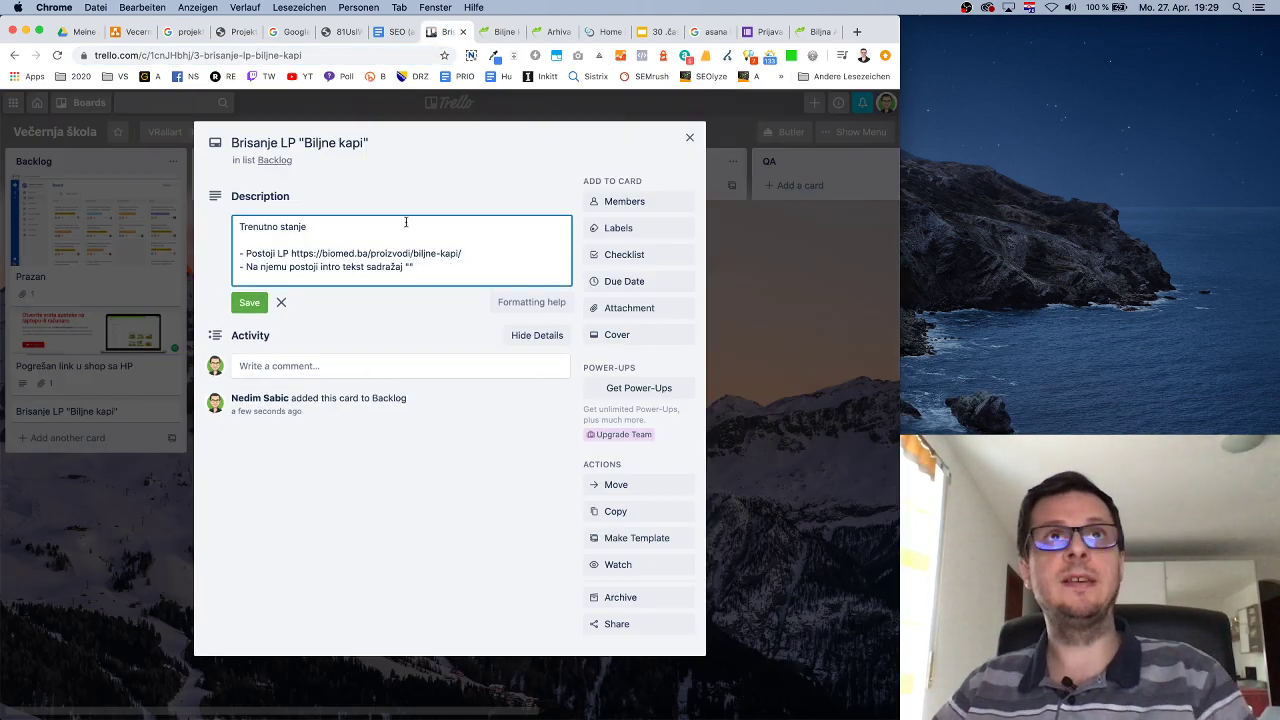
click(498, 31)
click(371, 287)
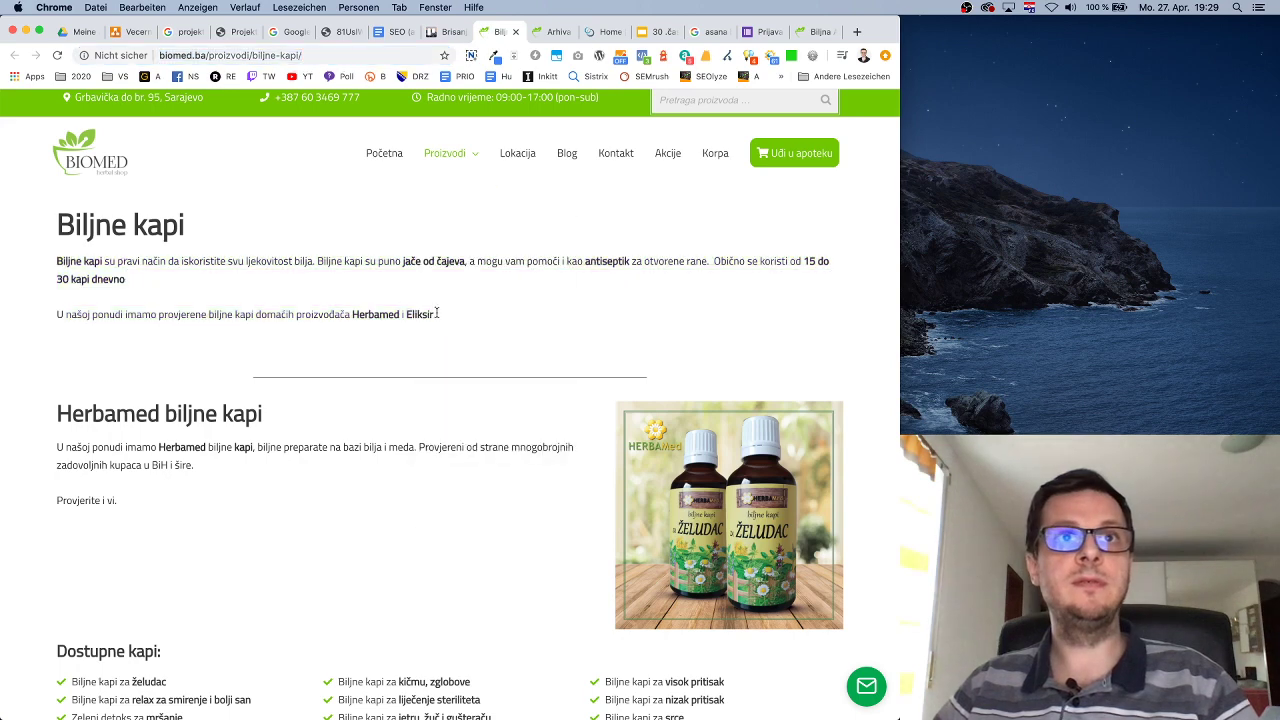
drag(436, 314, 57, 261)
key(super+c)
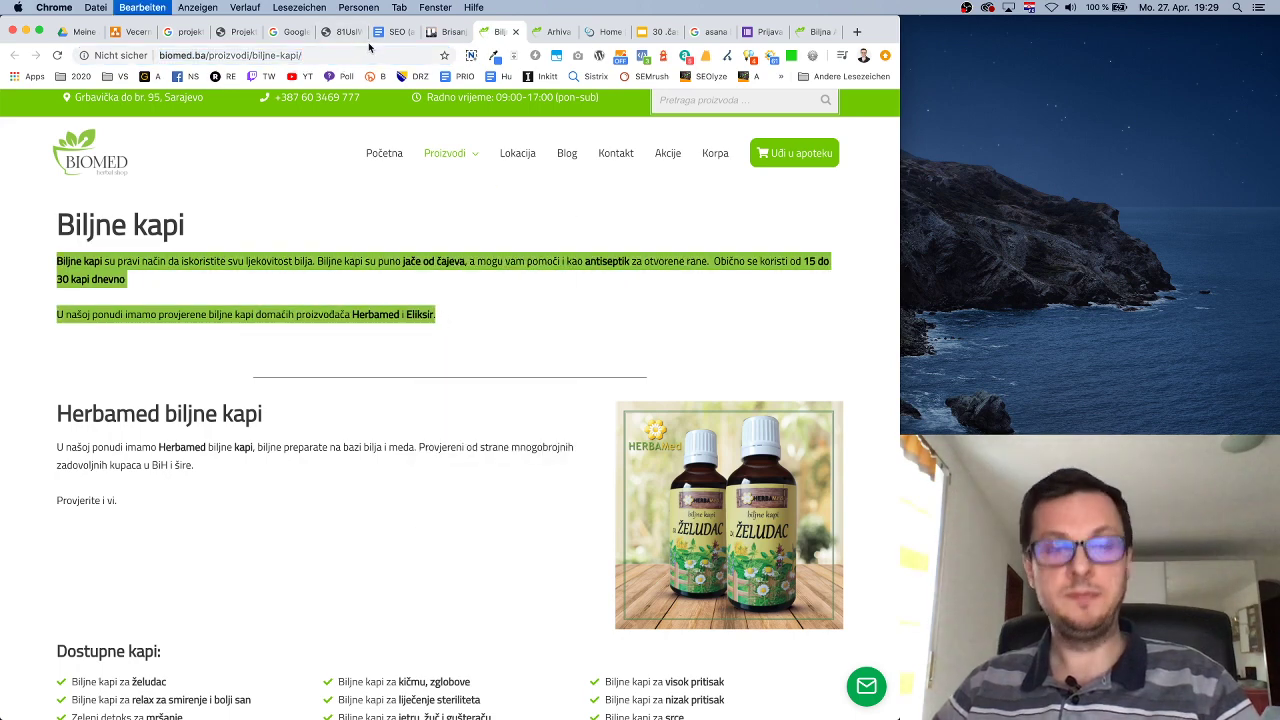
click(447, 31)
Paste the intro paragraphs inside the quotes as one paragraph ending with a period.
key(super+v)
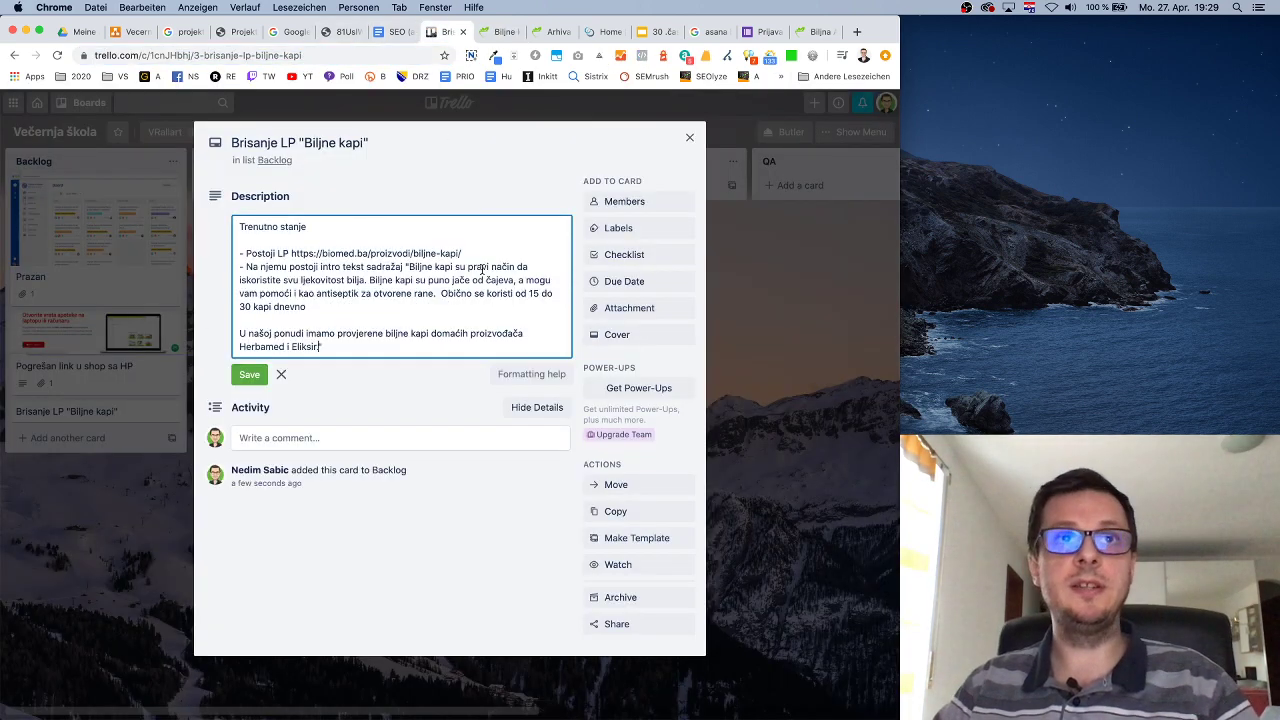
key(BackSpace)
key(BackSpace)
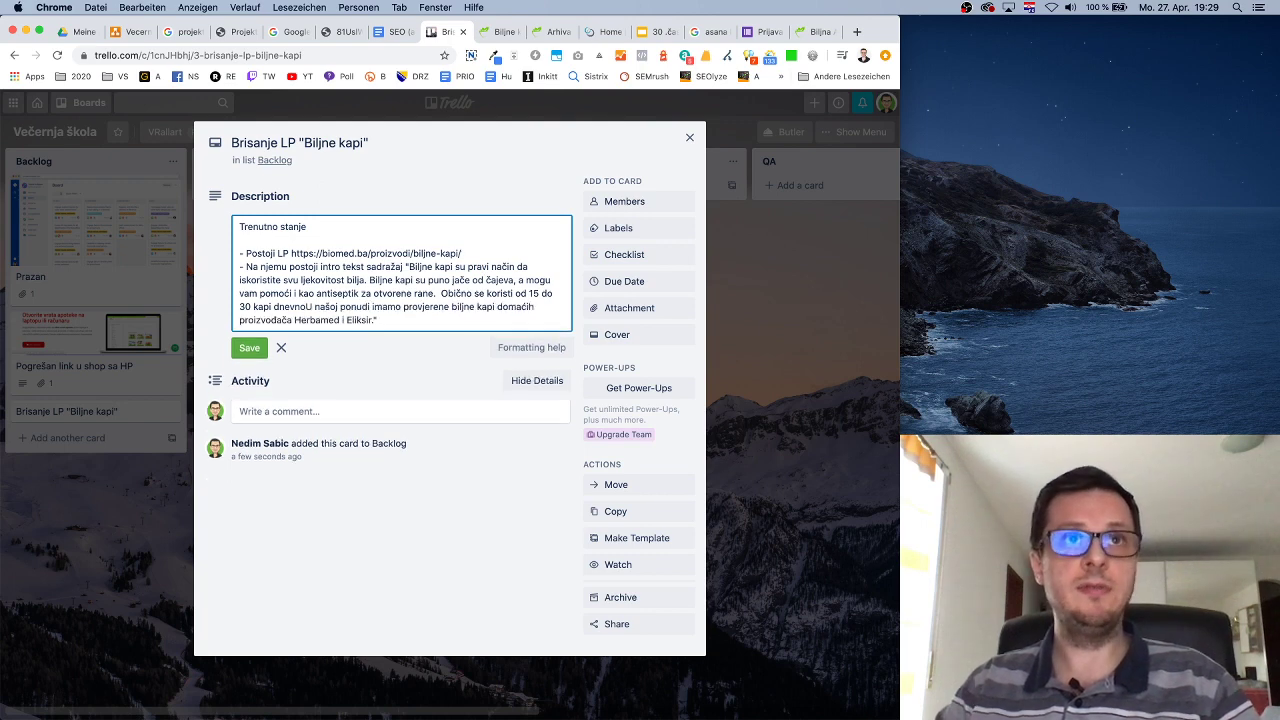
text(.)
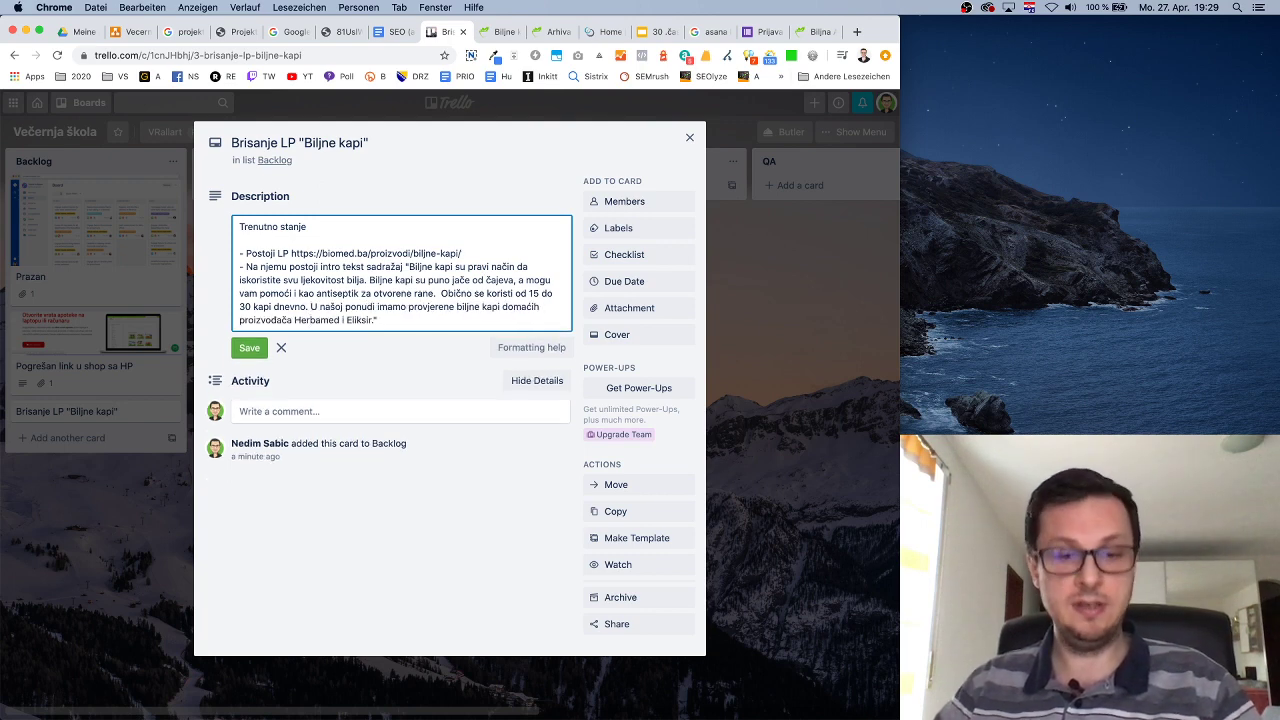
key(Return)
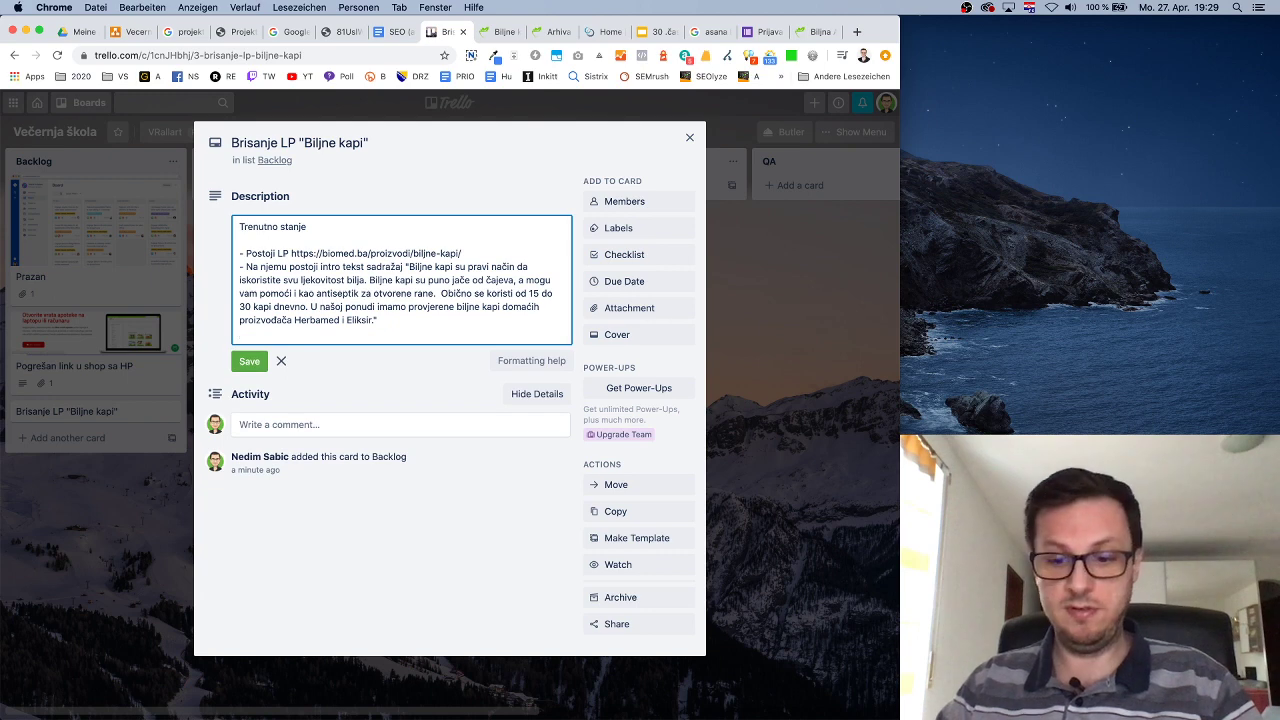
Start a '- Postoji kategorija' bullet and select the Biljne kapi category page URL.
text(- POs)
text(stji )
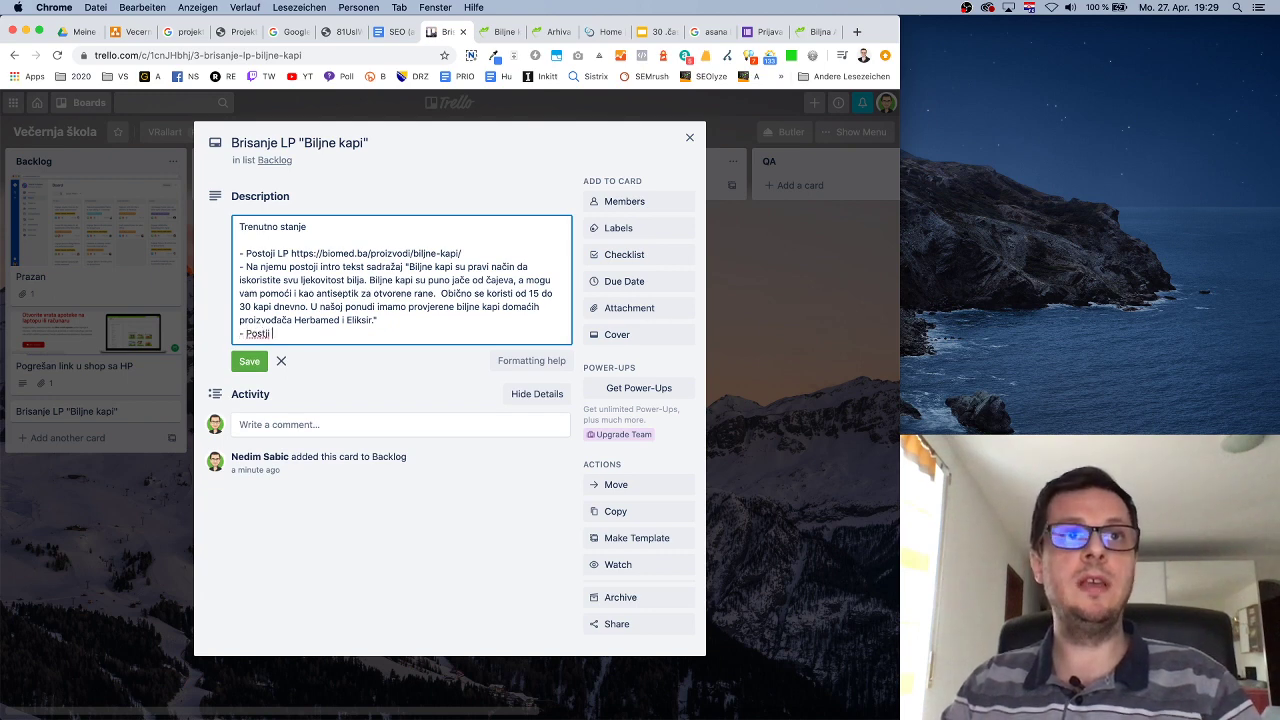
text(LP pro)
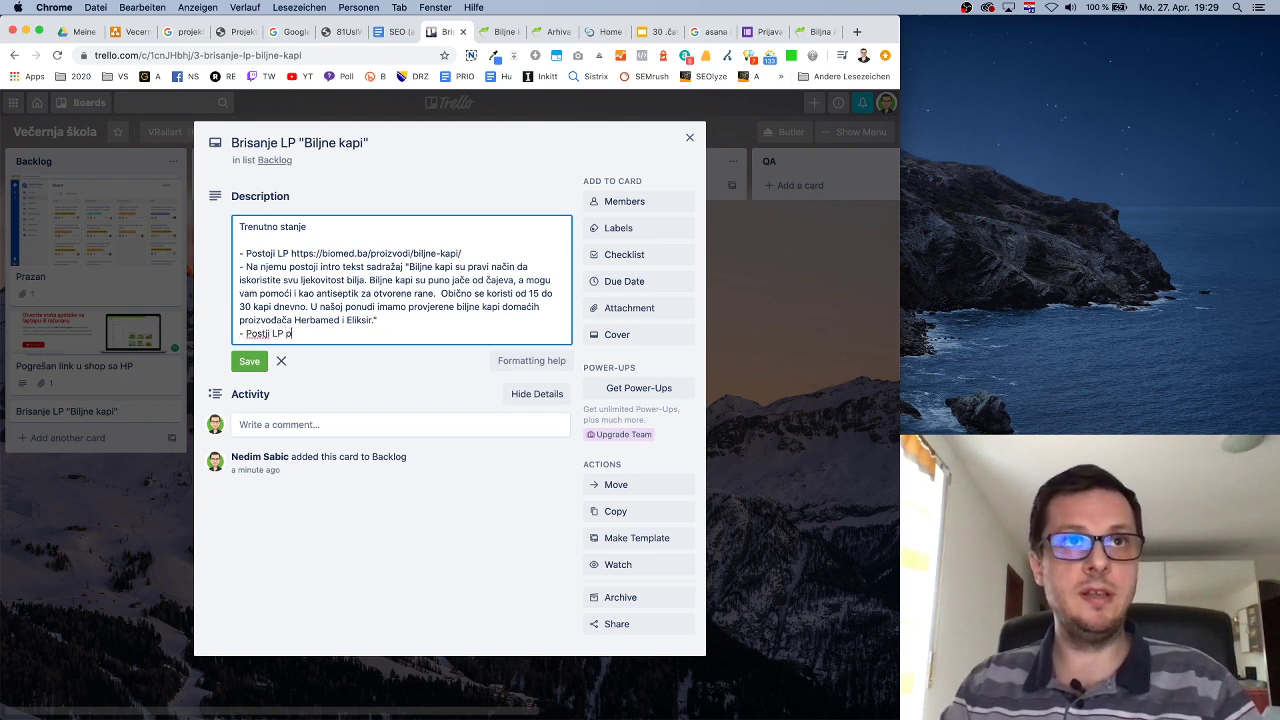
key(BackSpace)
key(BackSpace)
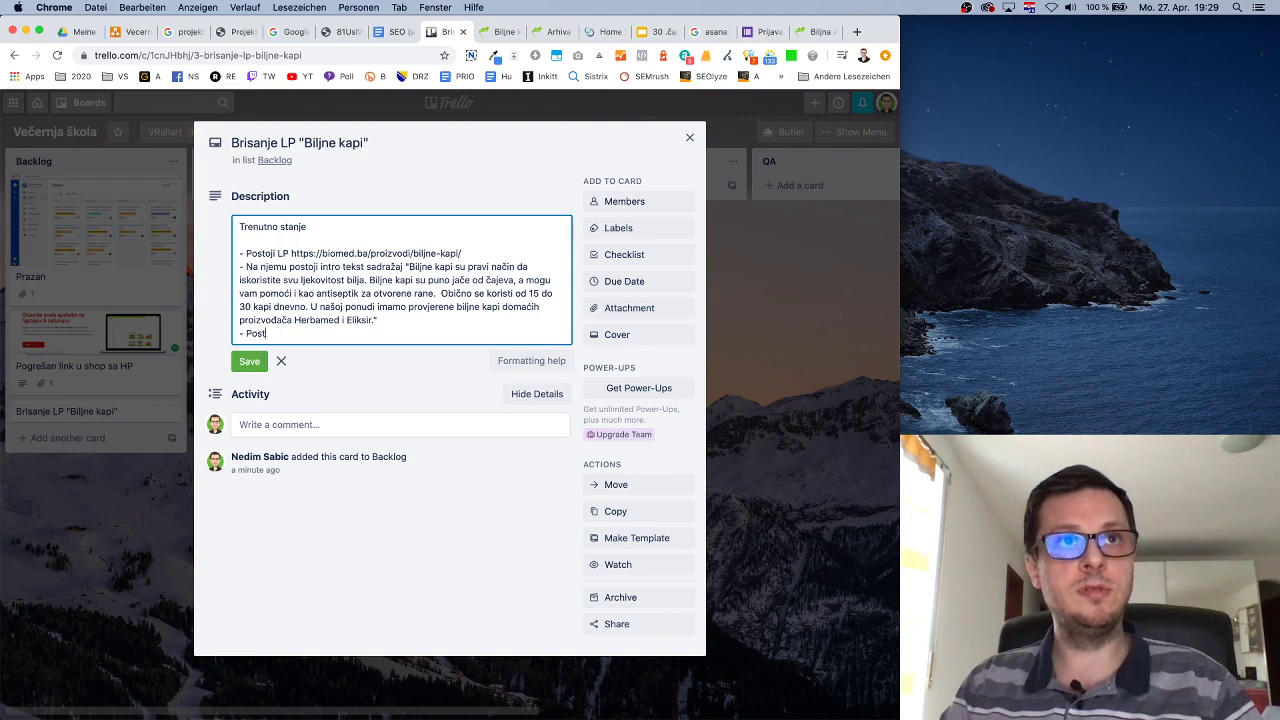
text(kategorija)
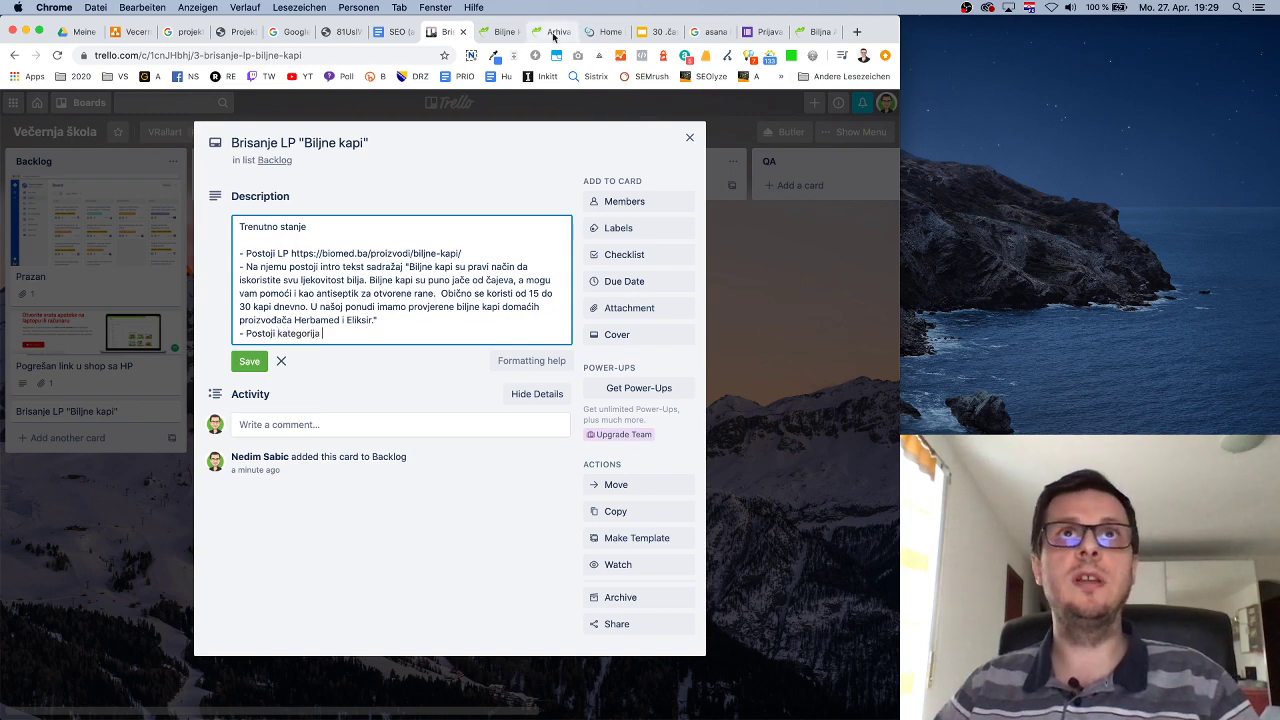
click(548, 31)
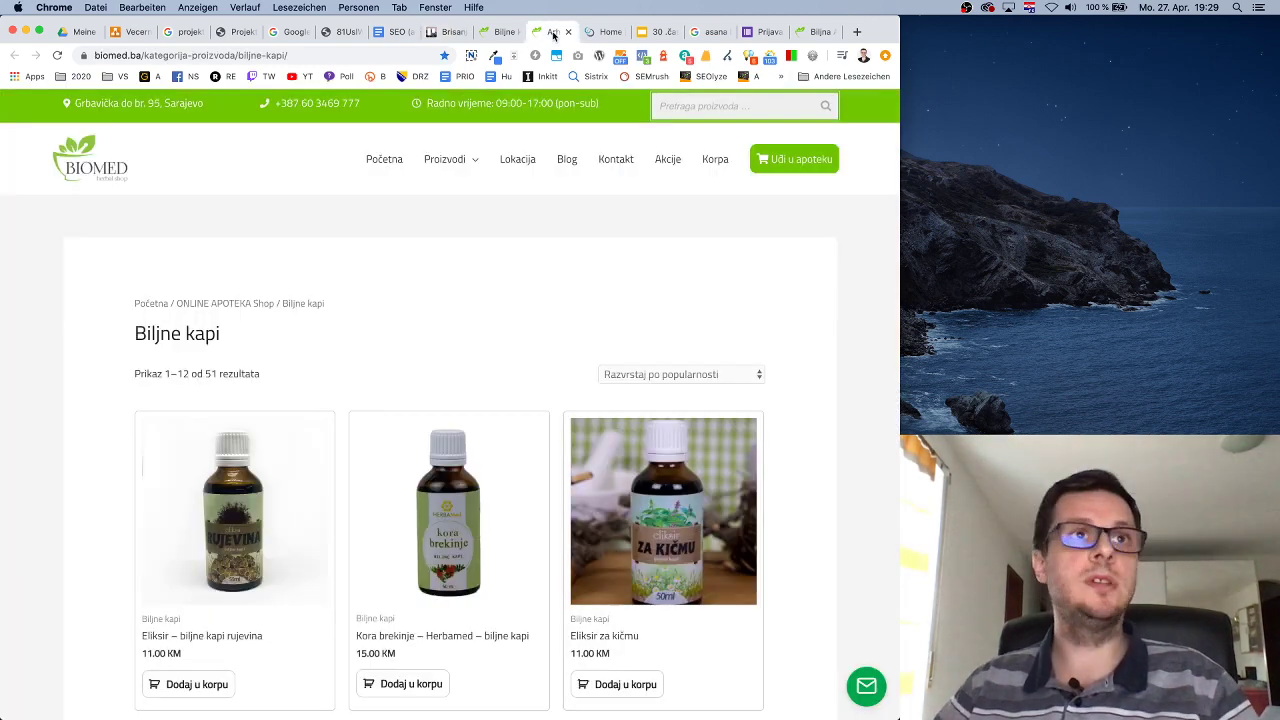
click(341, 55)
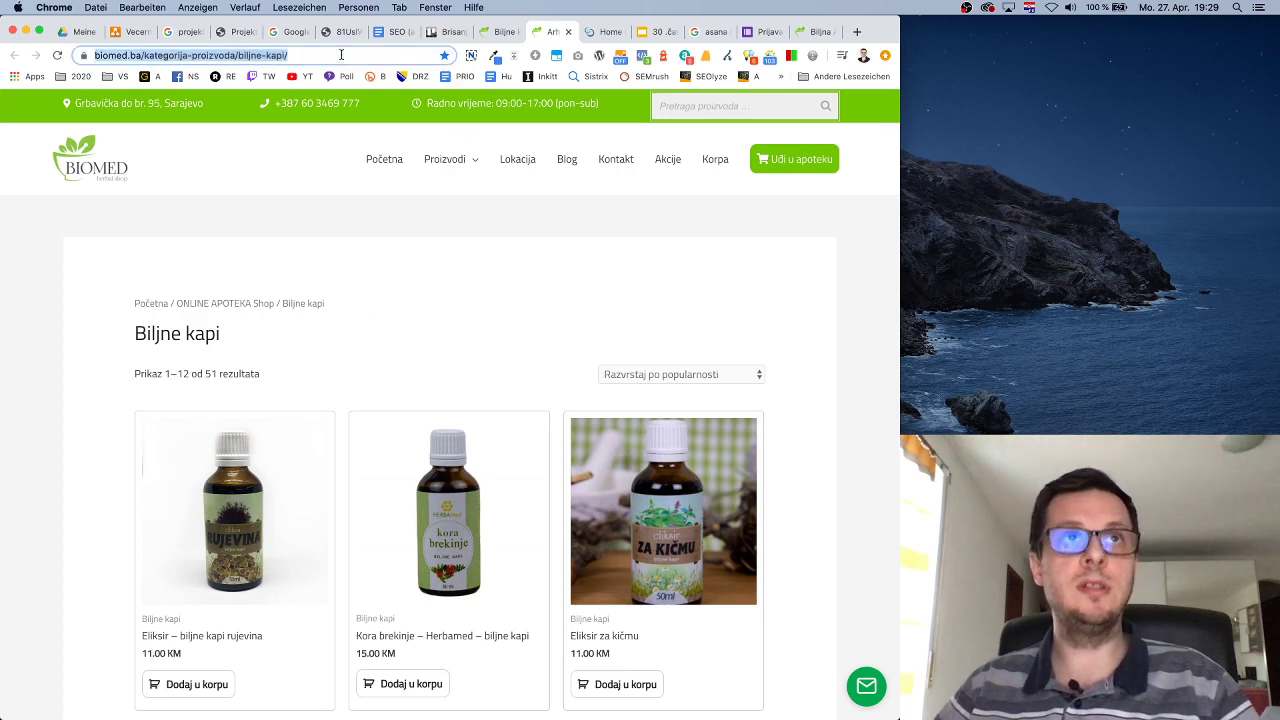
click(399, 33)
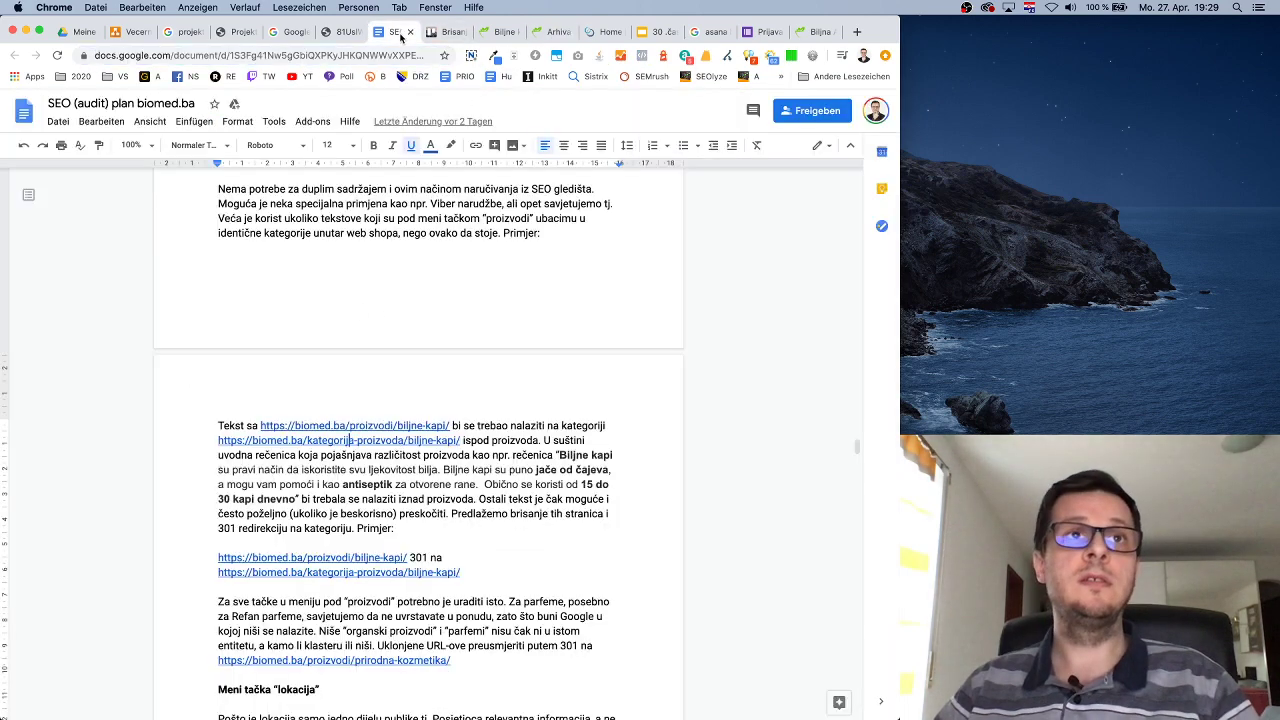
click(452, 31)
click(291, 255)
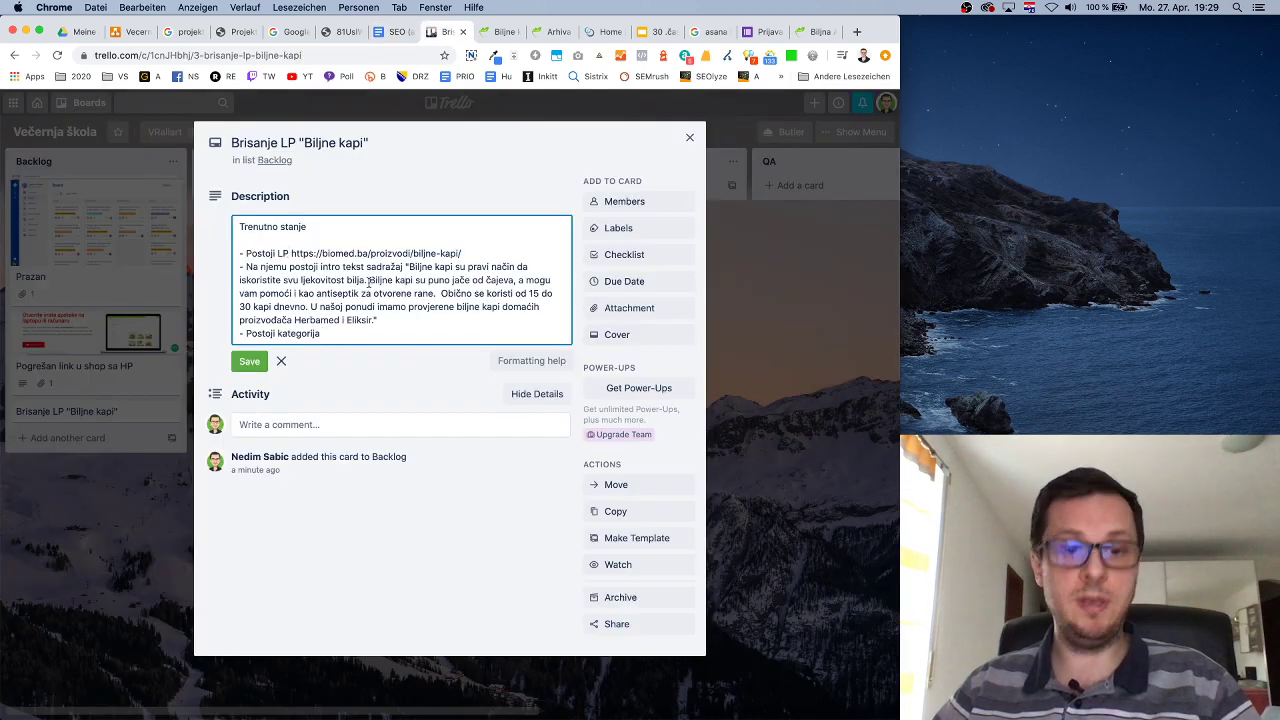
Add 'Biljne kapi' to the first bullet and to the category bullet, paste the category URL, and add a no-descriptive-text bullet.
text("Biljne kapi")
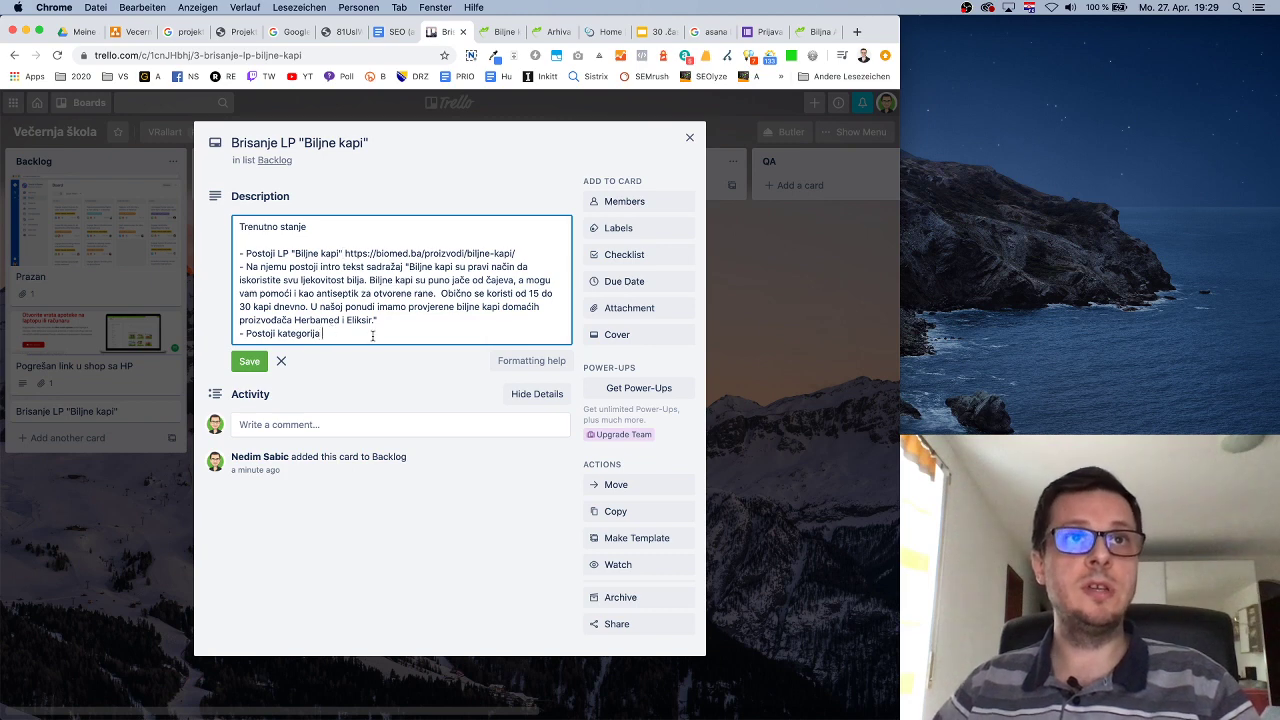
text(Biljn)
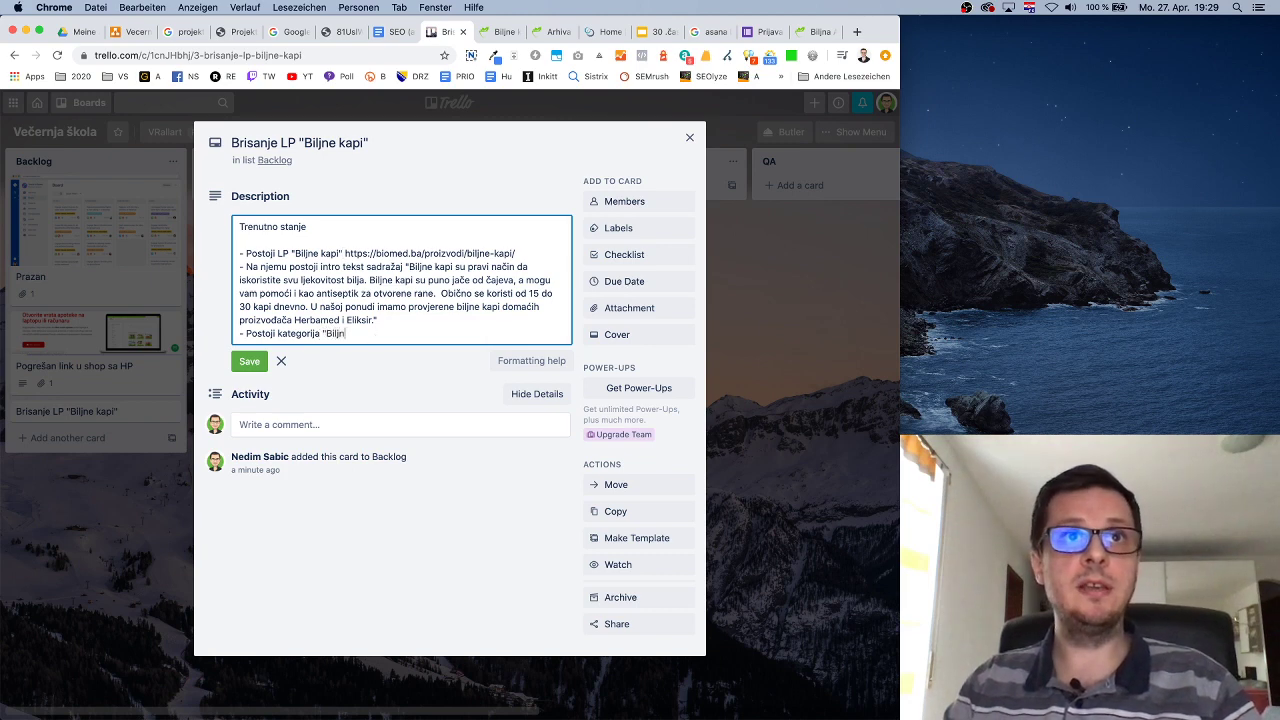
text(e kapi)
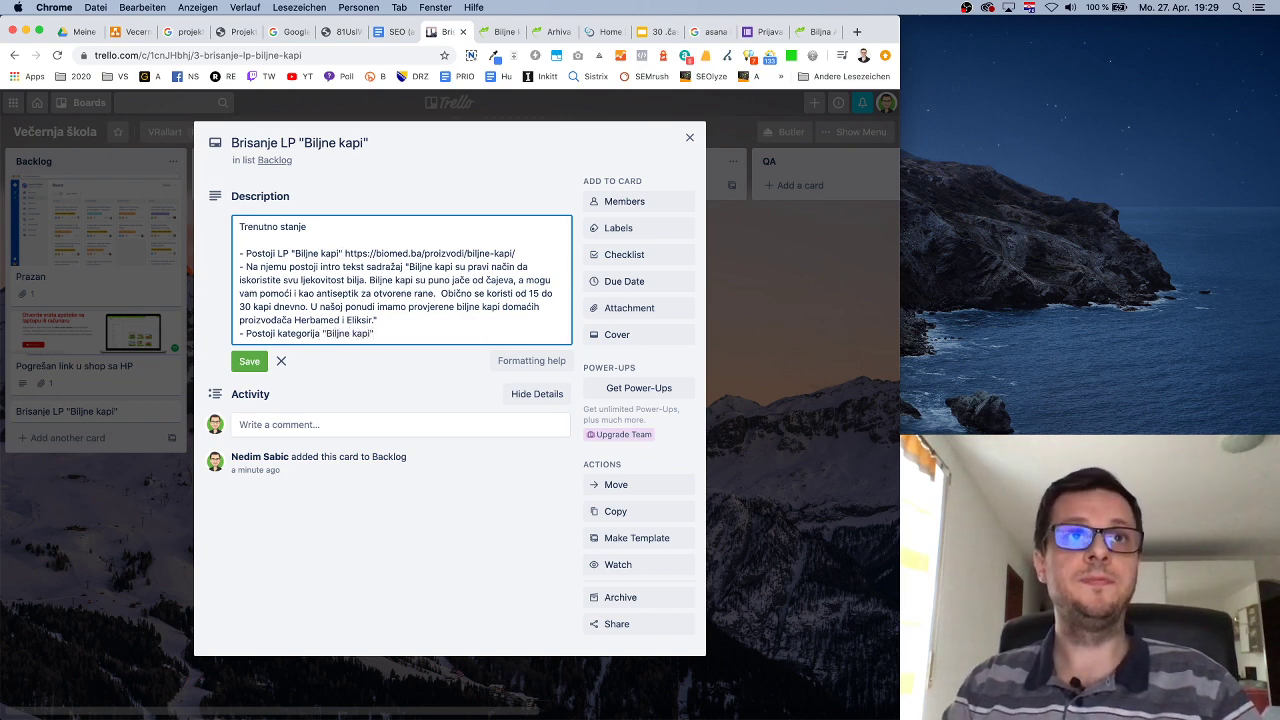
text(")
key(super+v)
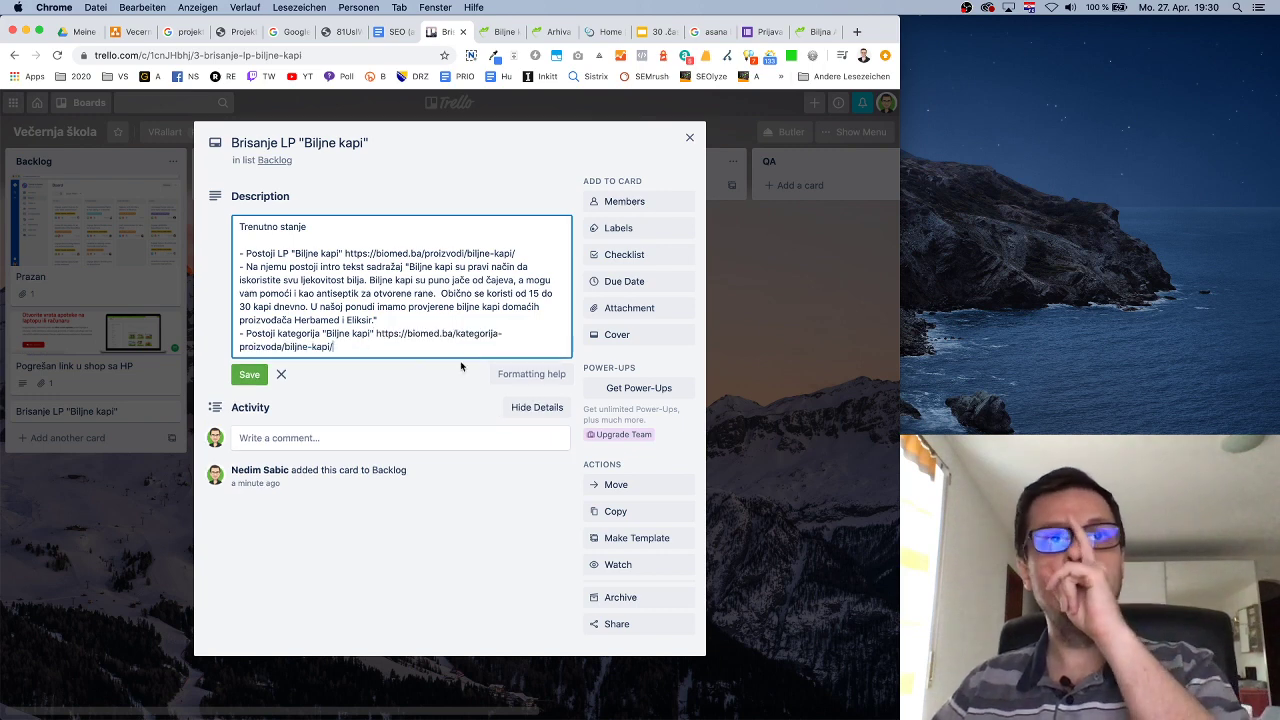
key(Return)
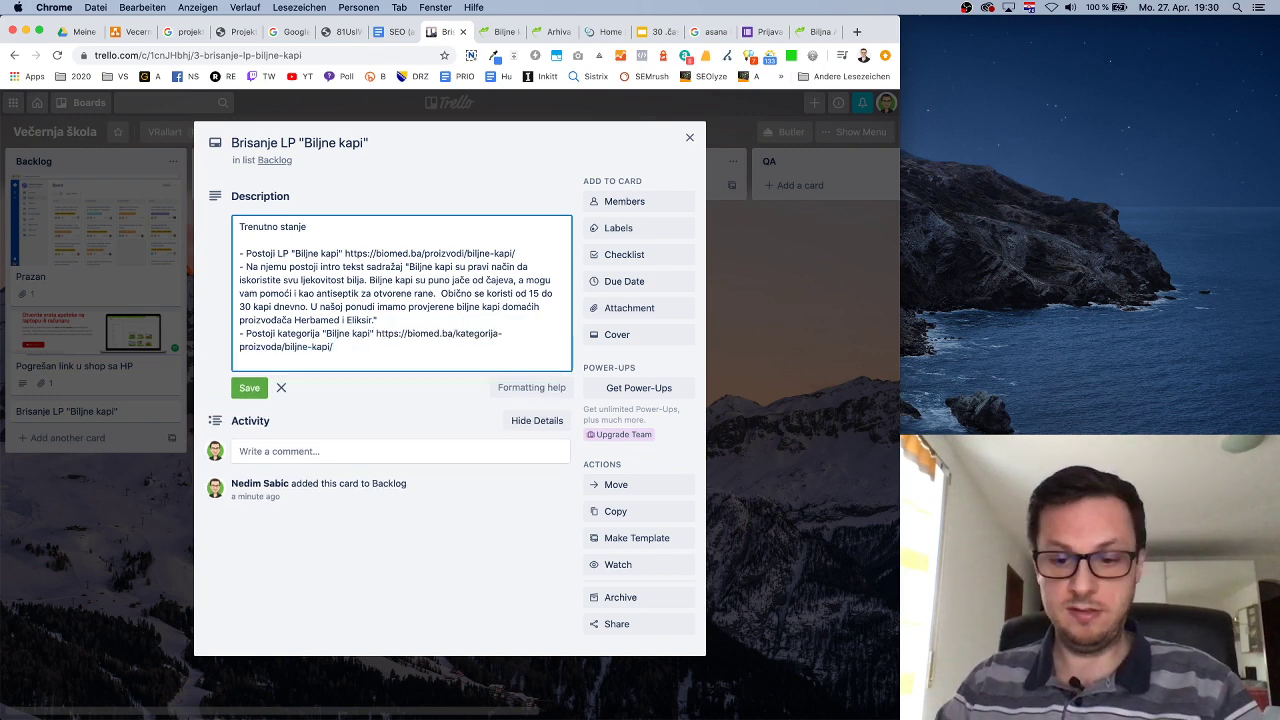
text(- Na kategoriji )
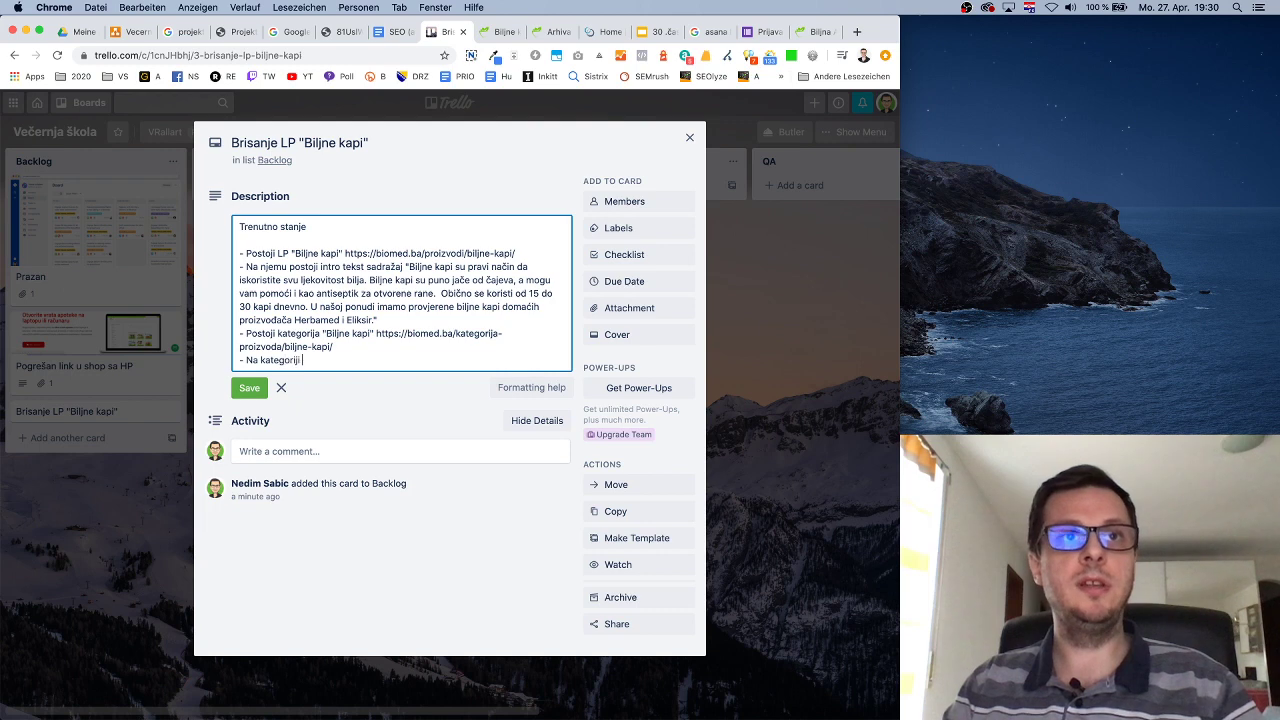
text(ne postoji nikakav )
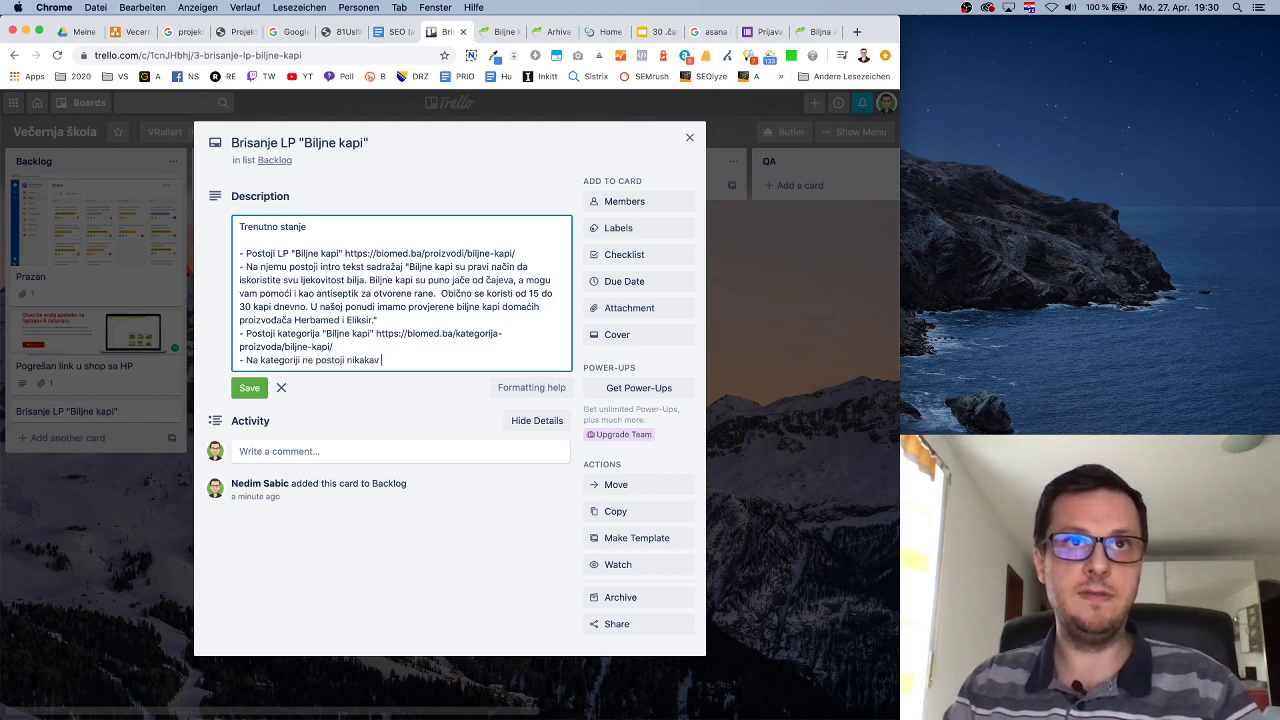
text(tekst van)
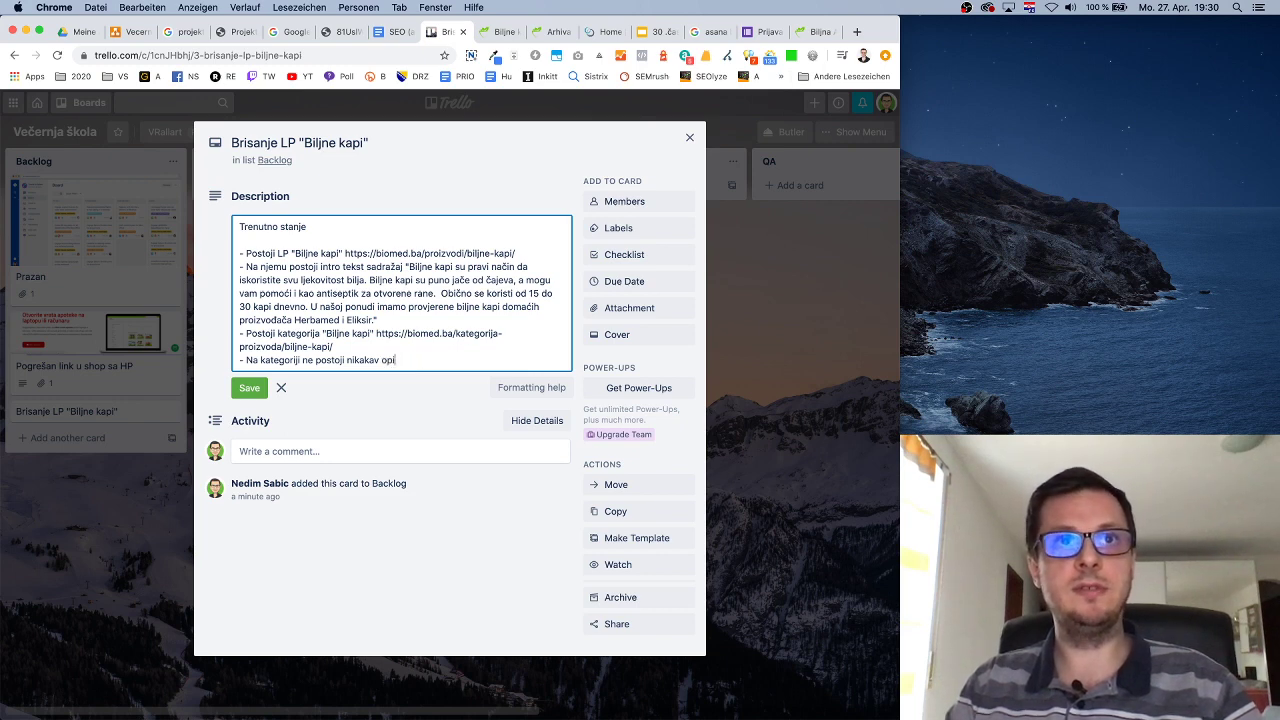
text(opisni tekst)
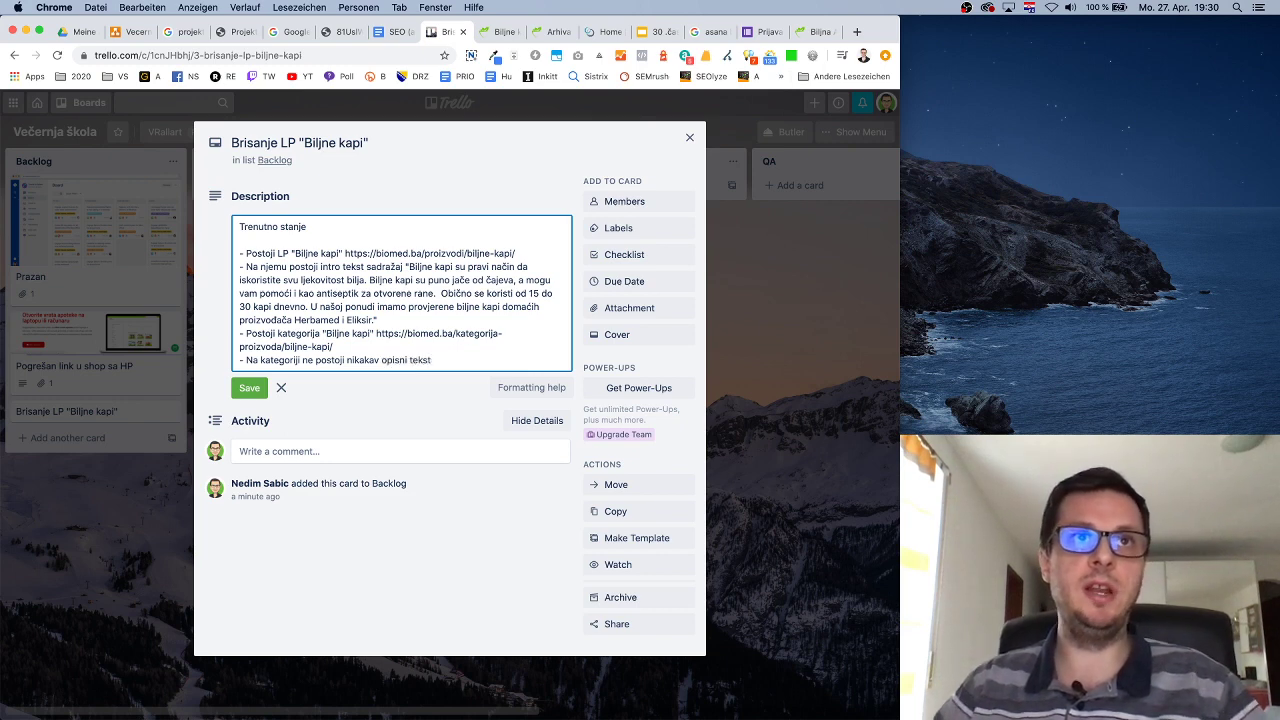
Add a 'Bubuće stanje' heading after a blank line.
key(Return)
key(Return)
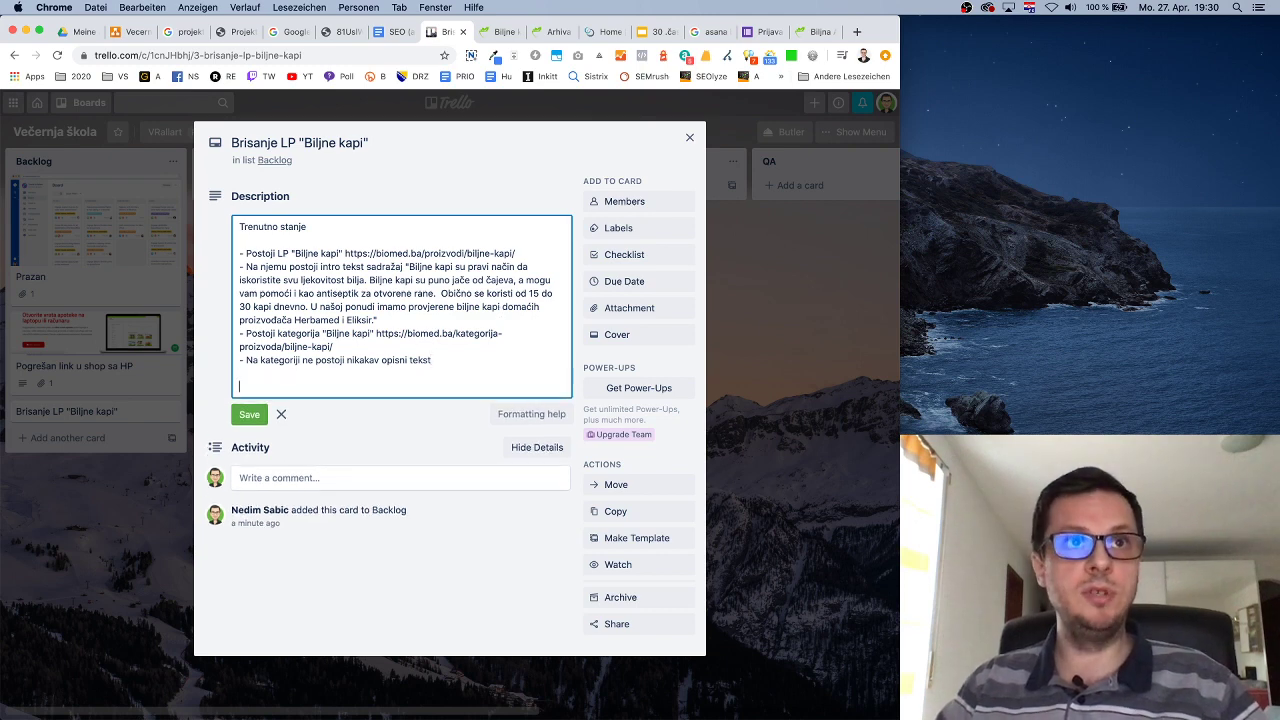
text(Bubuće stanje:)
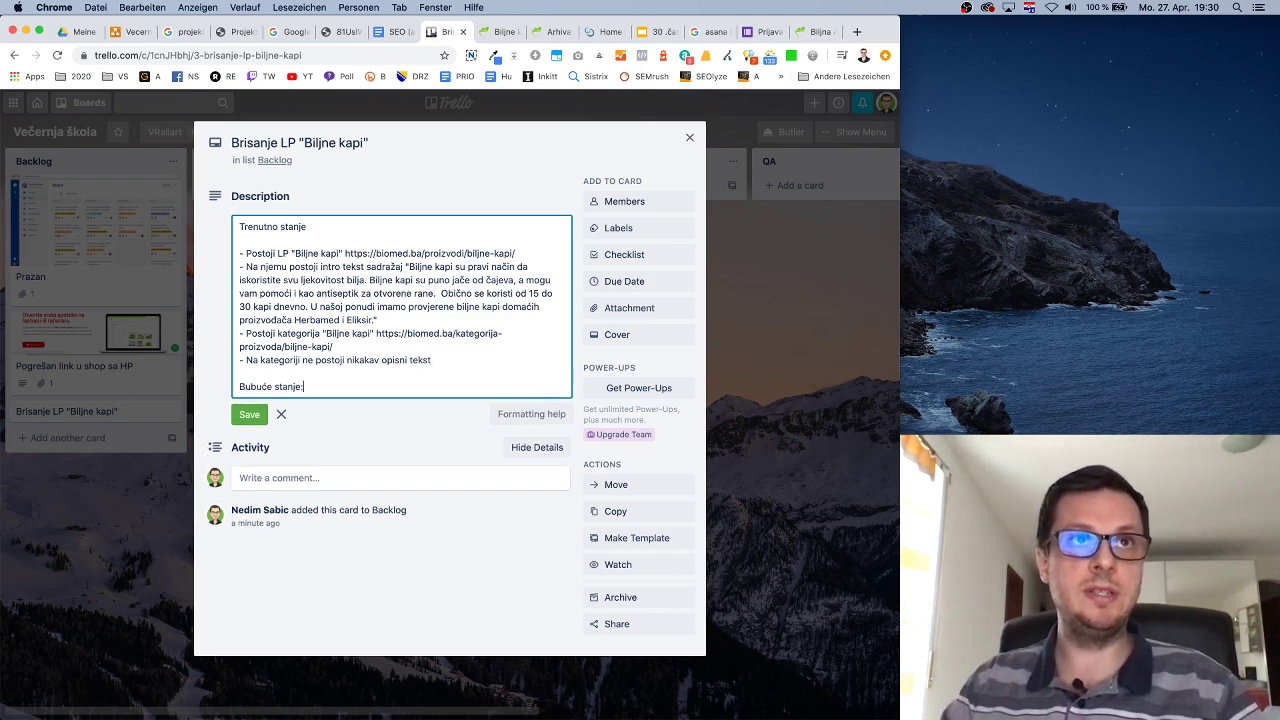
key(Return)
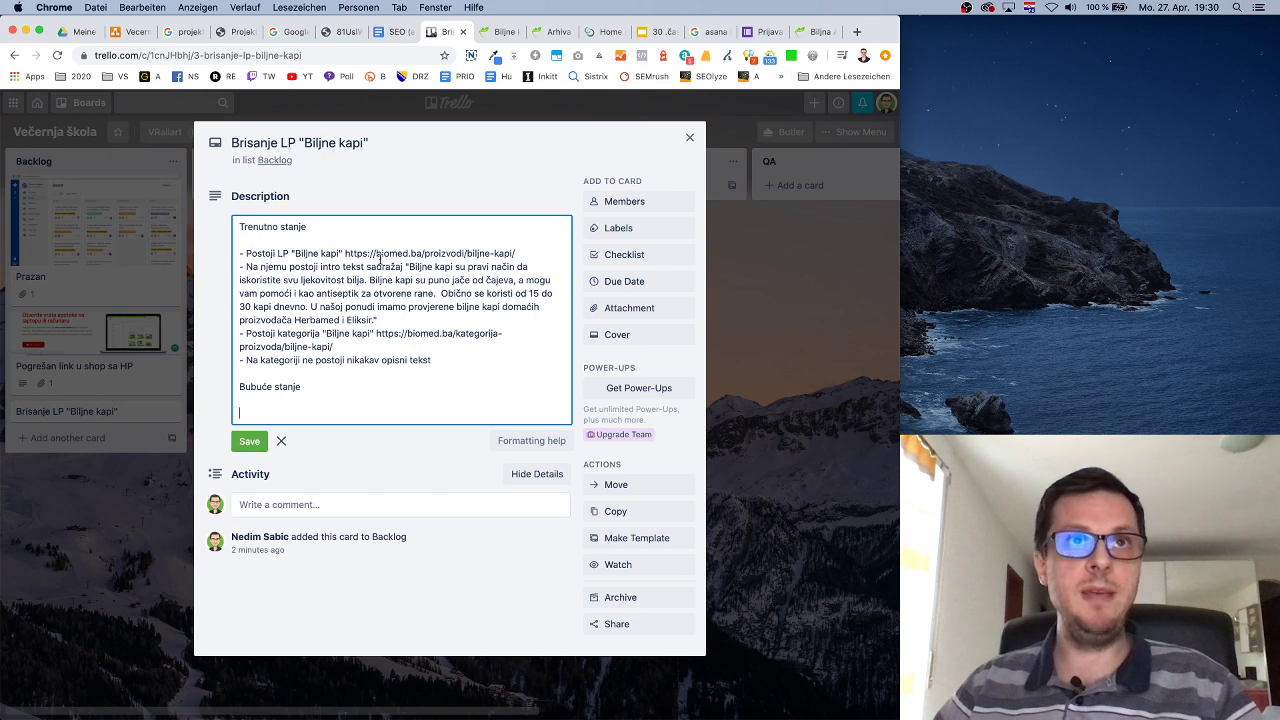
Reuse the product-page bullet under it as 'Ne postoji LP "Biljne kapi"' and begin '- Pozivom UR'.
drag(515, 253, 237, 254)
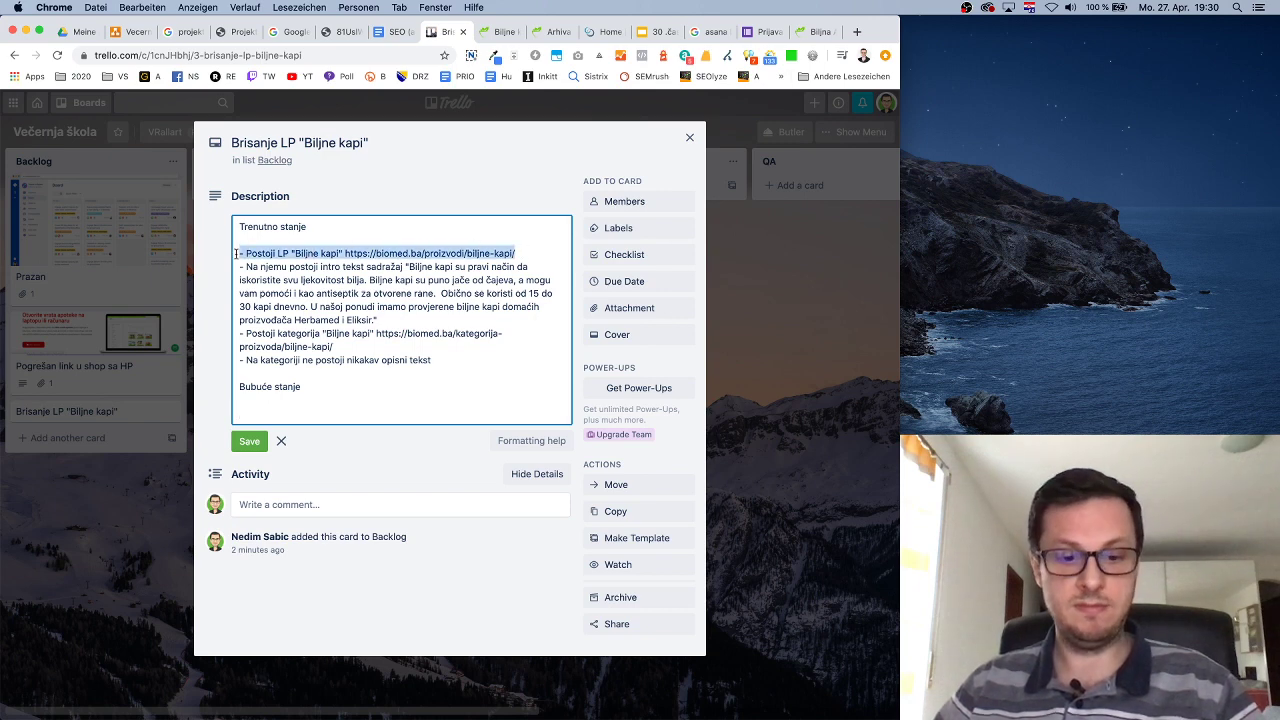
key(super+c)
click(281, 410)
key(super+v)
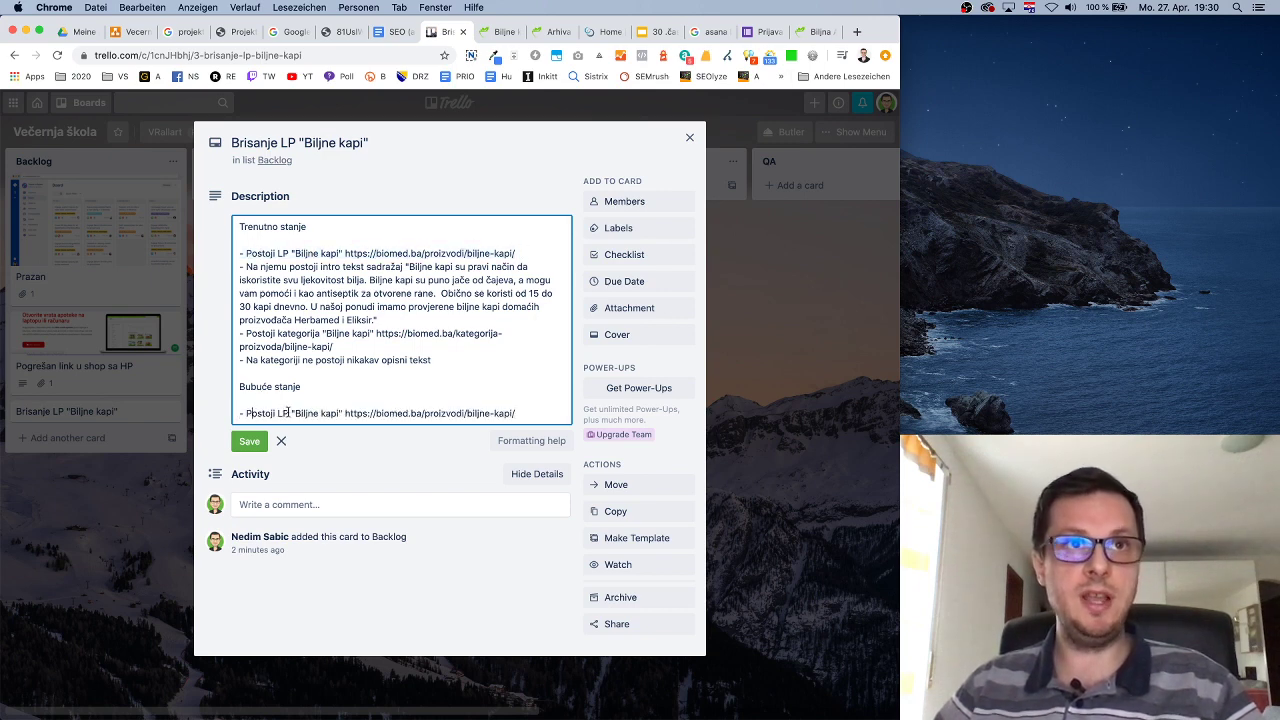
key(BackSpace)
text(Ne p)
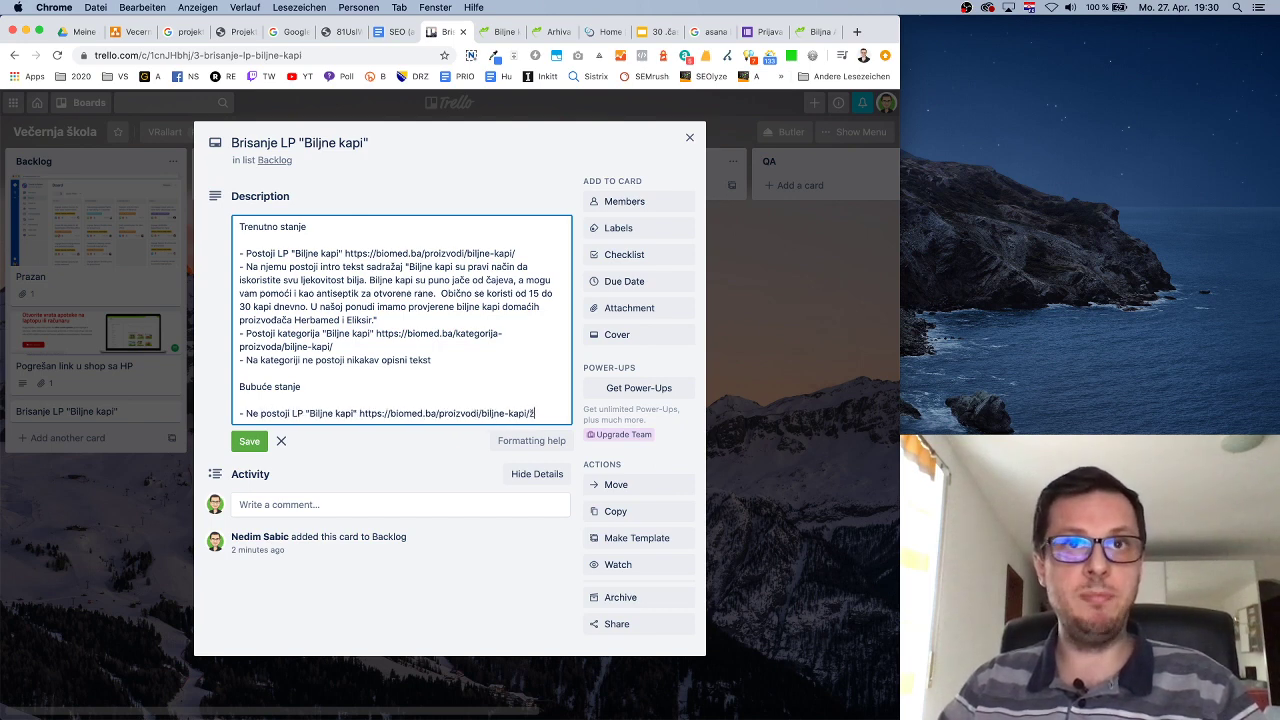
key(Return)
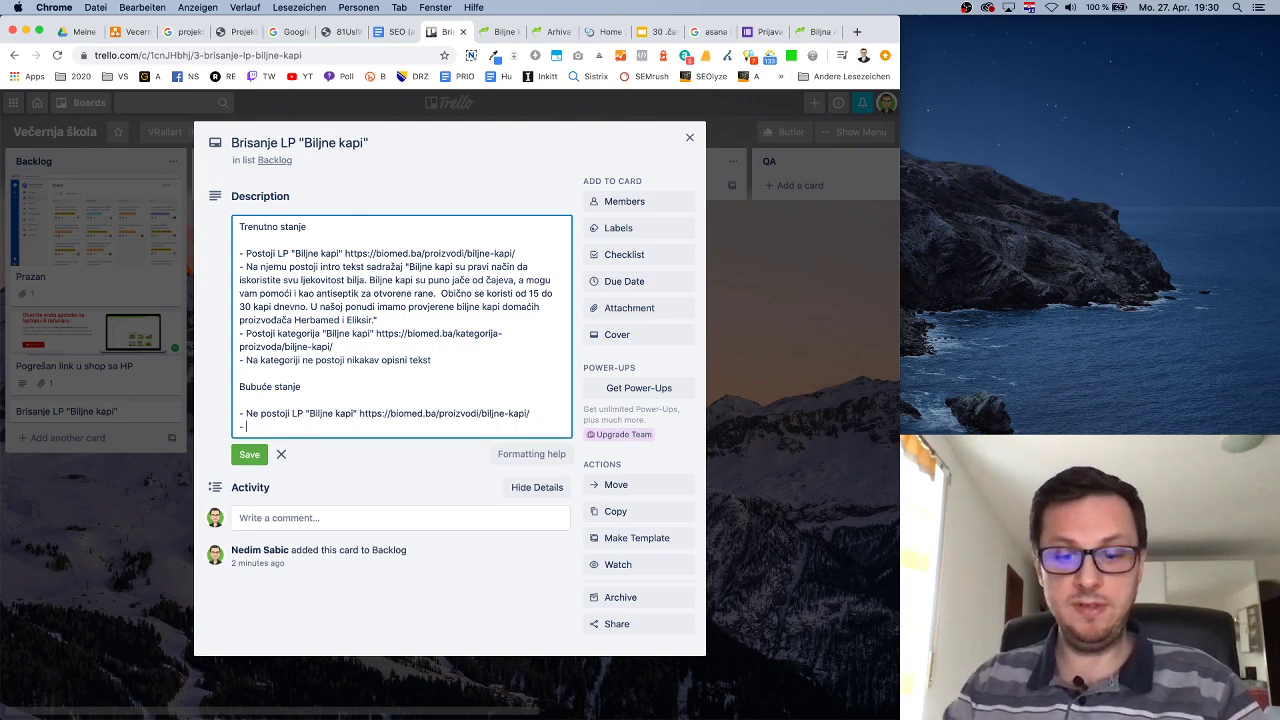
text(- Pozivom URL)
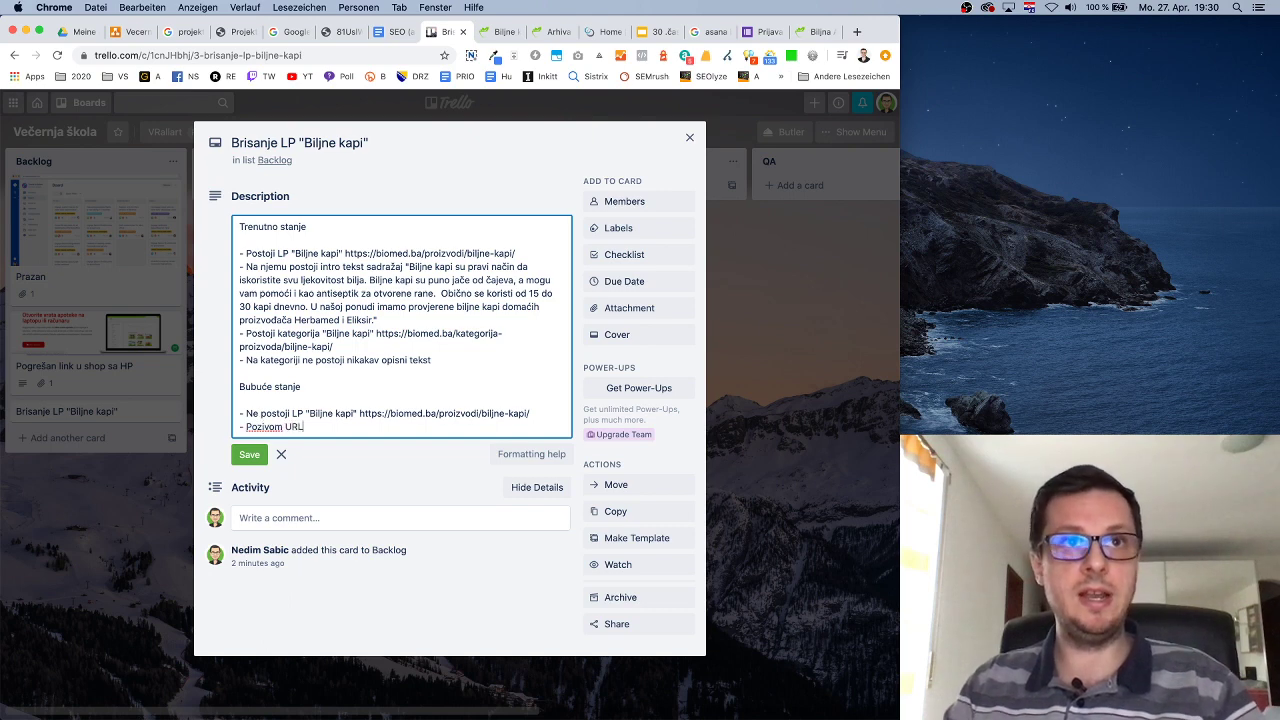